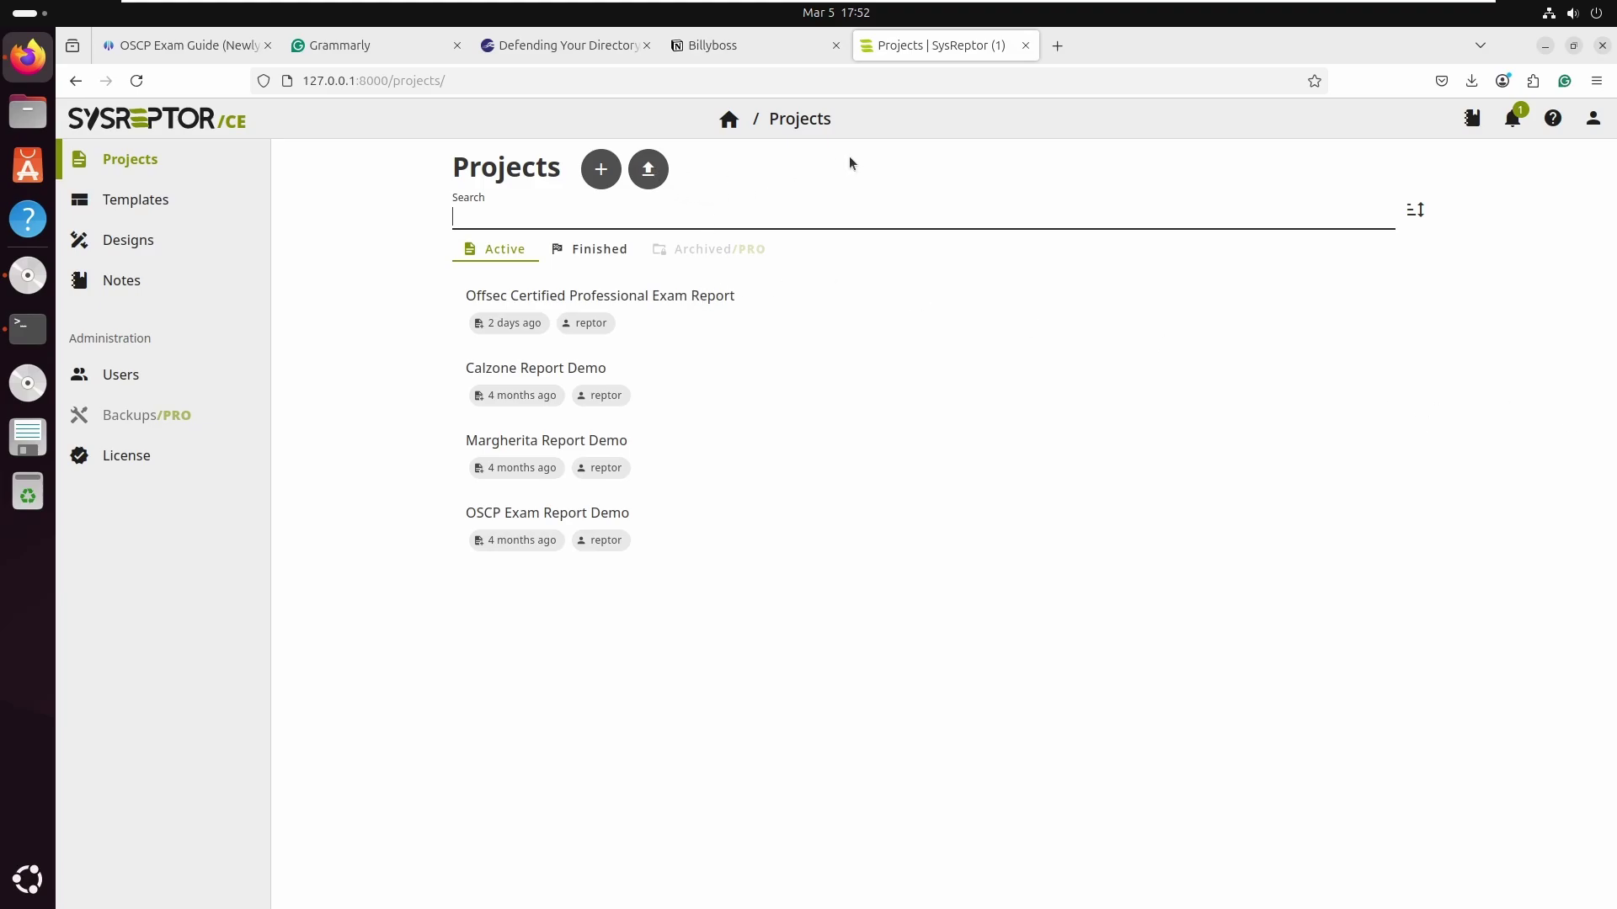
- Start a new project, then abandon it and return to the projects list
left_click(598, 175)
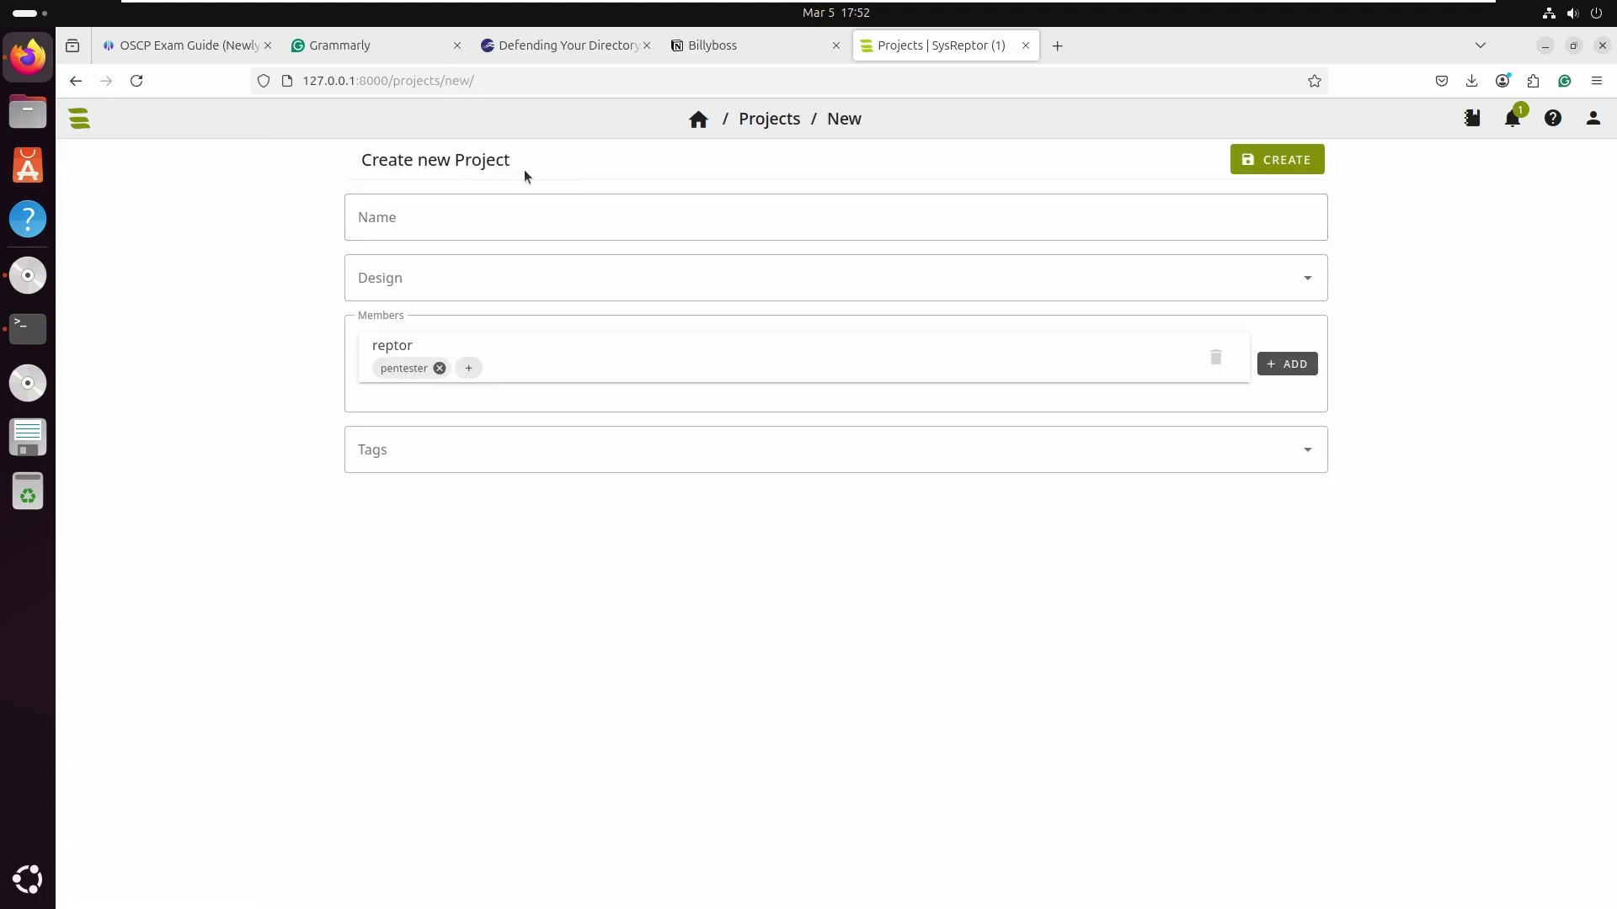
left_click(1122, 192)
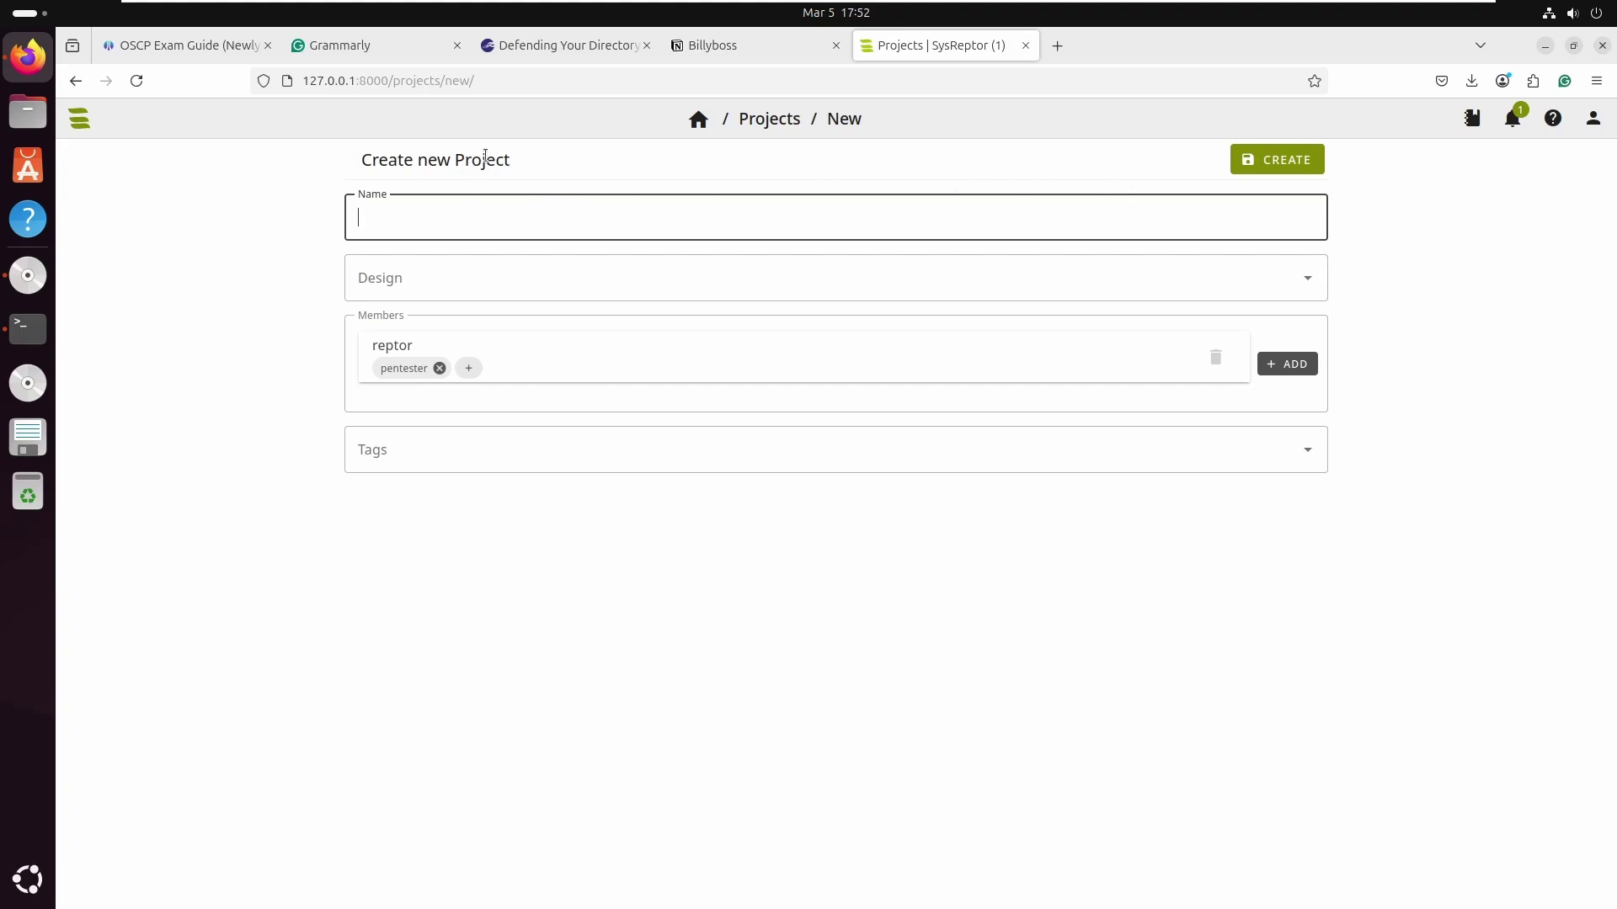
left_click(75, 80)
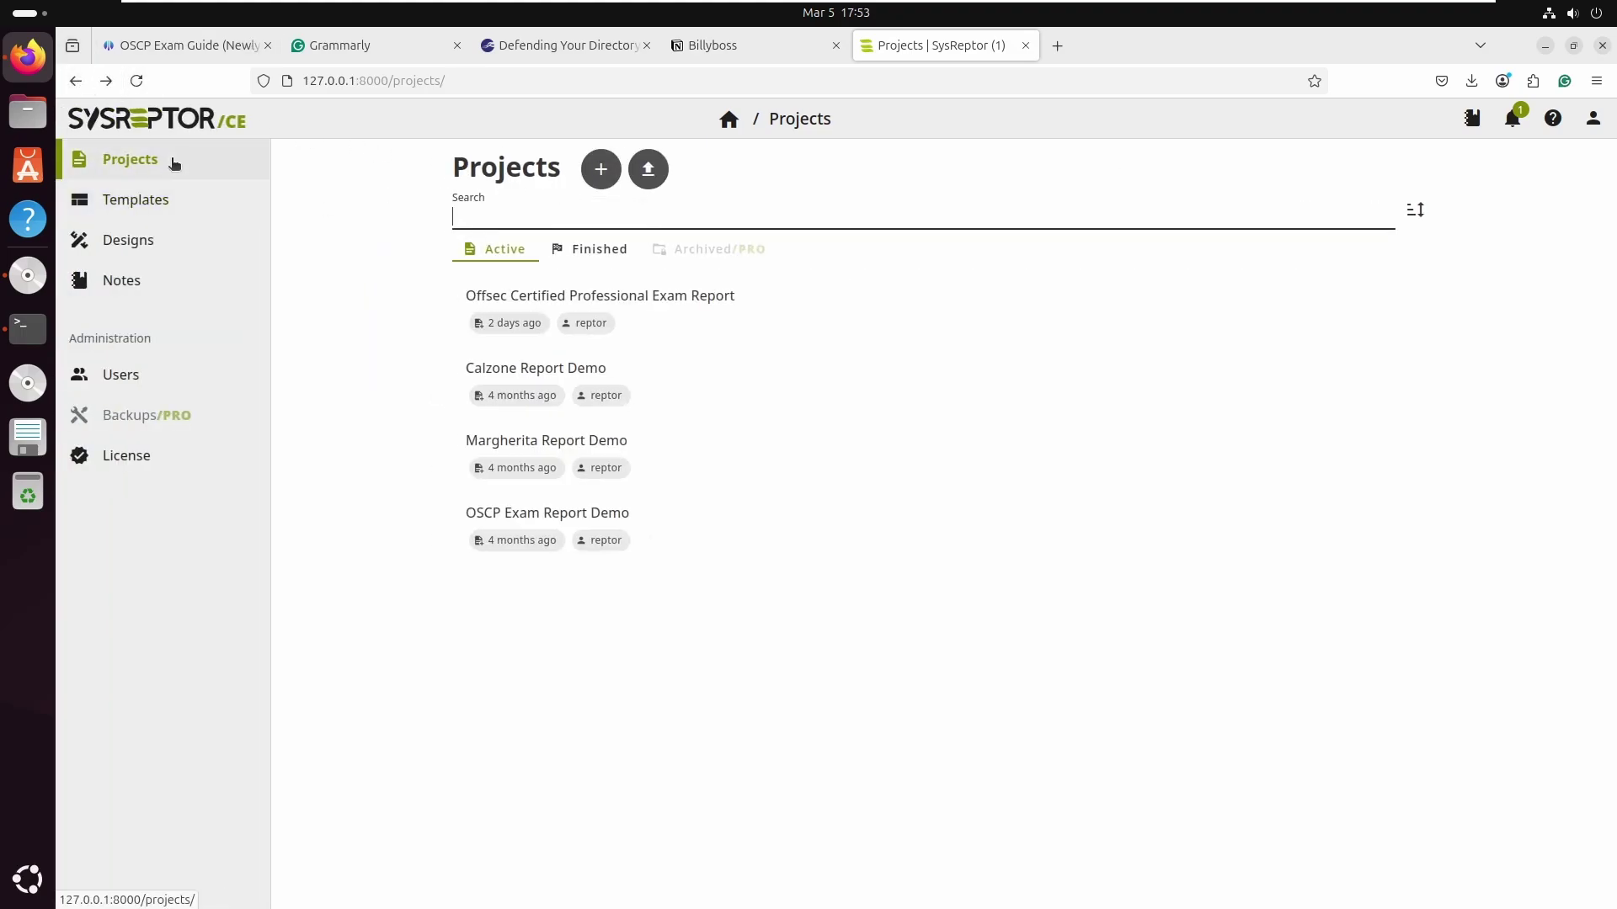
left_click(144, 165)
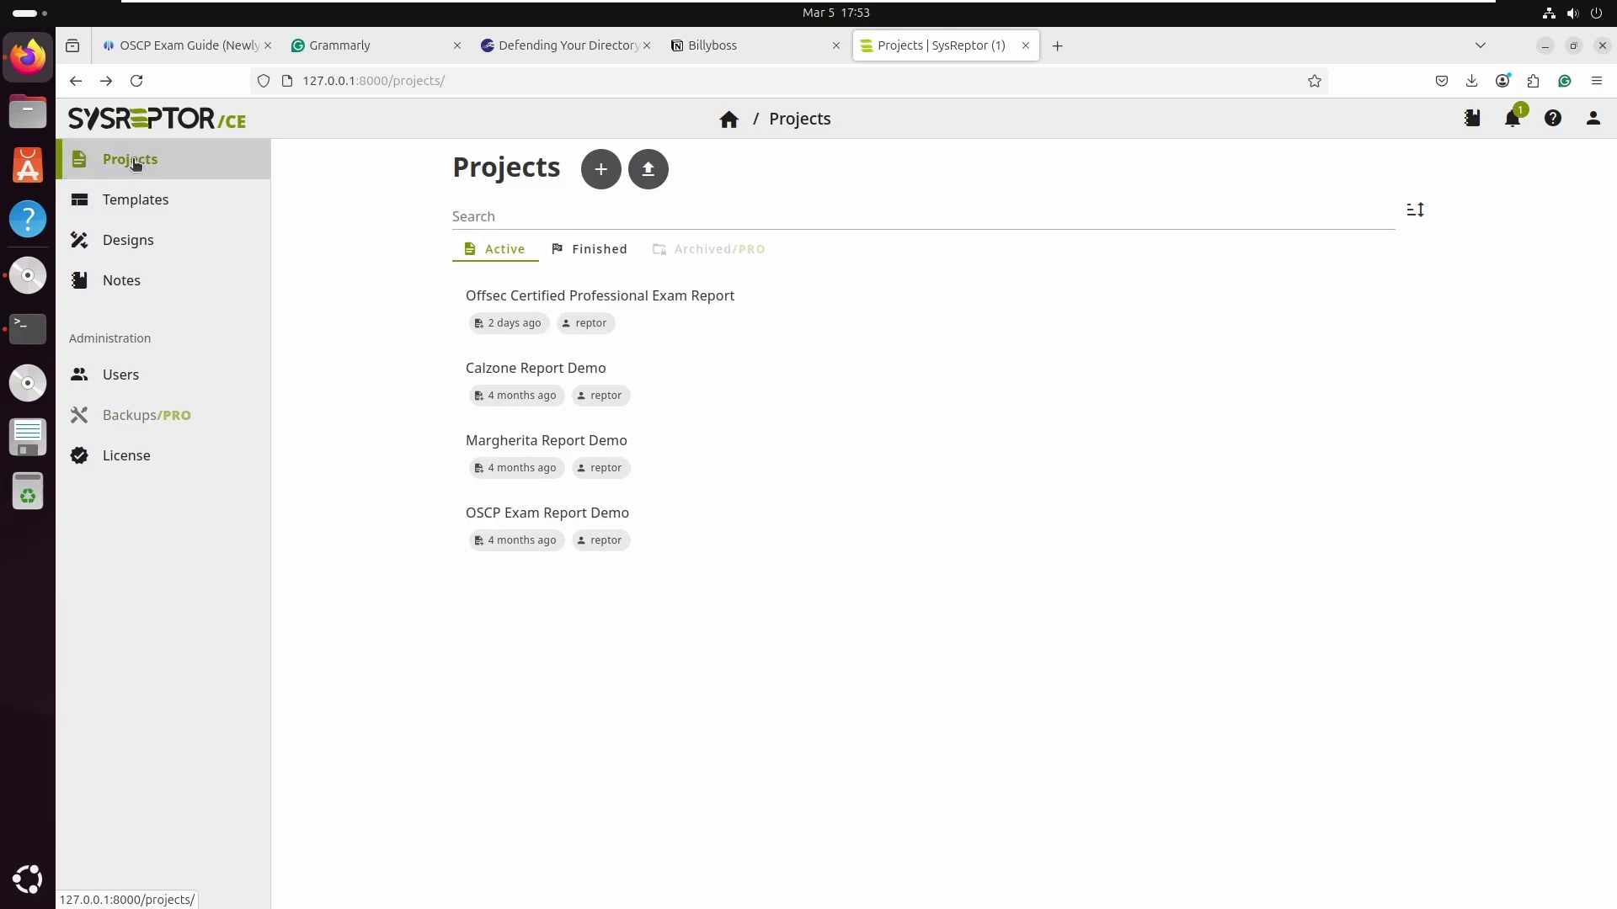
- Create the 'OSCP Report' project using the OSCP Exam Report v1.1 design
left_click(603, 173)
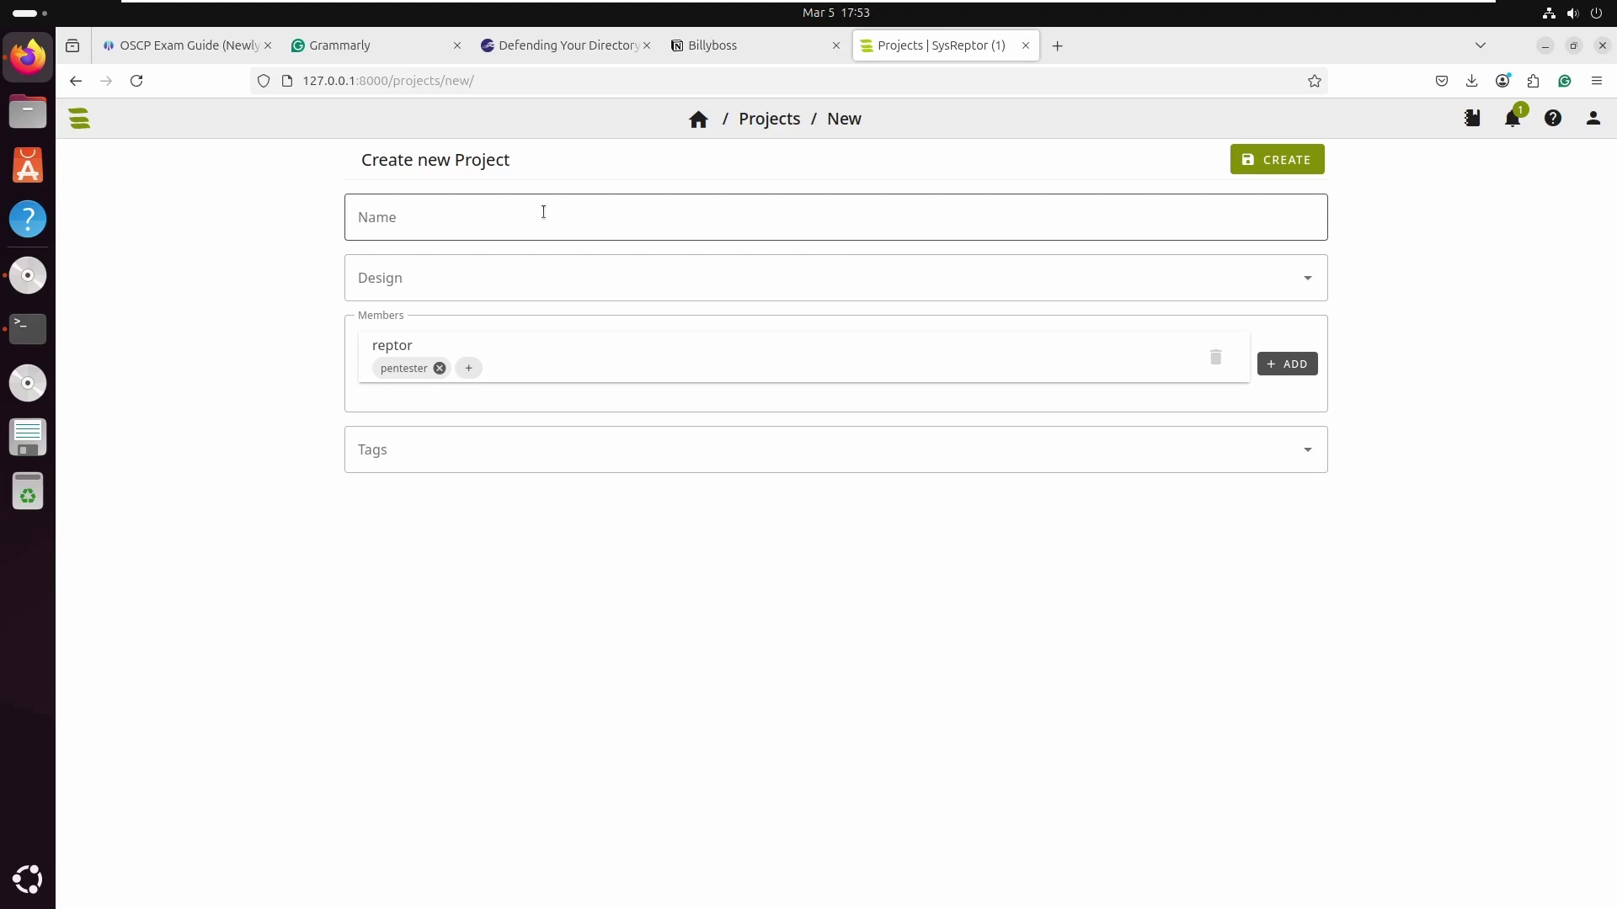
left_click(570, 225)
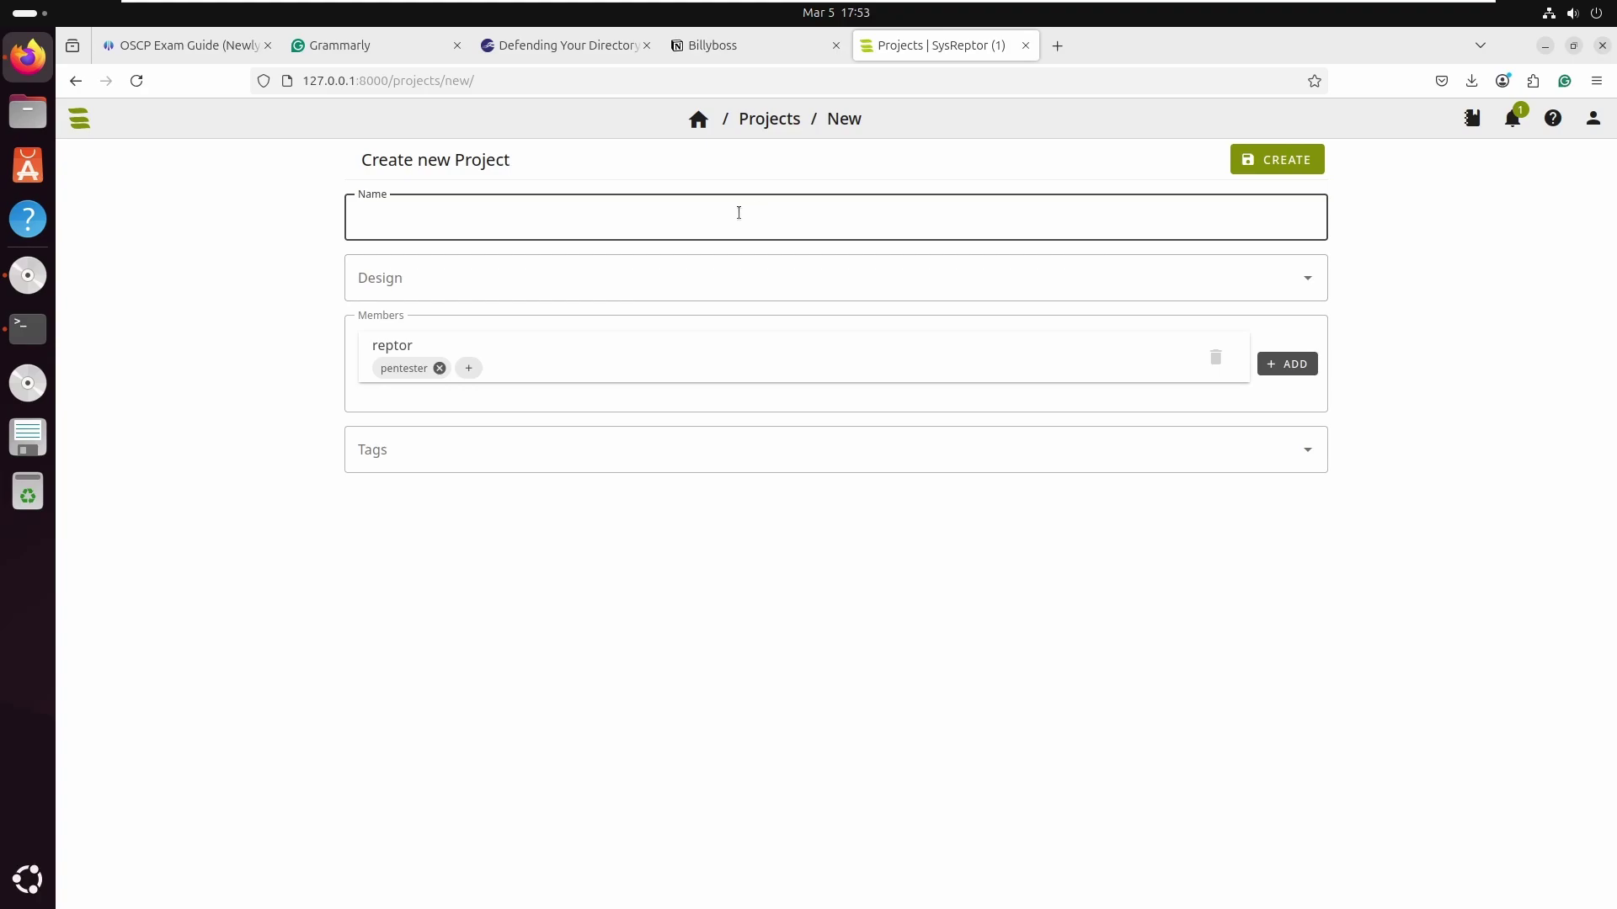
type("OSCP Report")
left_click(729, 283)
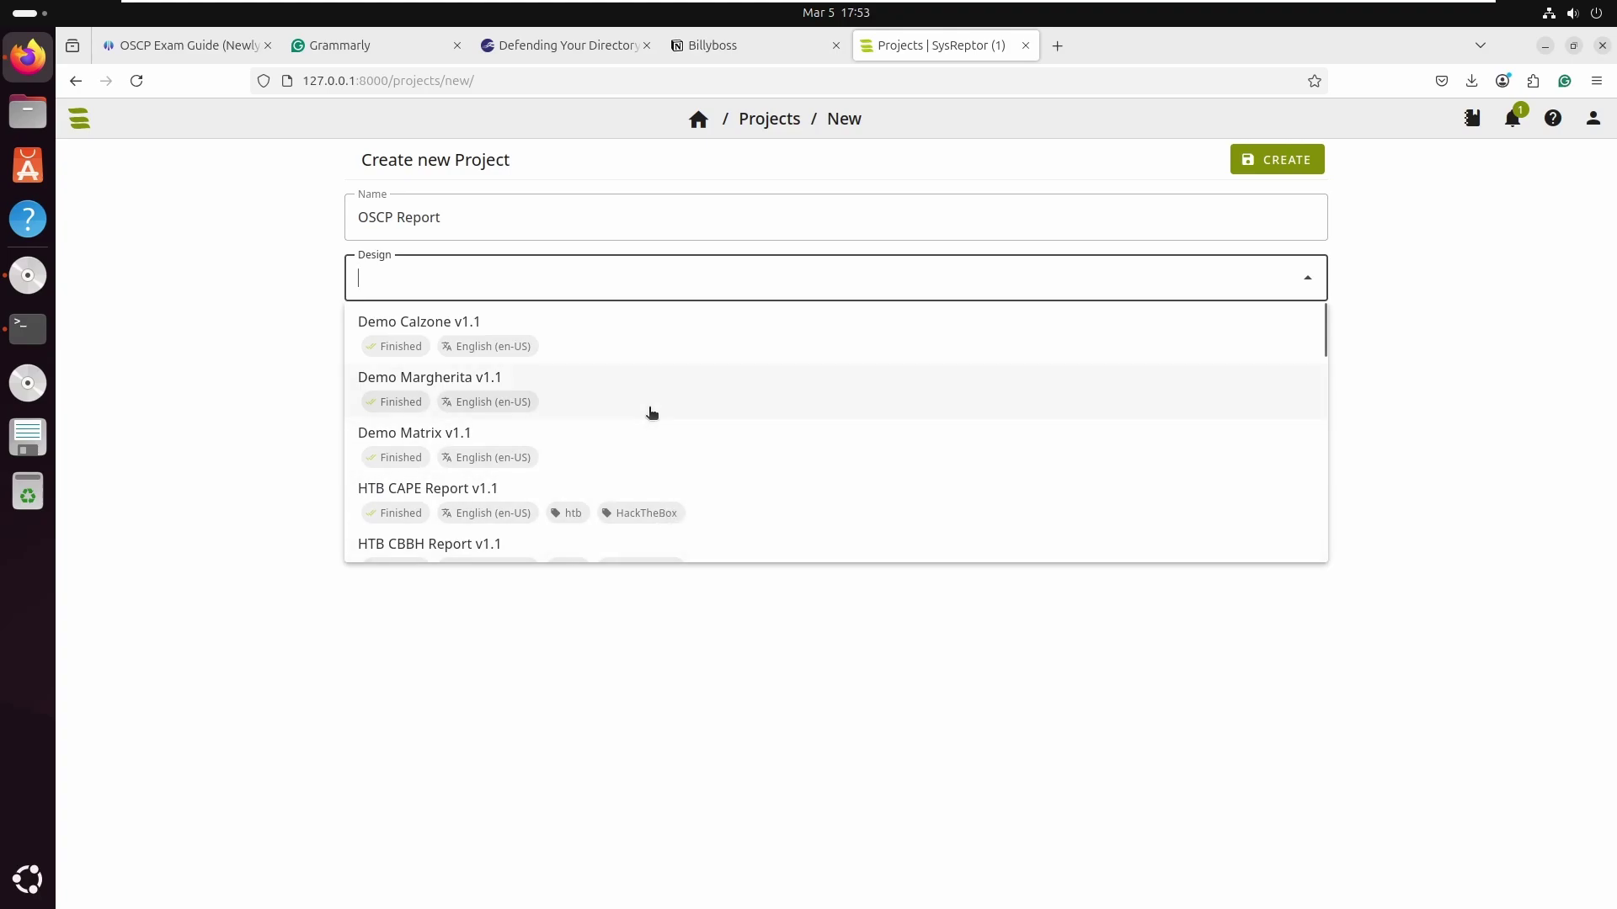
scroll(653, 412, "down", 3)
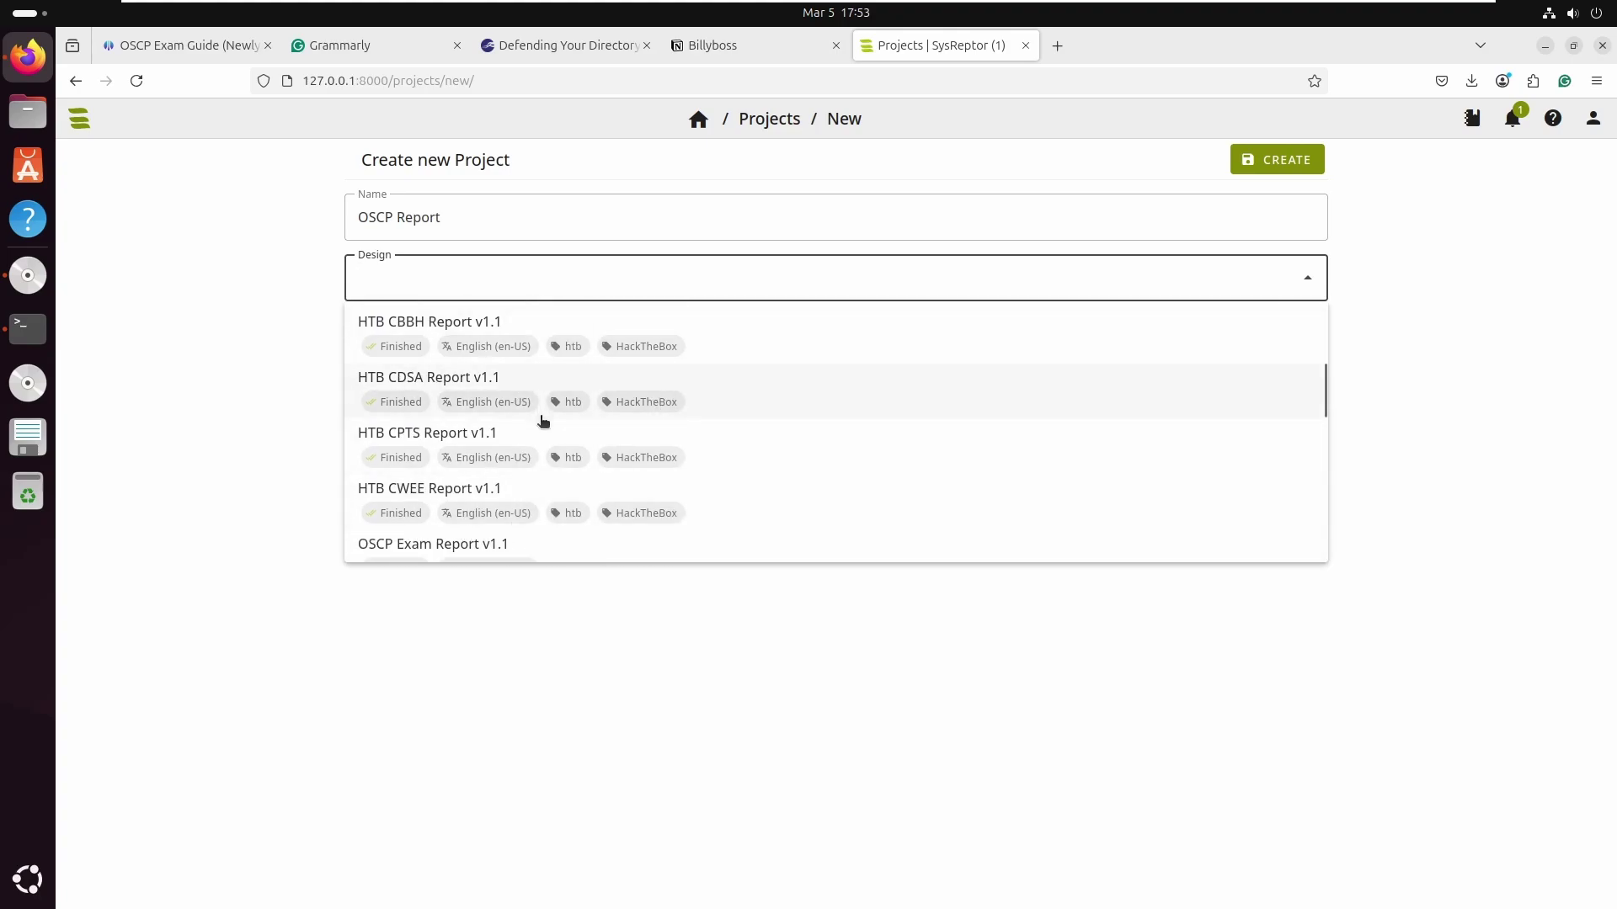
scroll(543, 422, "down", 2)
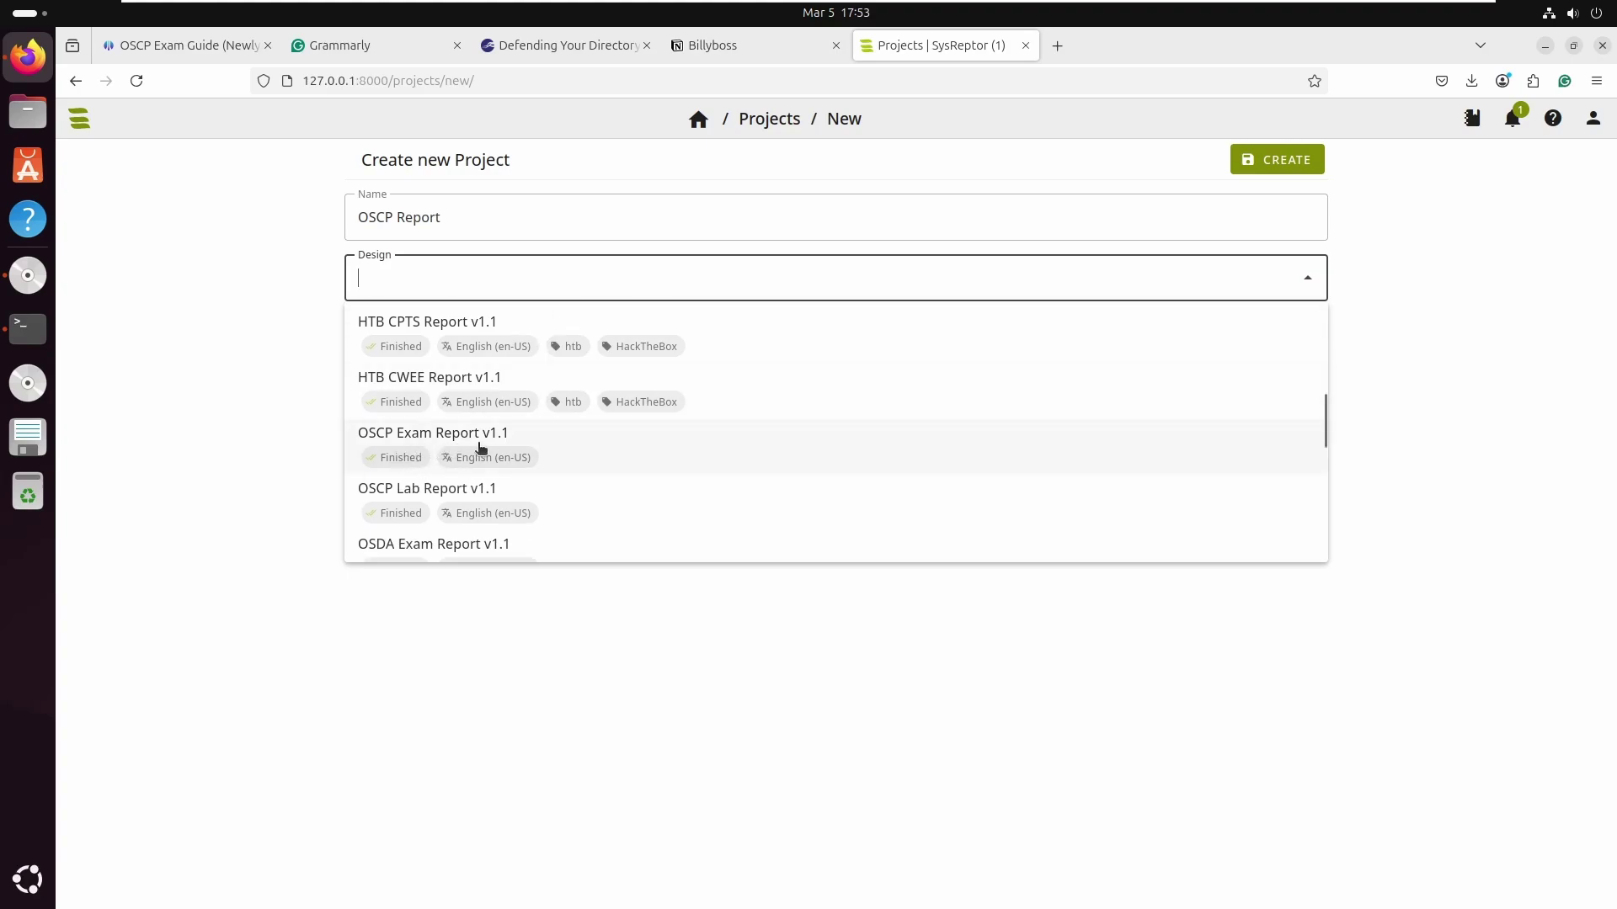
left_click(543, 452)
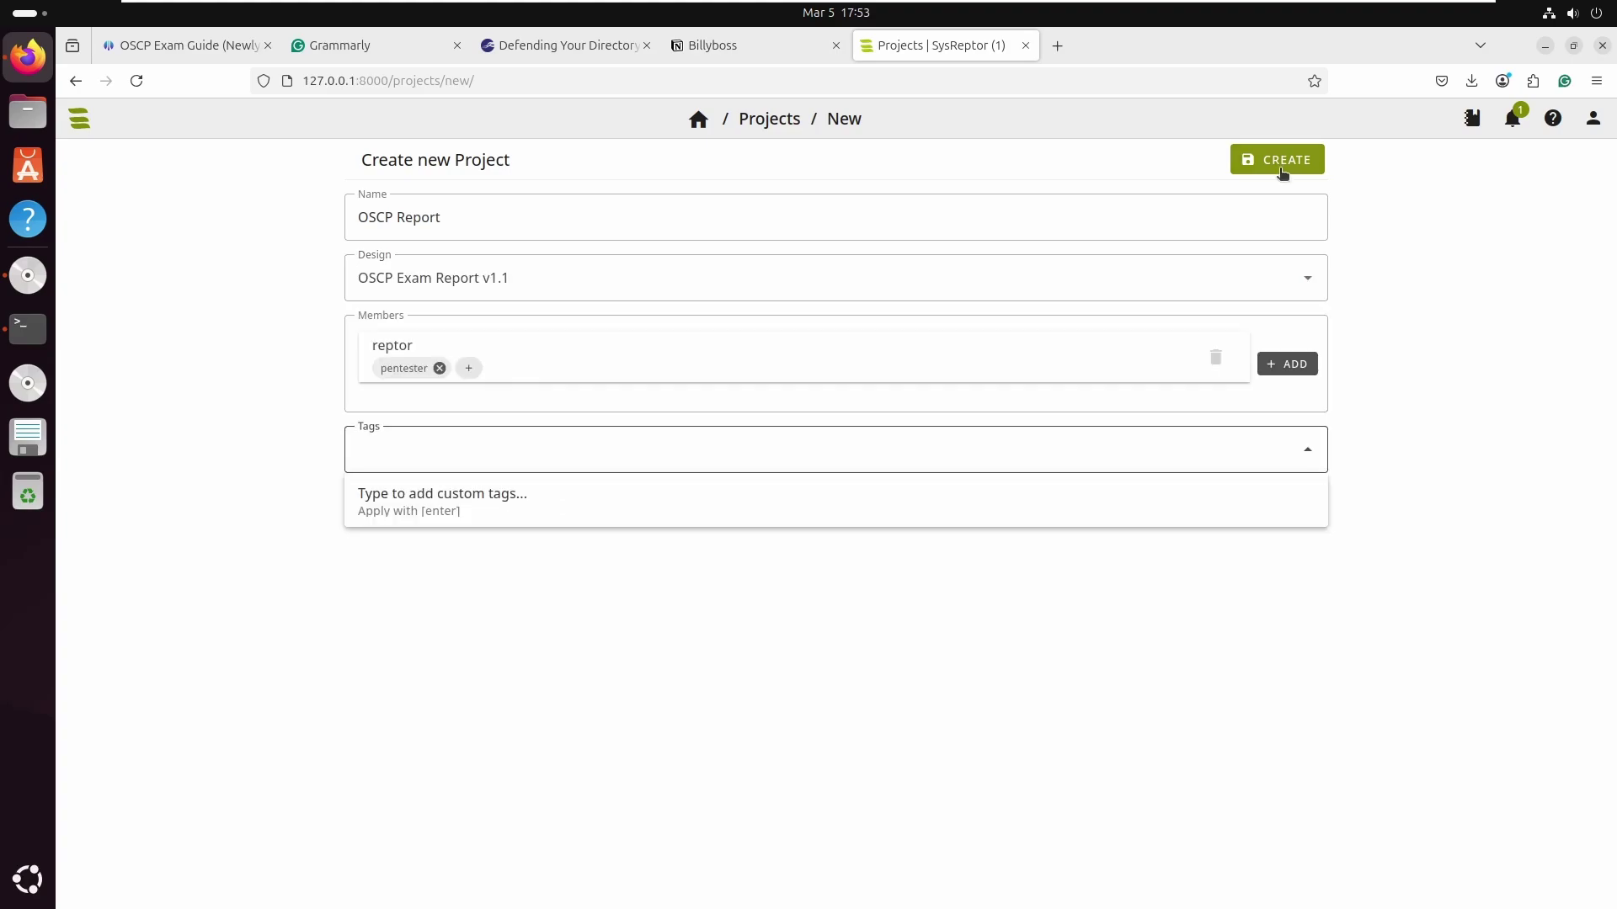
- In the Student section, replace the placeholder first name, OSID and e-mail with the student's details
left_click(1278, 160)
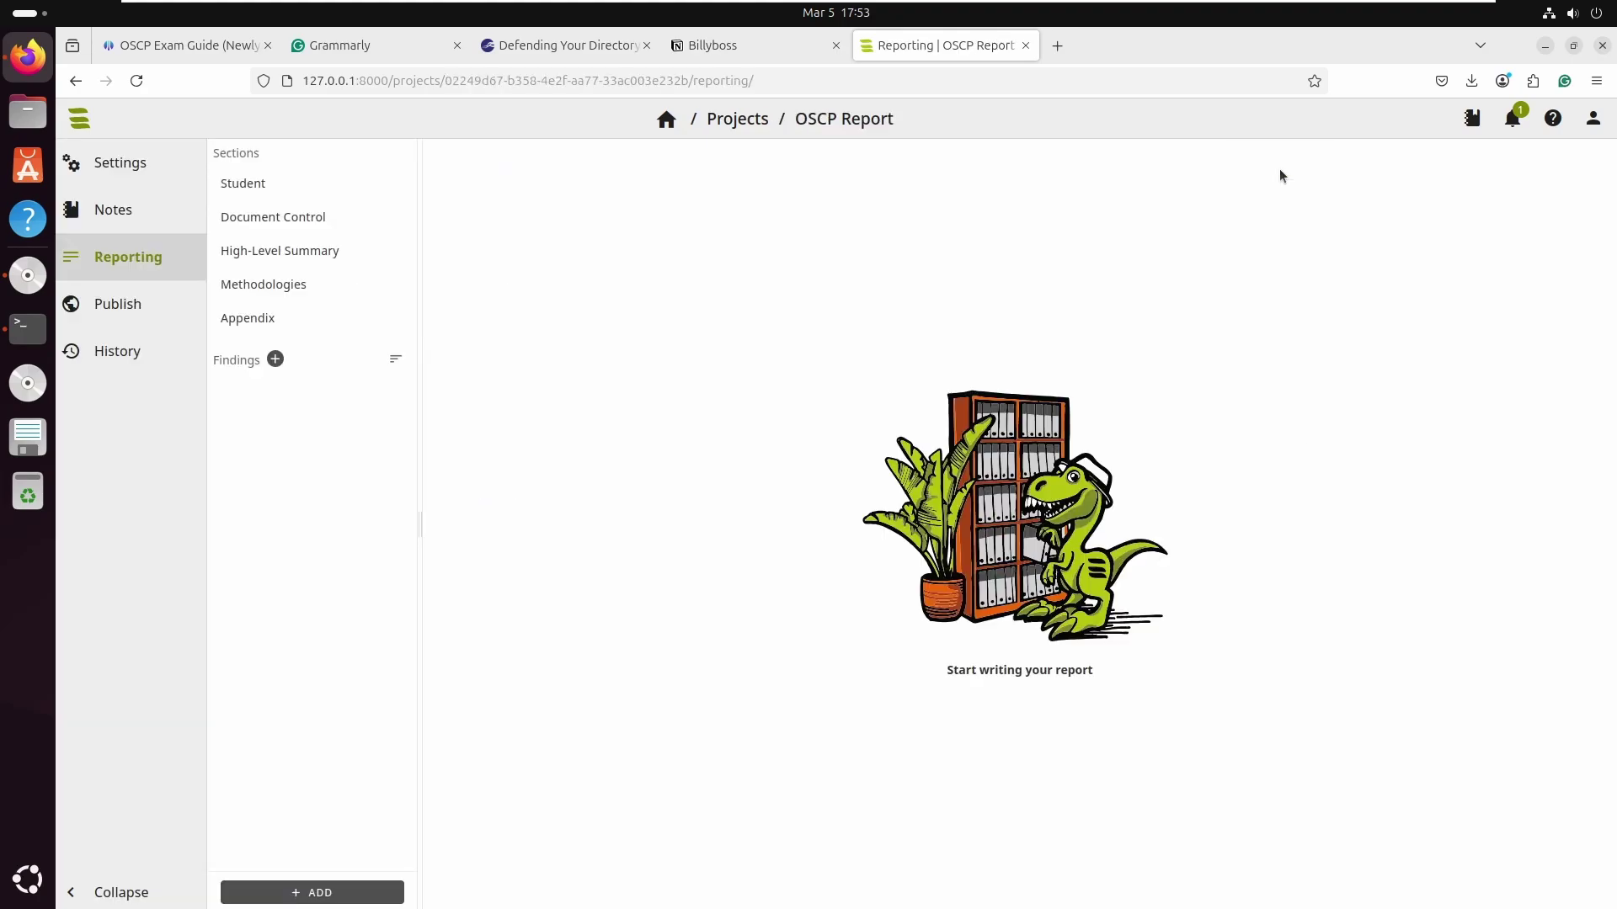
left_click(266, 189)
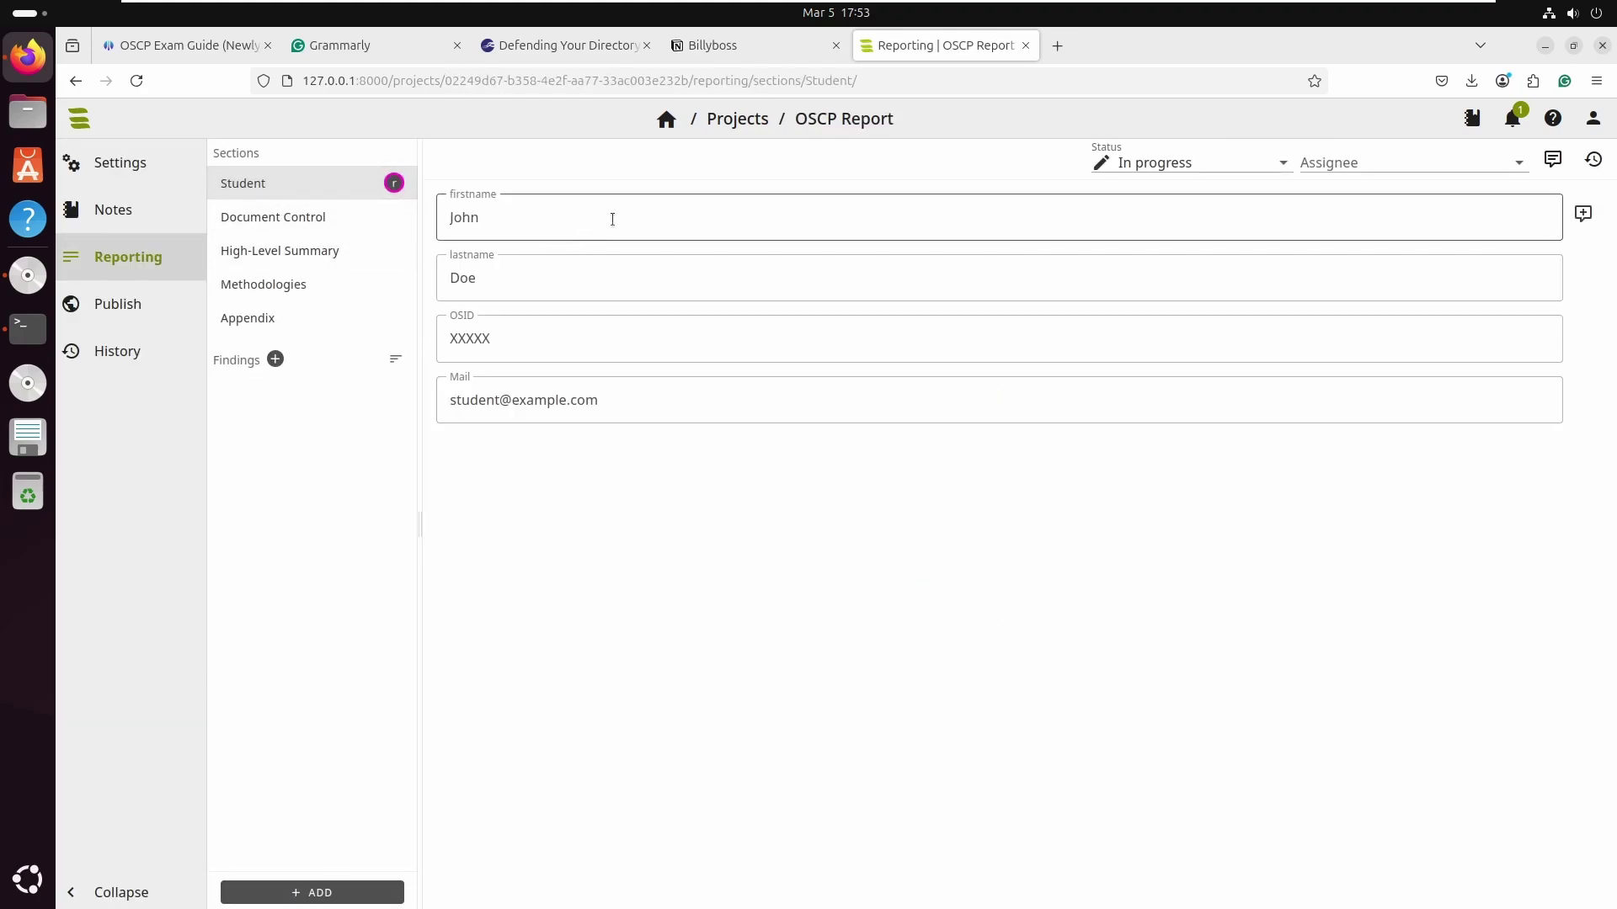
left_click_drag(599, 216, 434, 225)
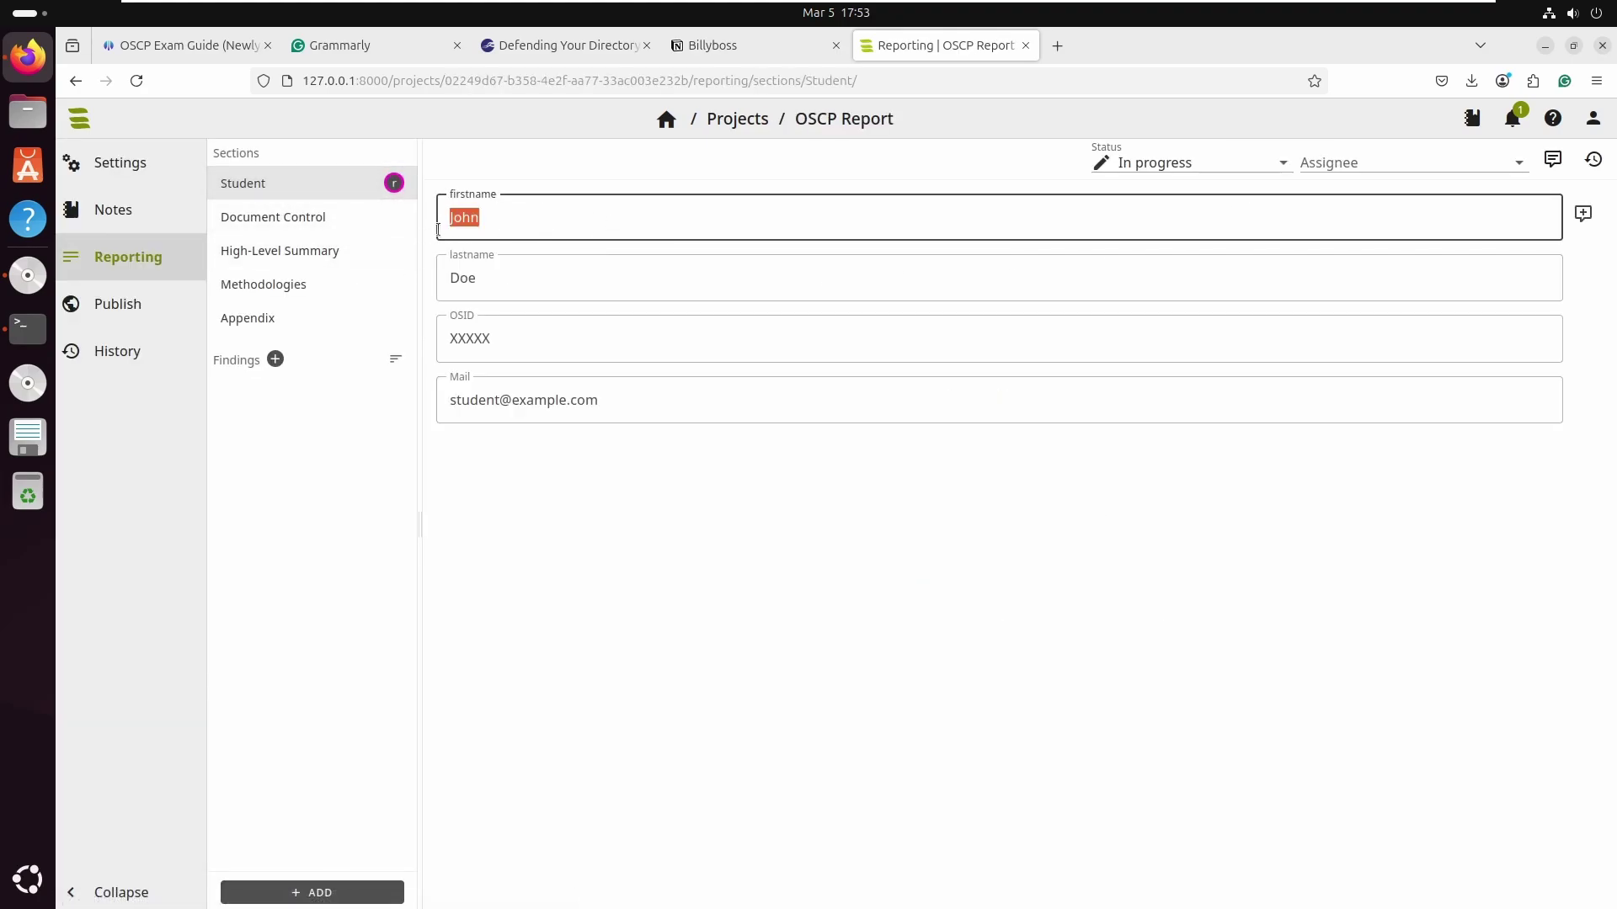
type("Hashsec")
left_click_drag(512, 339, 437, 344)
type("OS")
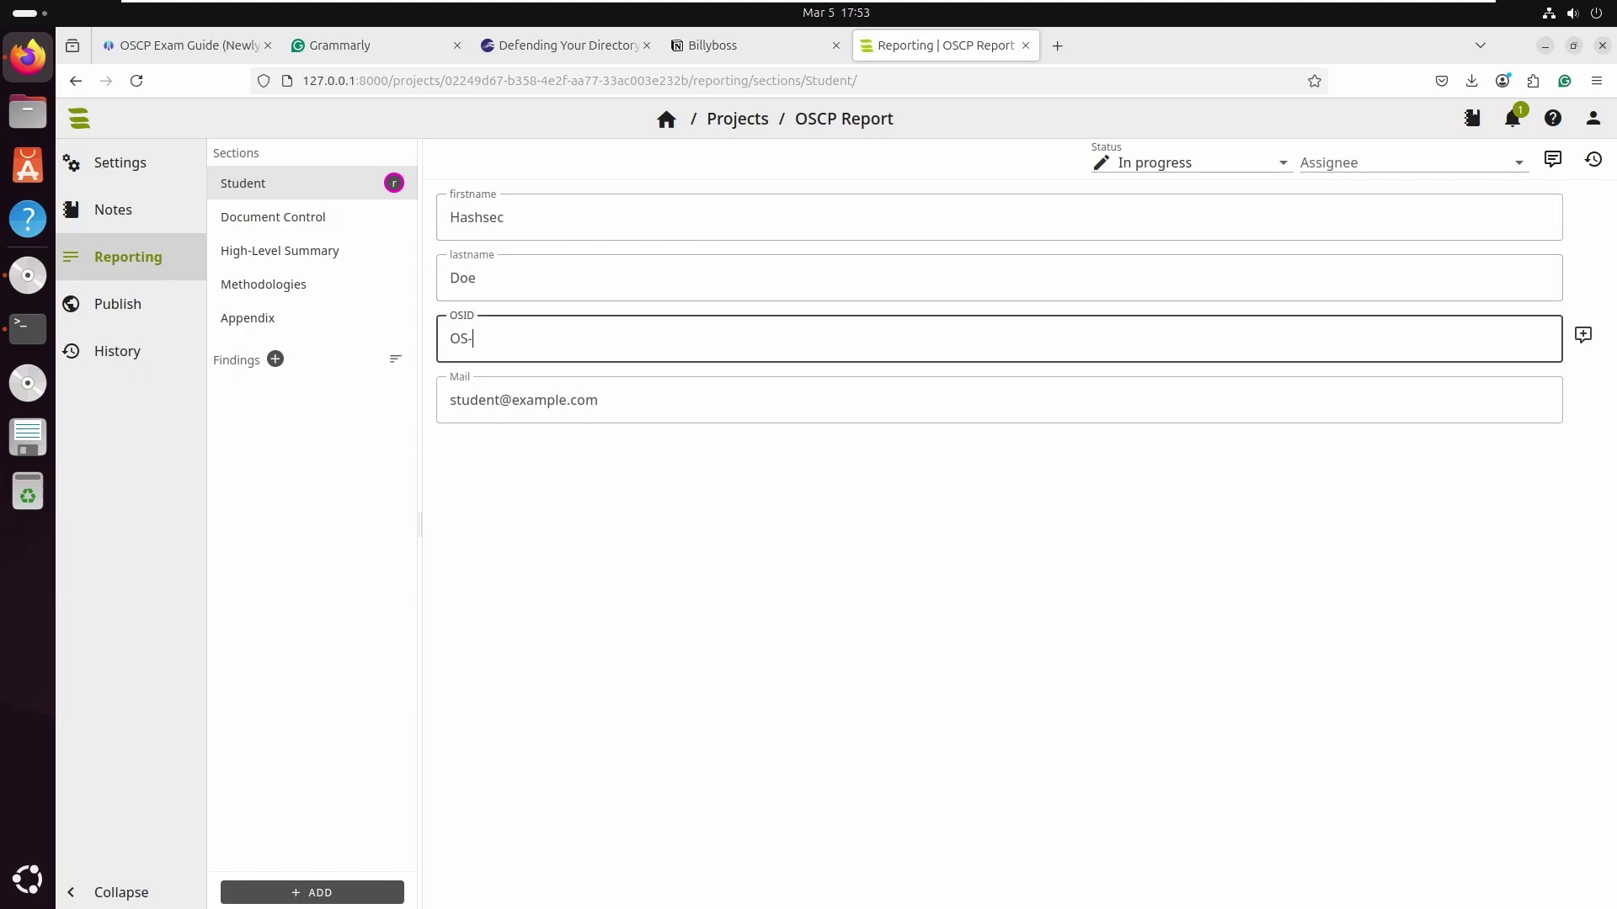
type("-777777")
left_click(629, 401)
left_click_drag(621, 403, 450, 403)
key("ctrl+v")
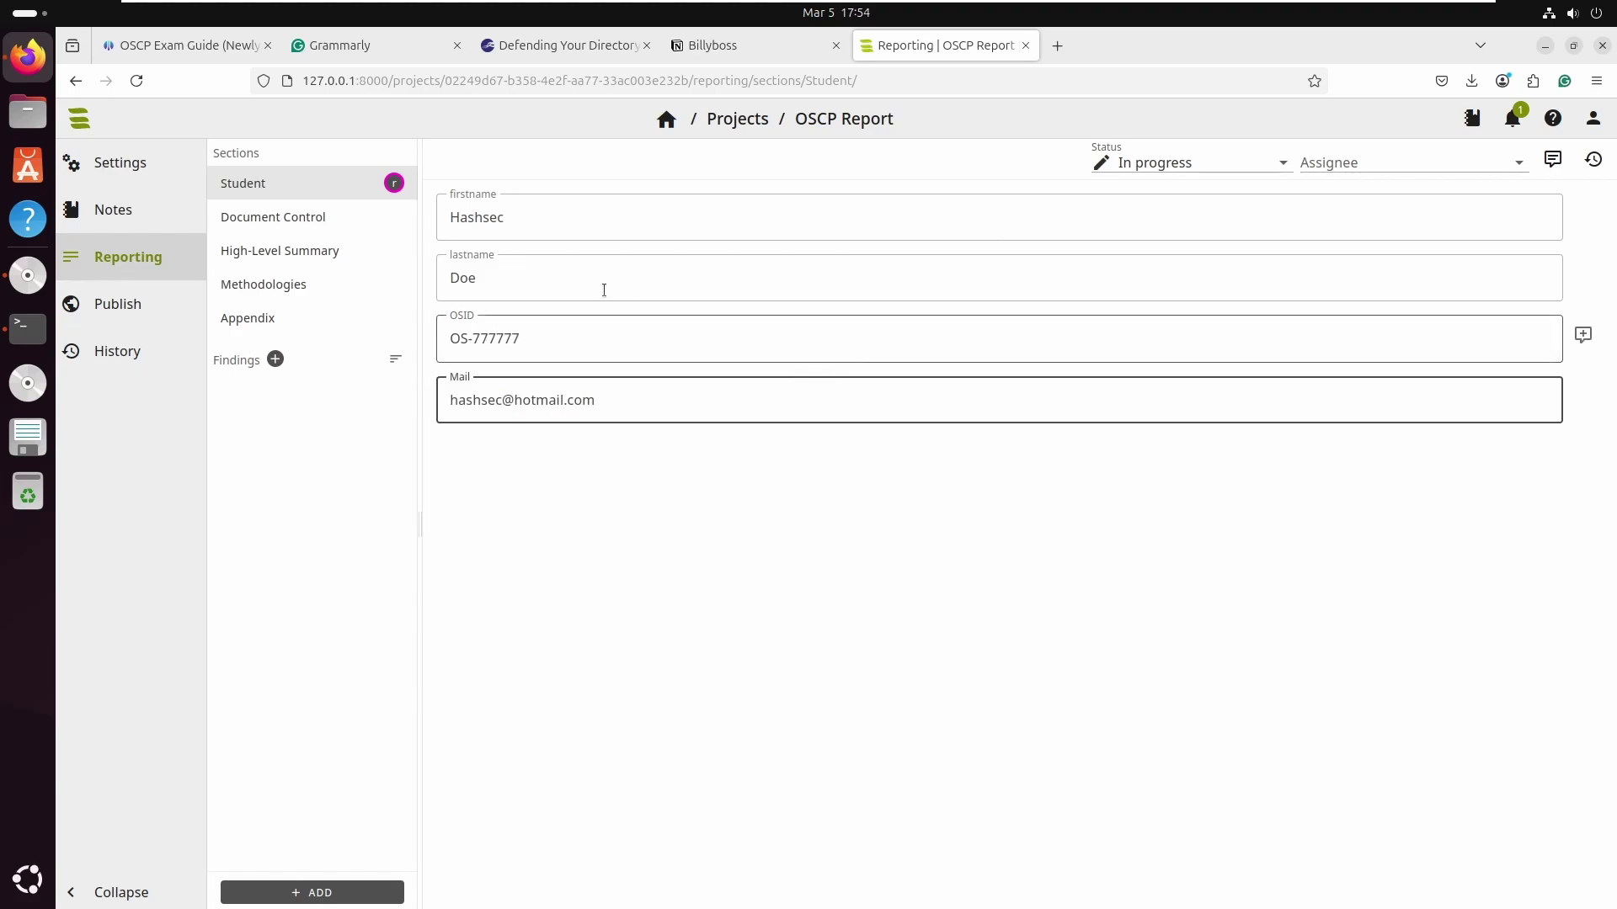
- Set the Document Control report date to 2025-03-05, then go to High-Level Summary
left_click(318, 224)
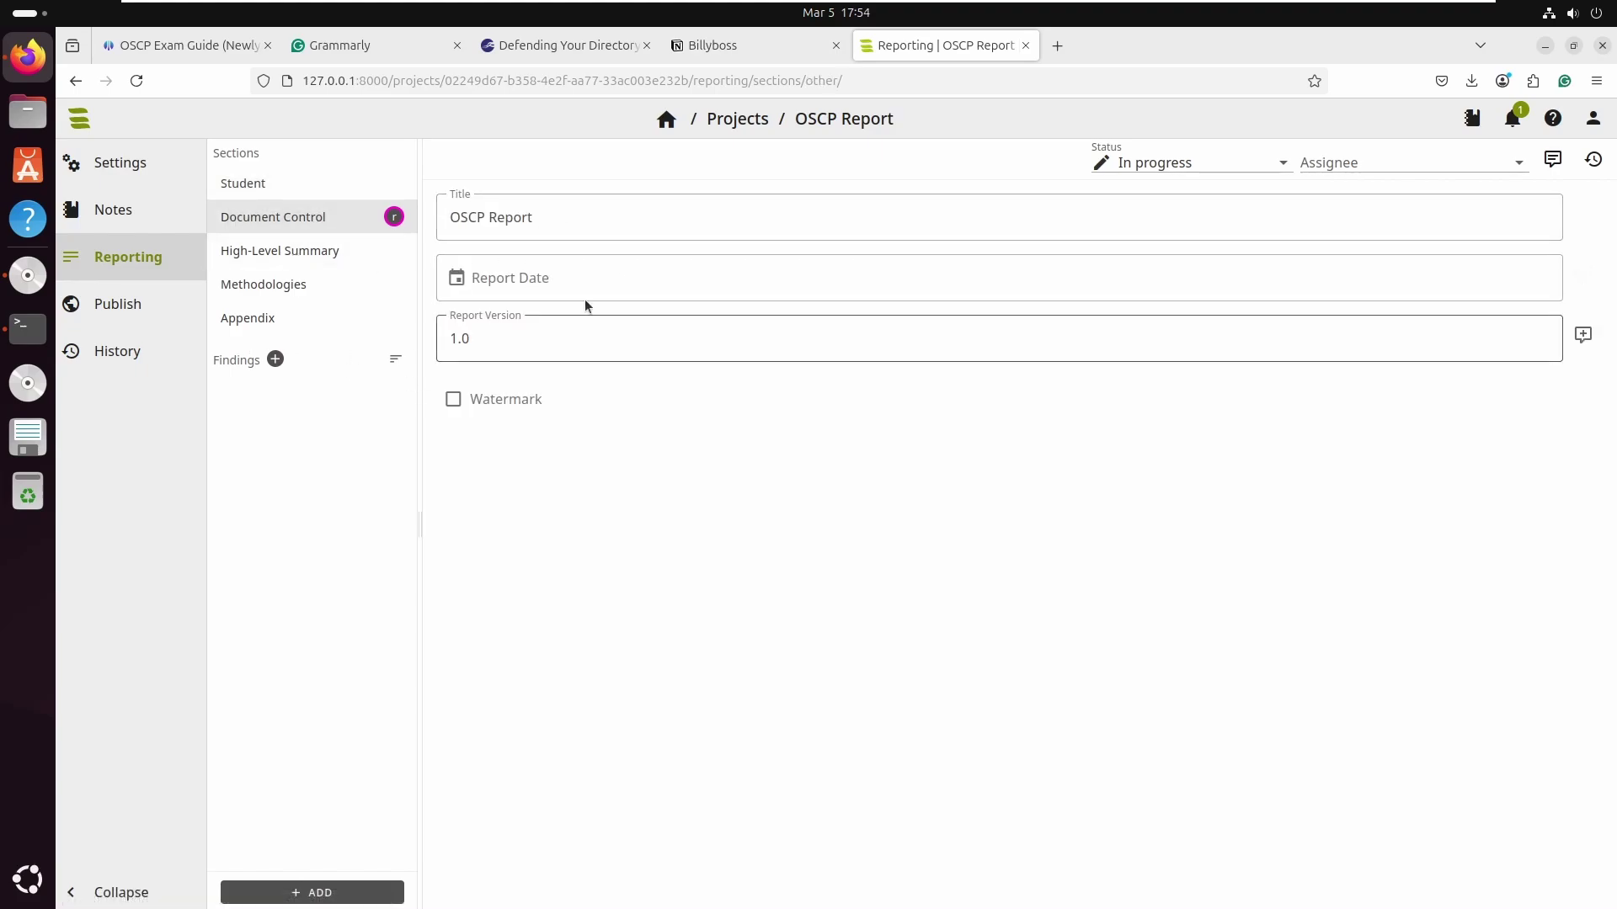
left_click(589, 289)
left_click(575, 535)
left_click(309, 254)
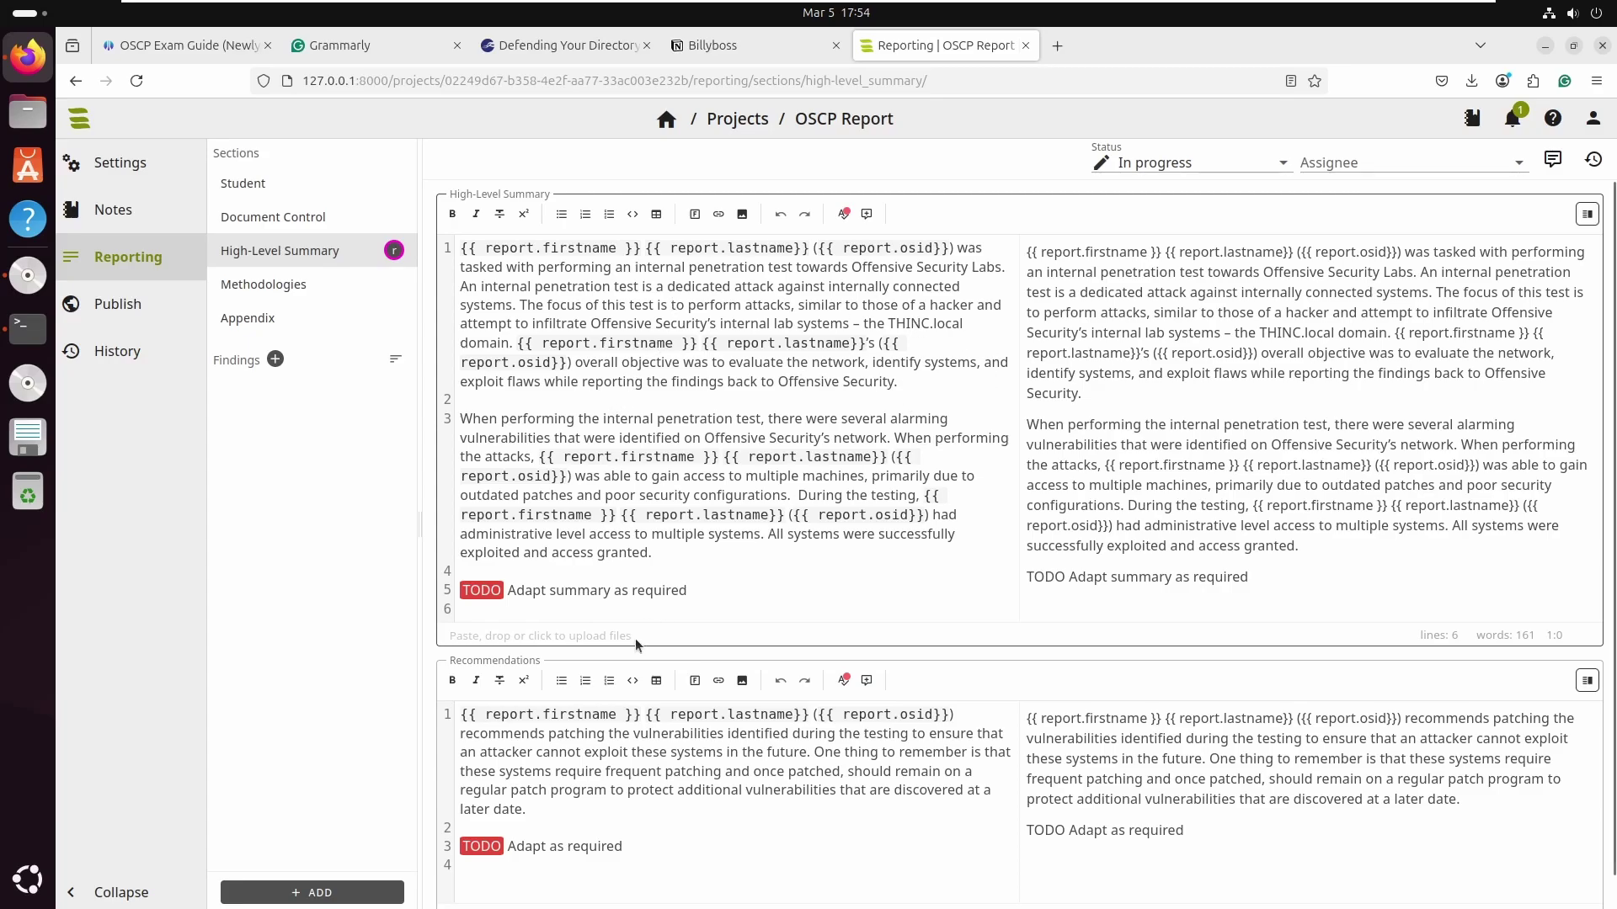
scroll(777, 540, "down", 1)
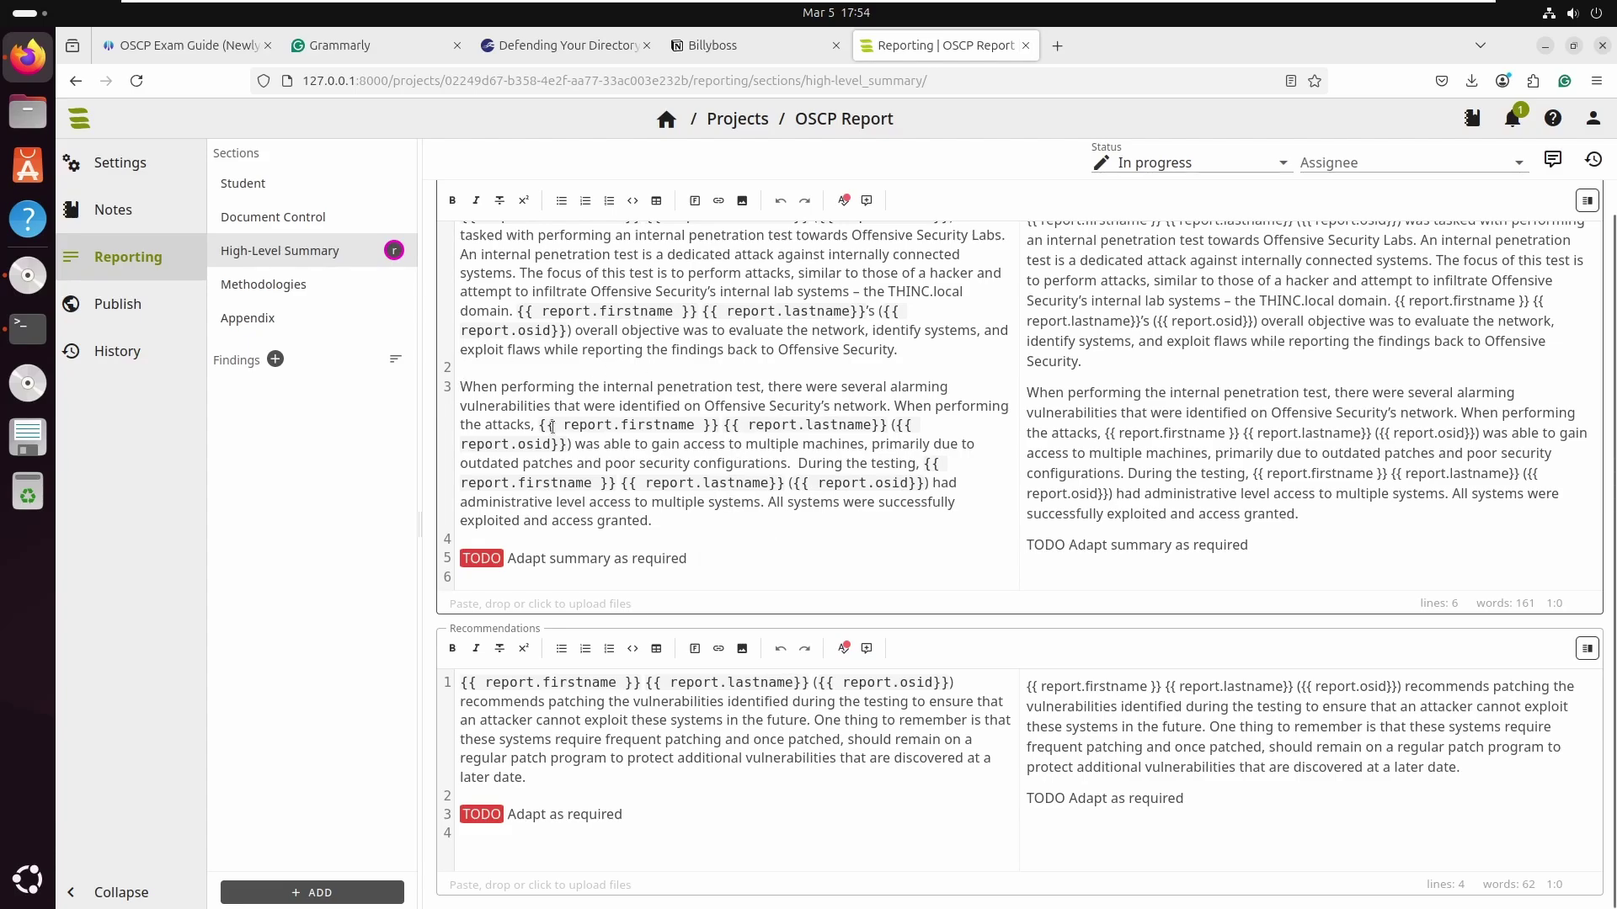
left_click_drag(538, 425, 717, 427)
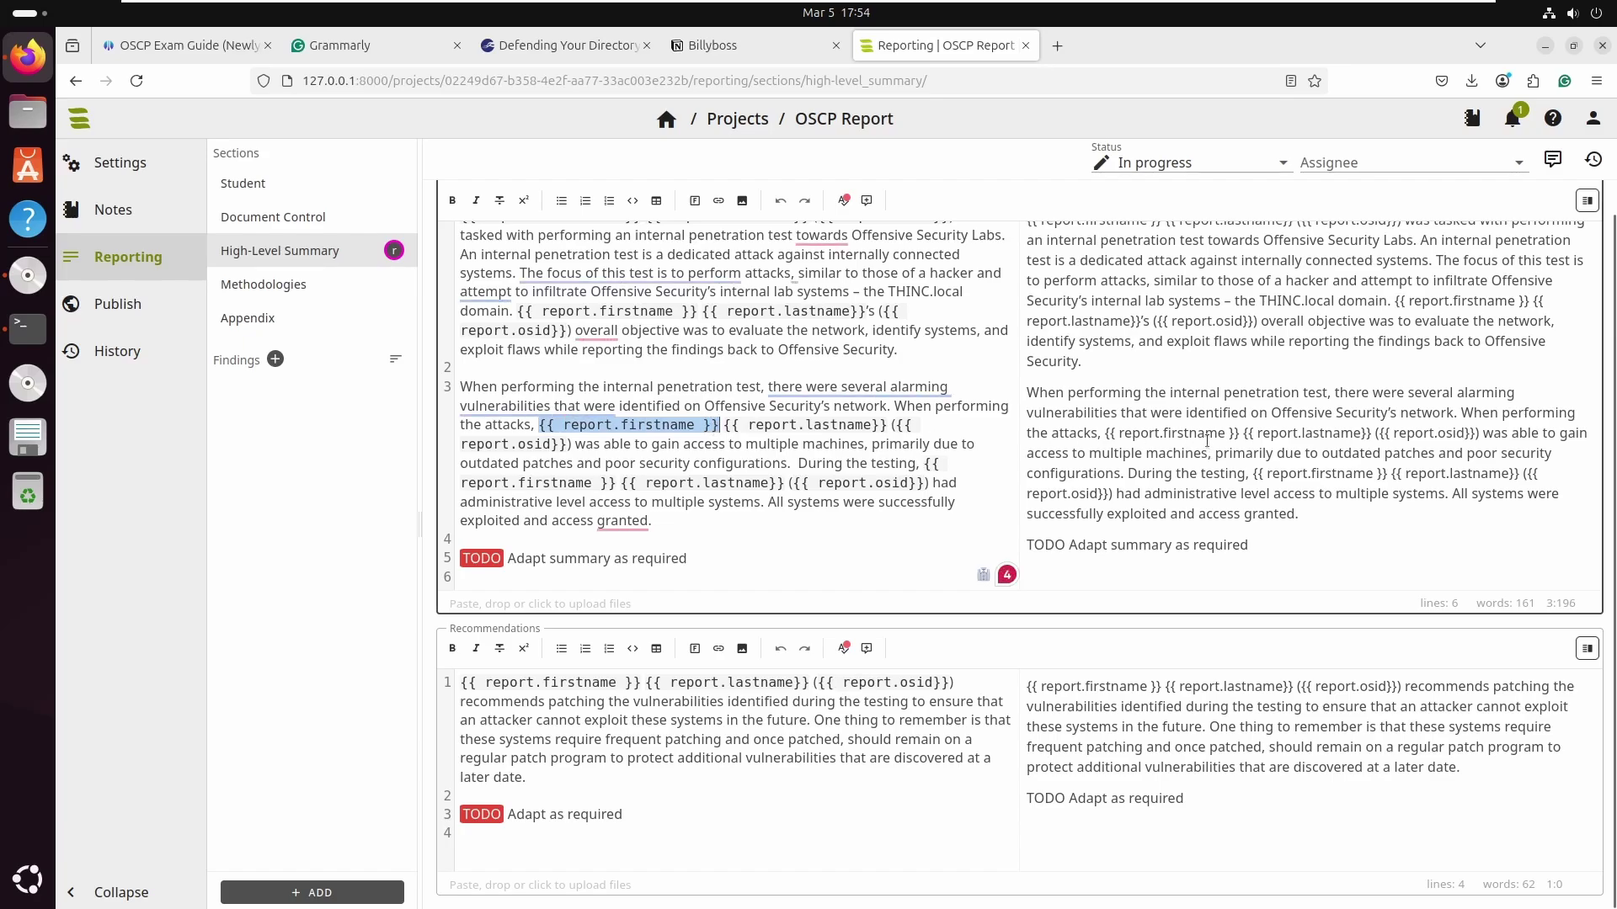
left_click_drag(1027, 393, 1577, 511)
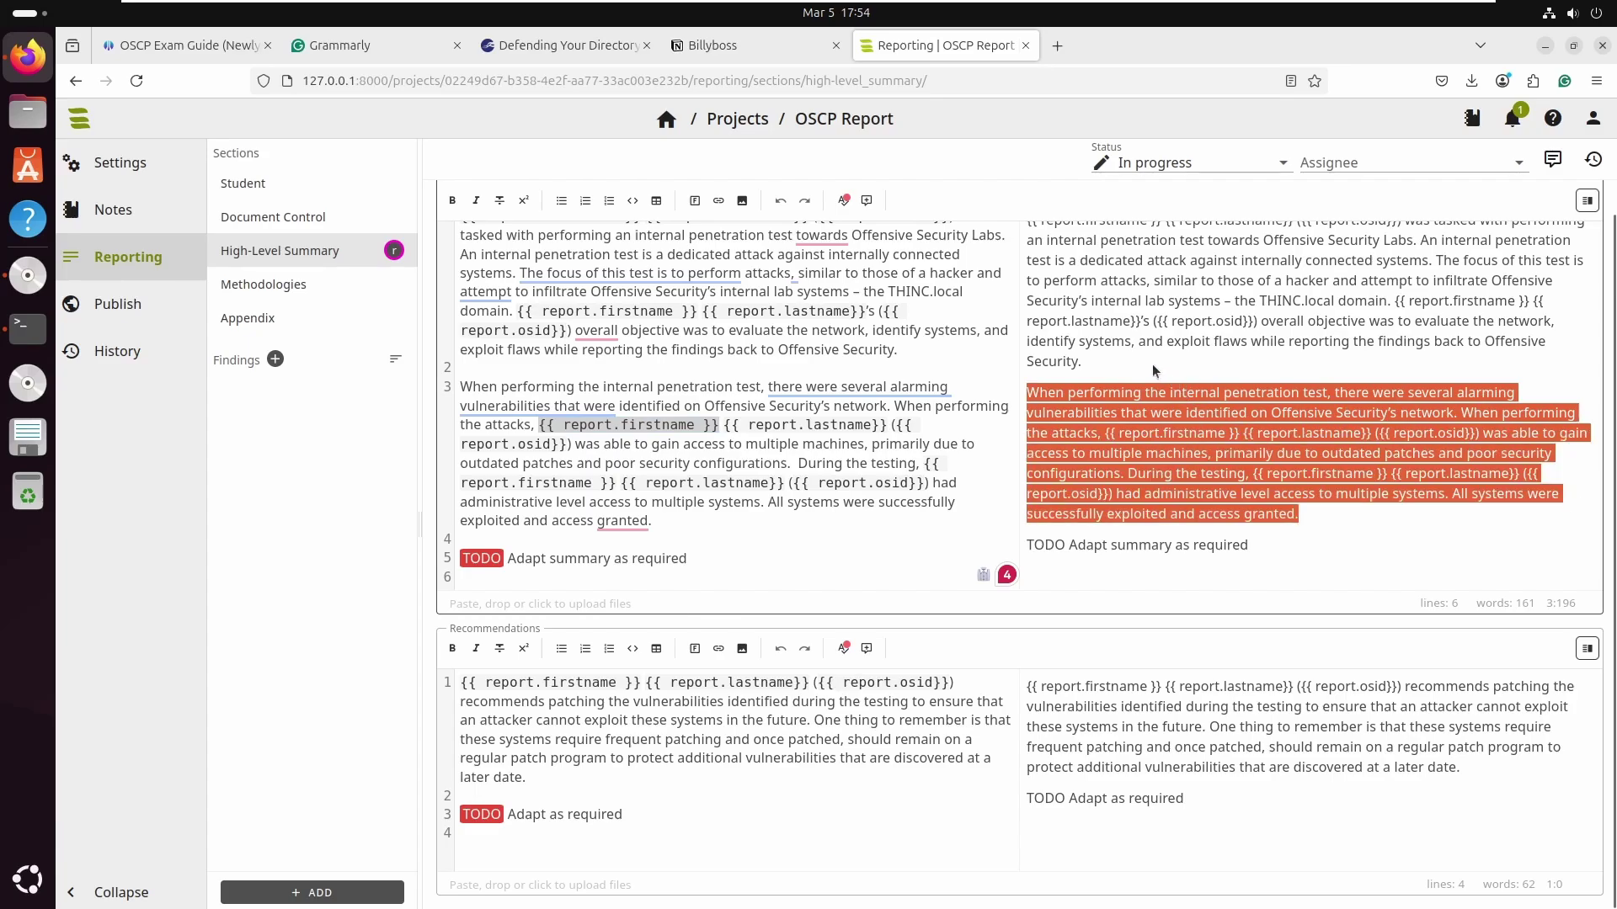
left_click(1586, 201)
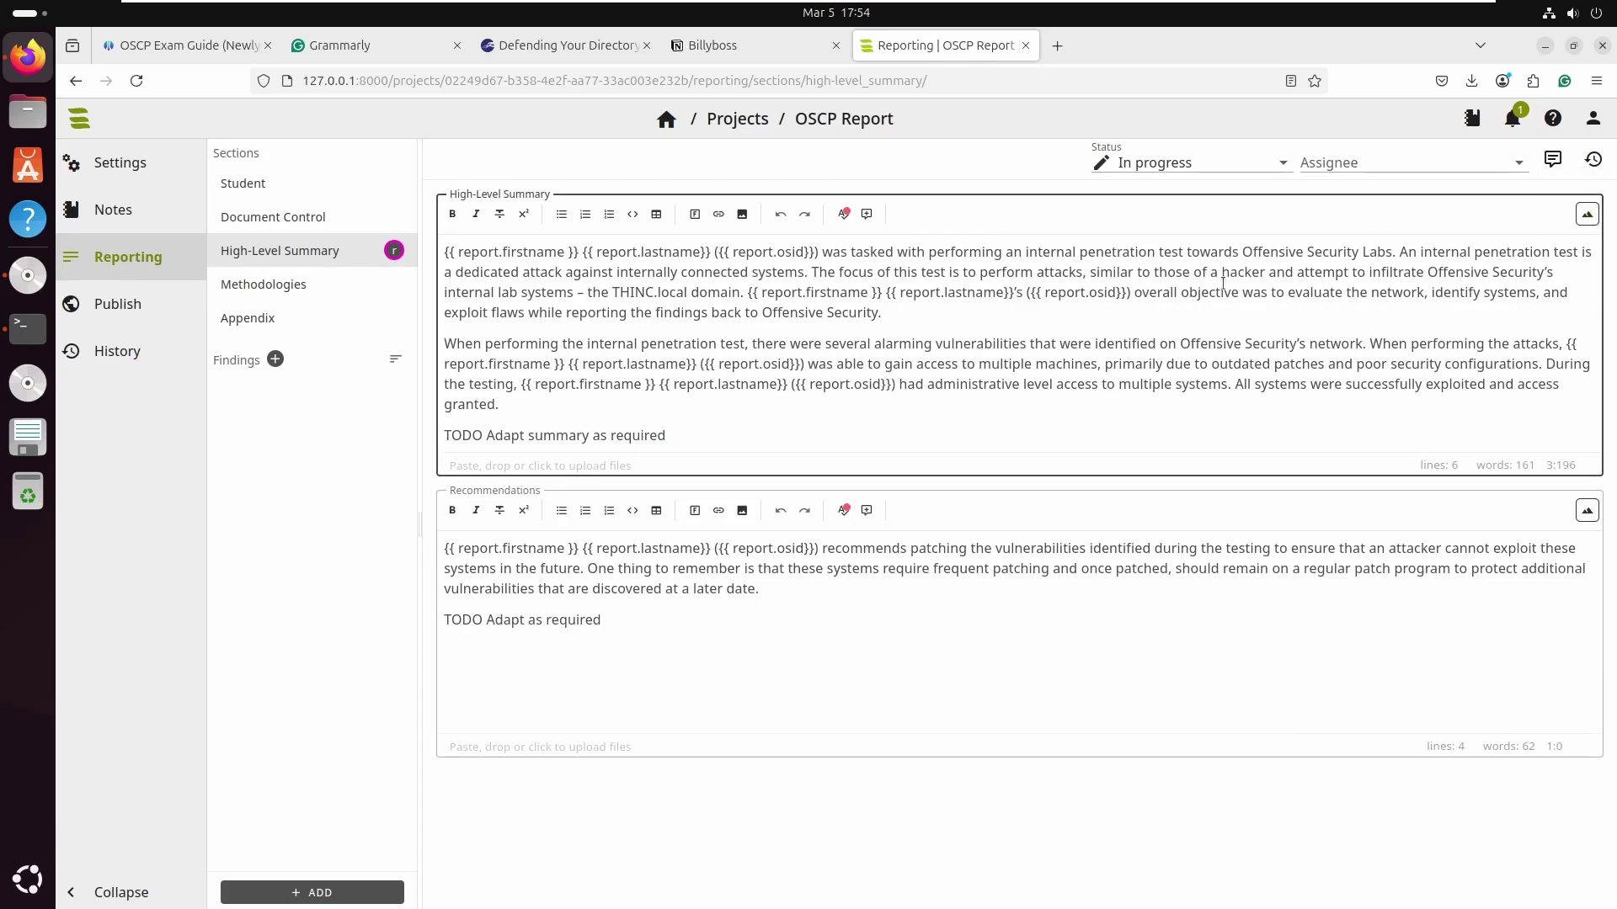
left_click(1586, 214)
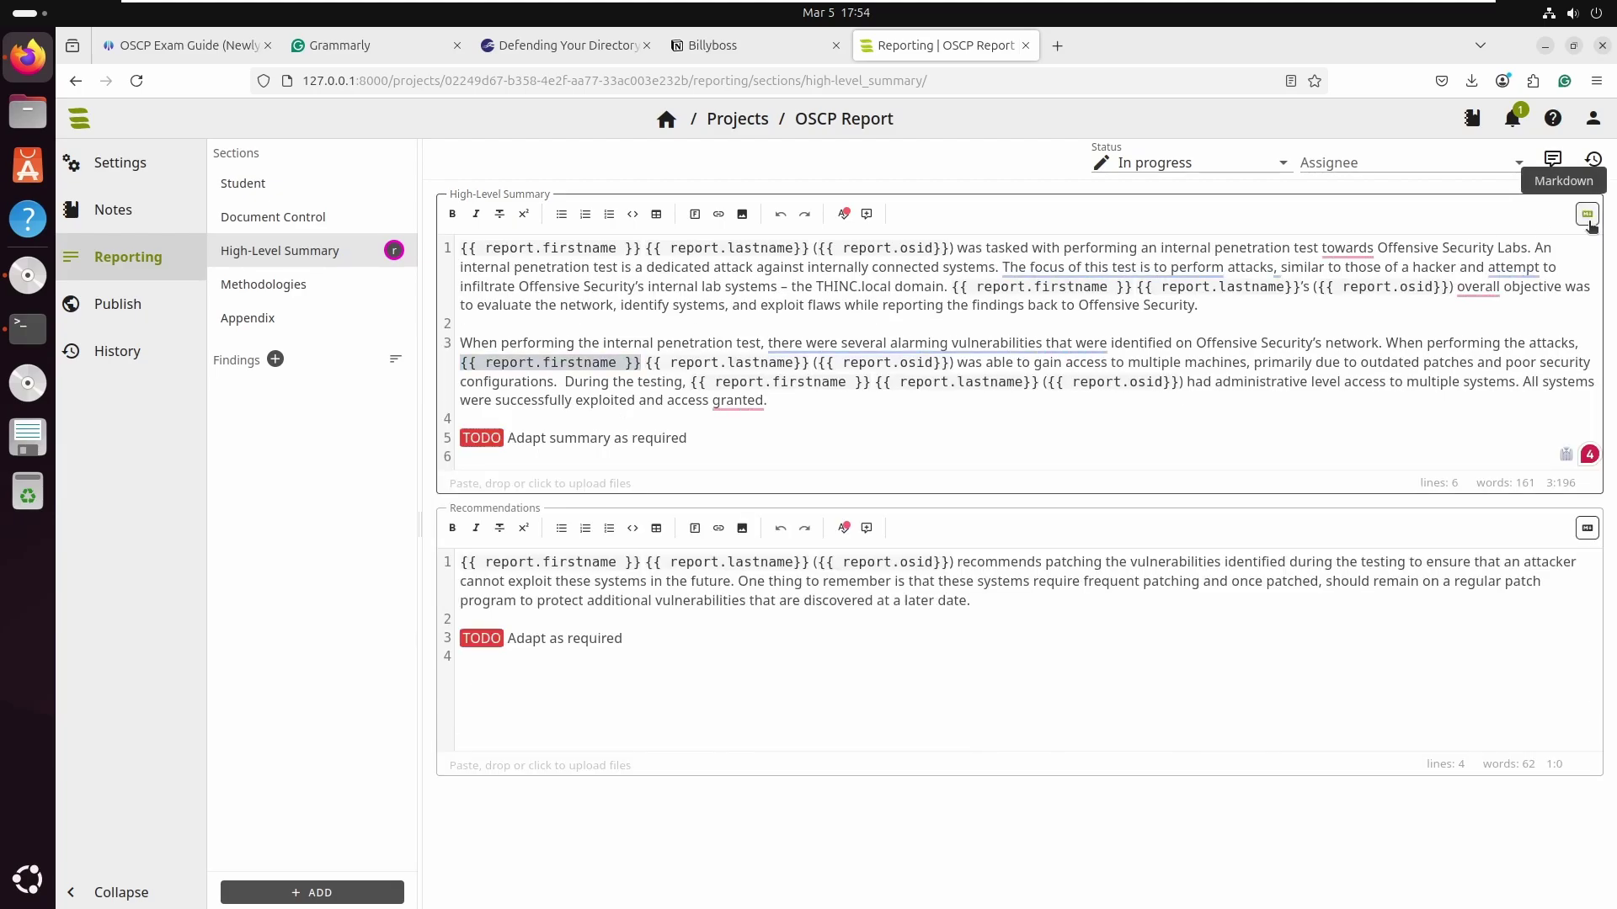
left_click(1587, 216)
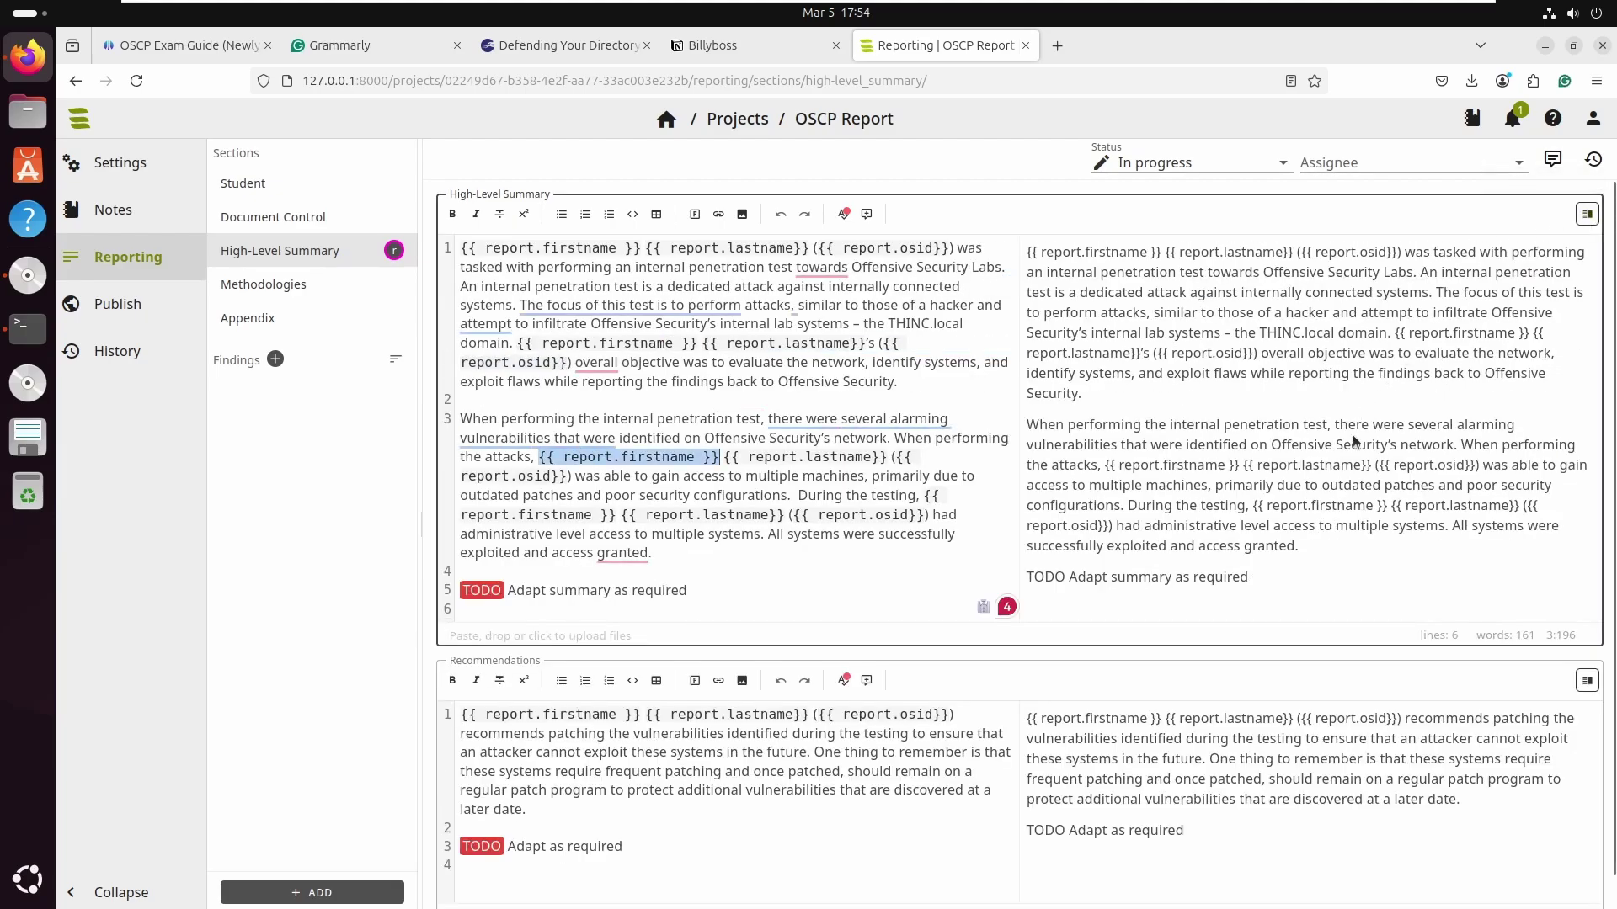
left_click_drag(1106, 464, 1238, 460)
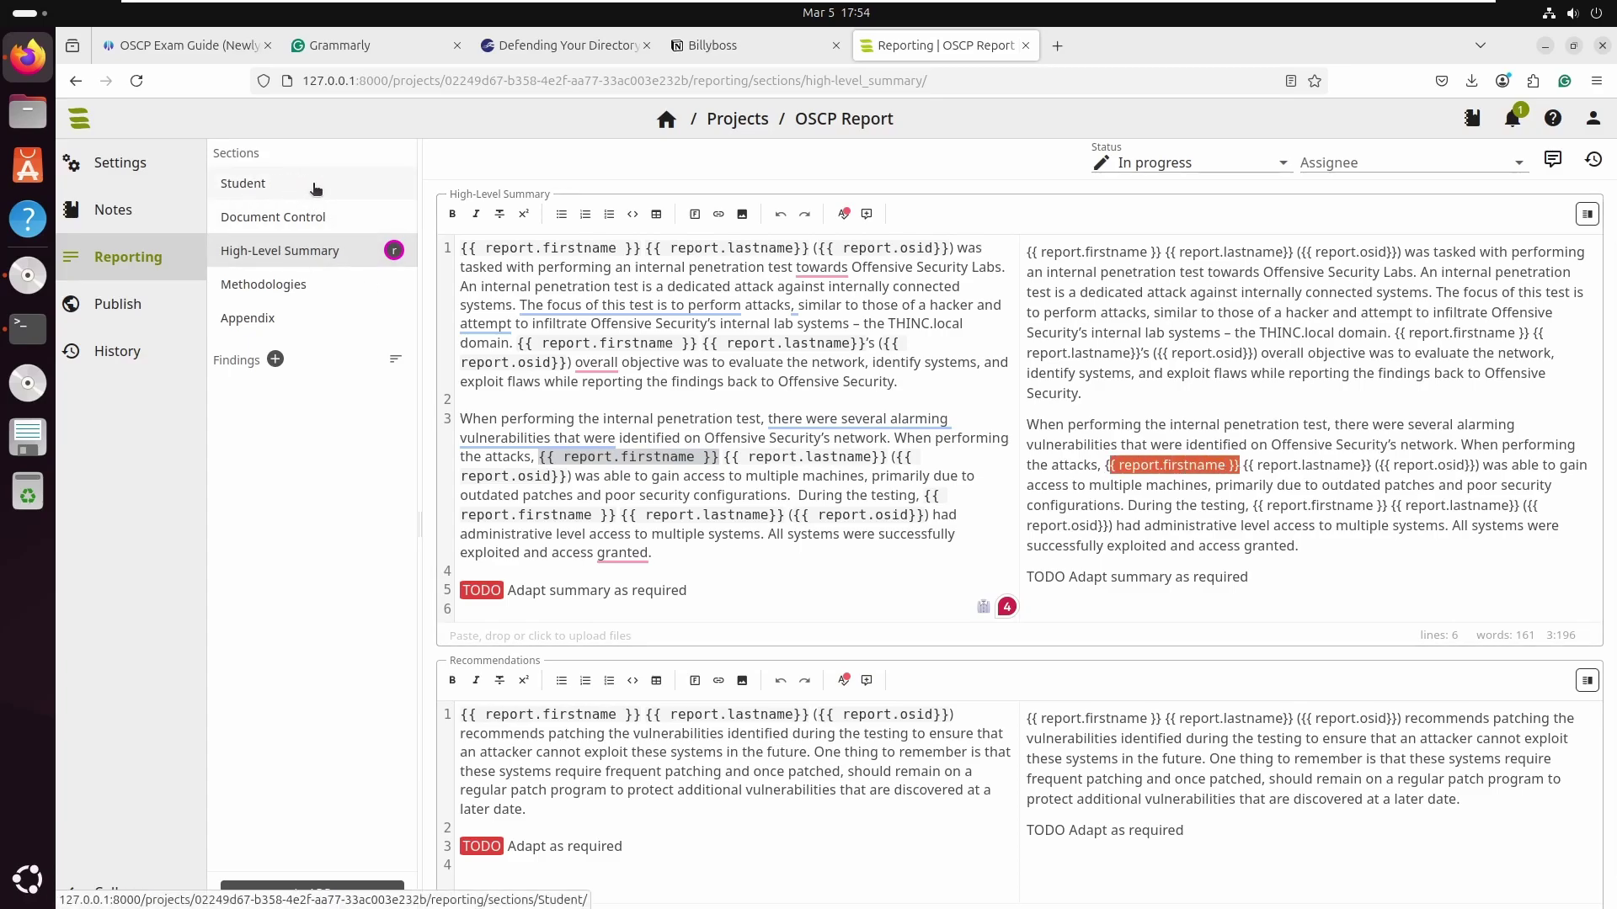
left_click(1119, 470)
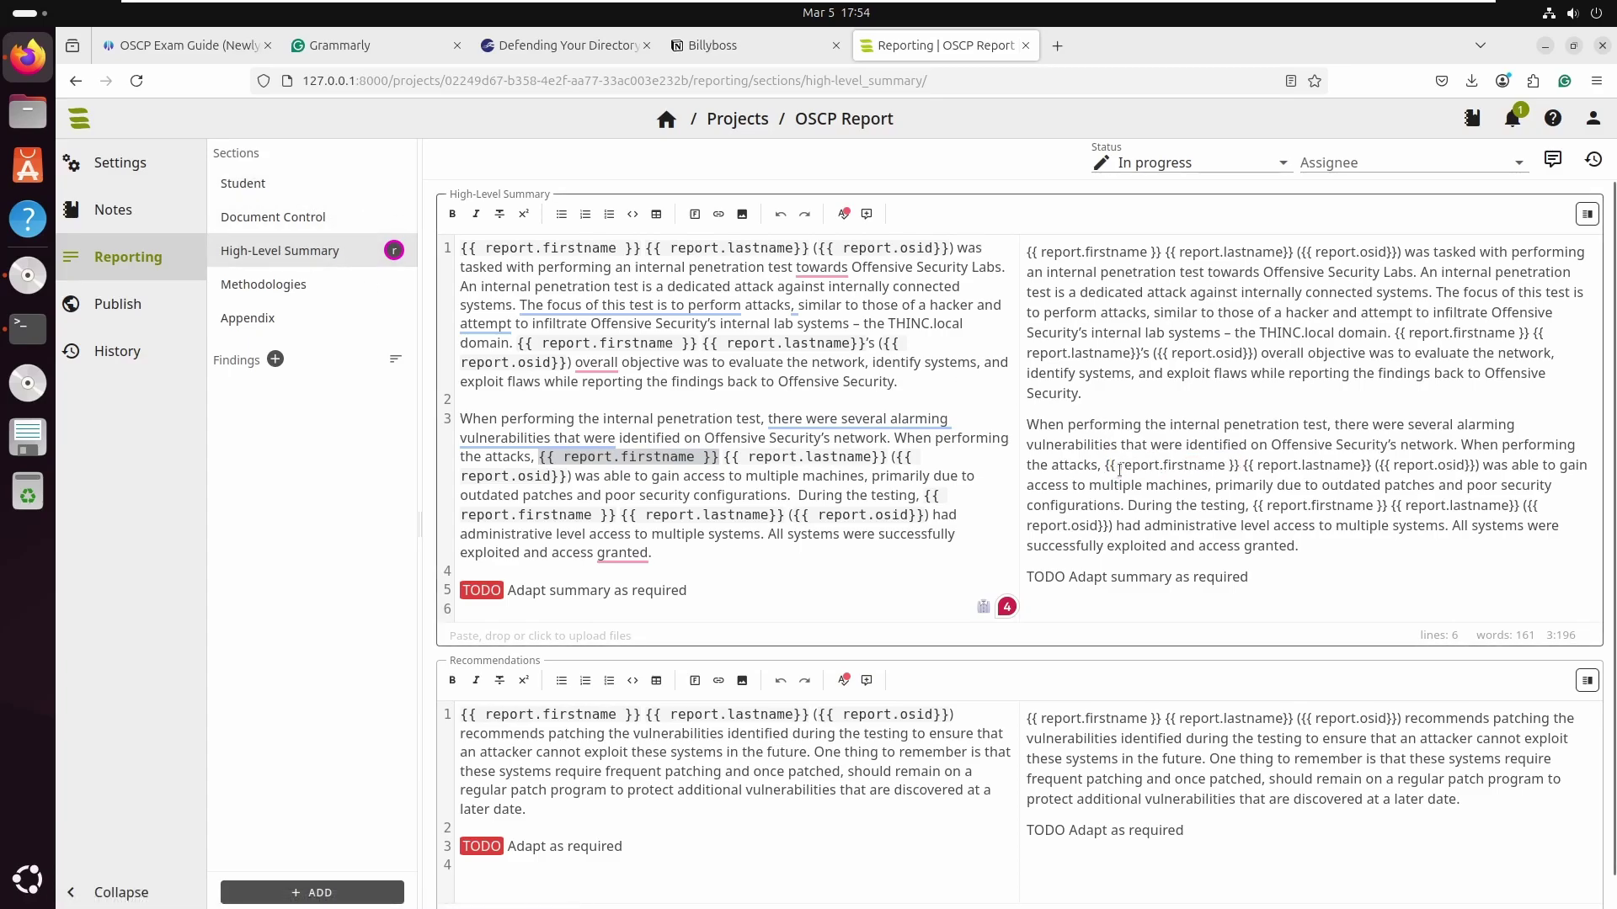
left_click_drag(1105, 465, 1248, 465)
left_click(645, 594)
left_click_drag(645, 595, 515, 595)
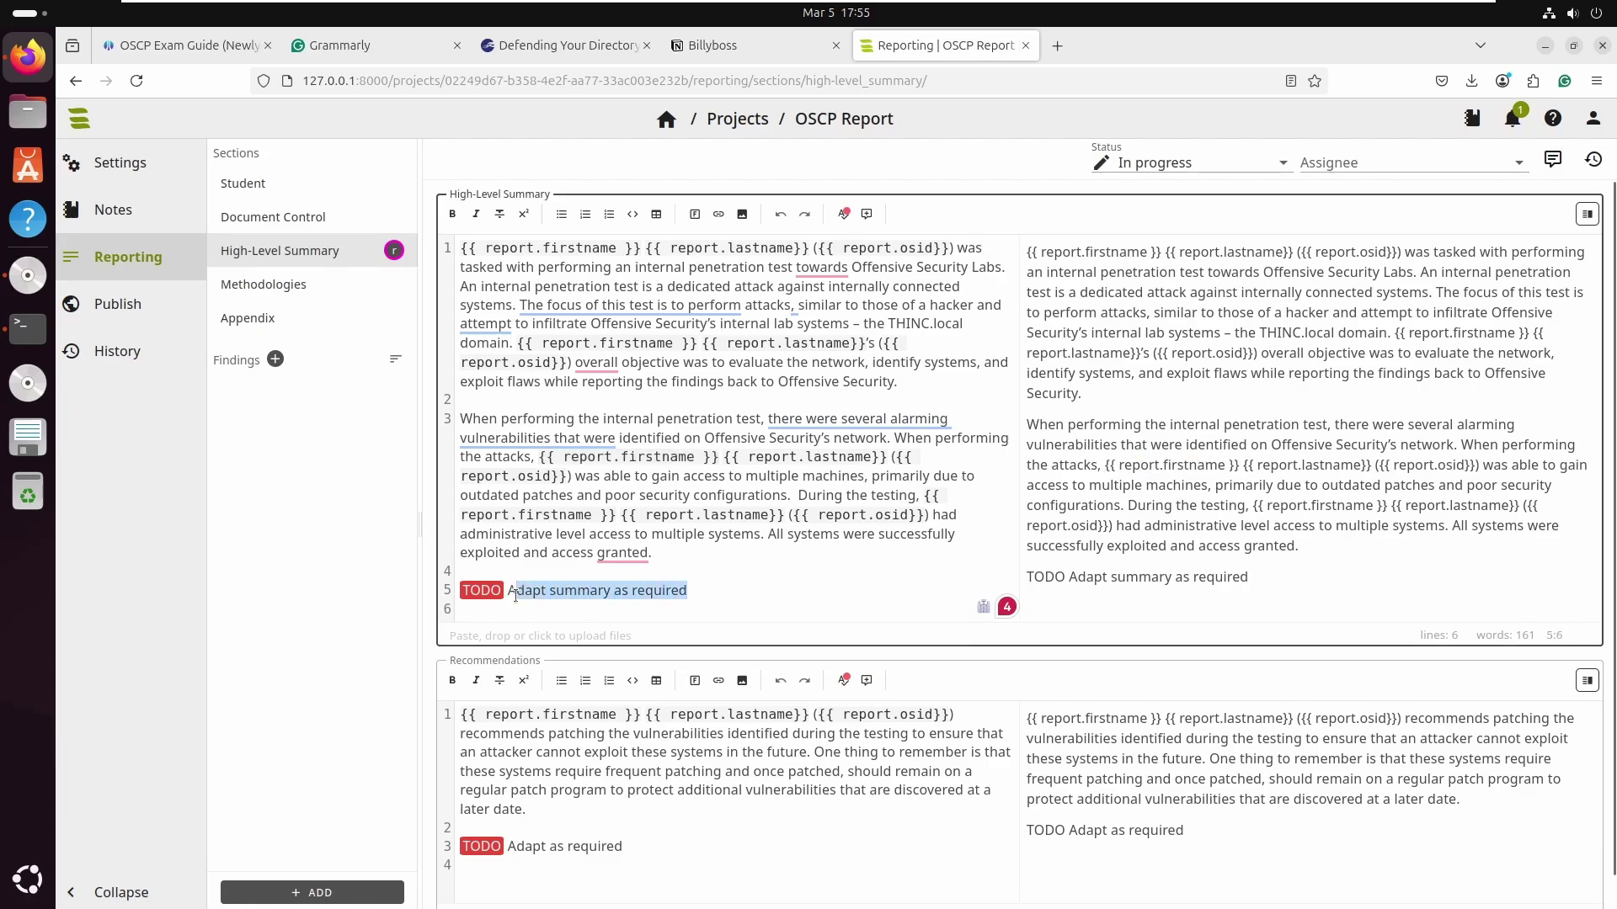
left_click(474, 592)
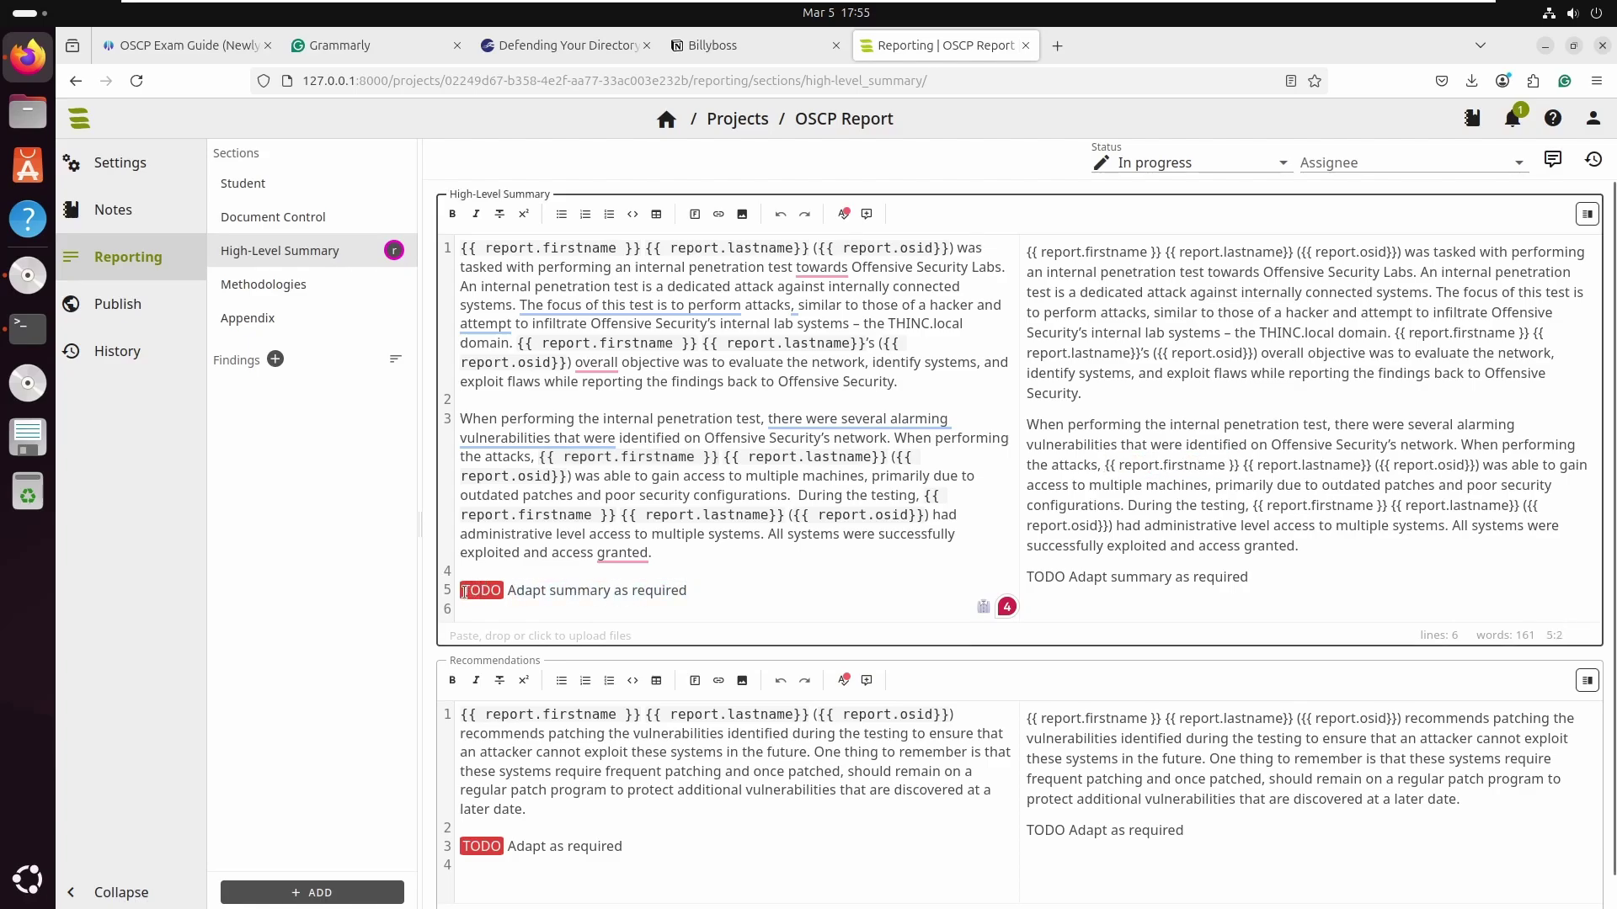
left_click(504, 592)
scroll(692, 570, "down", 1)
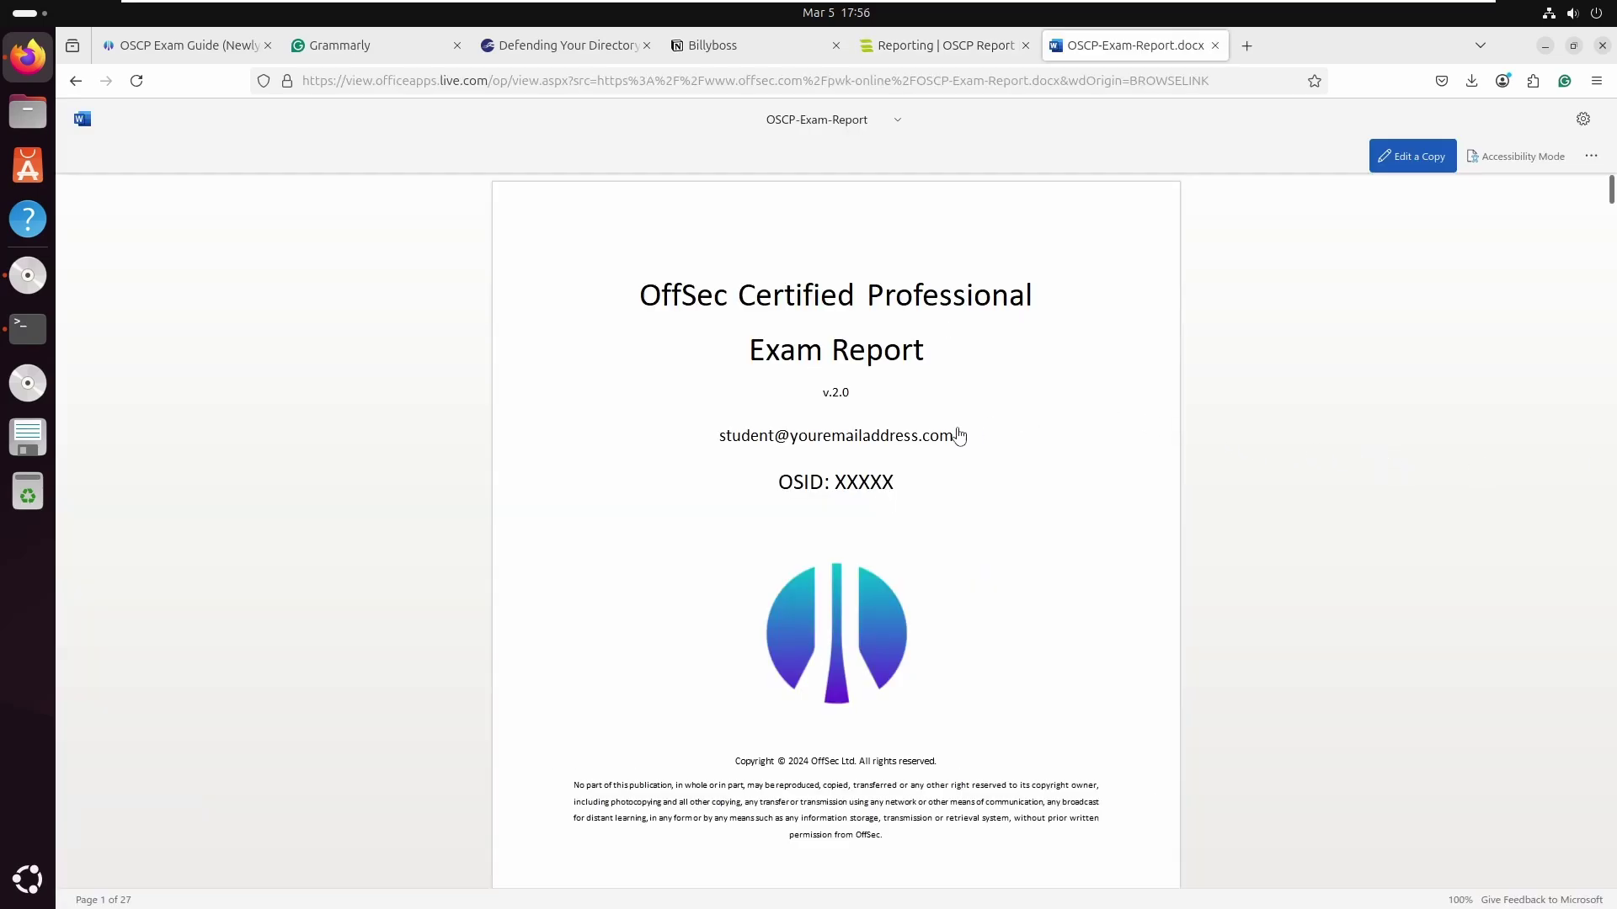
scroll(960, 462, "down", 5)
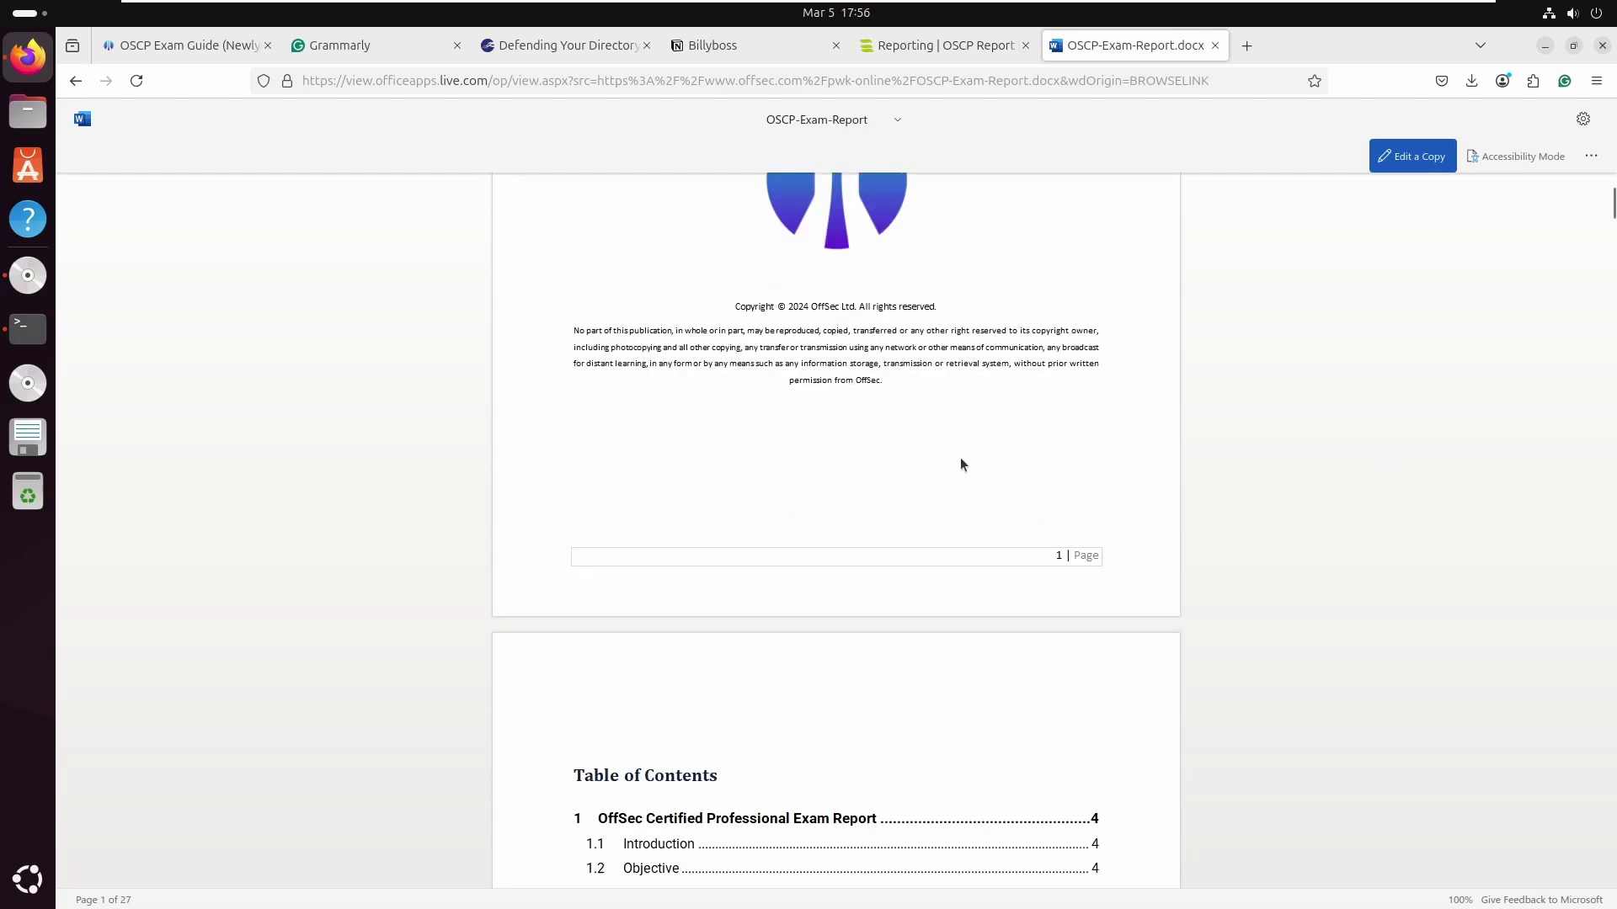
scroll(960, 464, "down", 18)
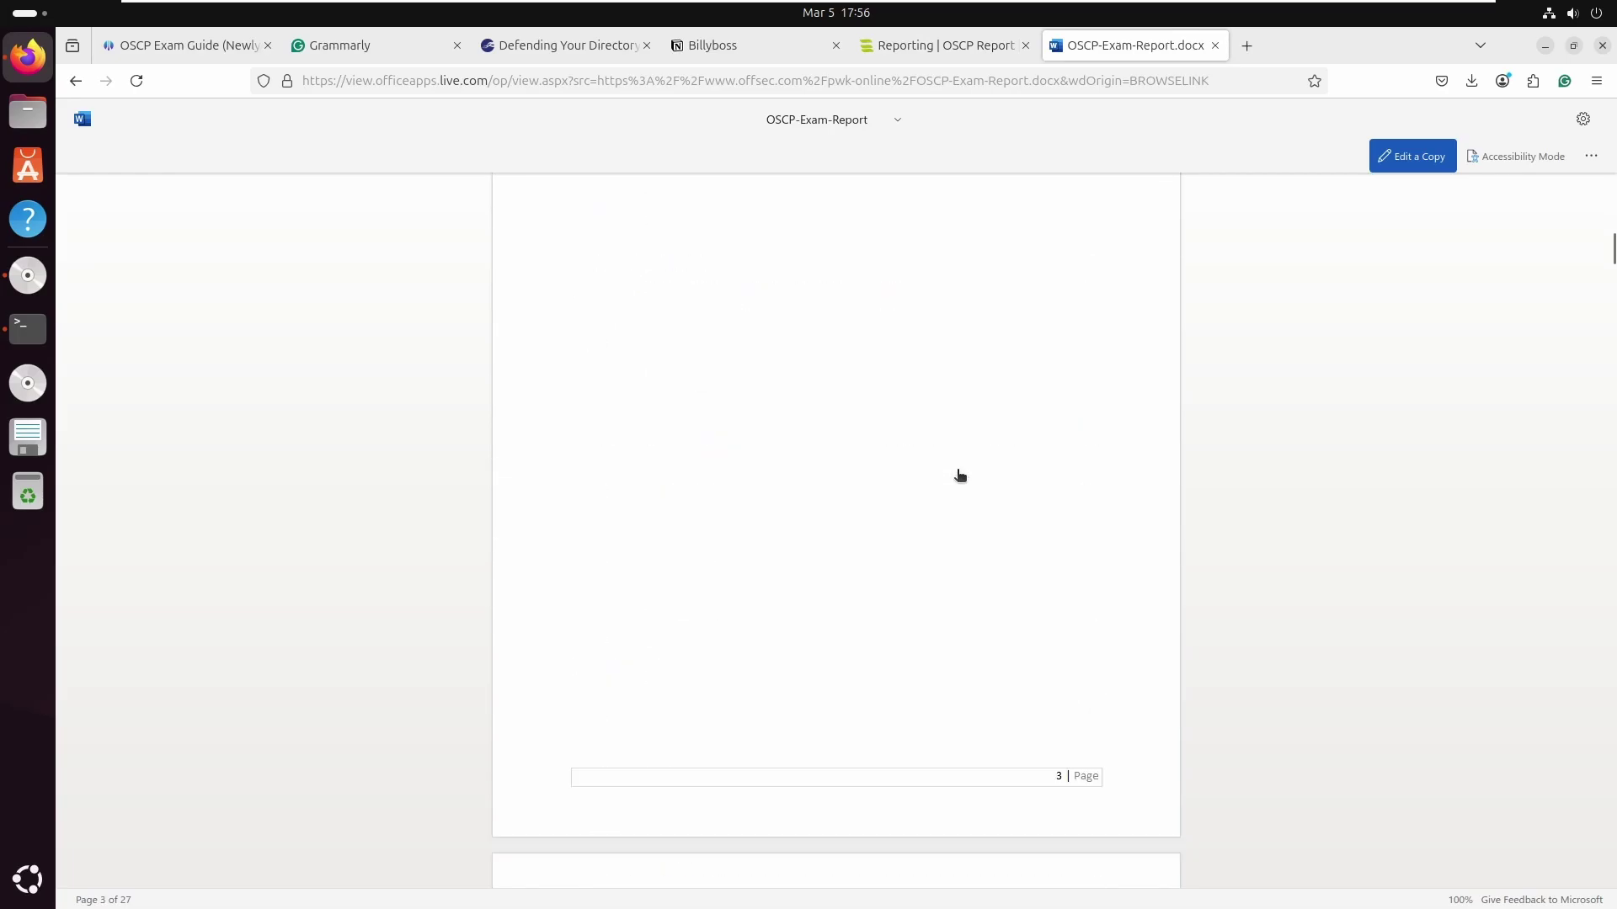
scroll(960, 476, "down", 16)
scroll(959, 477, "up", 10)
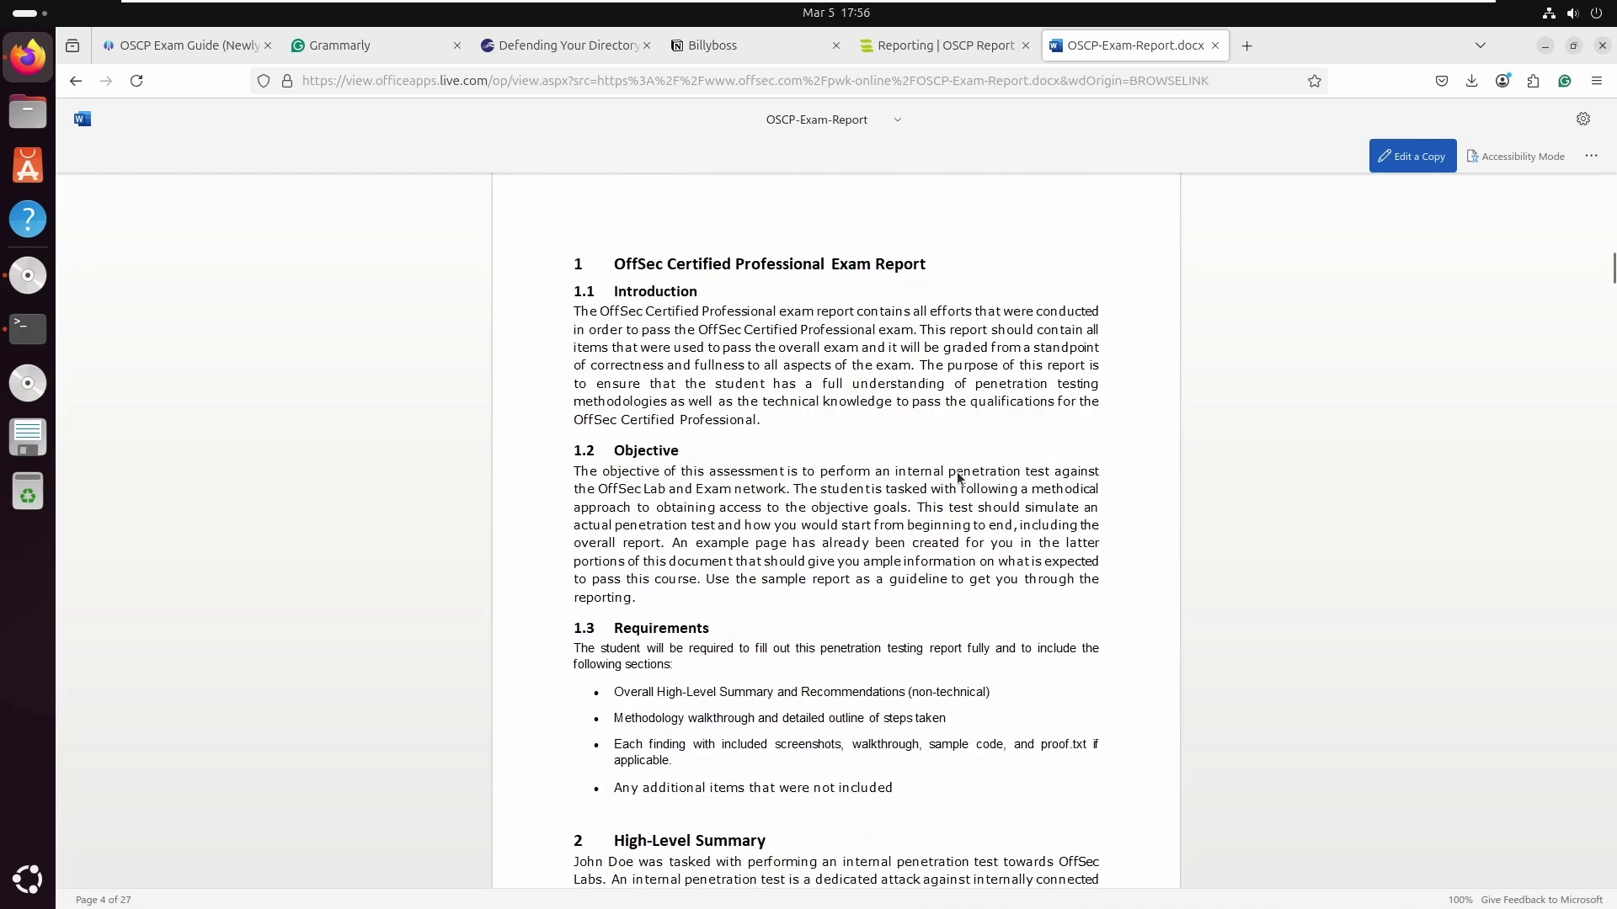
scroll(662, 490, "down", 3)
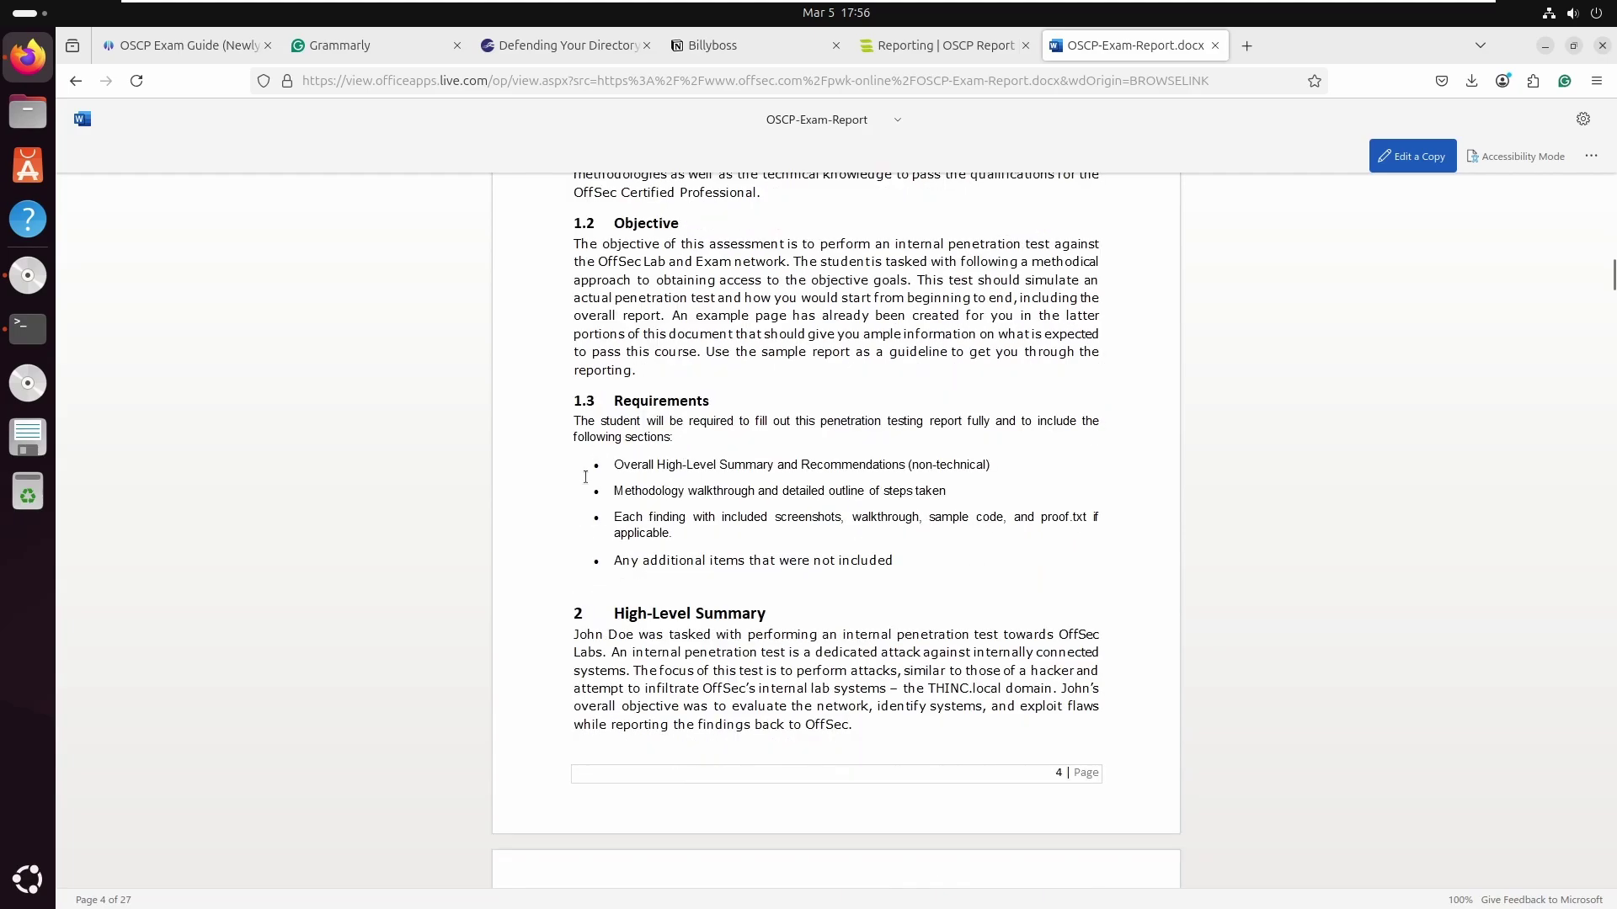
scroll(774, 519, "down", 4)
scroll(675, 336, "down", 3)
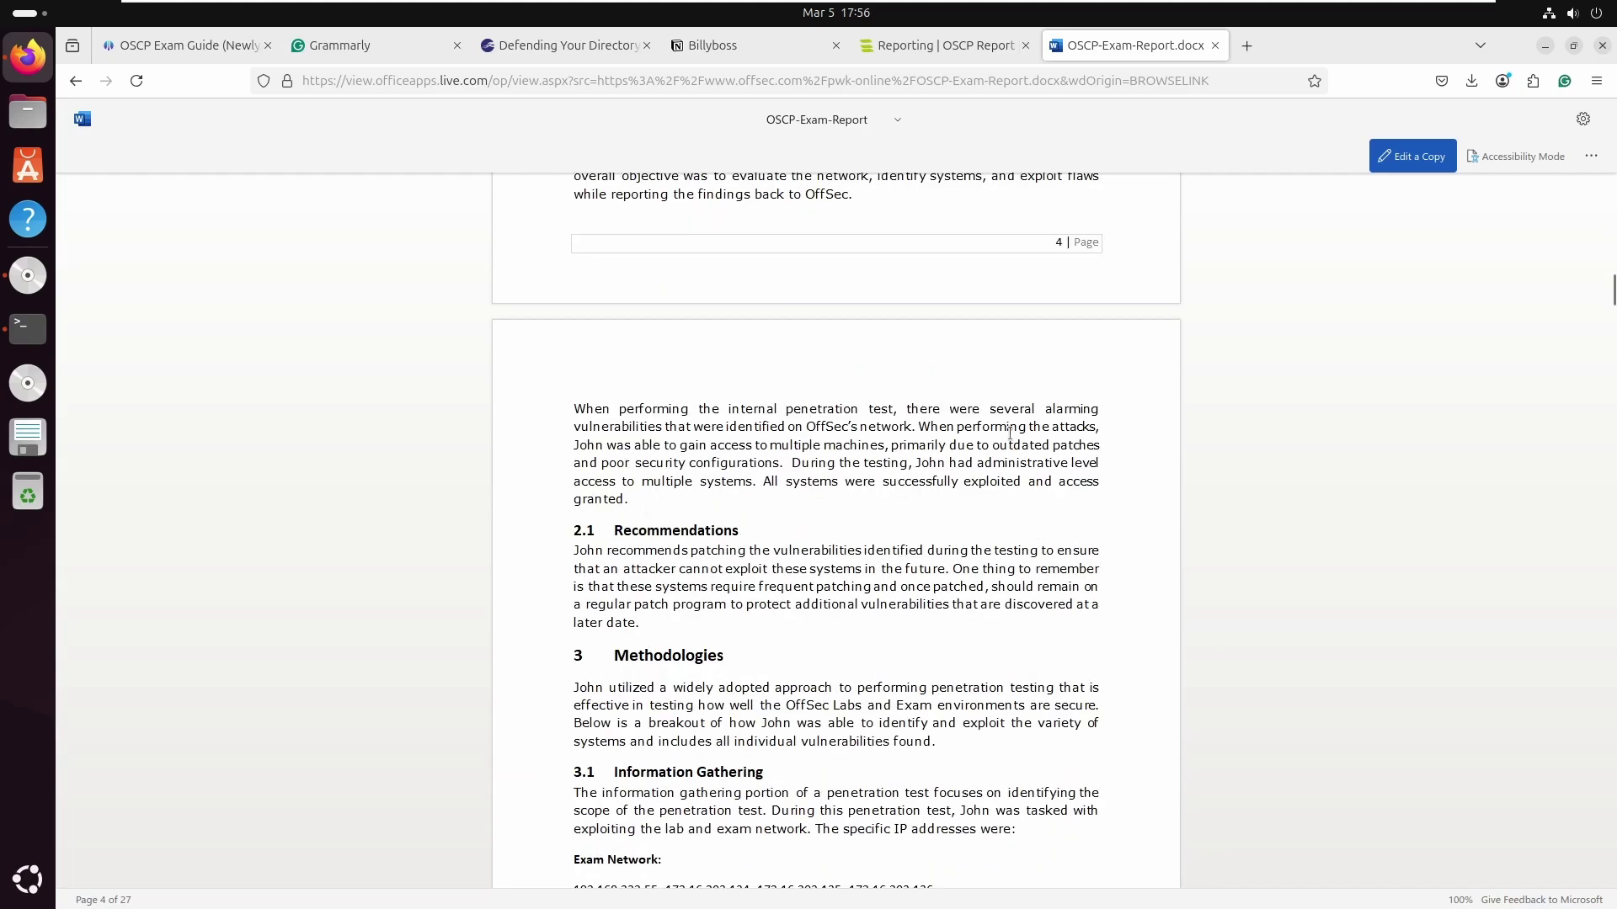
left_click(968, 47)
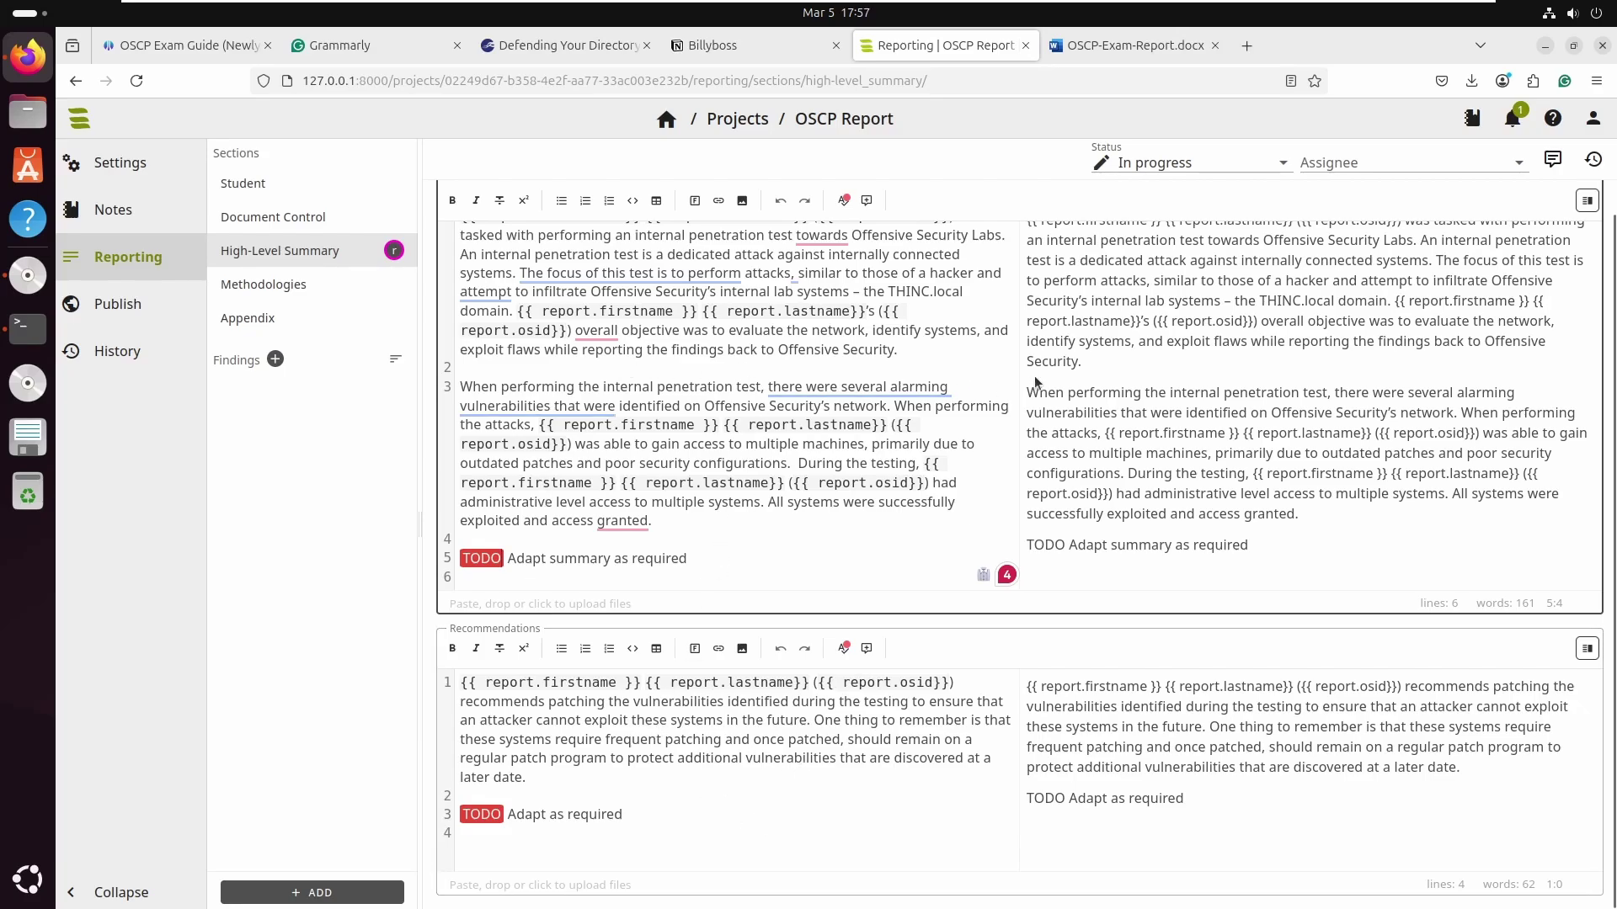
- Scroll back up and switch to the Methodologies section of the report
scroll(910, 413, "up", 1)
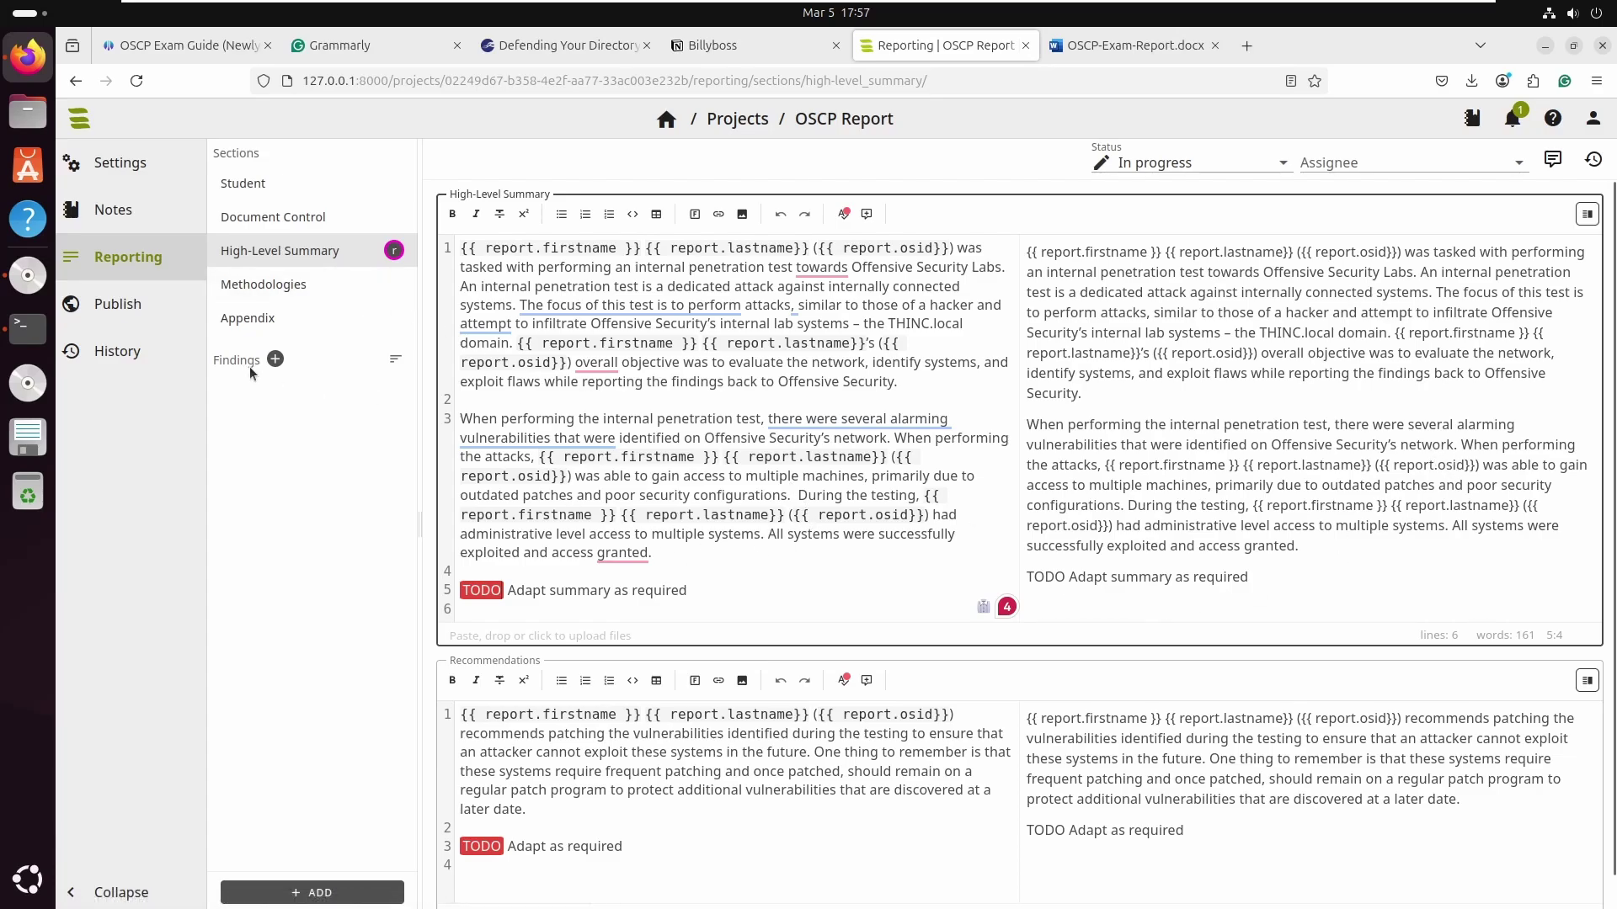
left_click(296, 287)
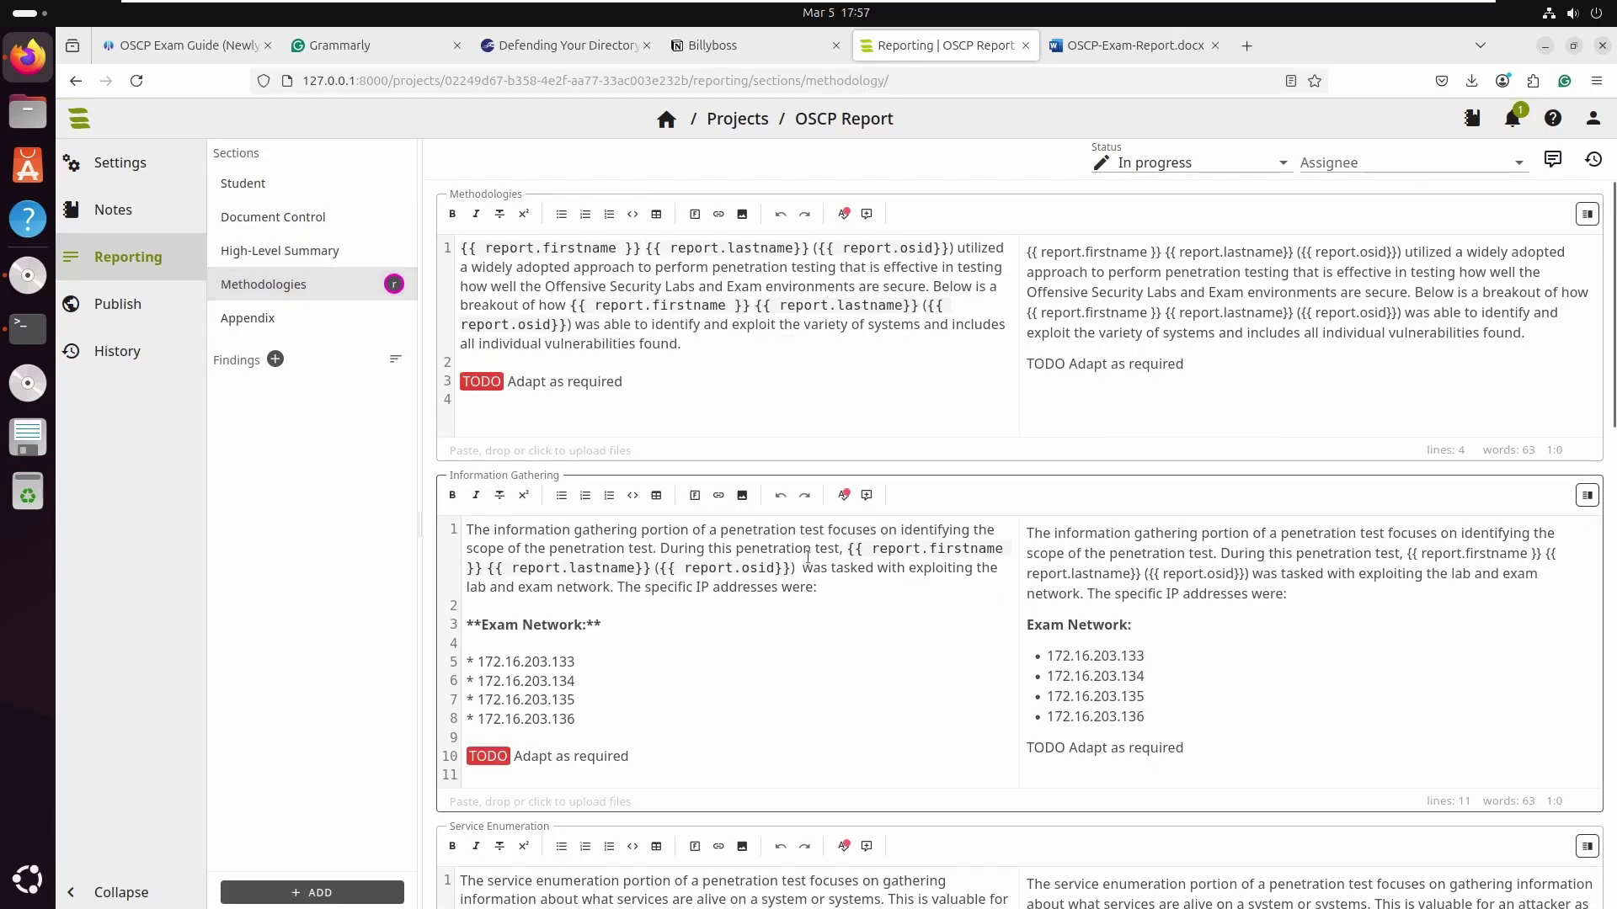
- Replace the four placeholder exam IPs with a bulleted list of 172.168.254.2 and 127.254.11
scroll(588, 739, "down", 3)
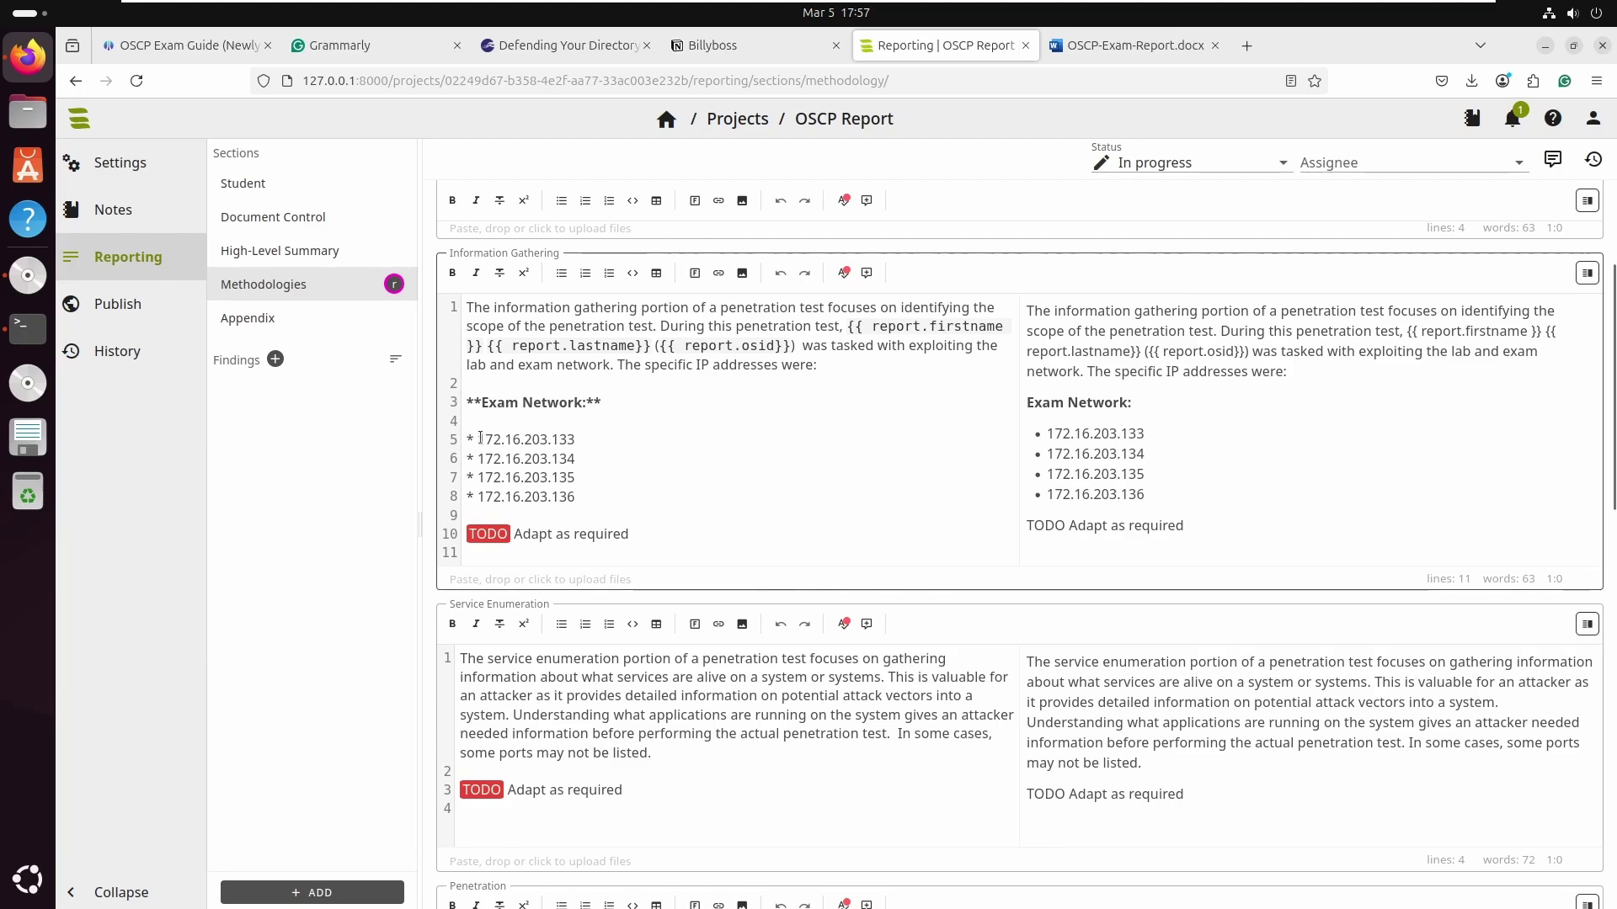
left_click_drag(478, 439, 581, 492)
left_click(598, 497)
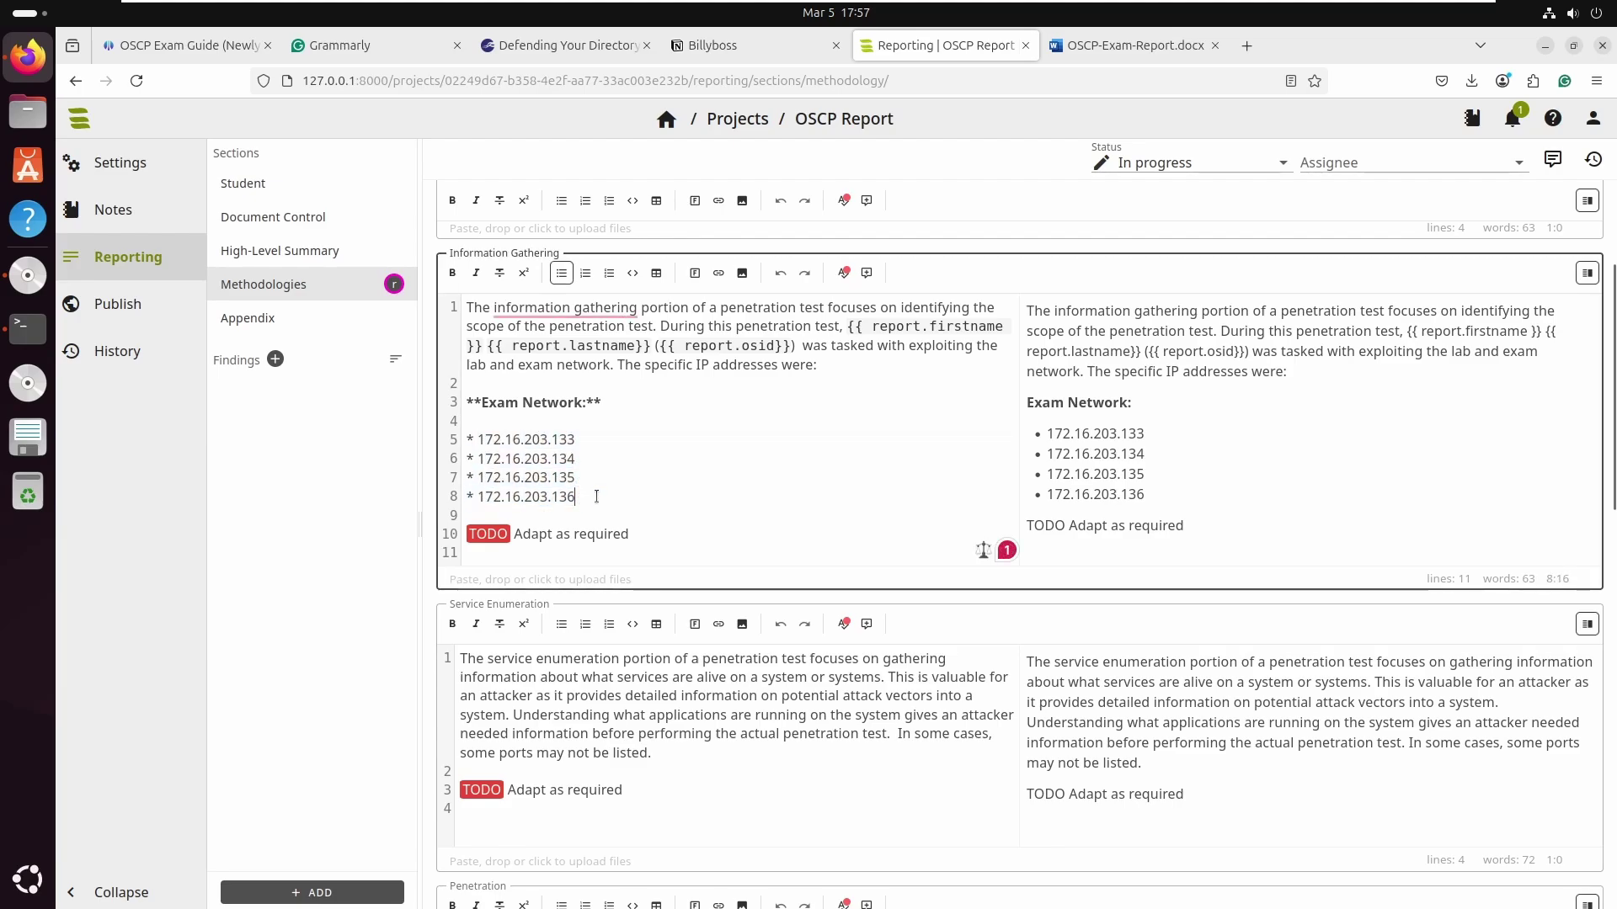
left_click_drag(598, 497, 472, 436)
left_click(482, 439)
left_click_drag(579, 496, 463, 434)
type("172")
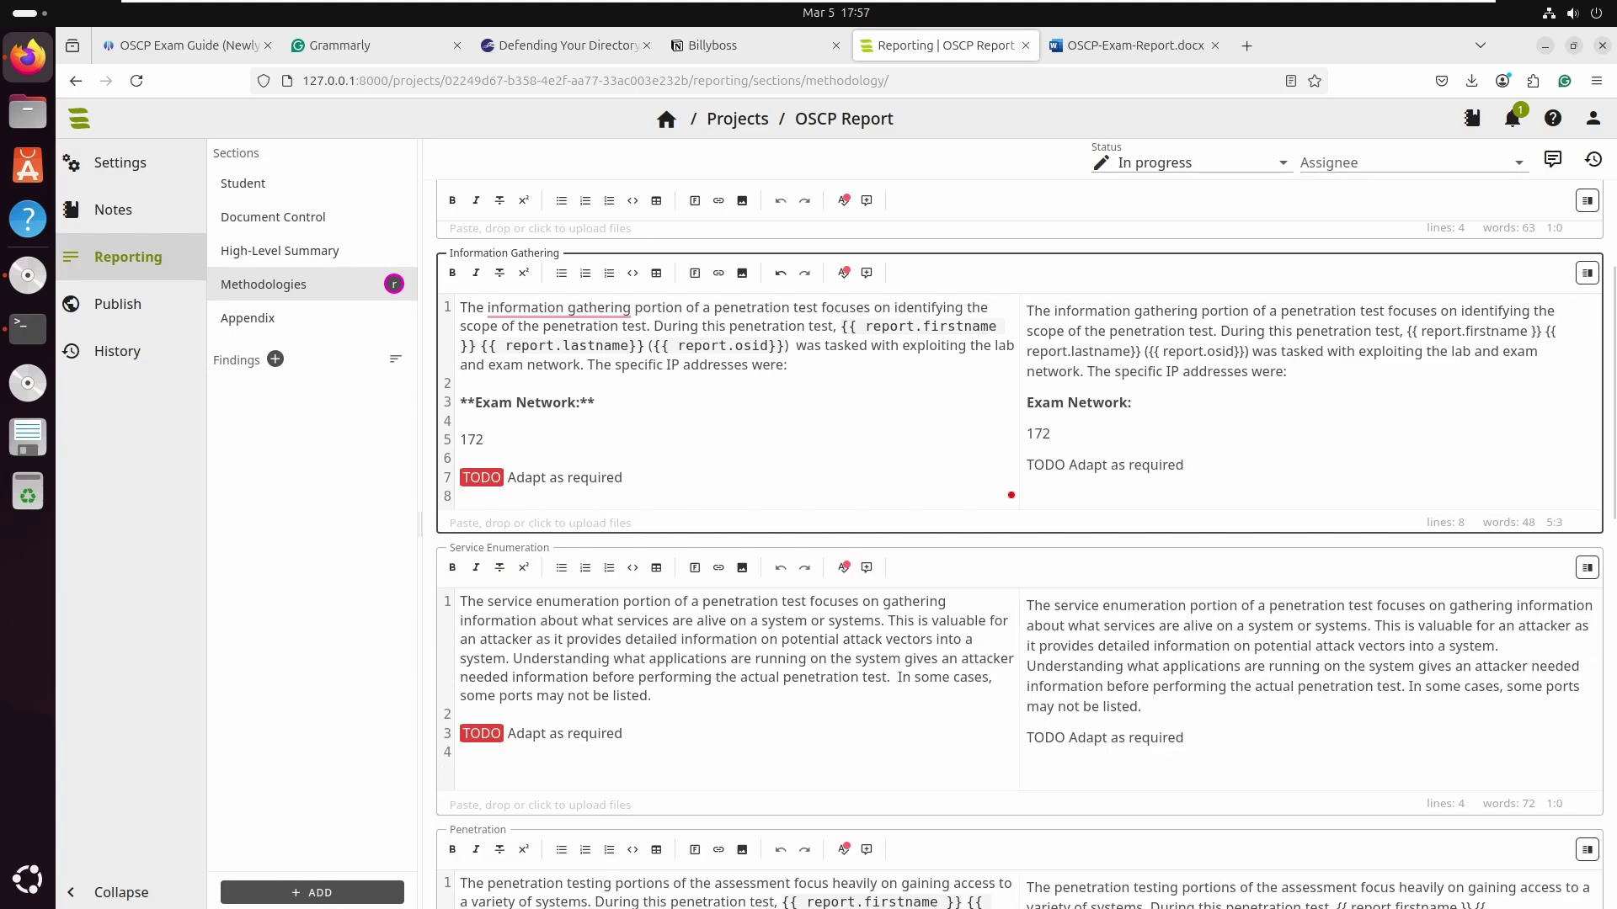
type(".168.254.2")
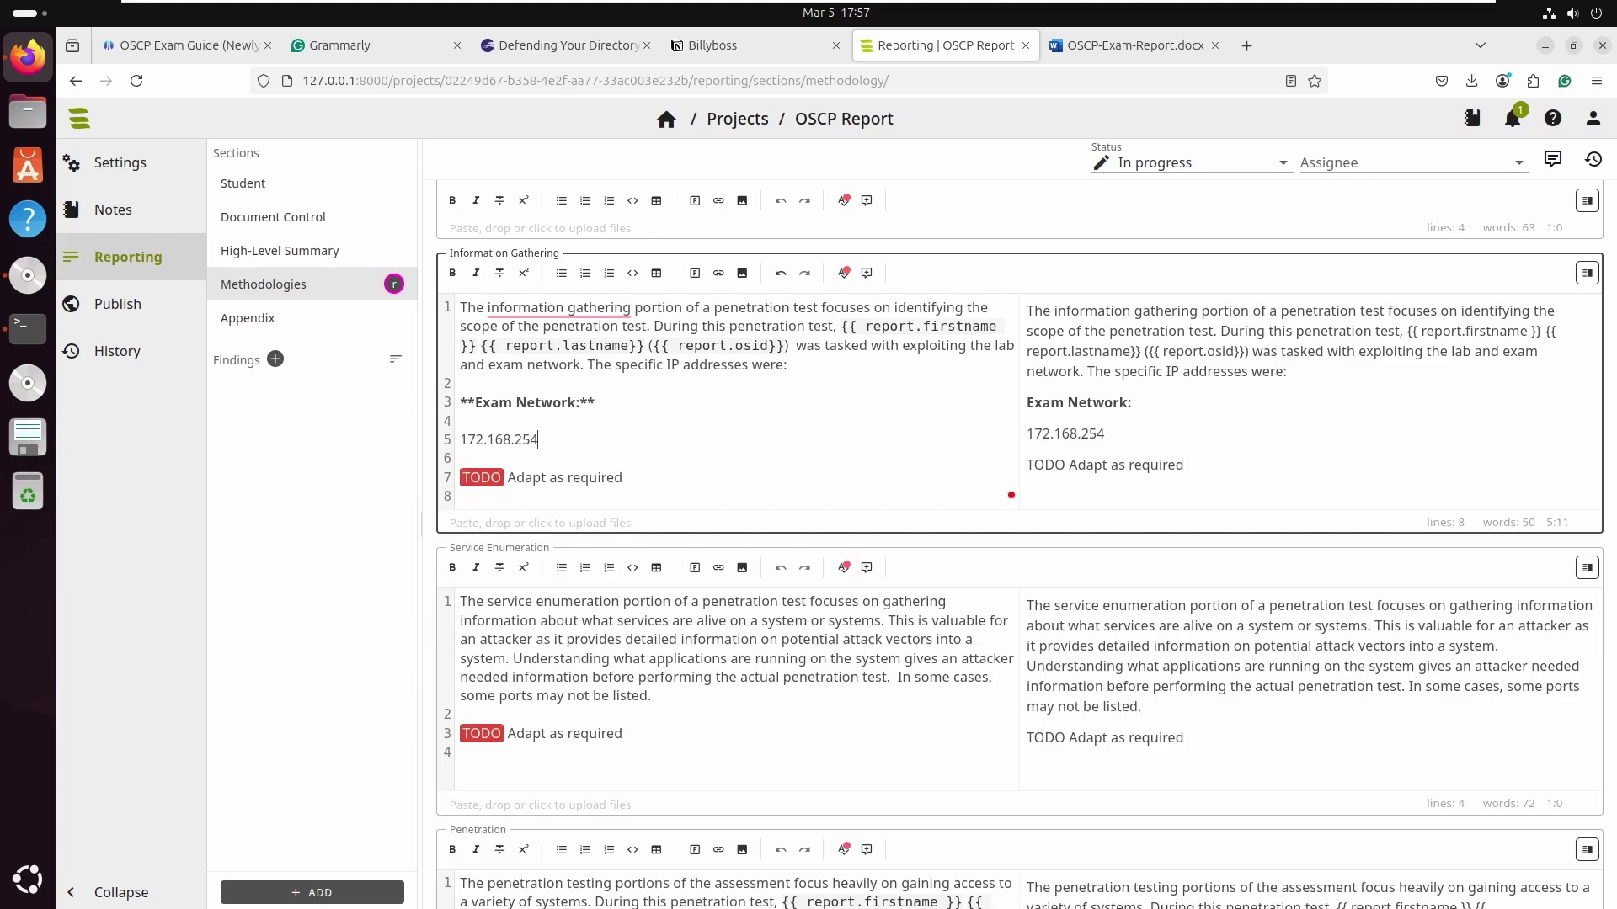
key("Return")
type("127.254.11")
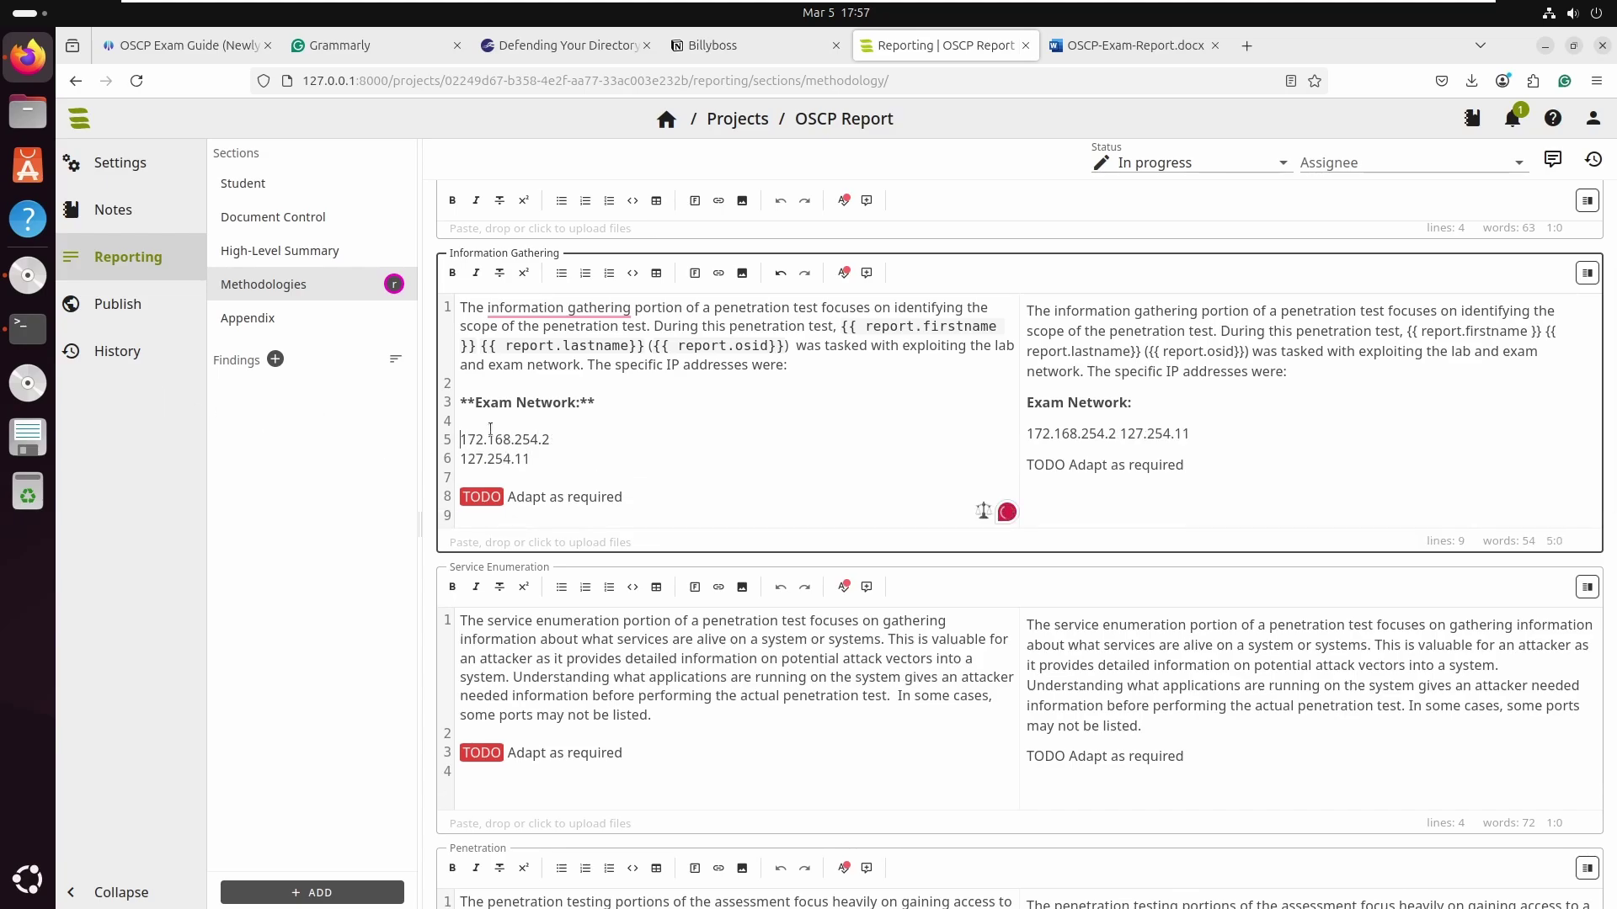
type("*")
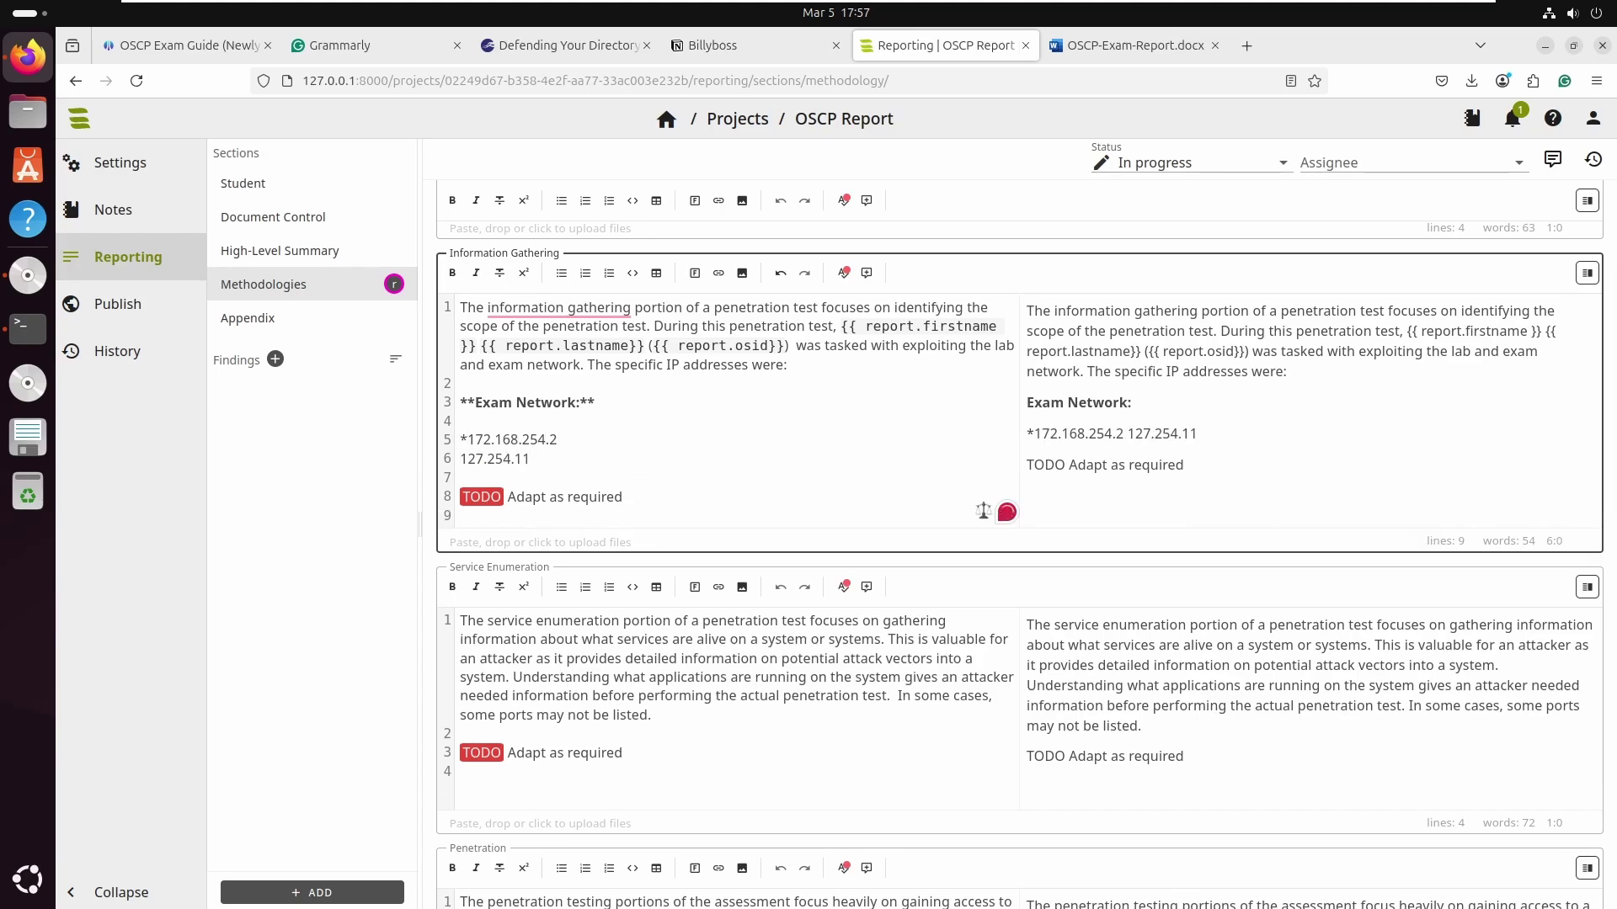
type("*")
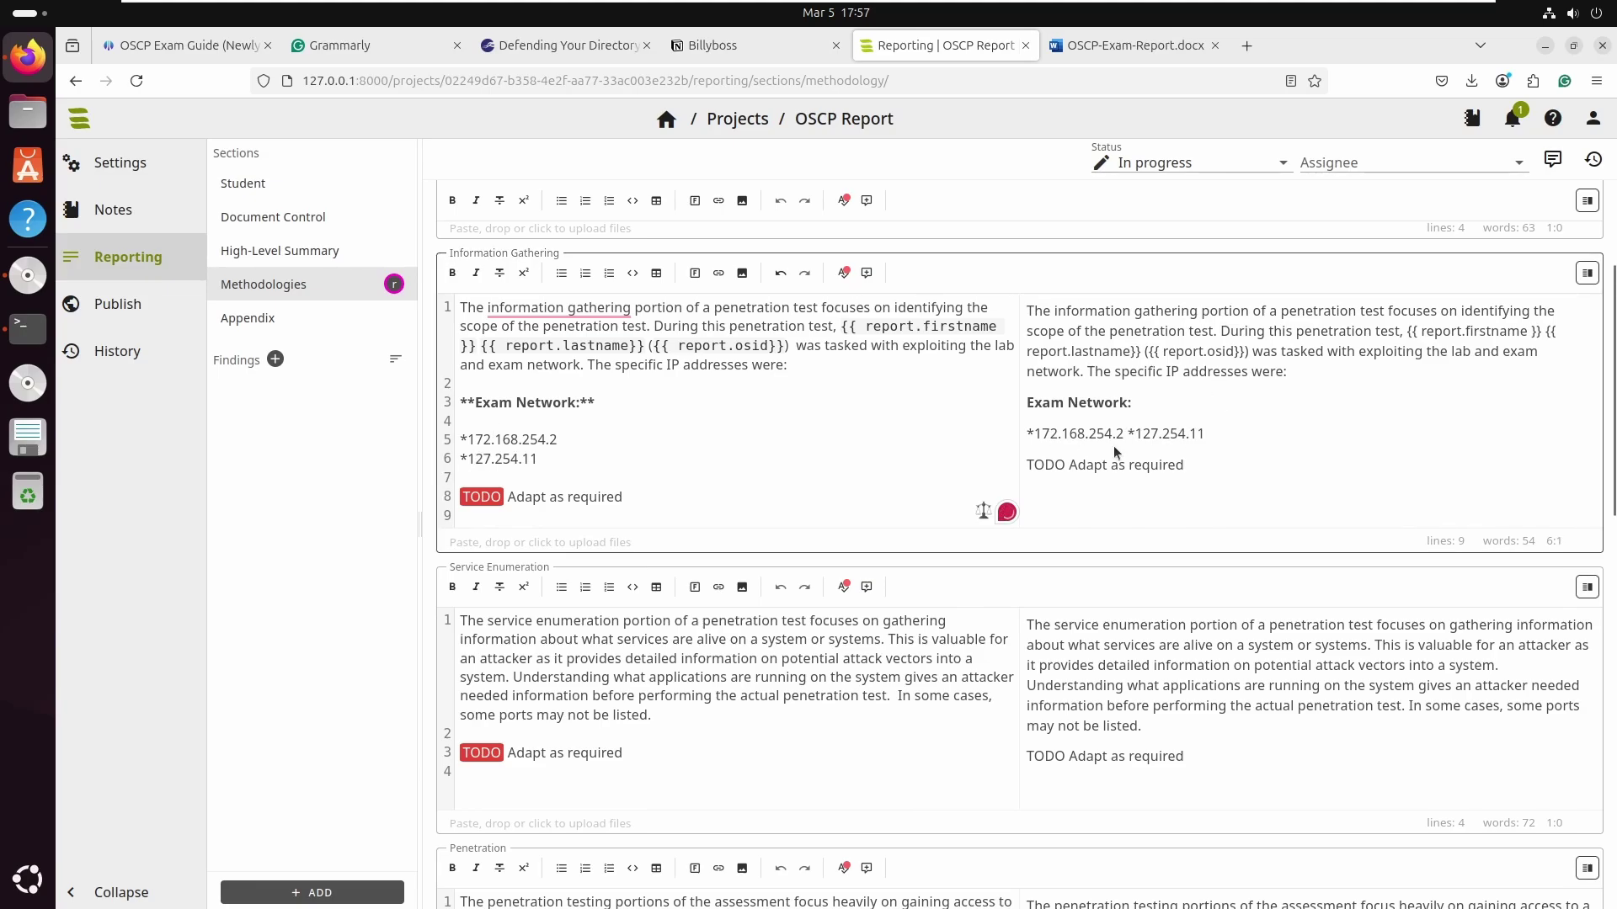
left_click(563, 460)
left_click_drag(562, 461, 461, 439)
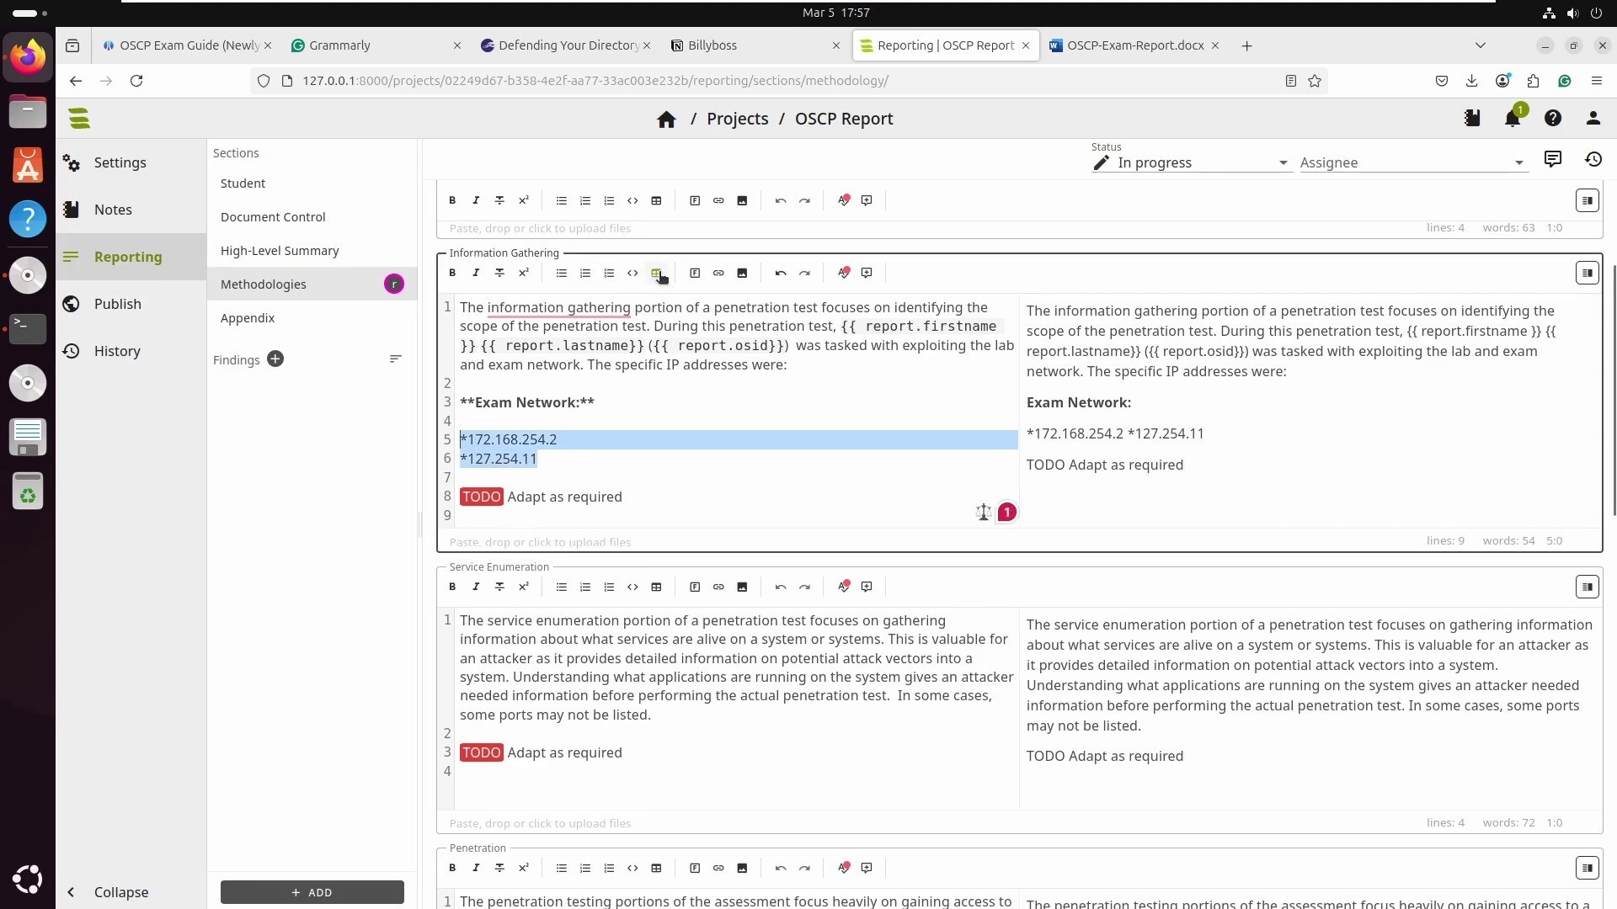
left_click(562, 273)
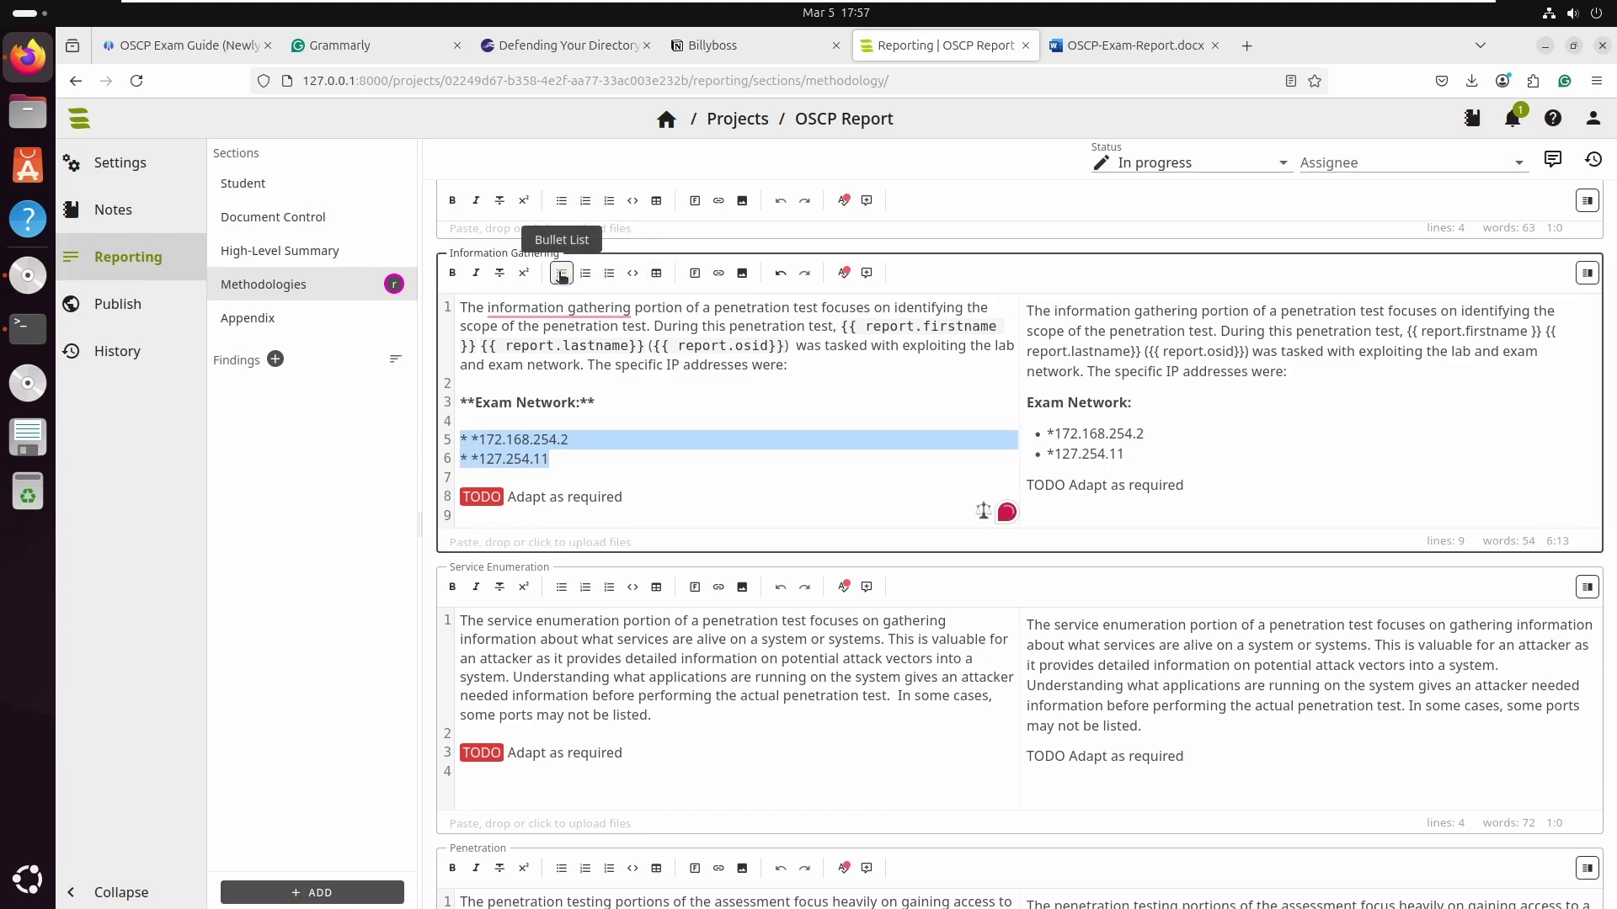
left_click(478, 439)
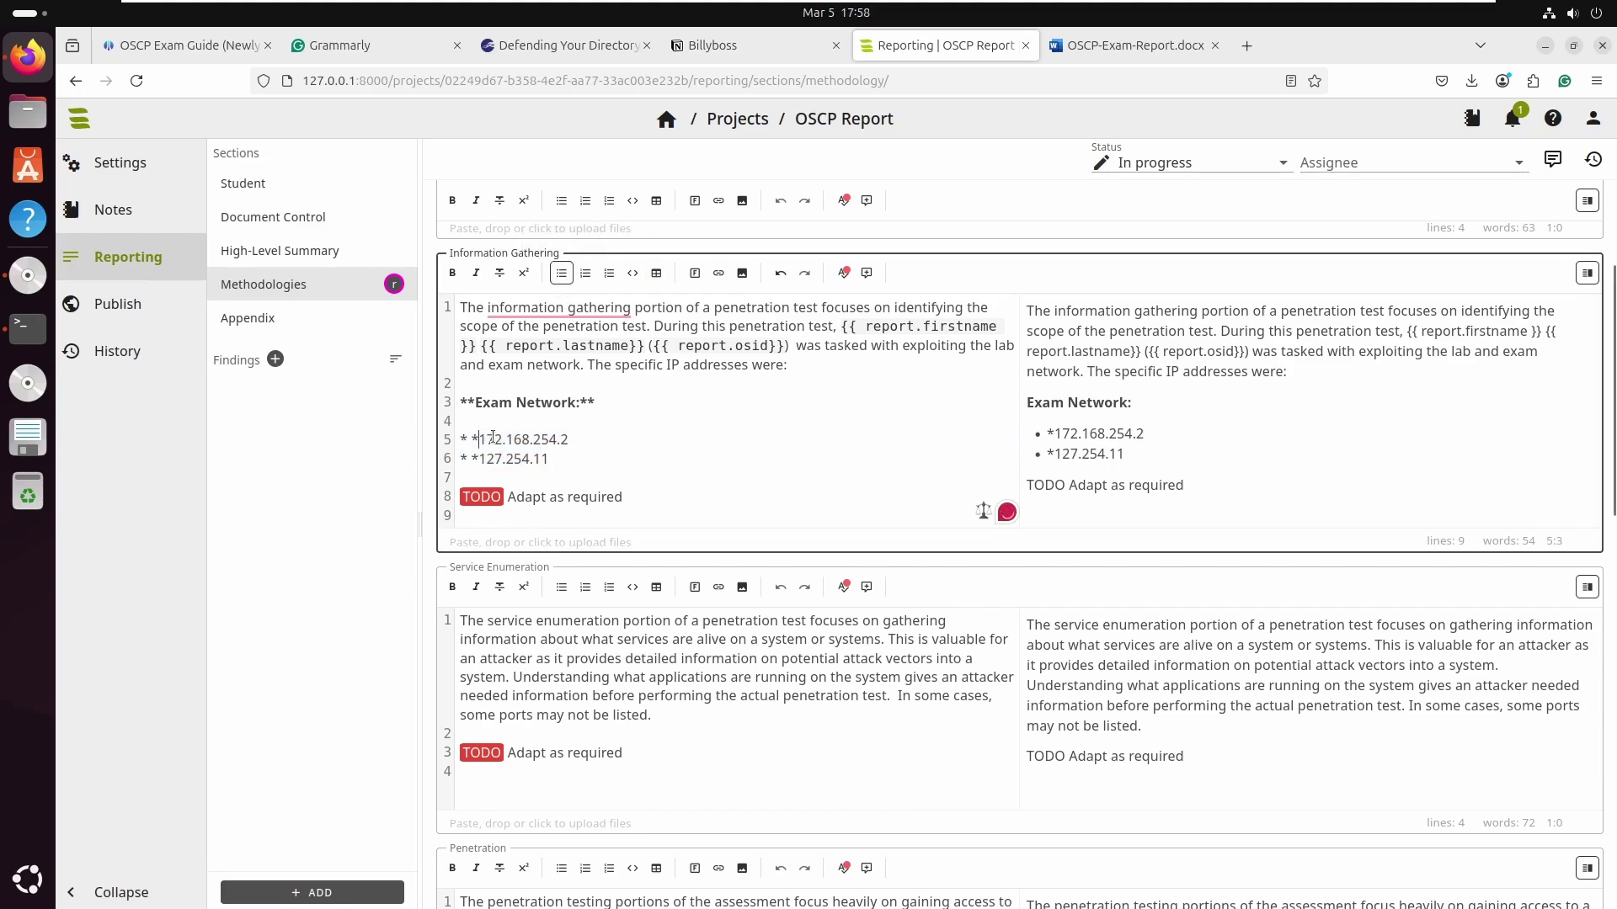
key("BackSpace")
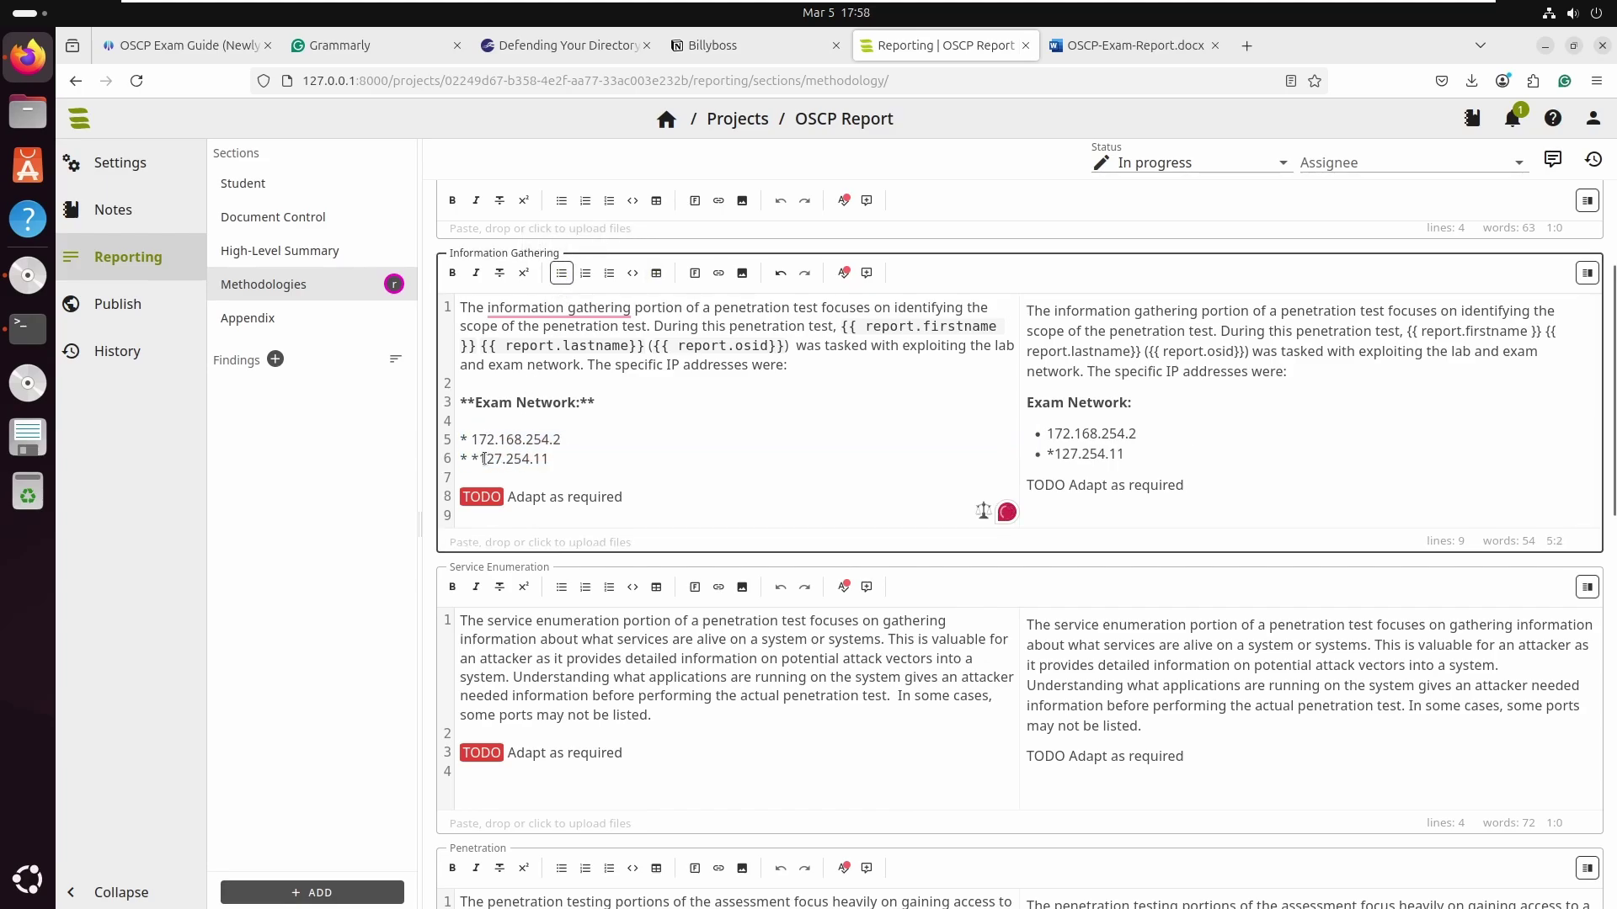
key("BackSpace")
- Delete the leftover 'TODO Adapt as required' line from Information Gathering
left_click(652, 497)
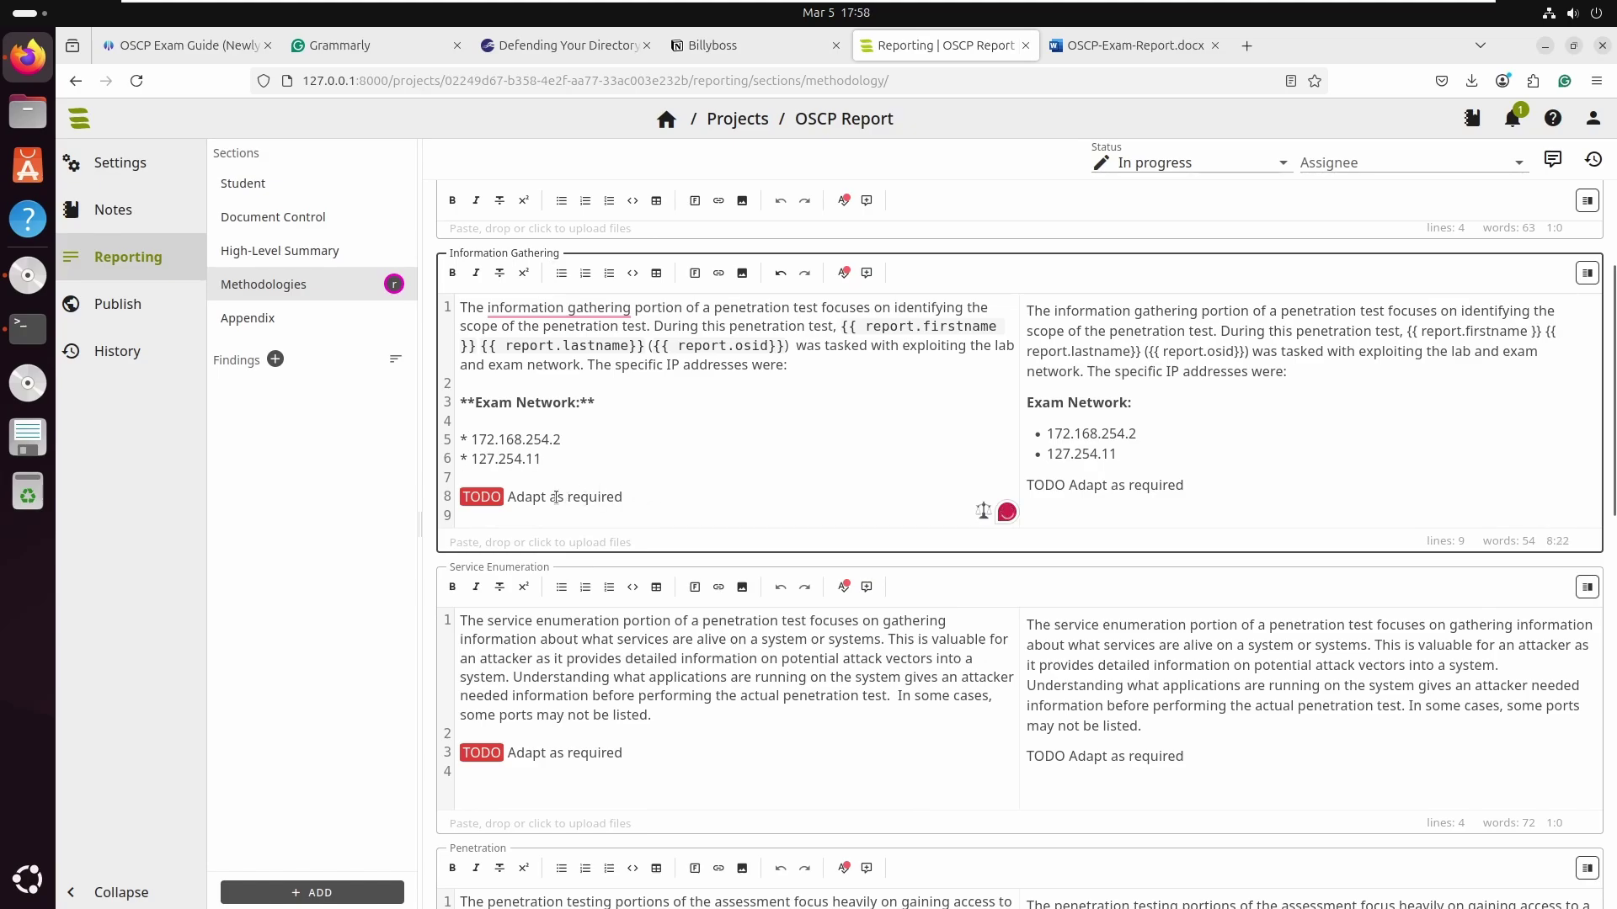
left_click(440, 499, "shift")
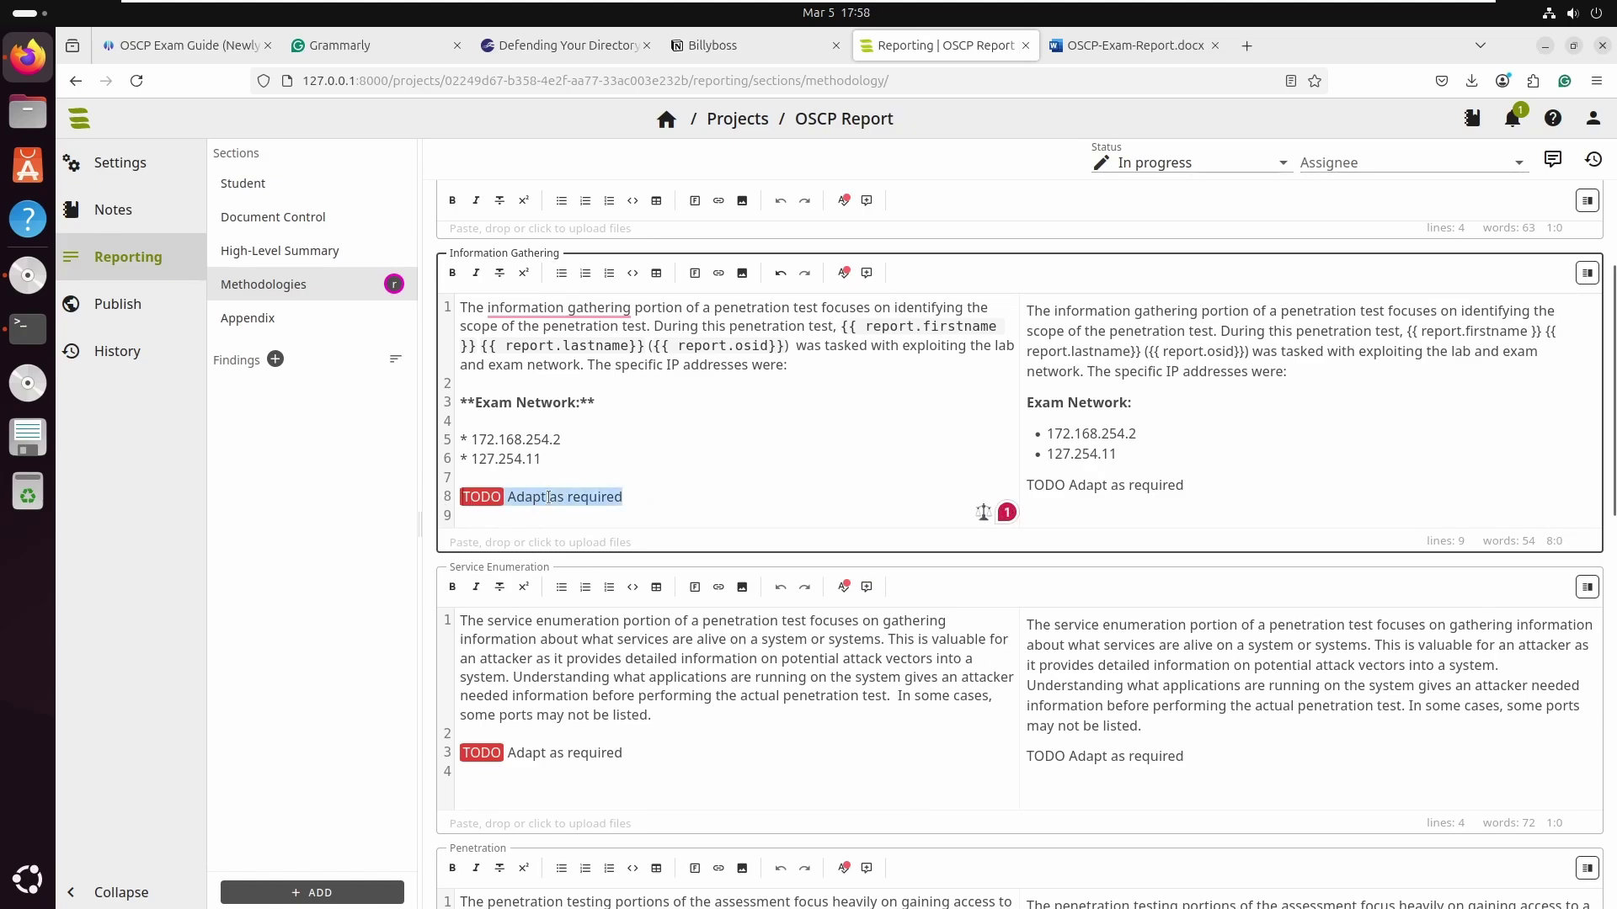
key("BackSpace")
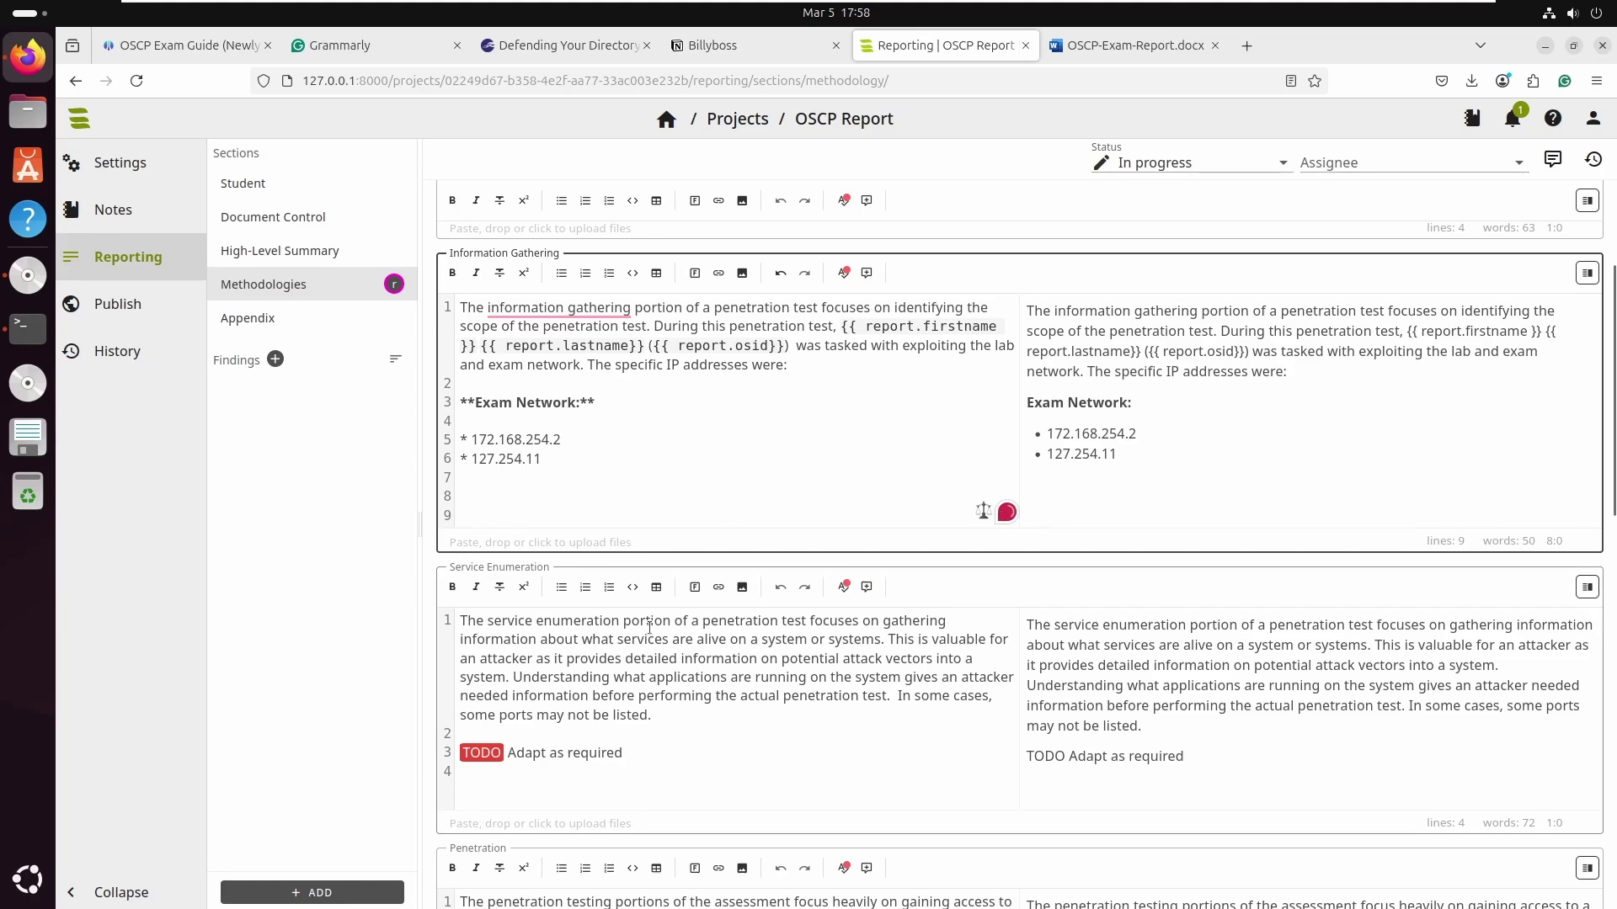
- Delete the 'TODO Adapt as required' line from Service Enumeration
scroll(661, 749, "down", 4)
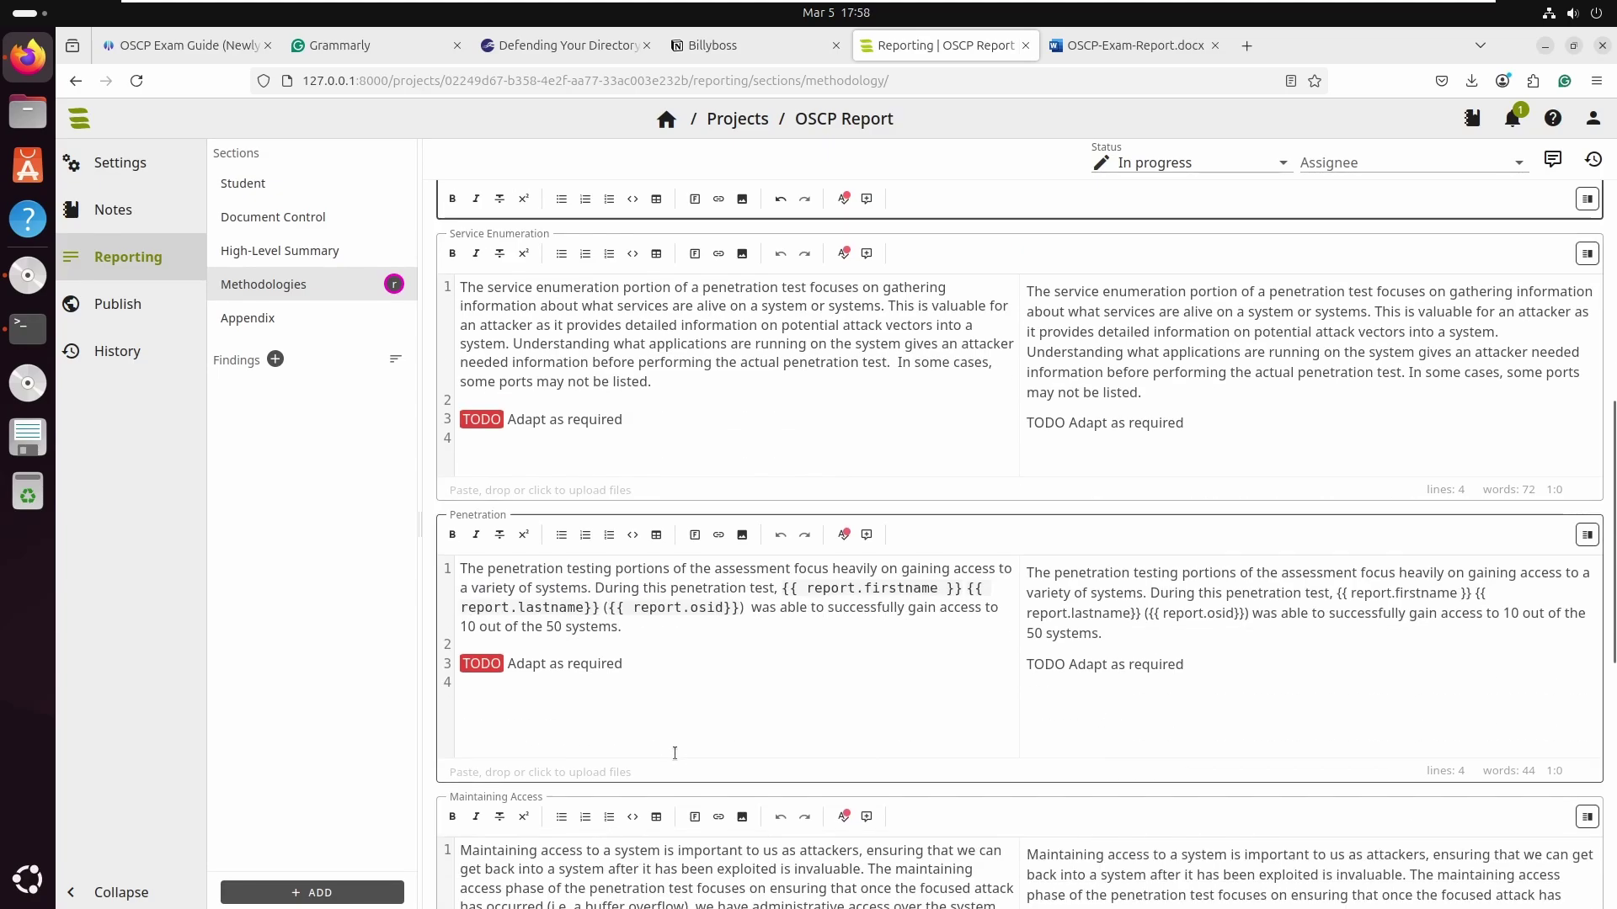
left_click(693, 420)
key("shift+Home")
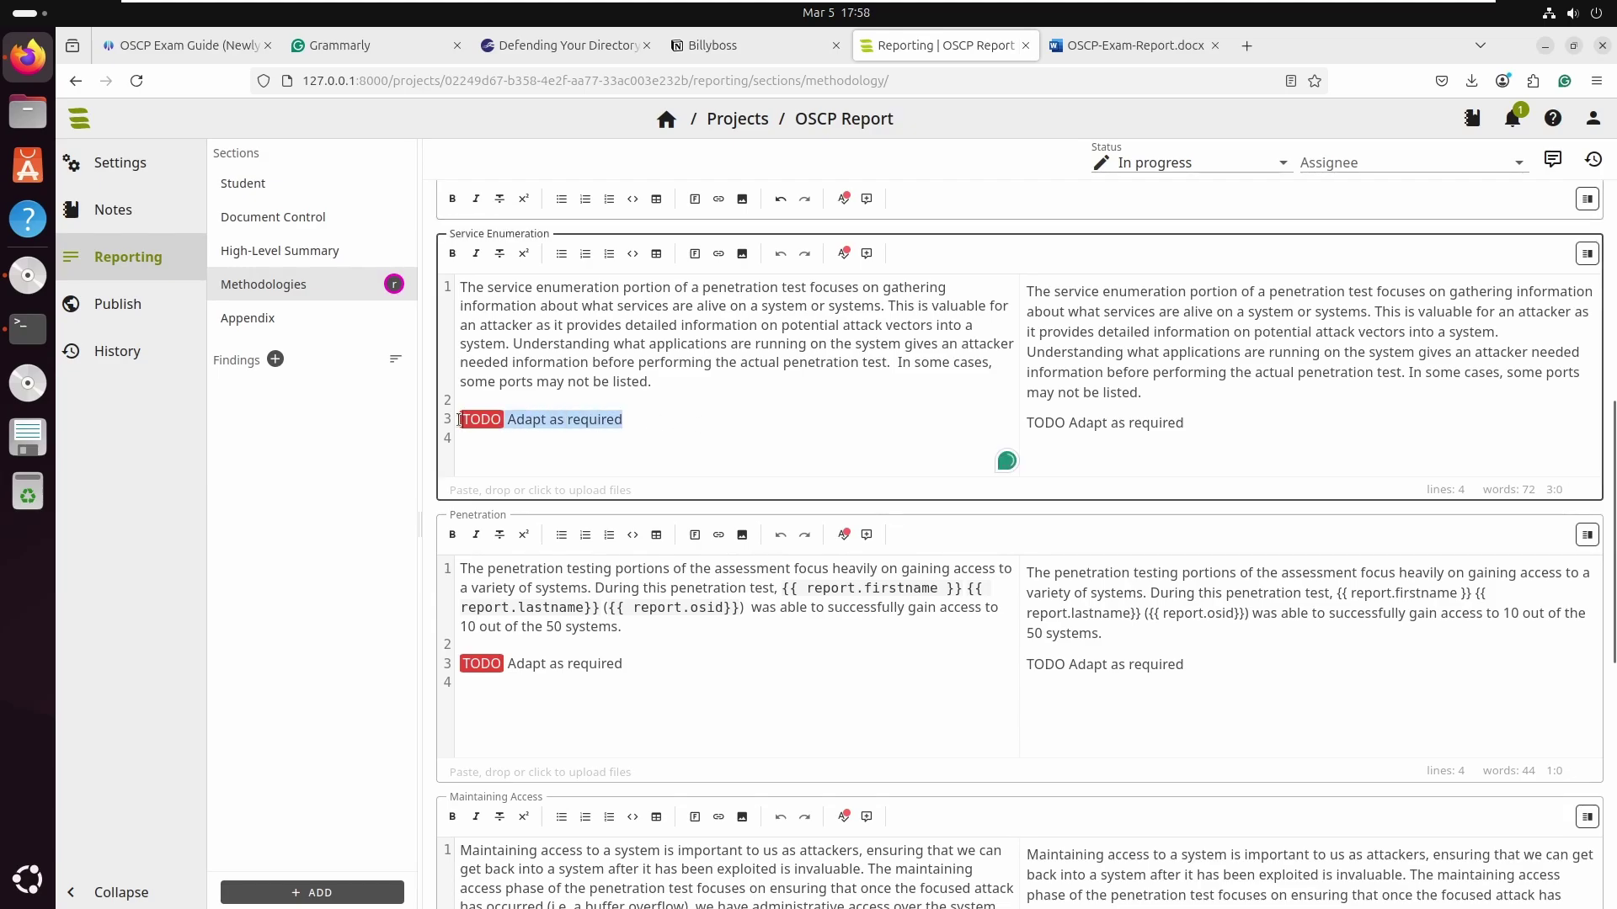
key("BackSpace")
- Change the Penetration text from 10 to 6 out of the 50 systems
scroll(613, 415, "down", 4)
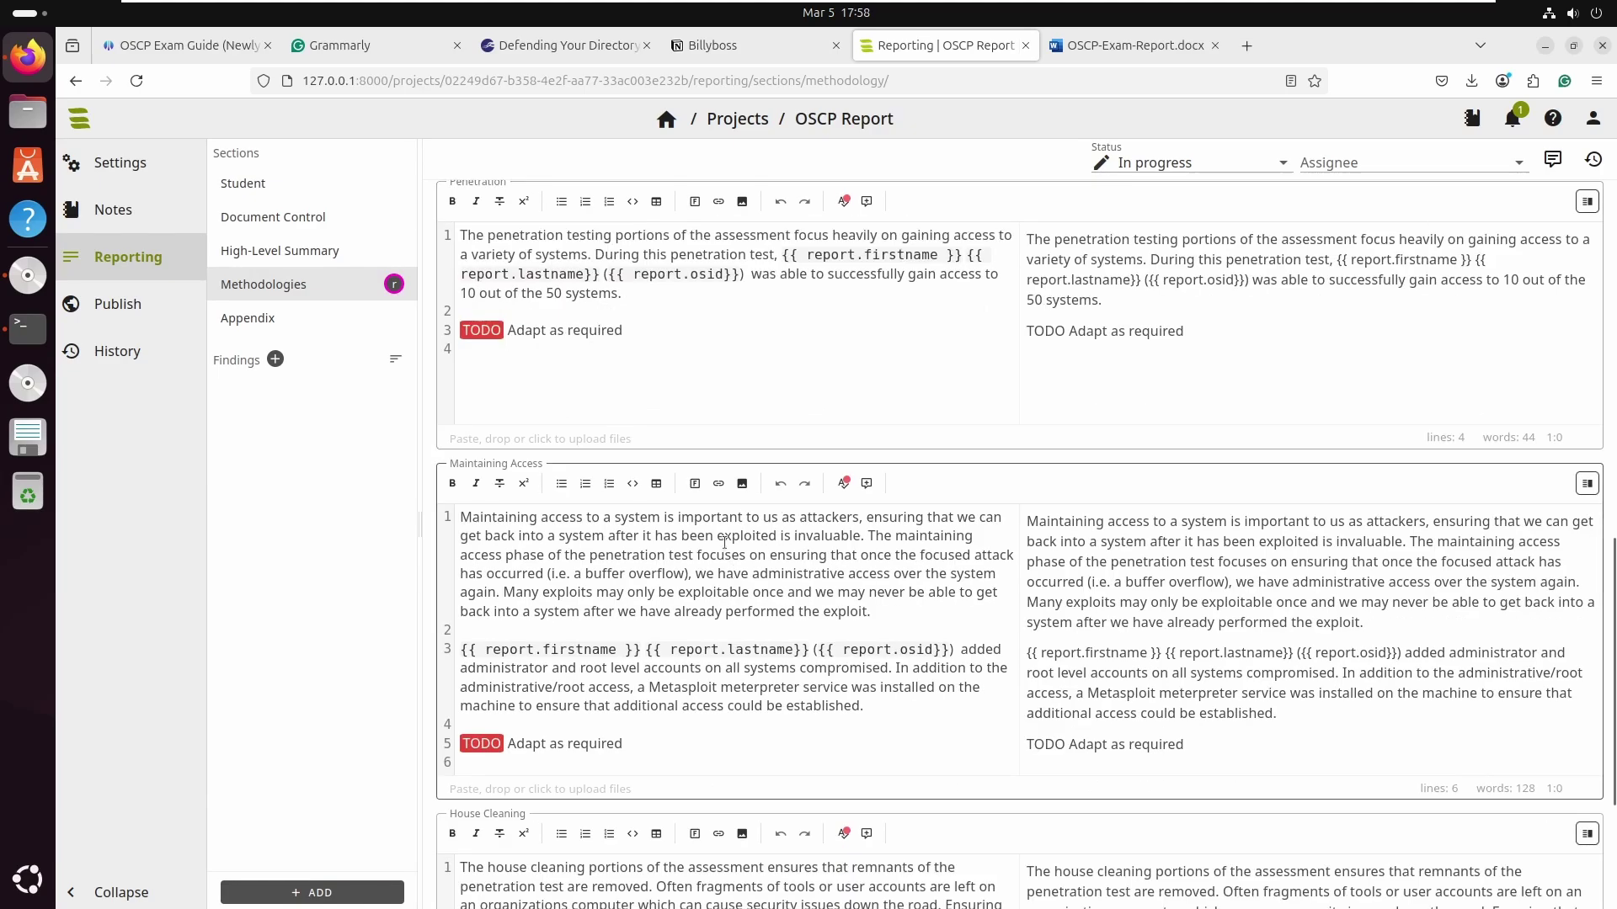
scroll(690, 378, "up", 3)
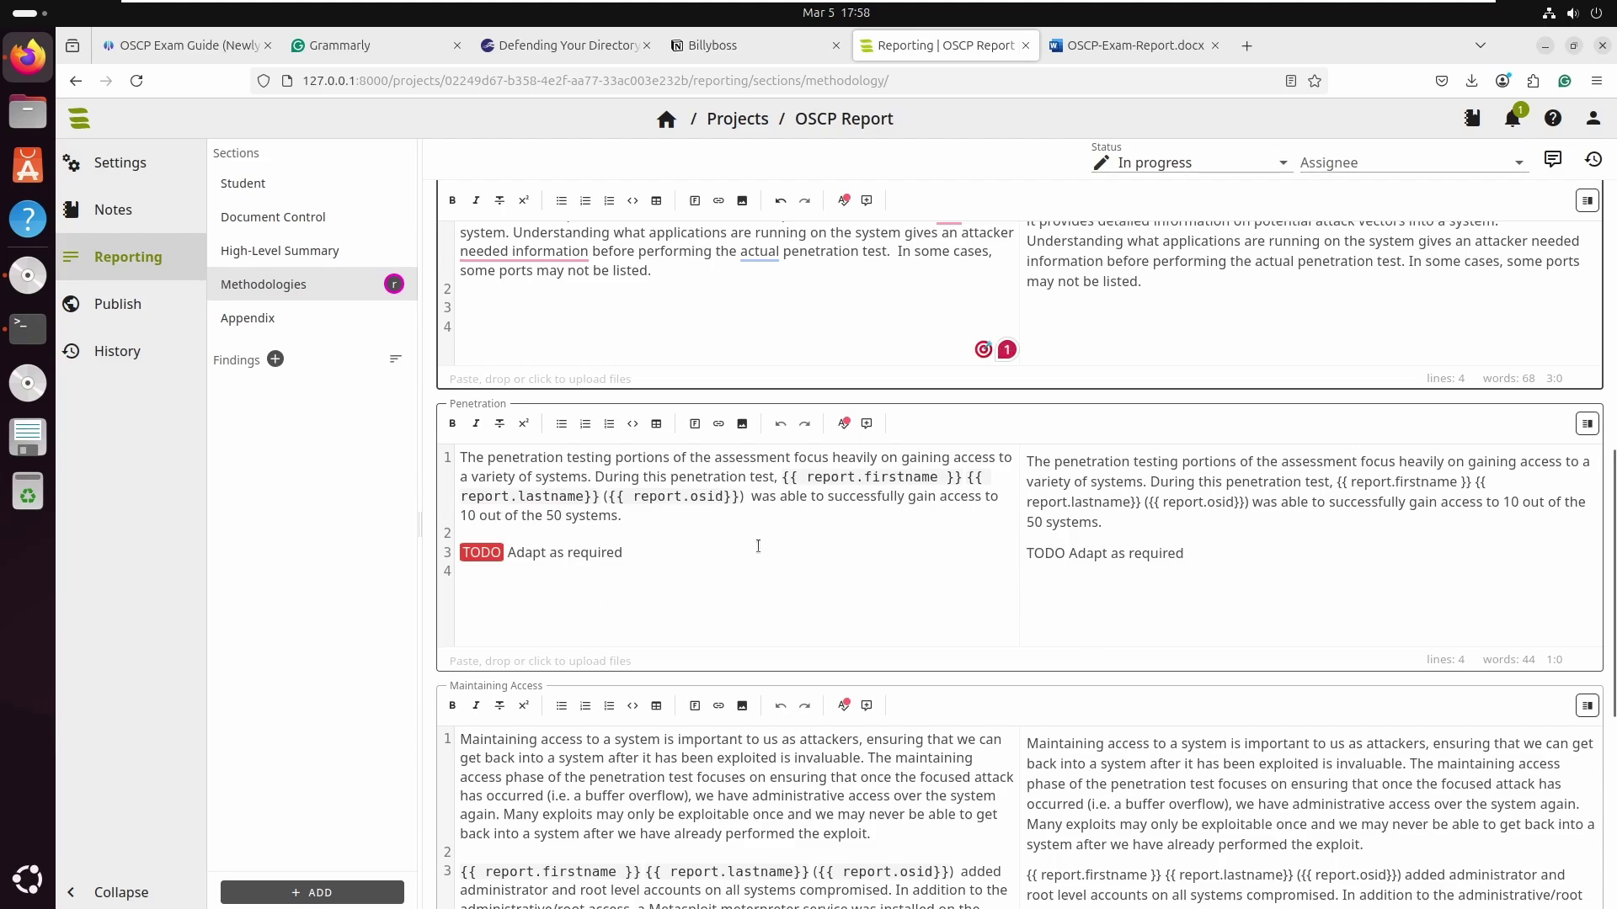
scroll(757, 547, "down", 5)
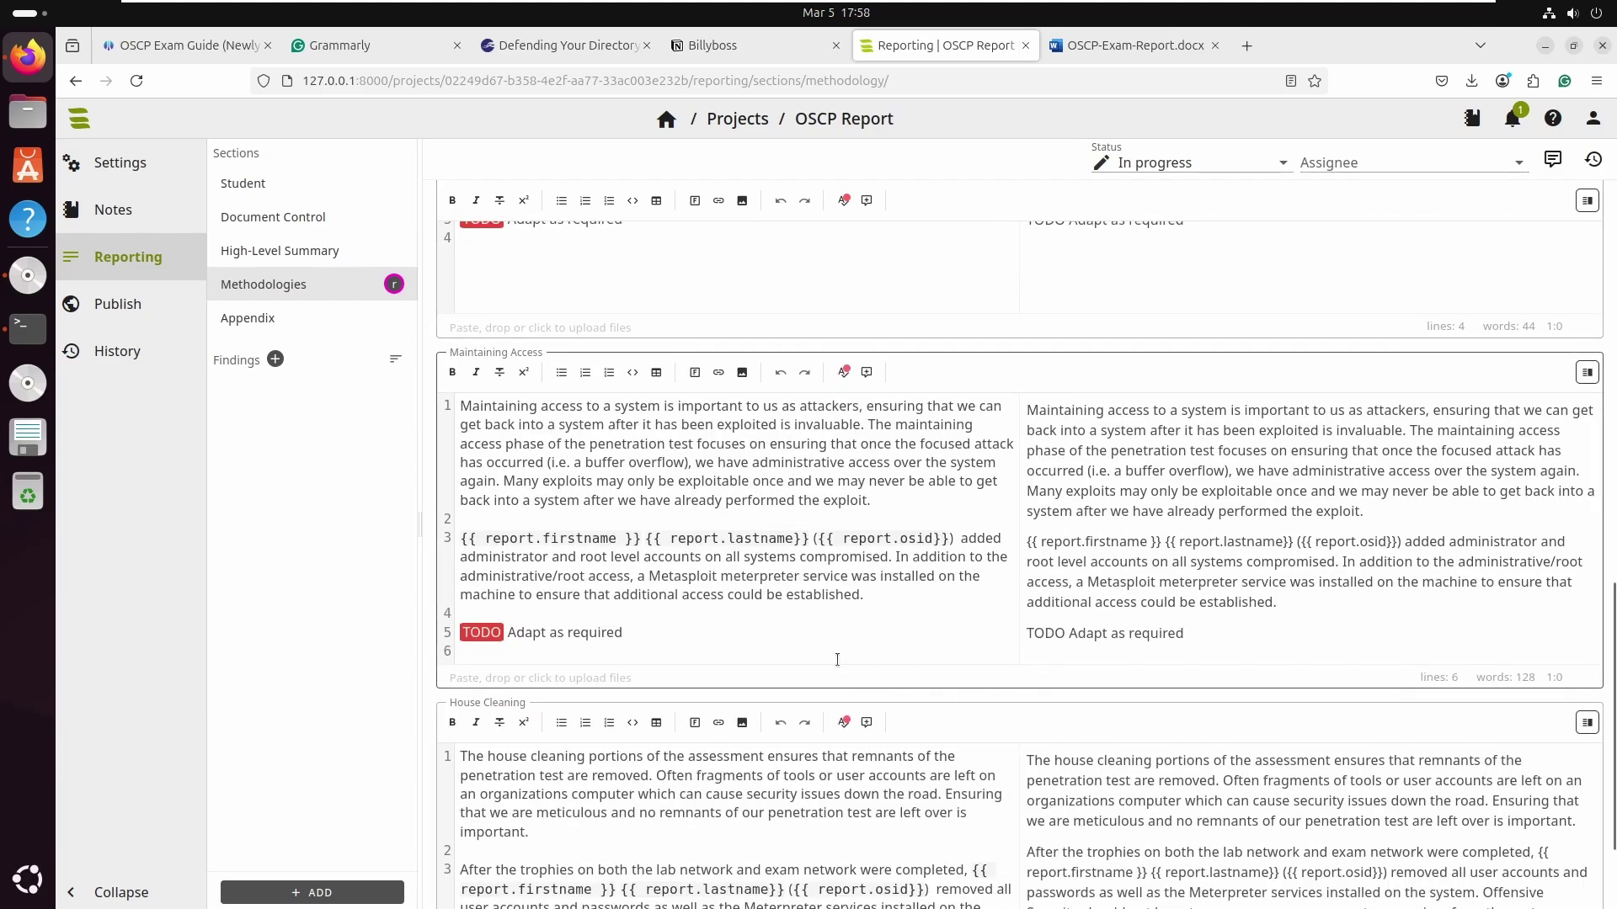
scroll(957, 573, "up", 3)
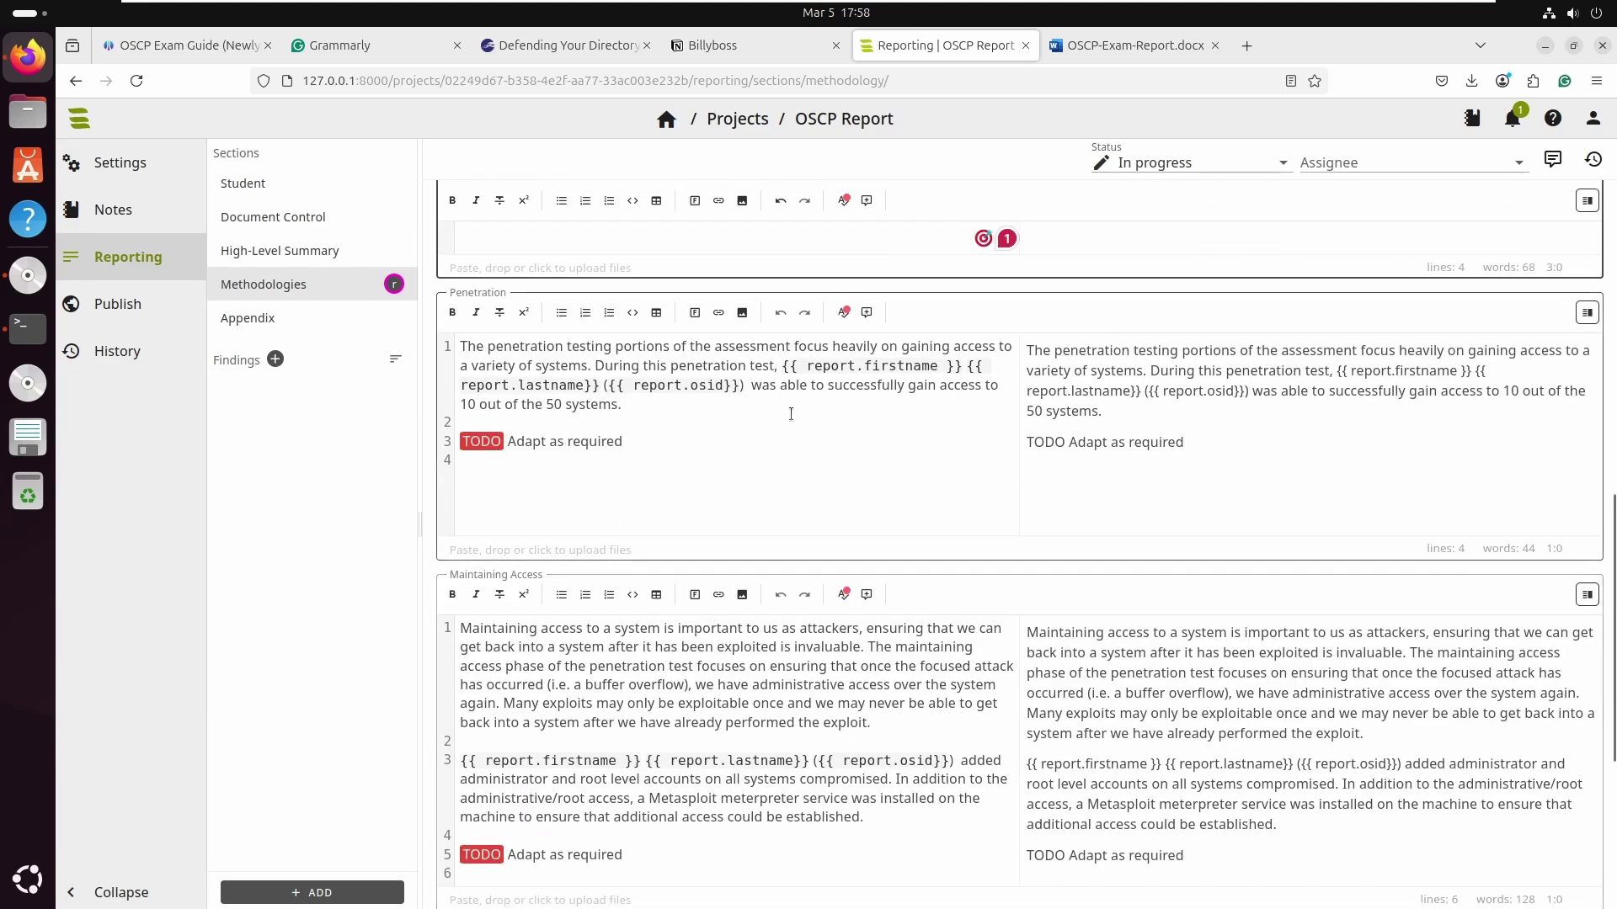
left_click_drag(616, 403, 448, 407)
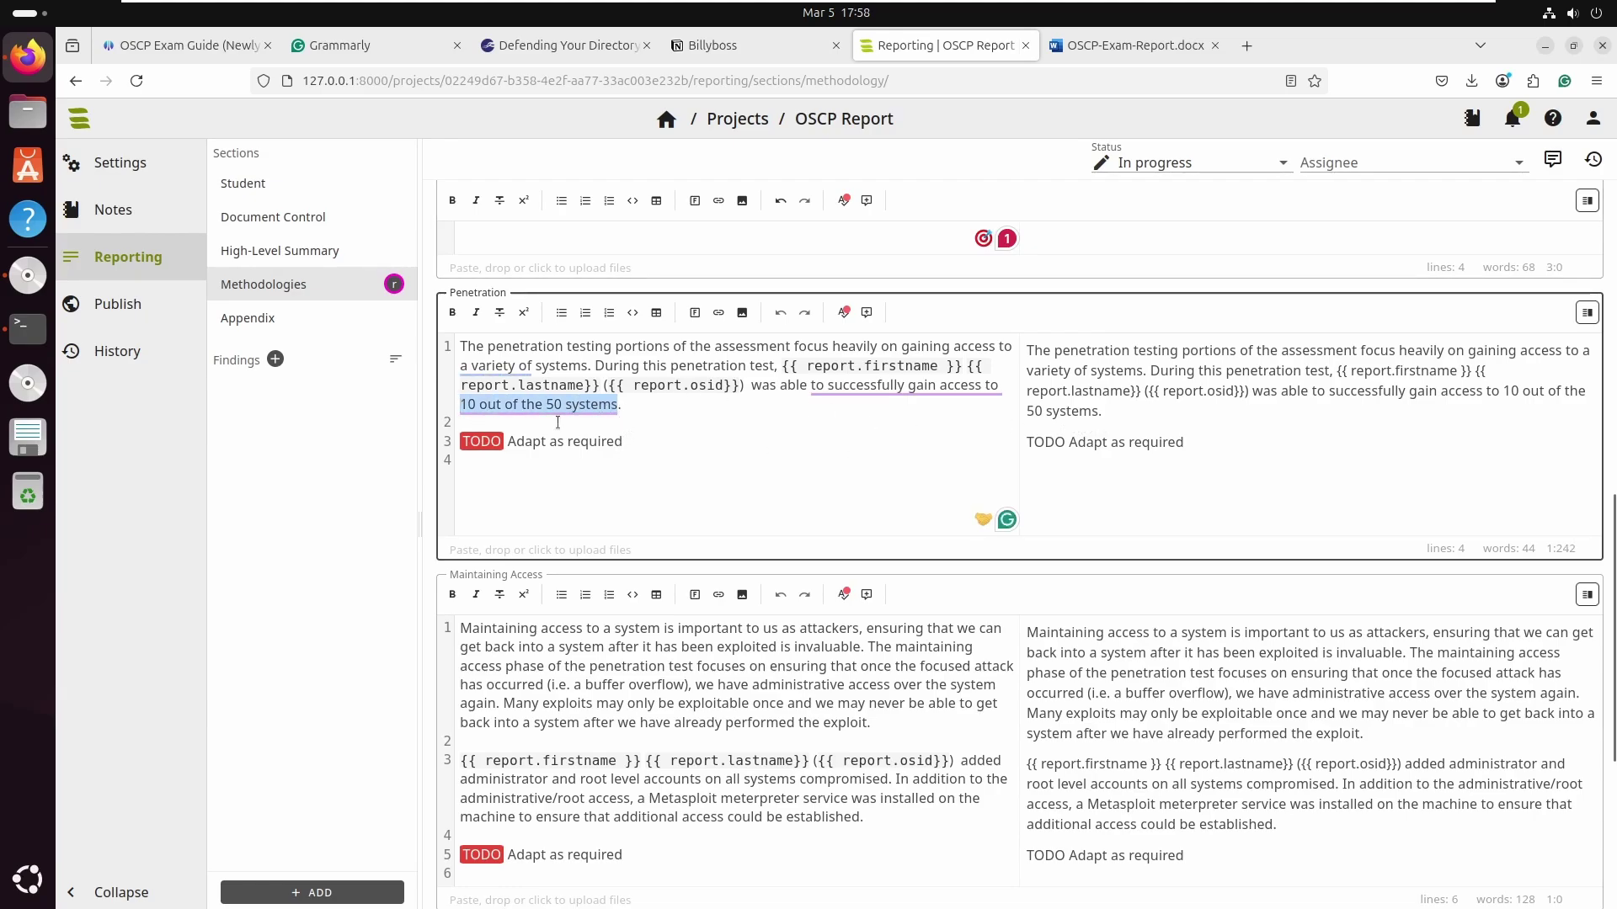
left_click(479, 405)
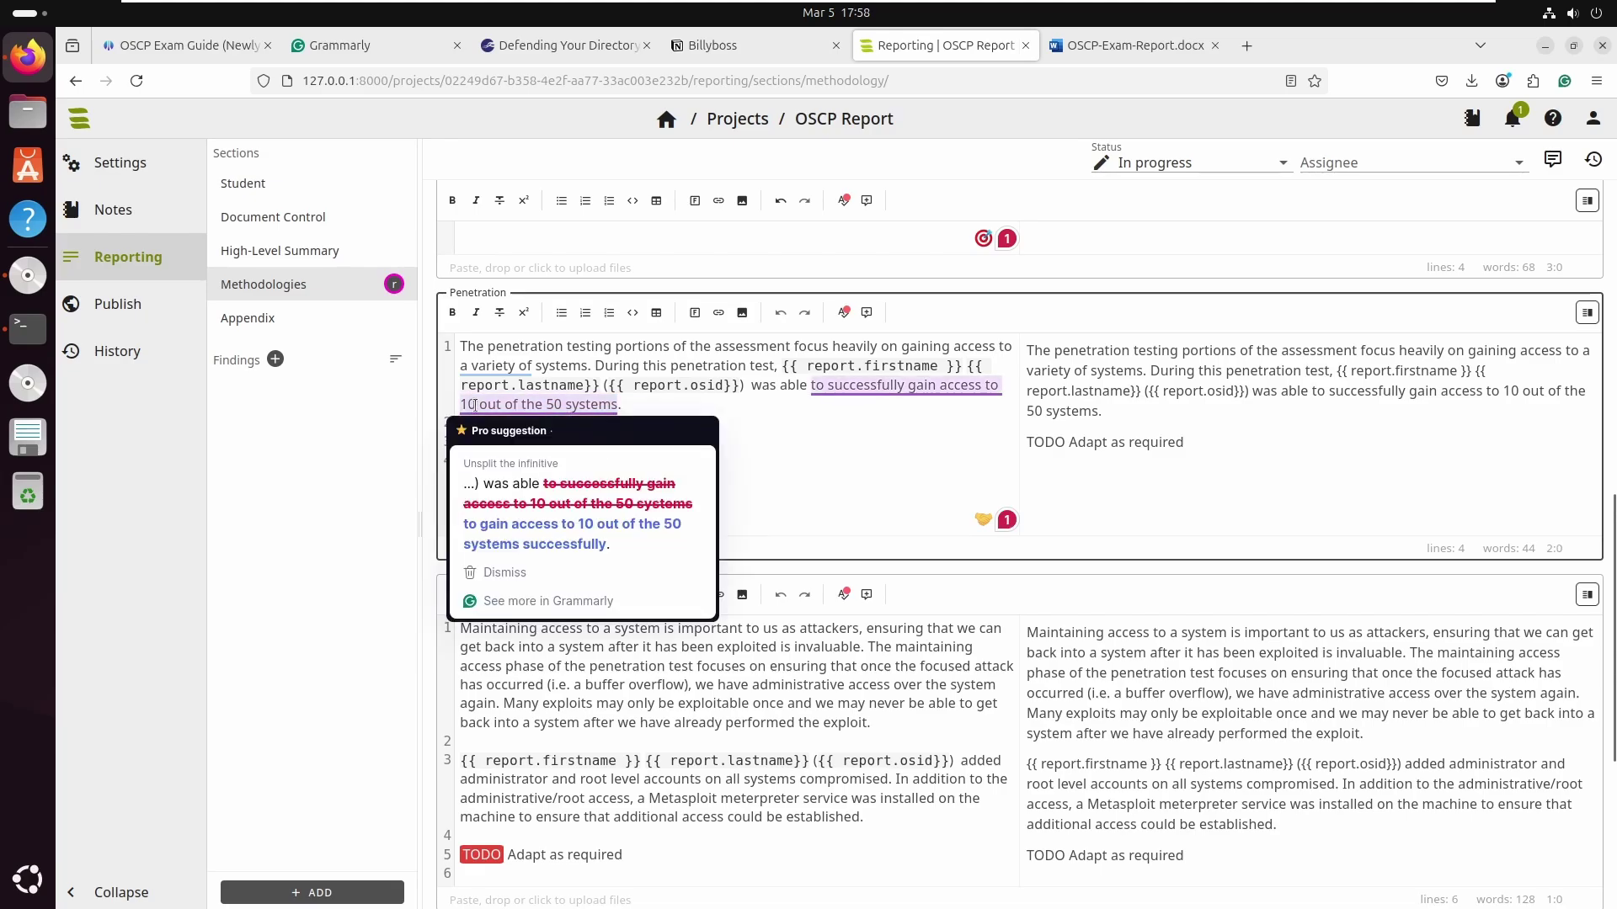
left_click_drag(479, 405, 455, 405)
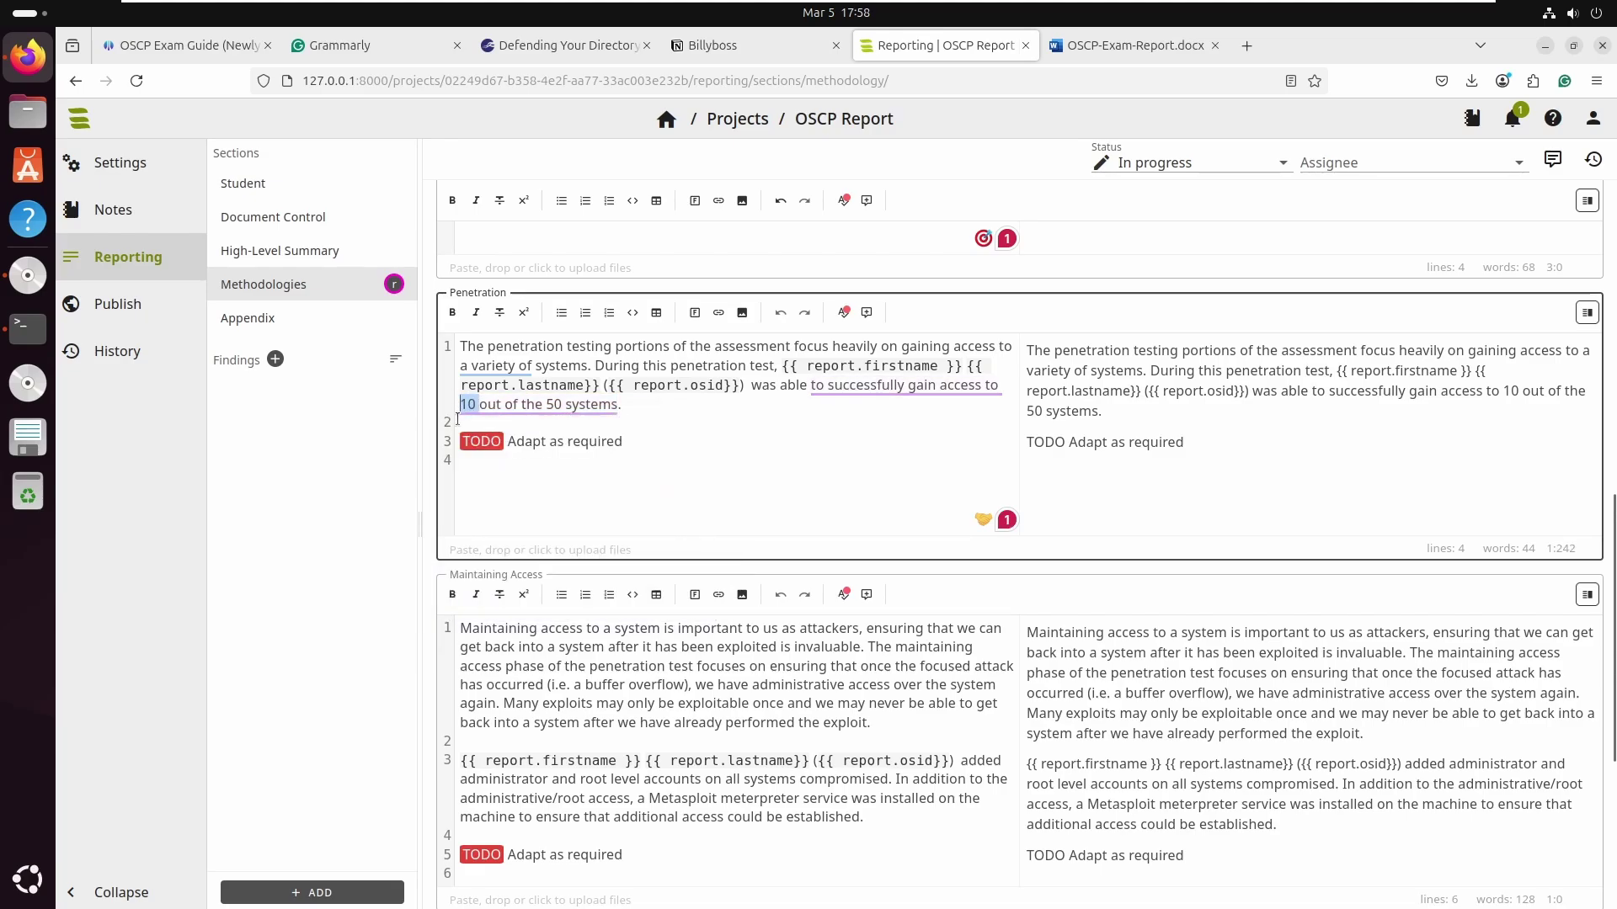
type("6")
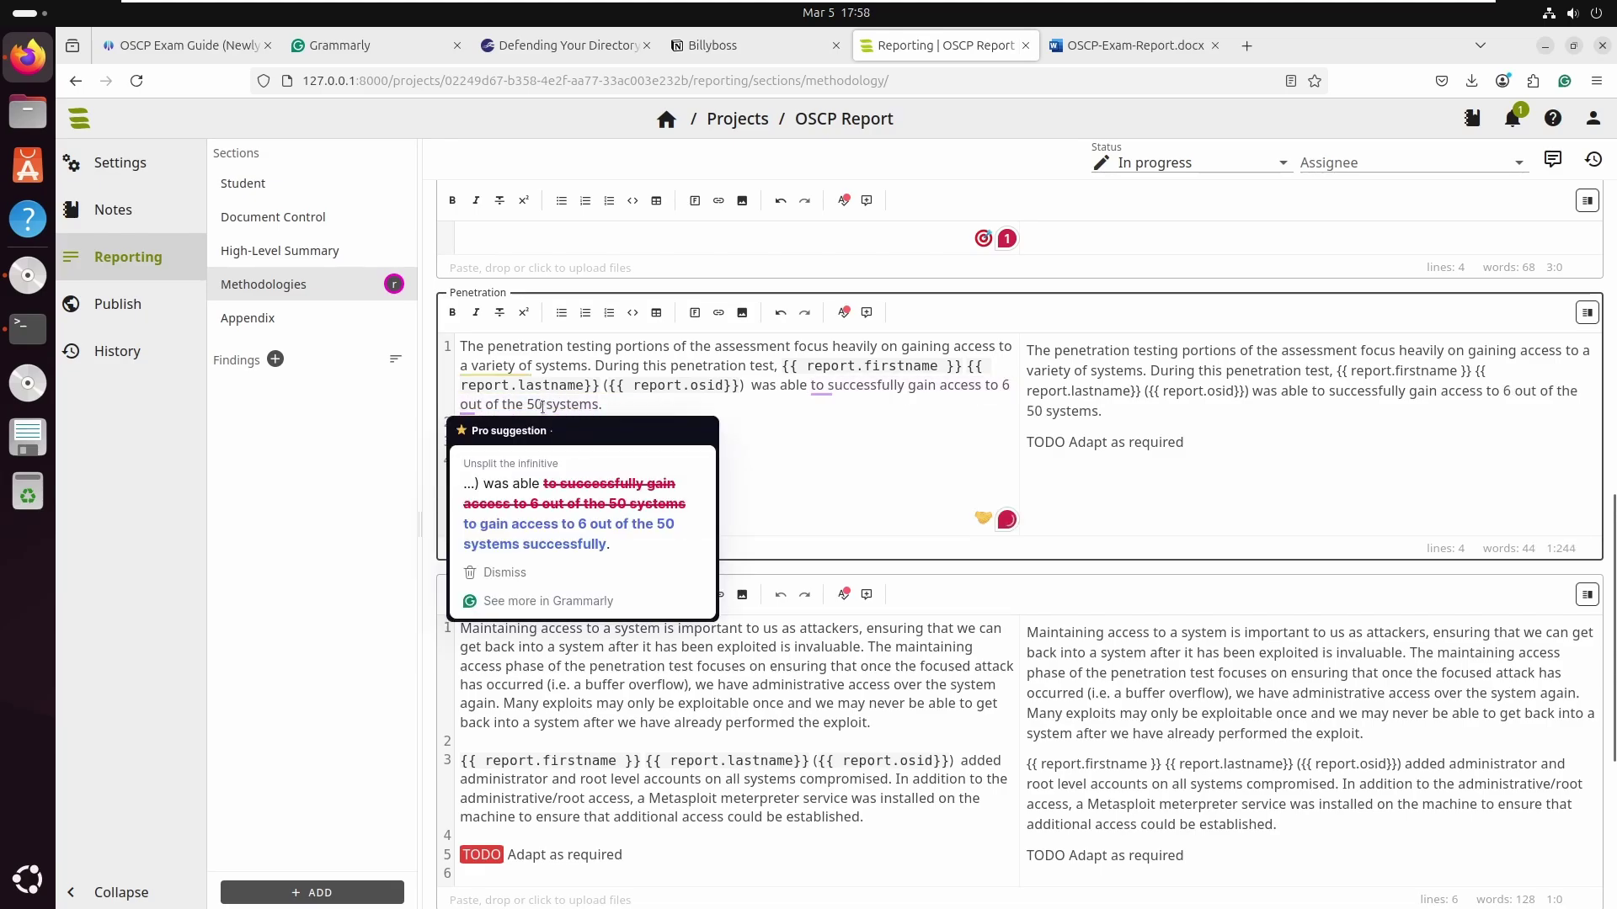
double_click(532, 405)
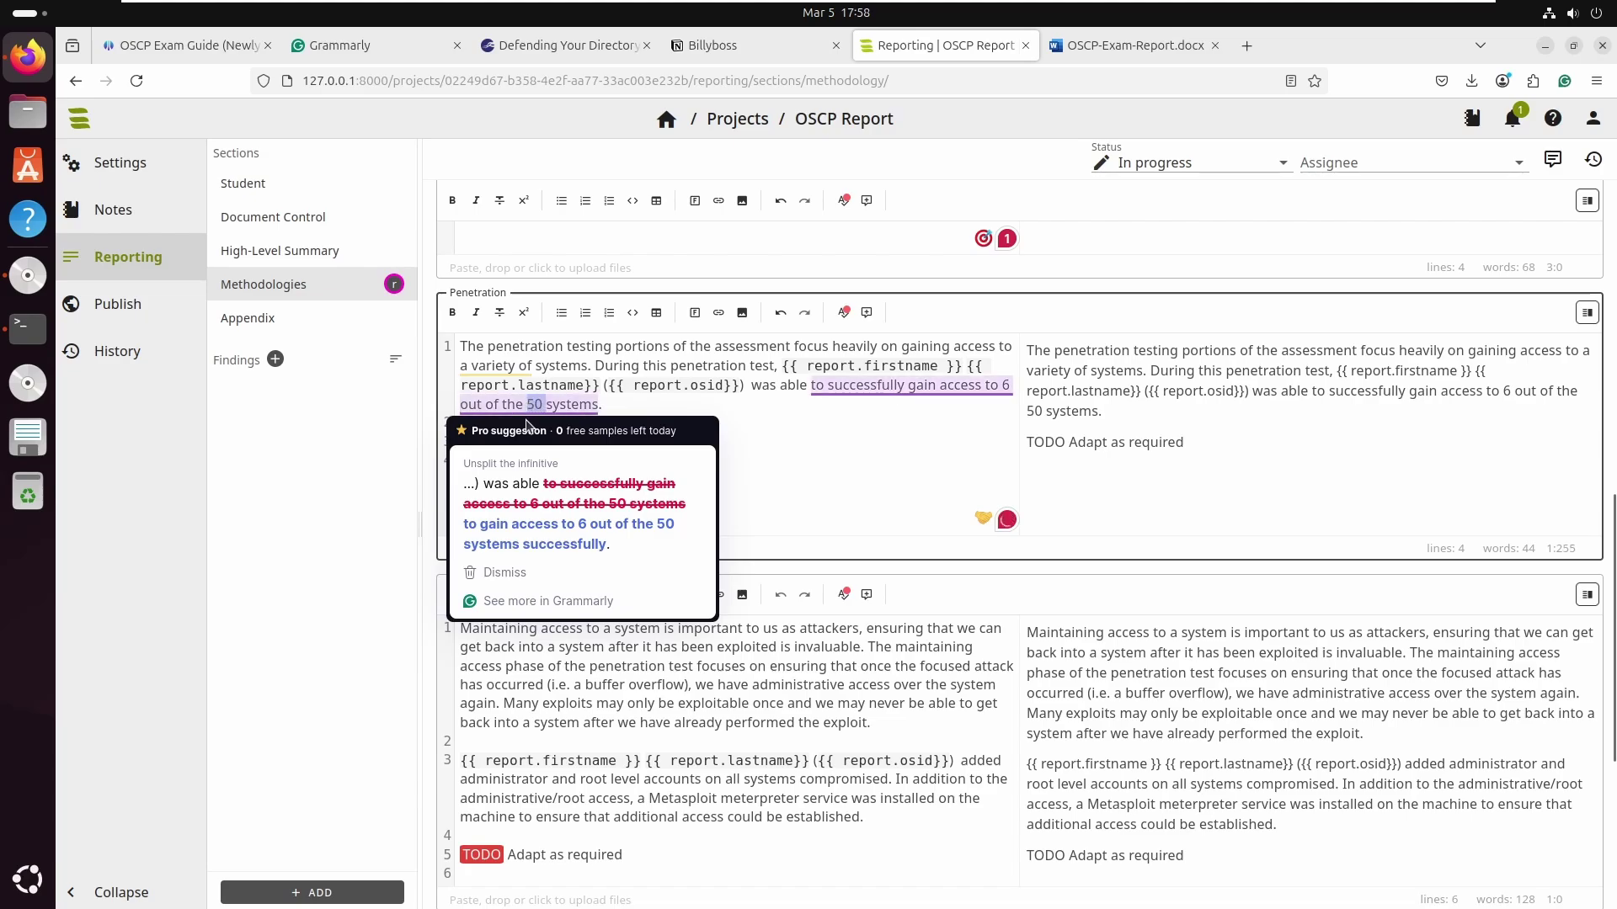
- Add a new Appendix entry and delete its 'TODO appendix content' placeholder text
left_click(322, 318)
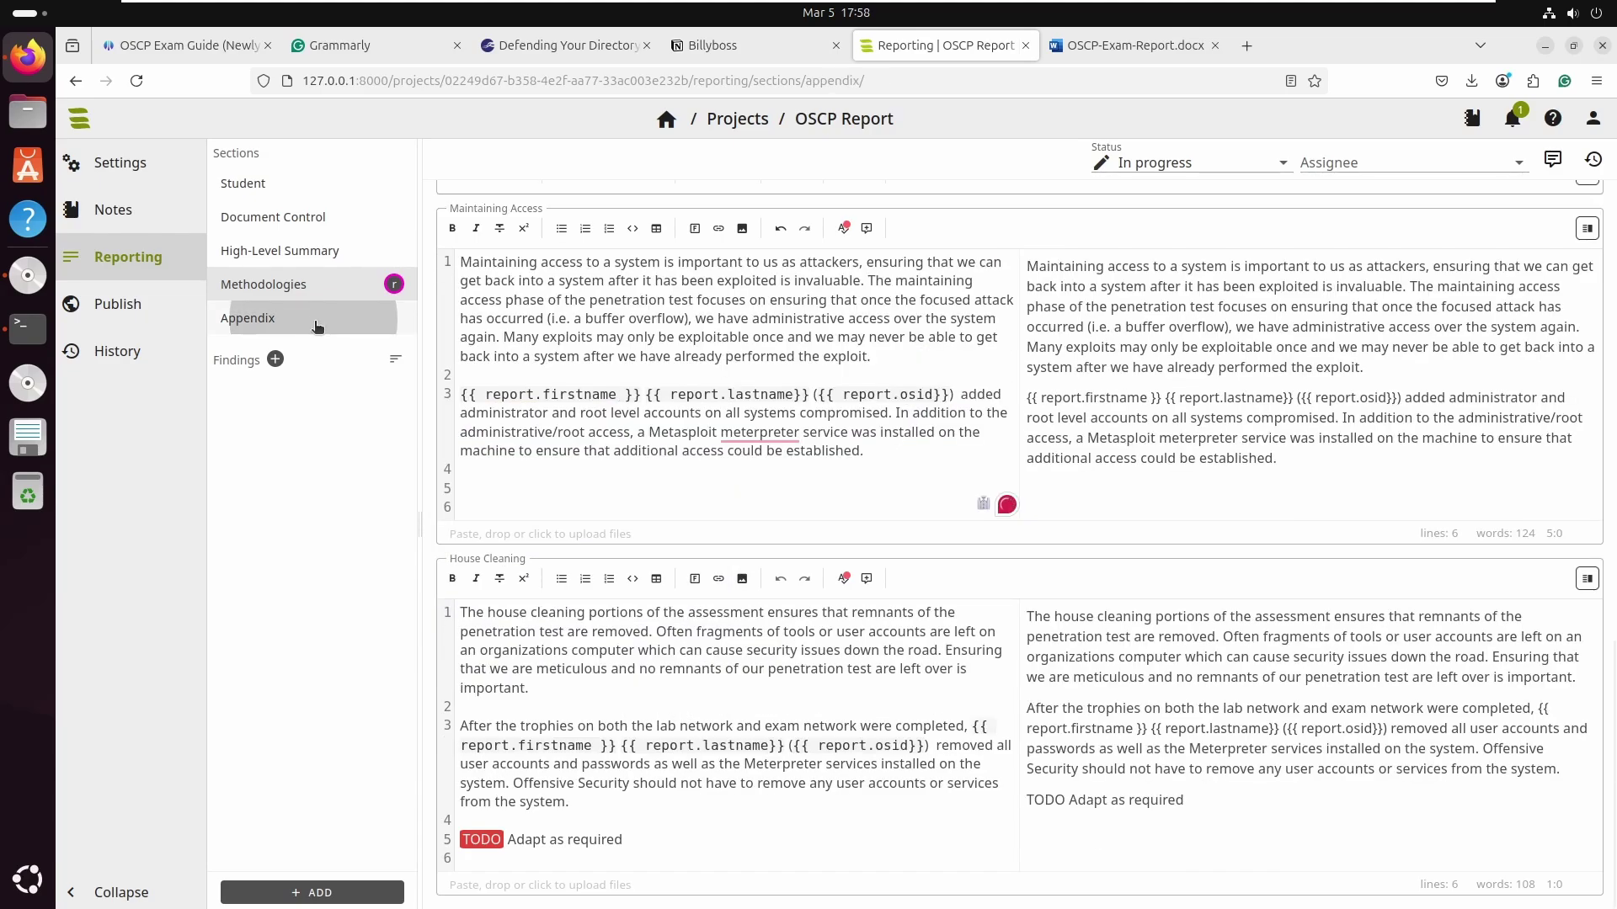
left_click(498, 257)
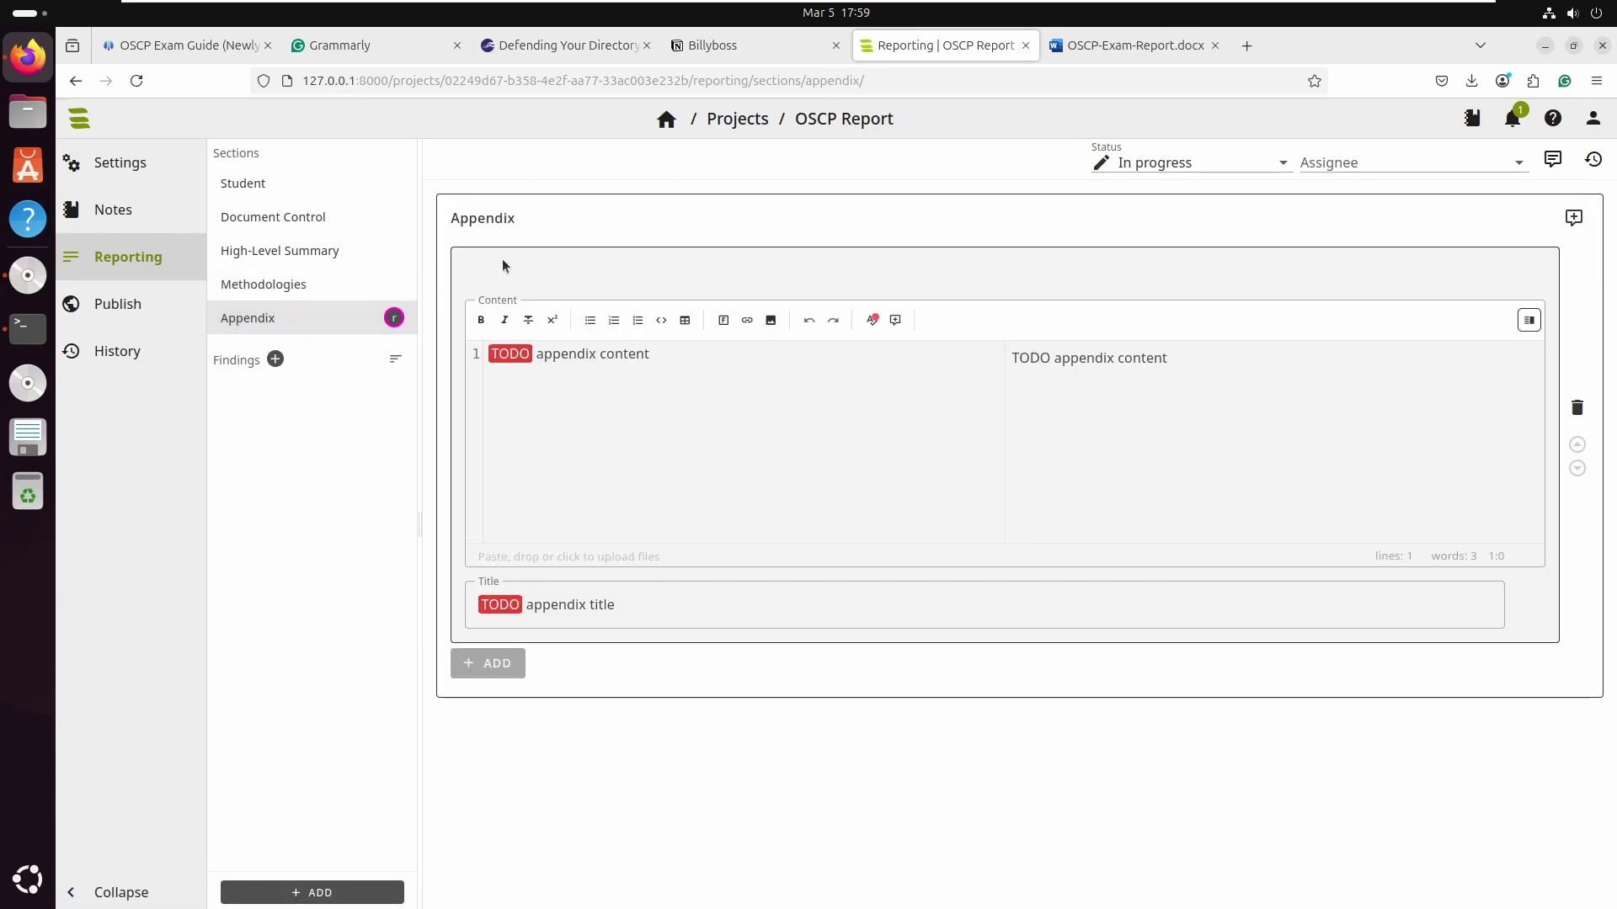
left_click_drag(714, 356, 466, 367)
key("BackSpace")
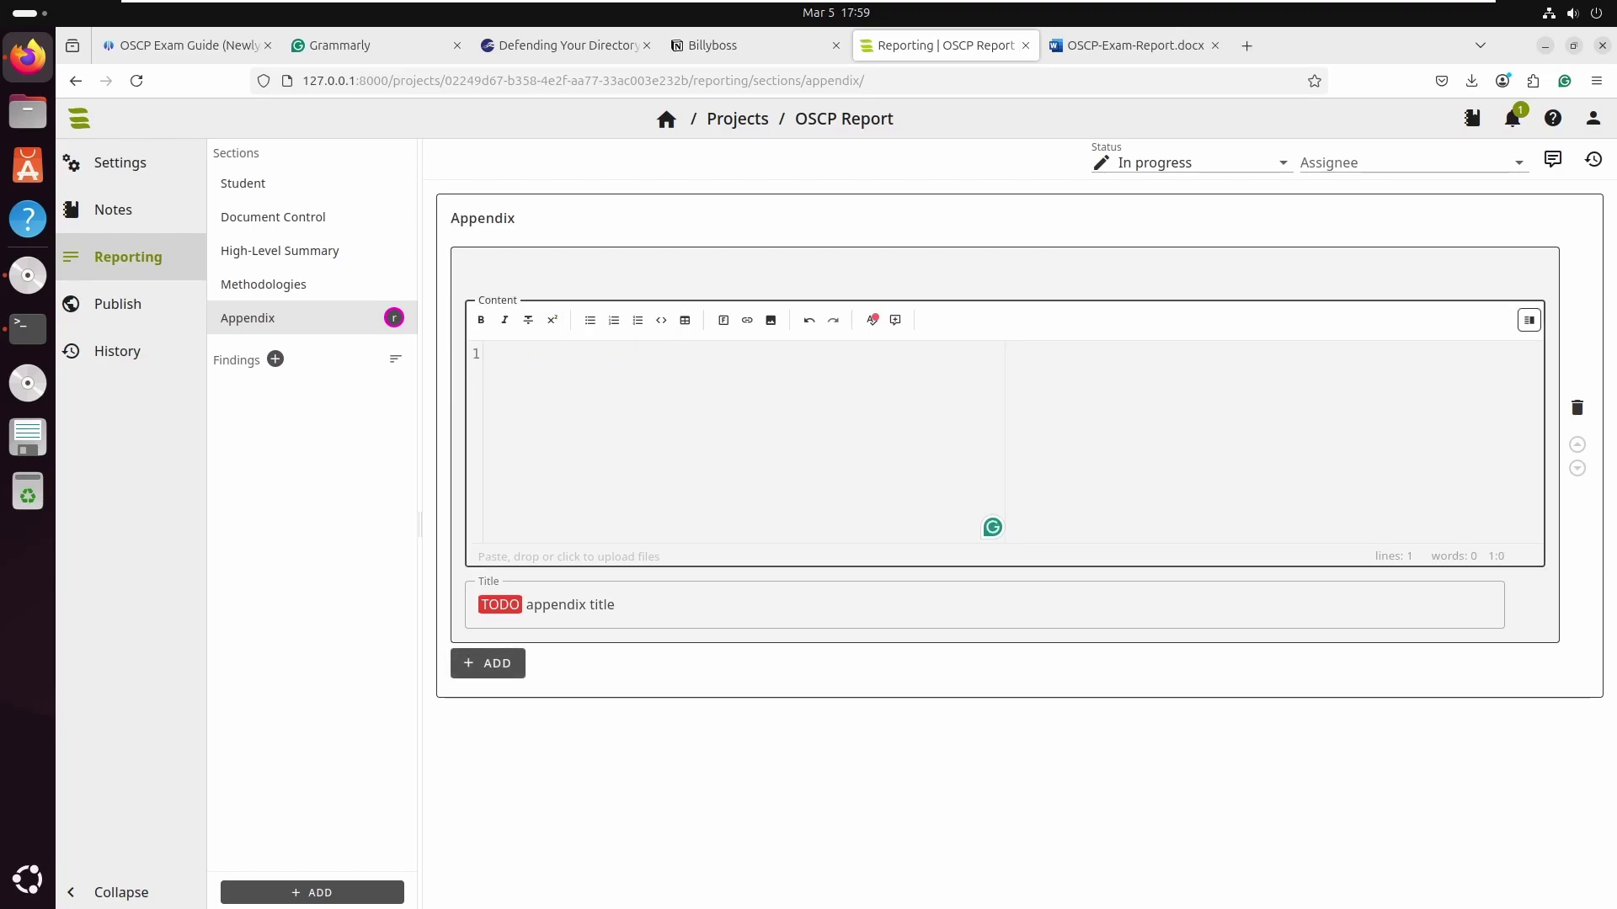
- Open the New Finding dialog and browse the template list, closing it without choosing one
left_click(275, 361)
left_click(1038, 513)
scroll(808, 657, "down", 3)
scroll(808, 657, "down", 1)
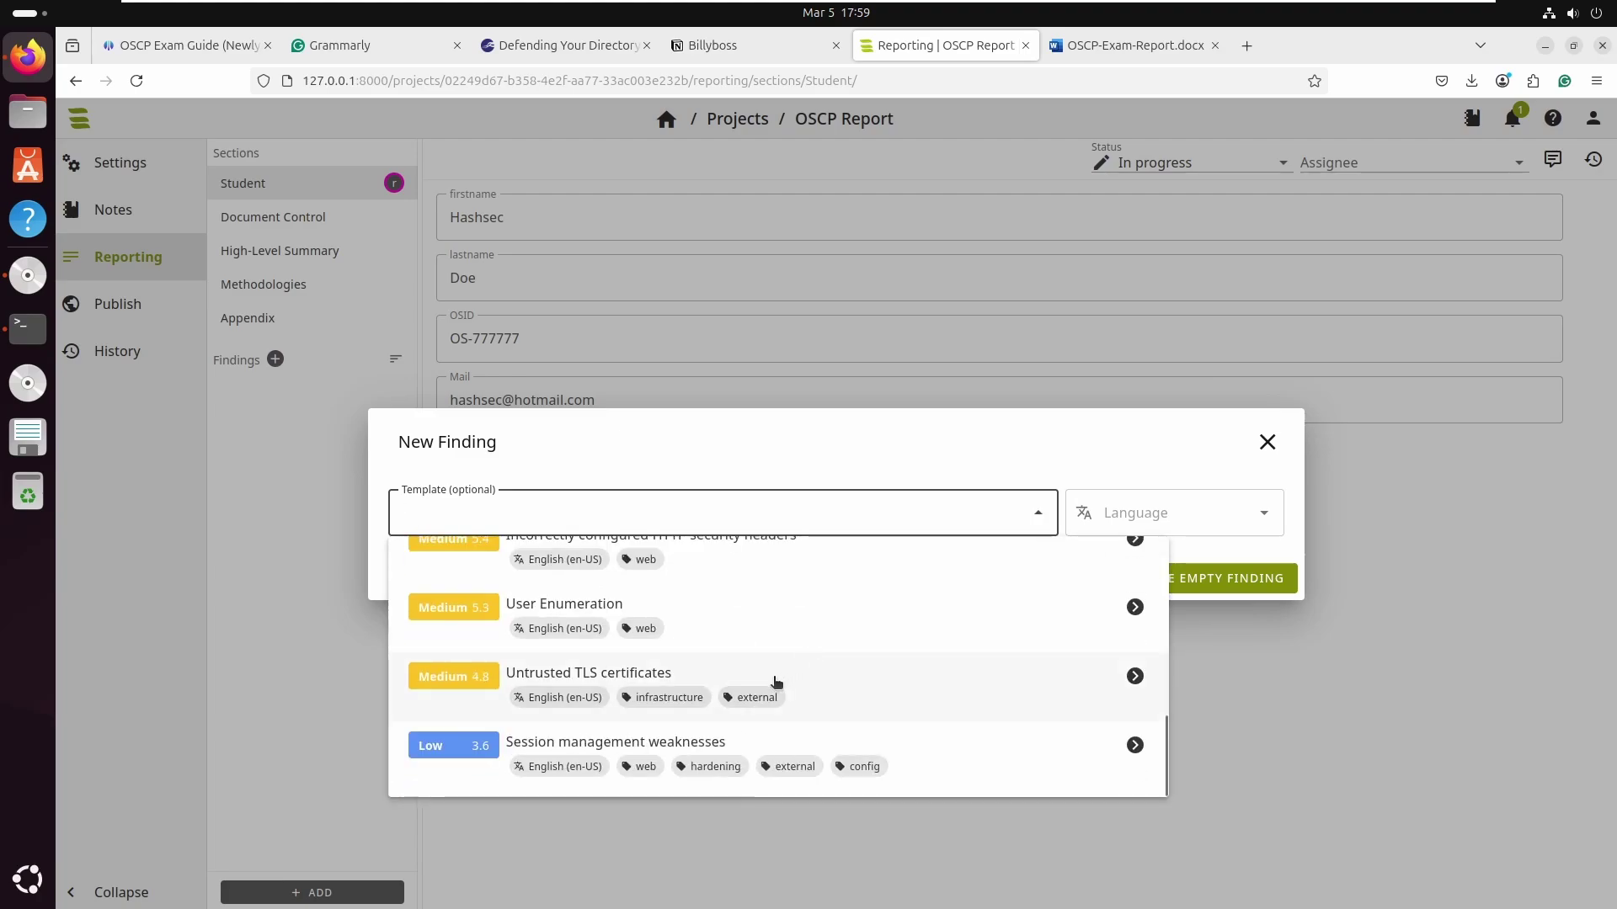
scroll(722, 733, "up", 10)
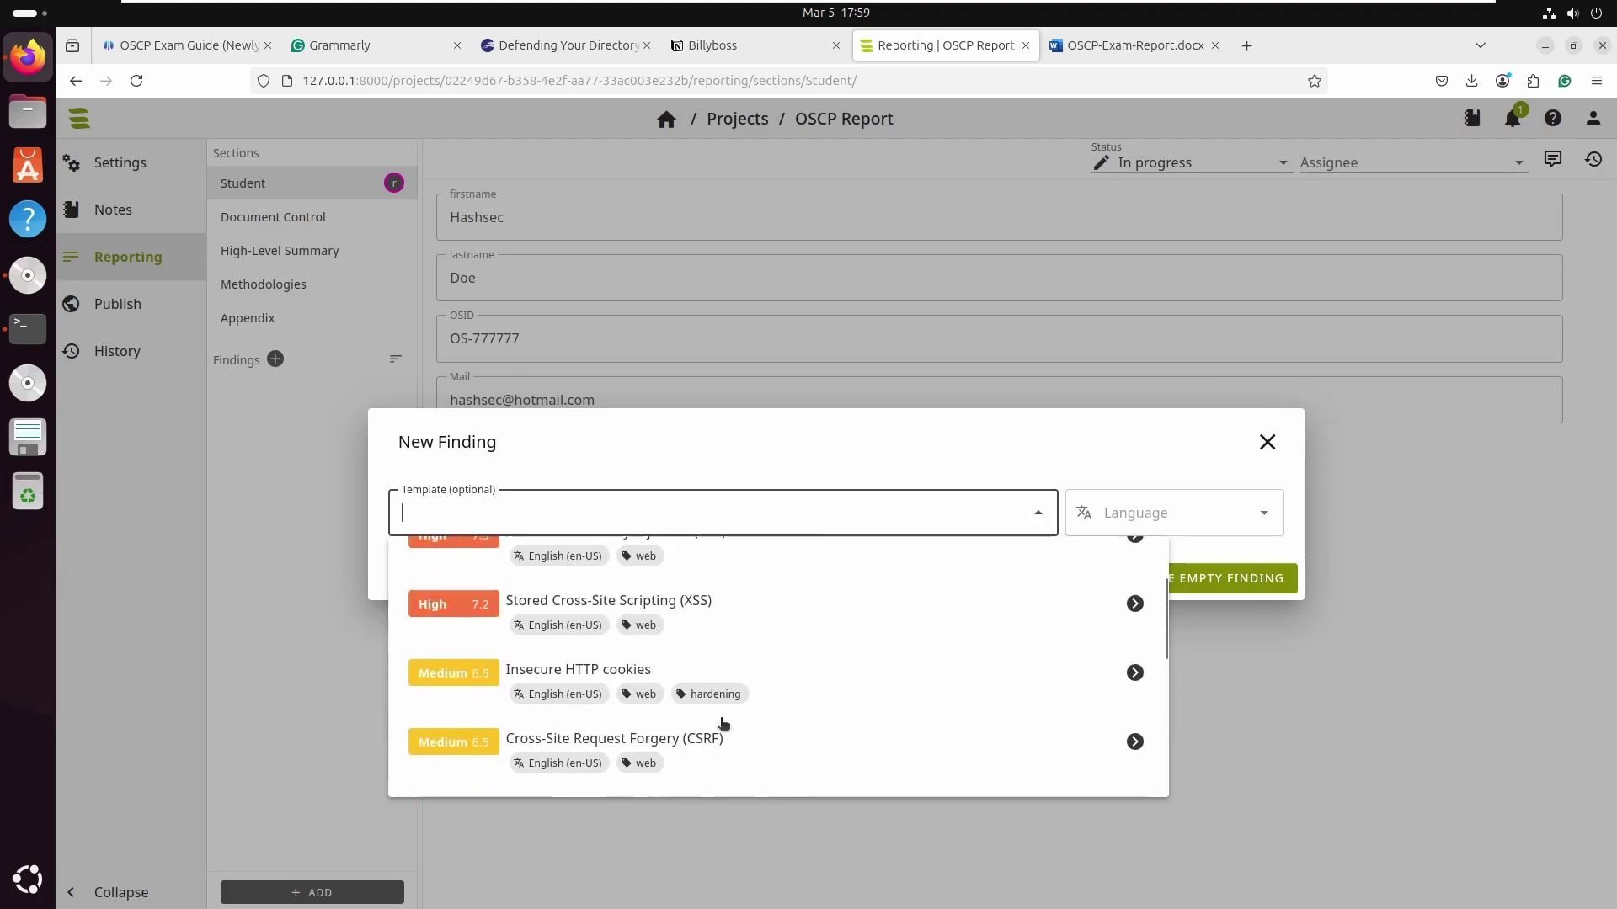
left_click(1041, 515)
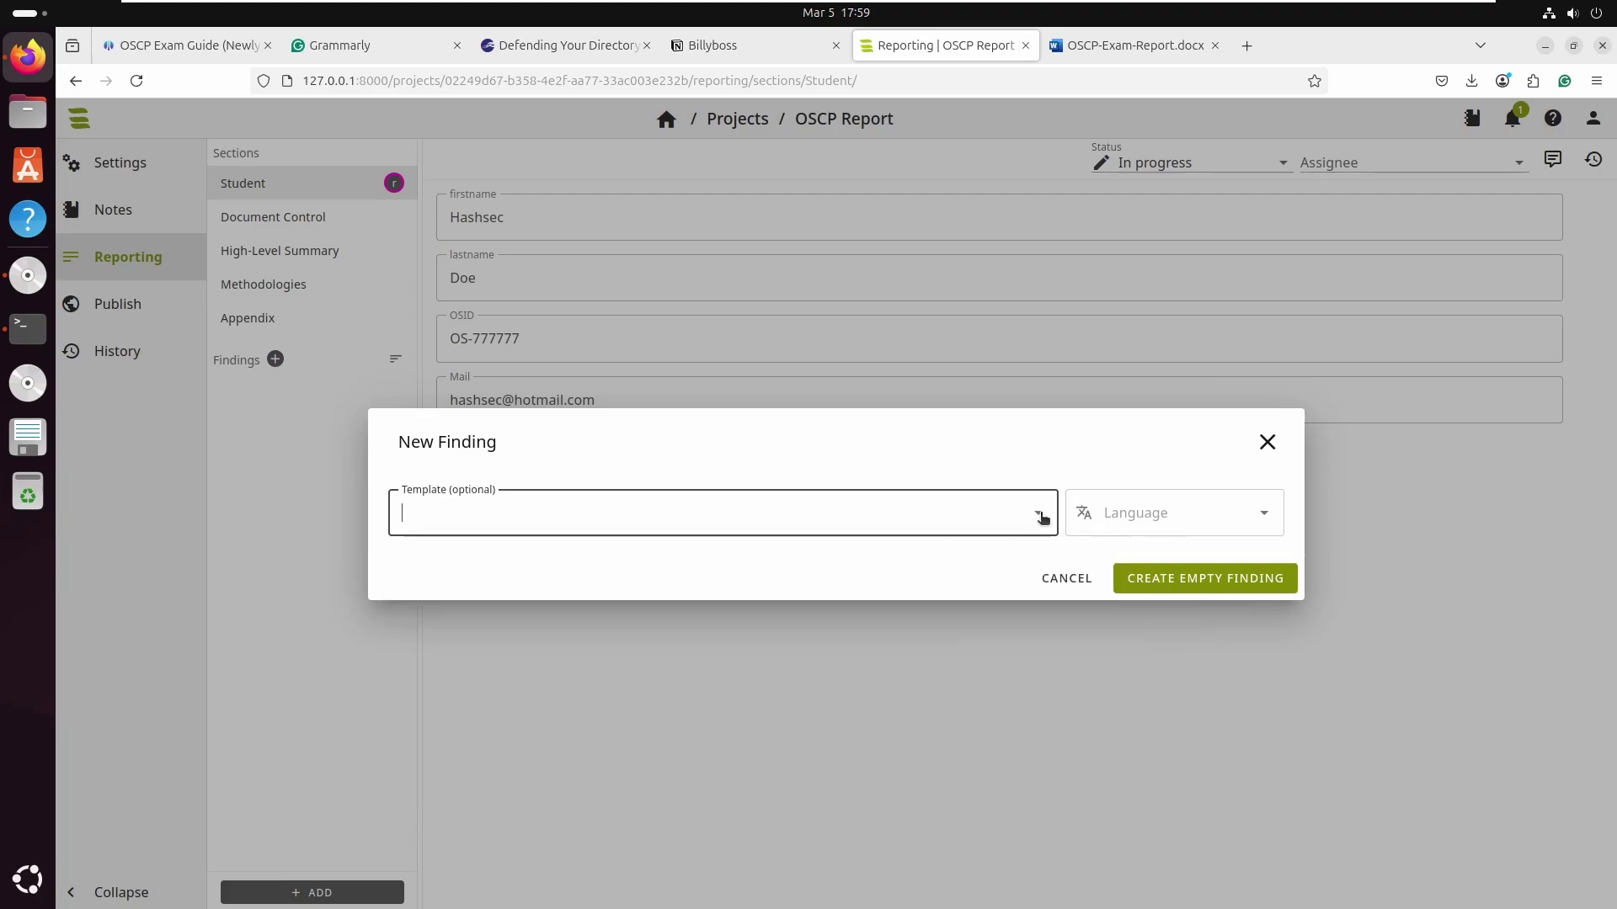
- Create an empty finding with Target Name Billyboss and IP Address 192.168.5.5
left_click(1228, 581)
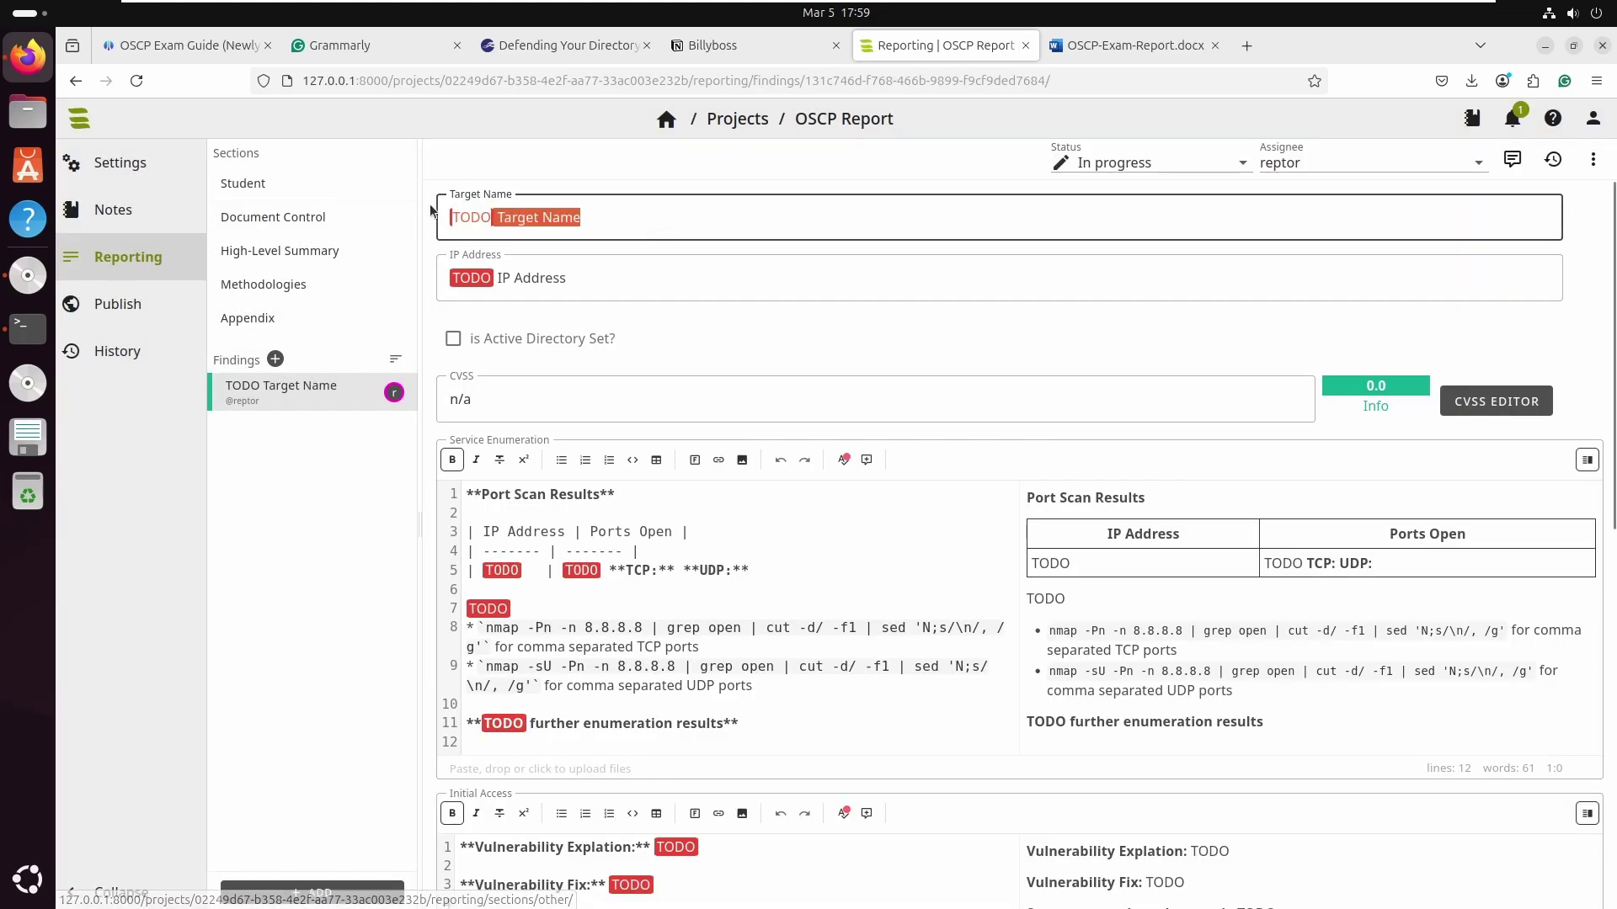
type("Billyboss")
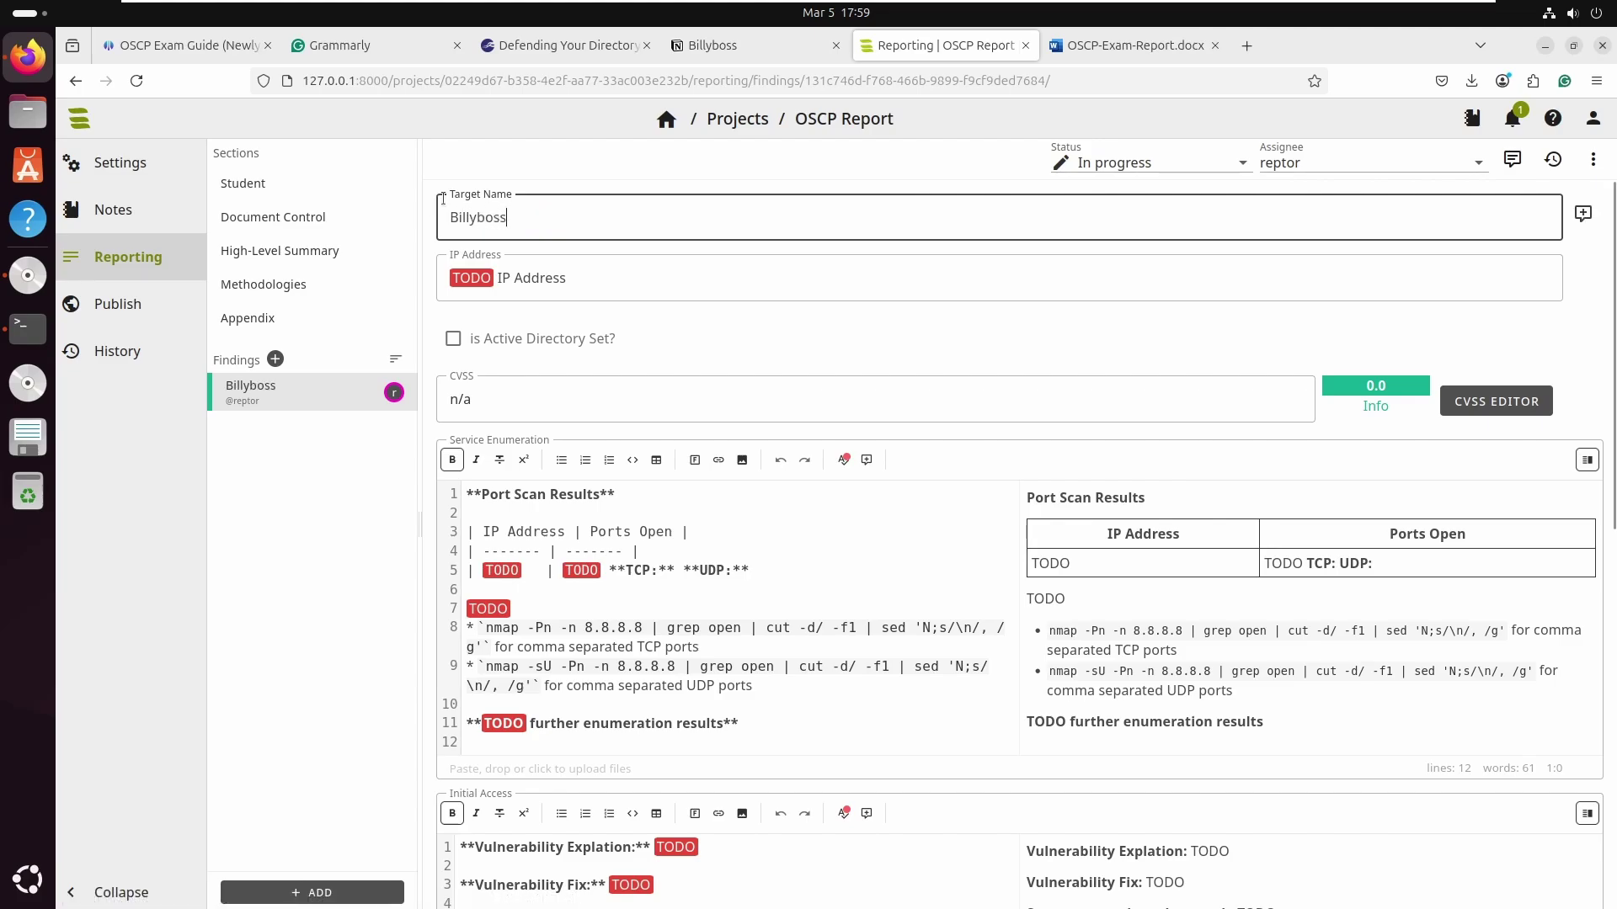
left_click(642, 287)
type("192.168.5.5")
key("Tab")
key("Tab")
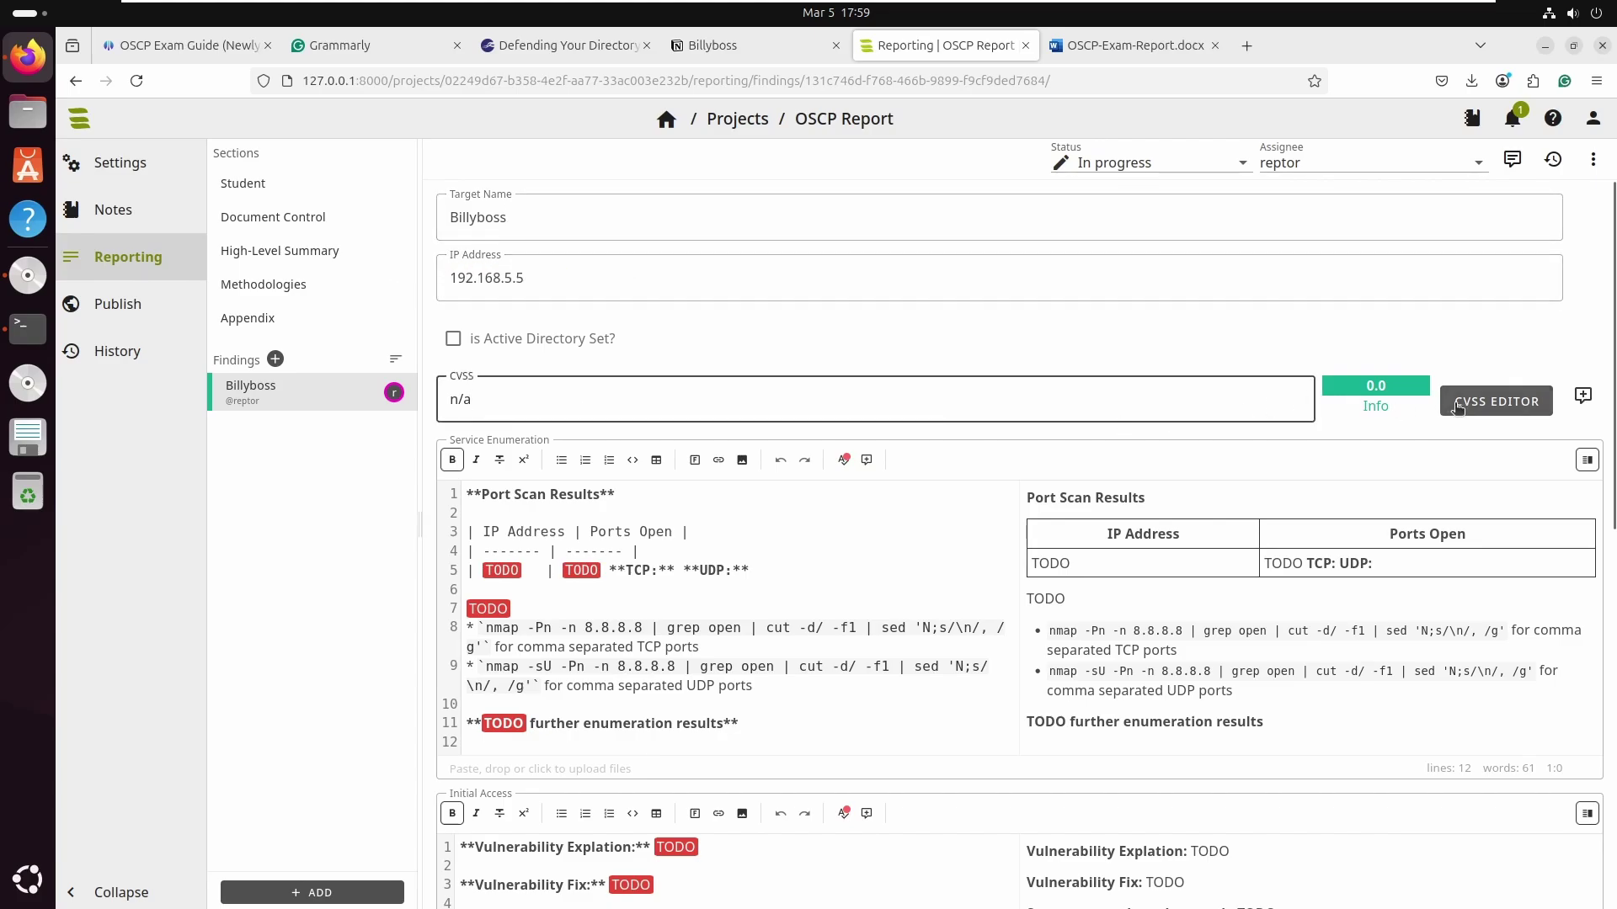
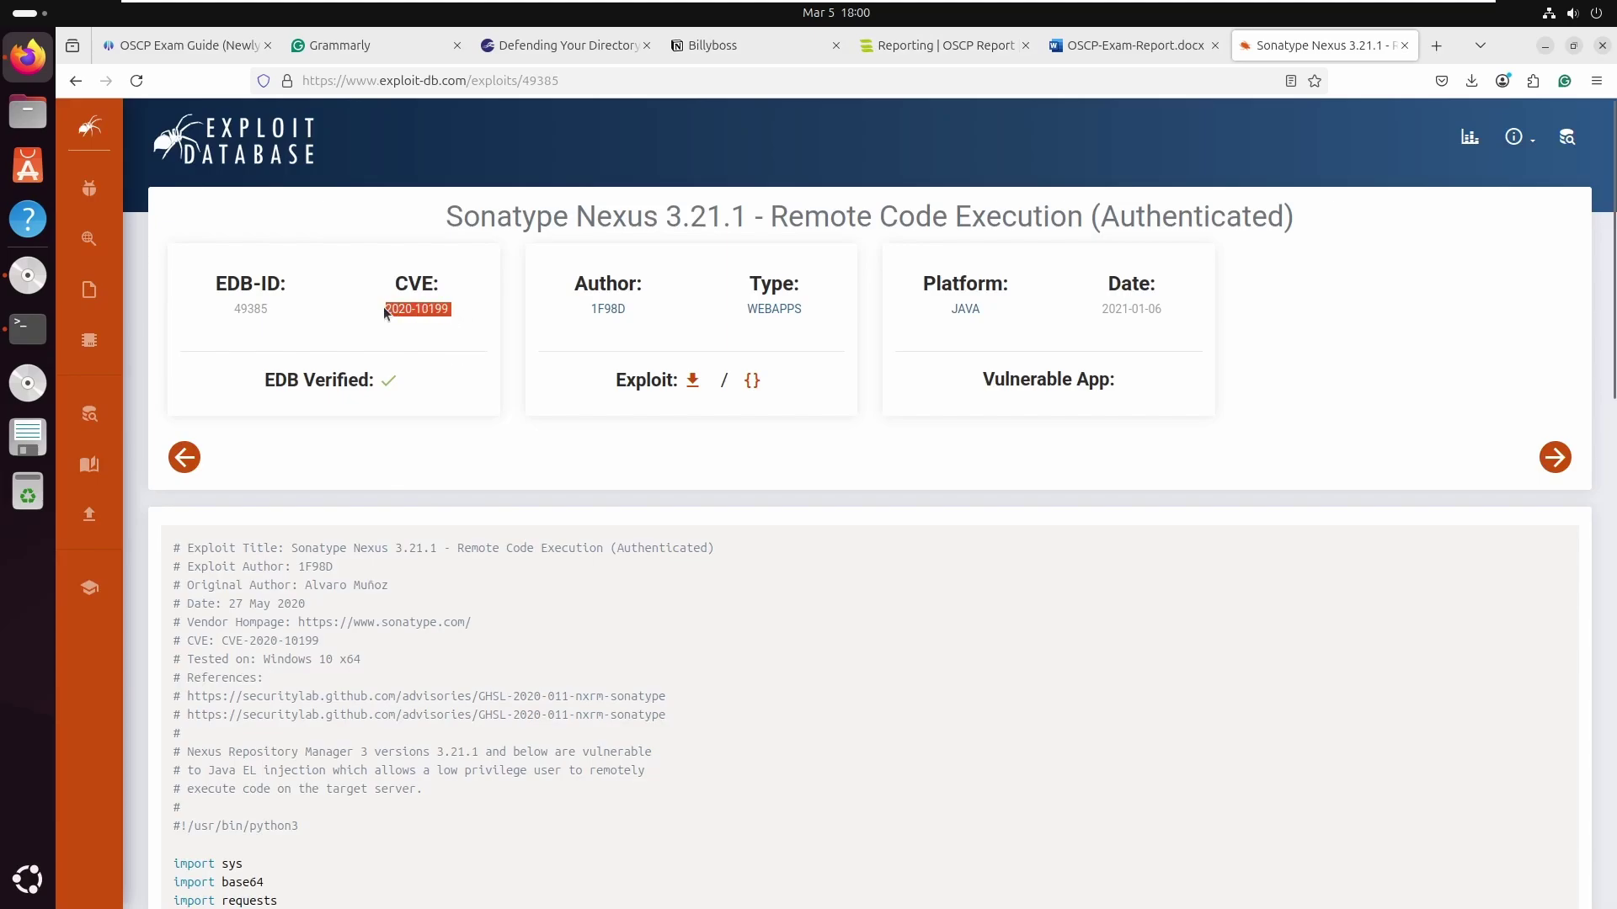
- Search Google for CVE-2020-10199 in a new browser tab
left_click(1435, 46)
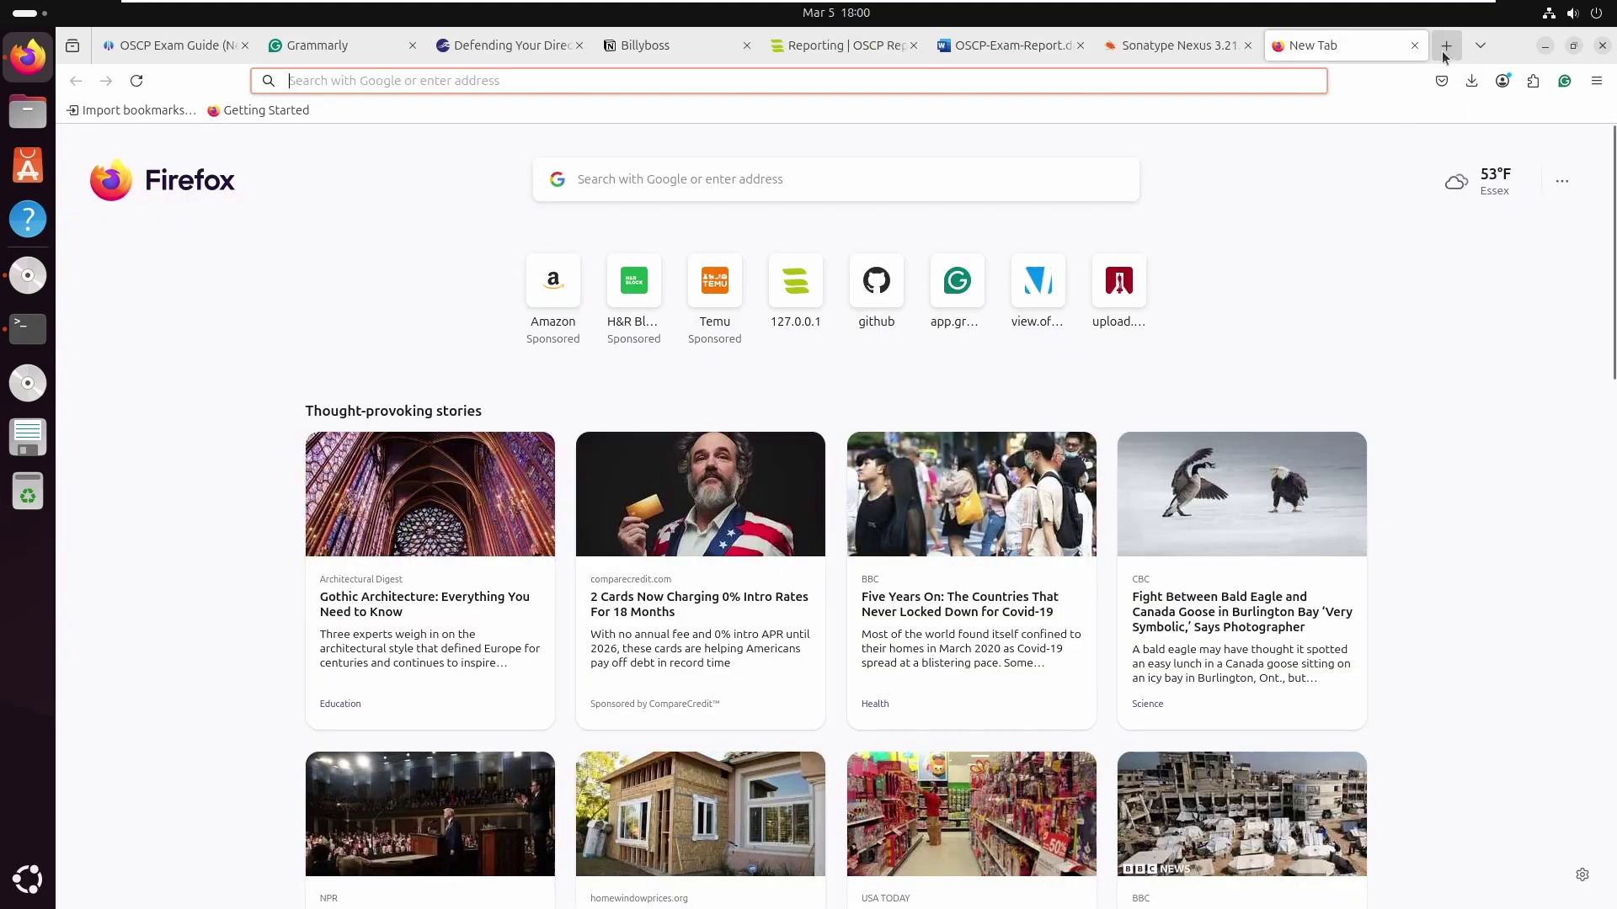
type("cVE-2020-10199")
key("Return")
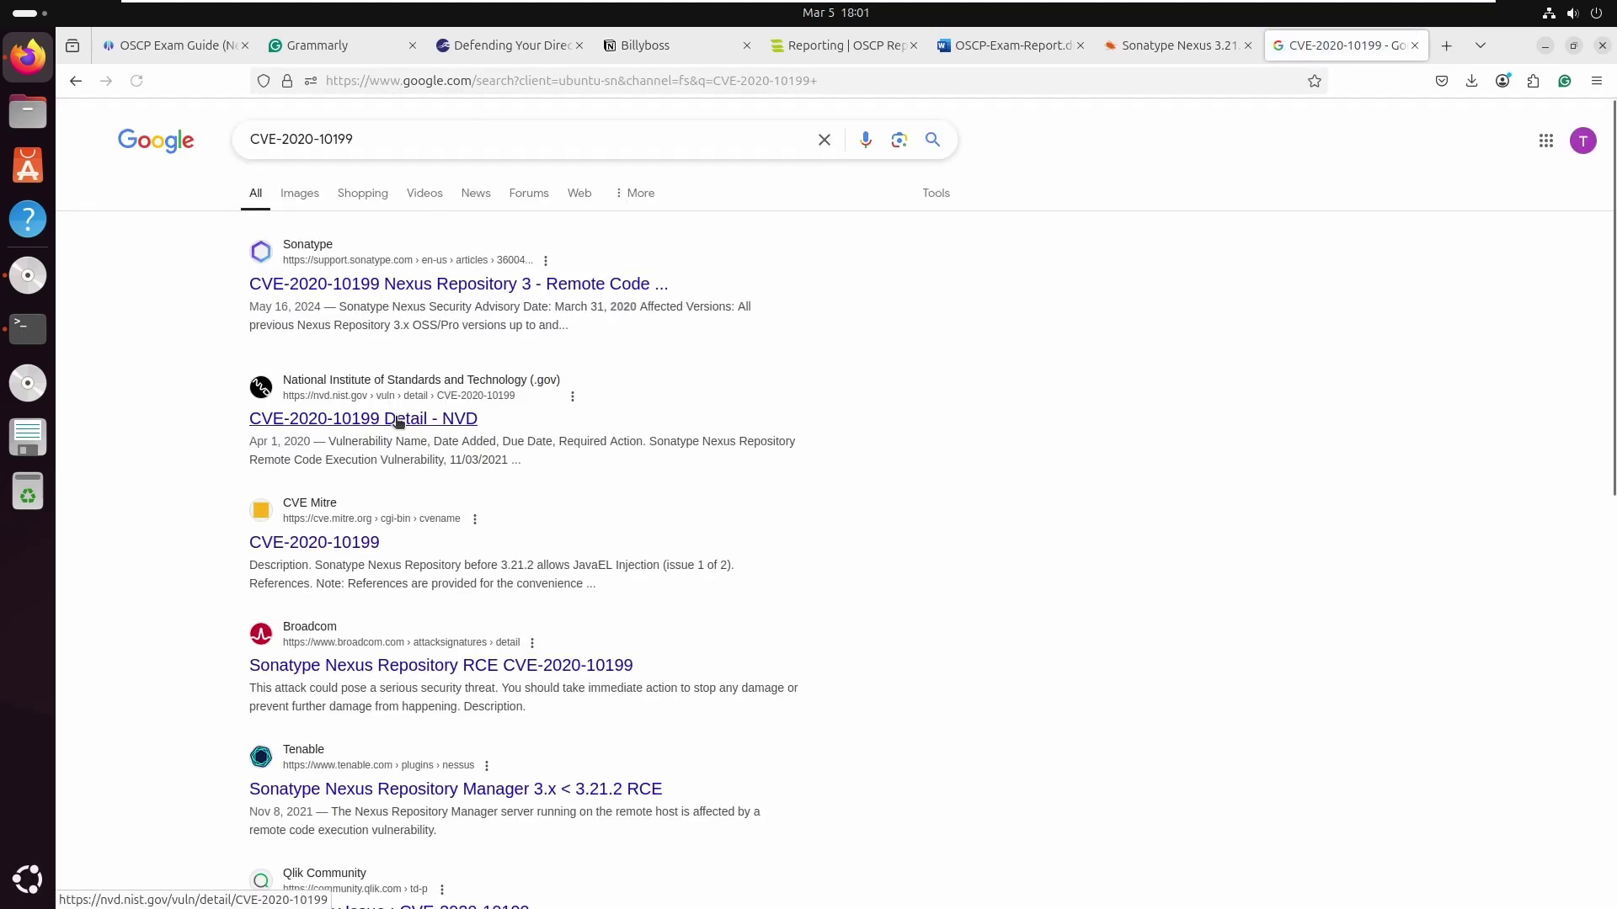
- Open the NVD CVSS 3.1 calculator for CVE-2020-10199, showing 8.8 with AV:N/AC:L/PR:L/UI:N/S:U/C:H/I:H/A:H
left_click(399, 421)
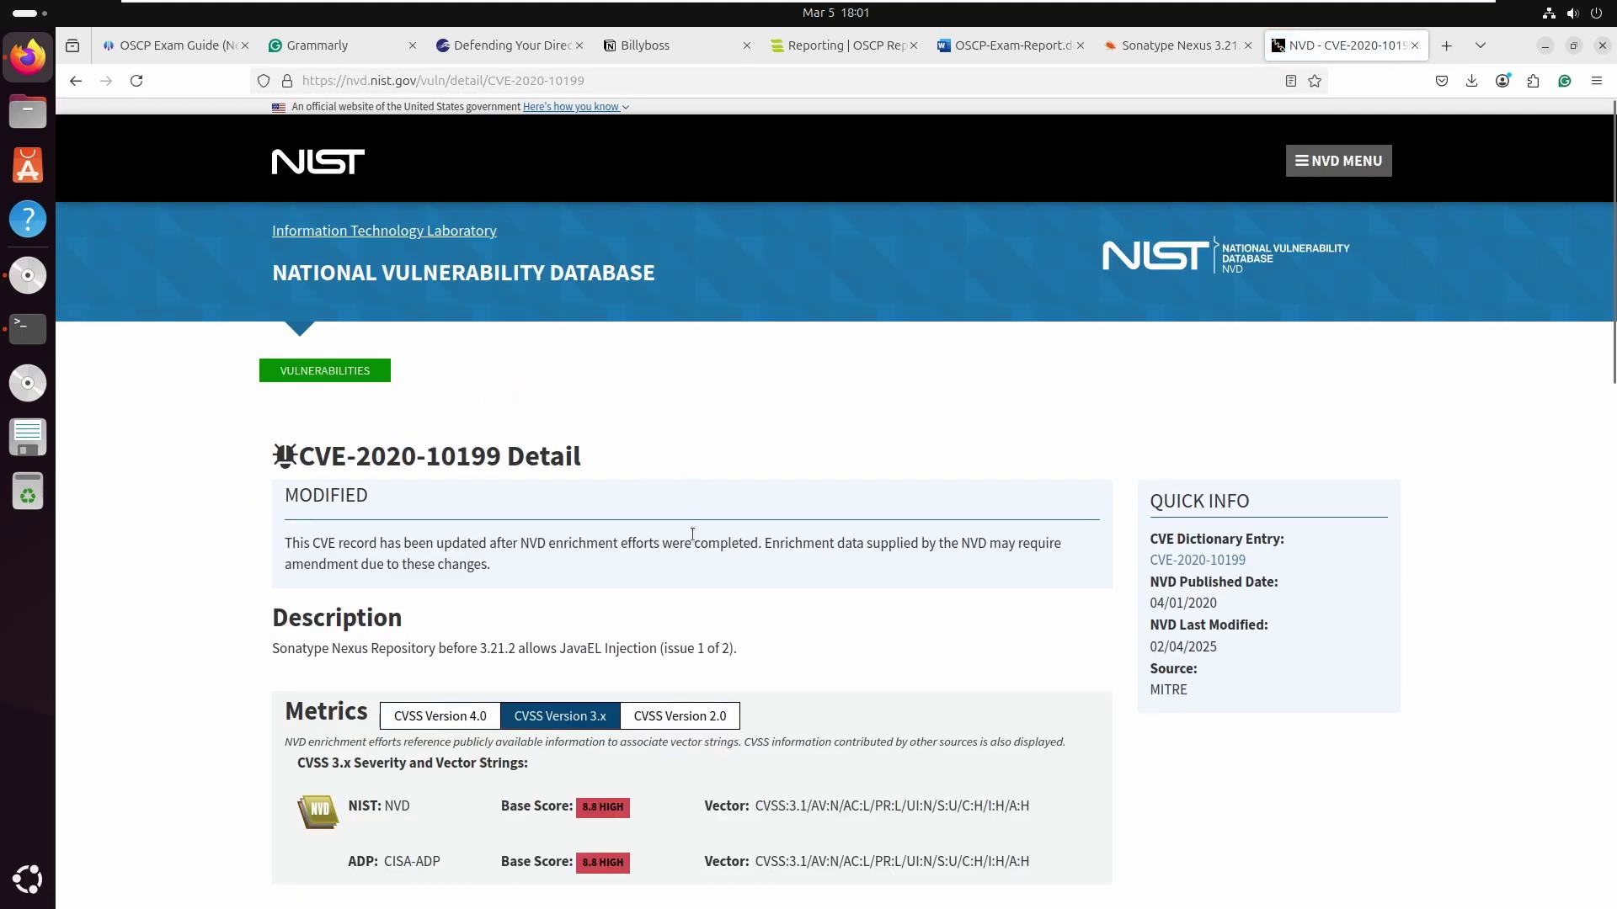
scroll(693, 536, "down", 5)
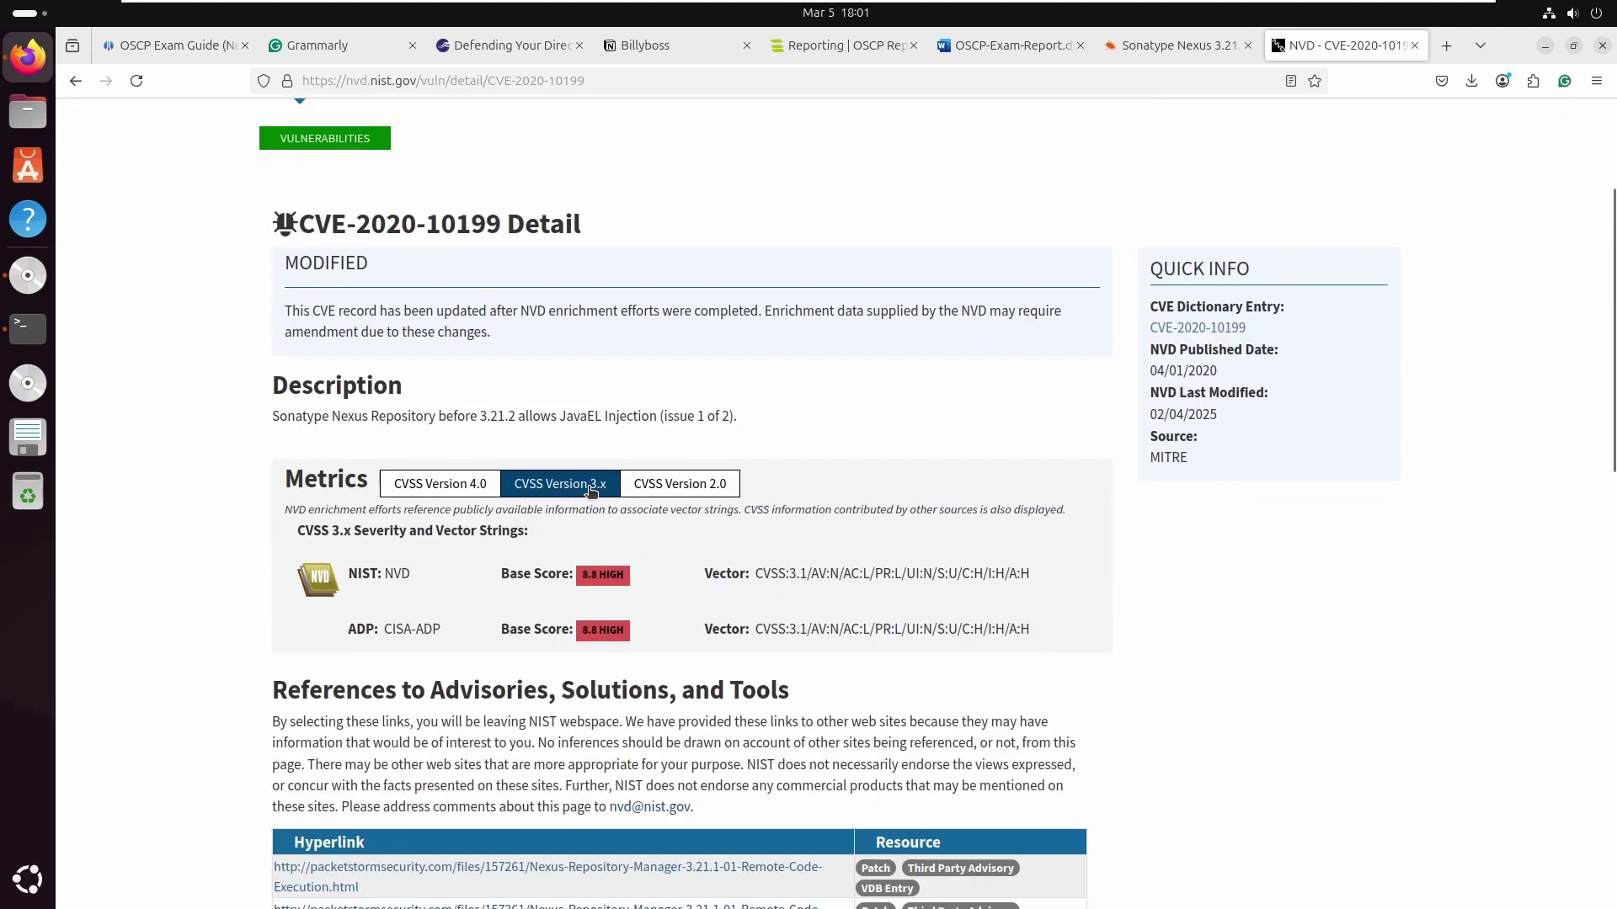
scroll(623, 674, "up", 3)
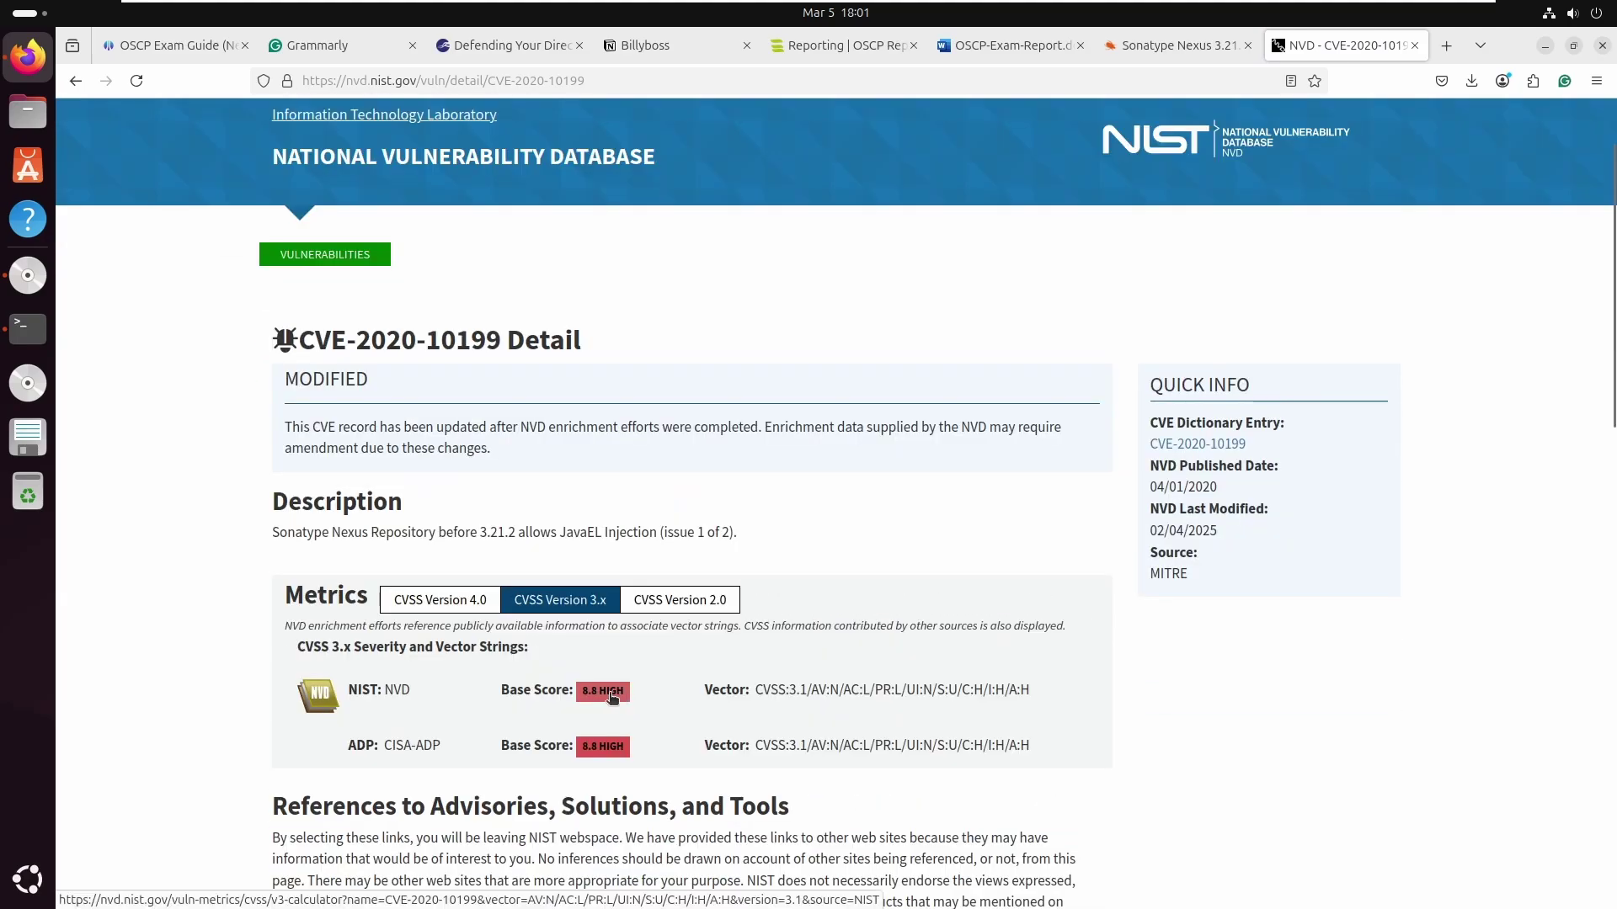
left_click(612, 695)
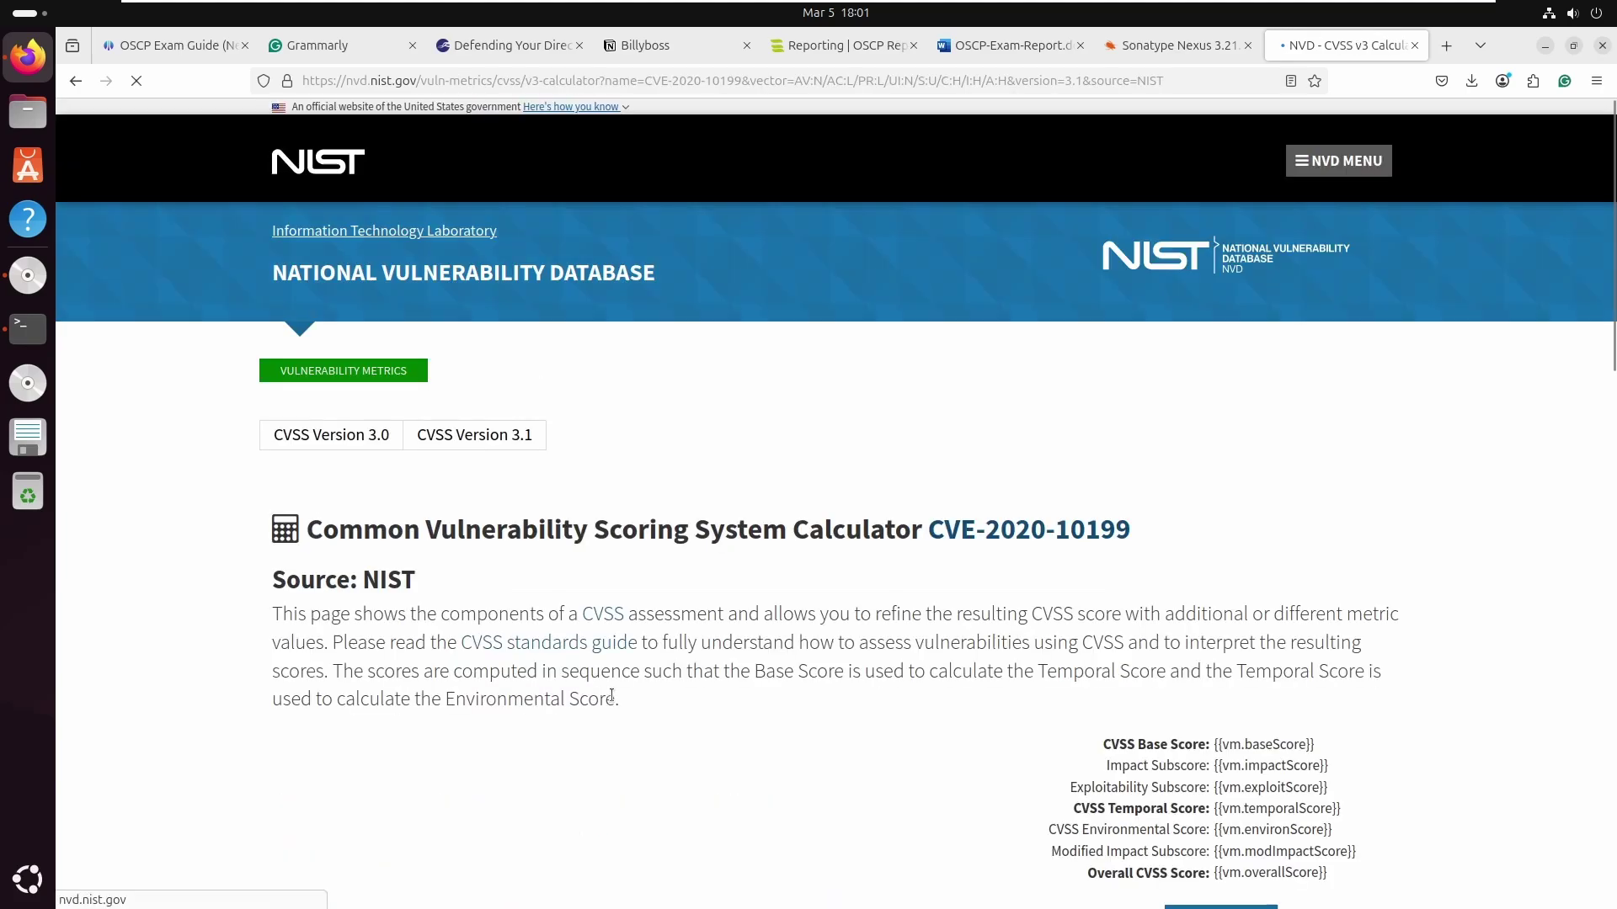
scroll(676, 669, "down", 7)
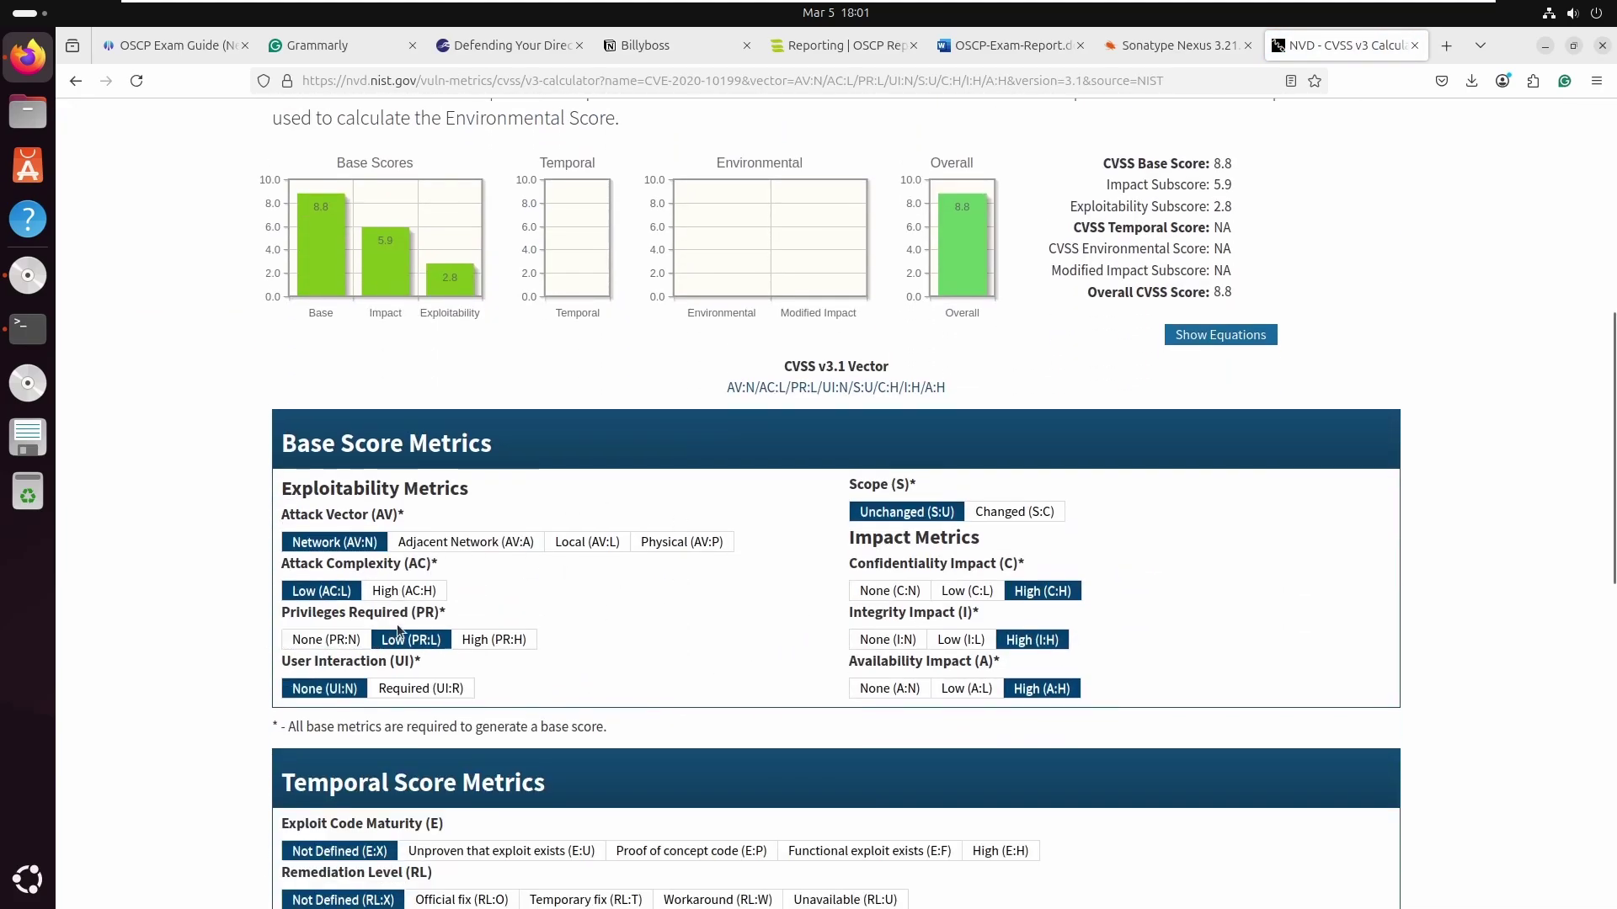
scroll(754, 484, "down", 2)
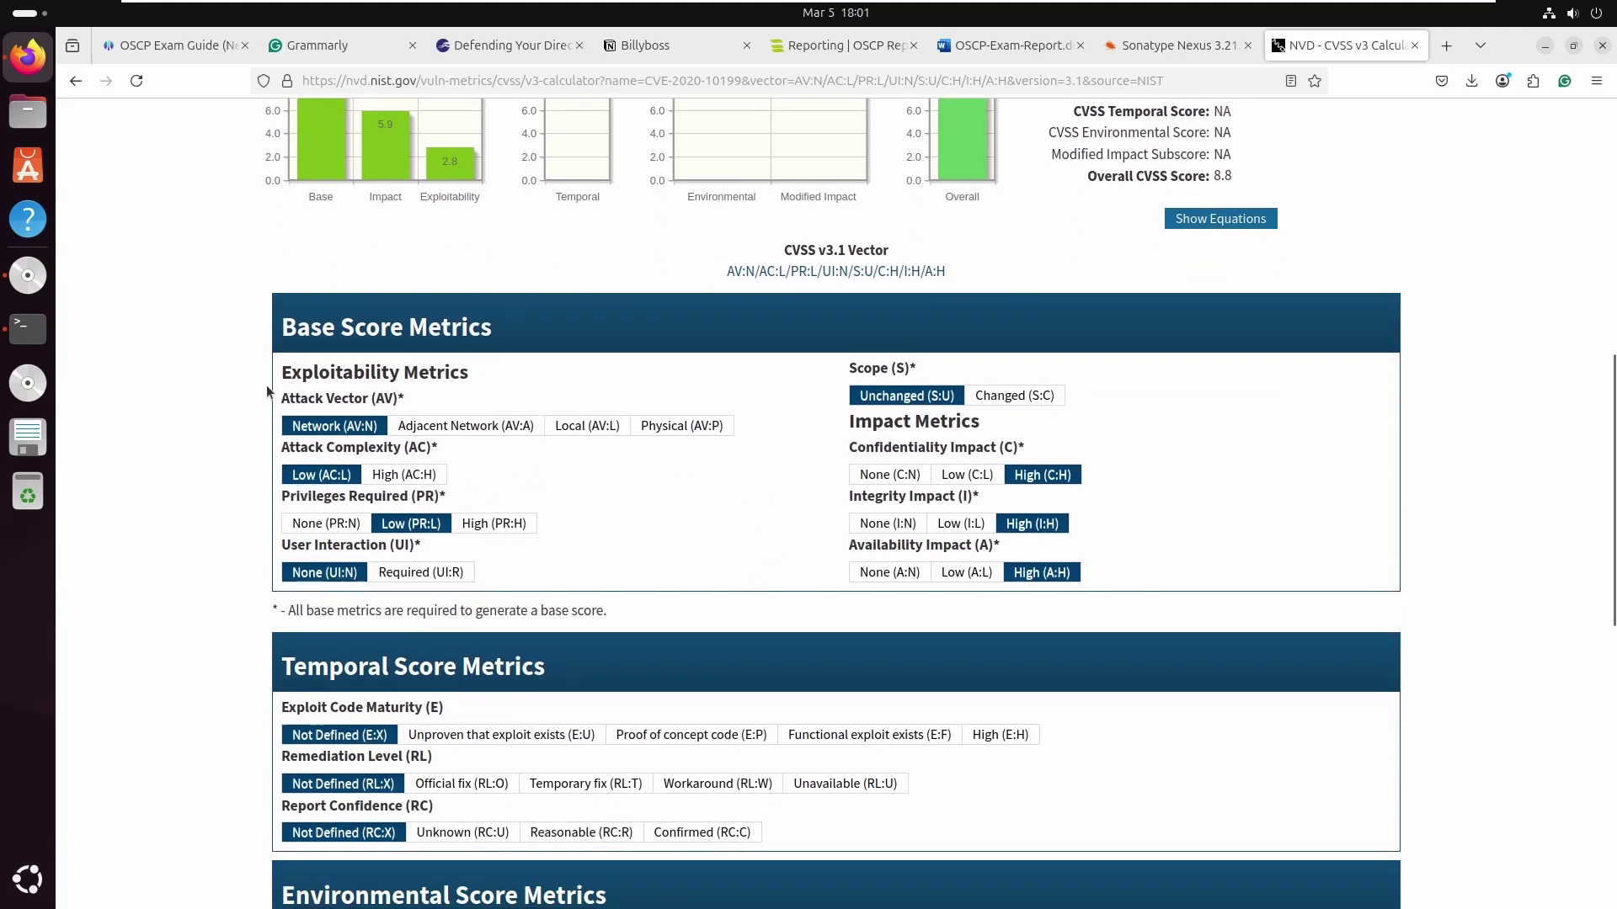
left_click_drag(286, 333, 1221, 596)
- Open the CVSS editor on the Billyboss finding, with the NVD calculator tab beside it
left_click(1197, 517)
left_click(826, 52)
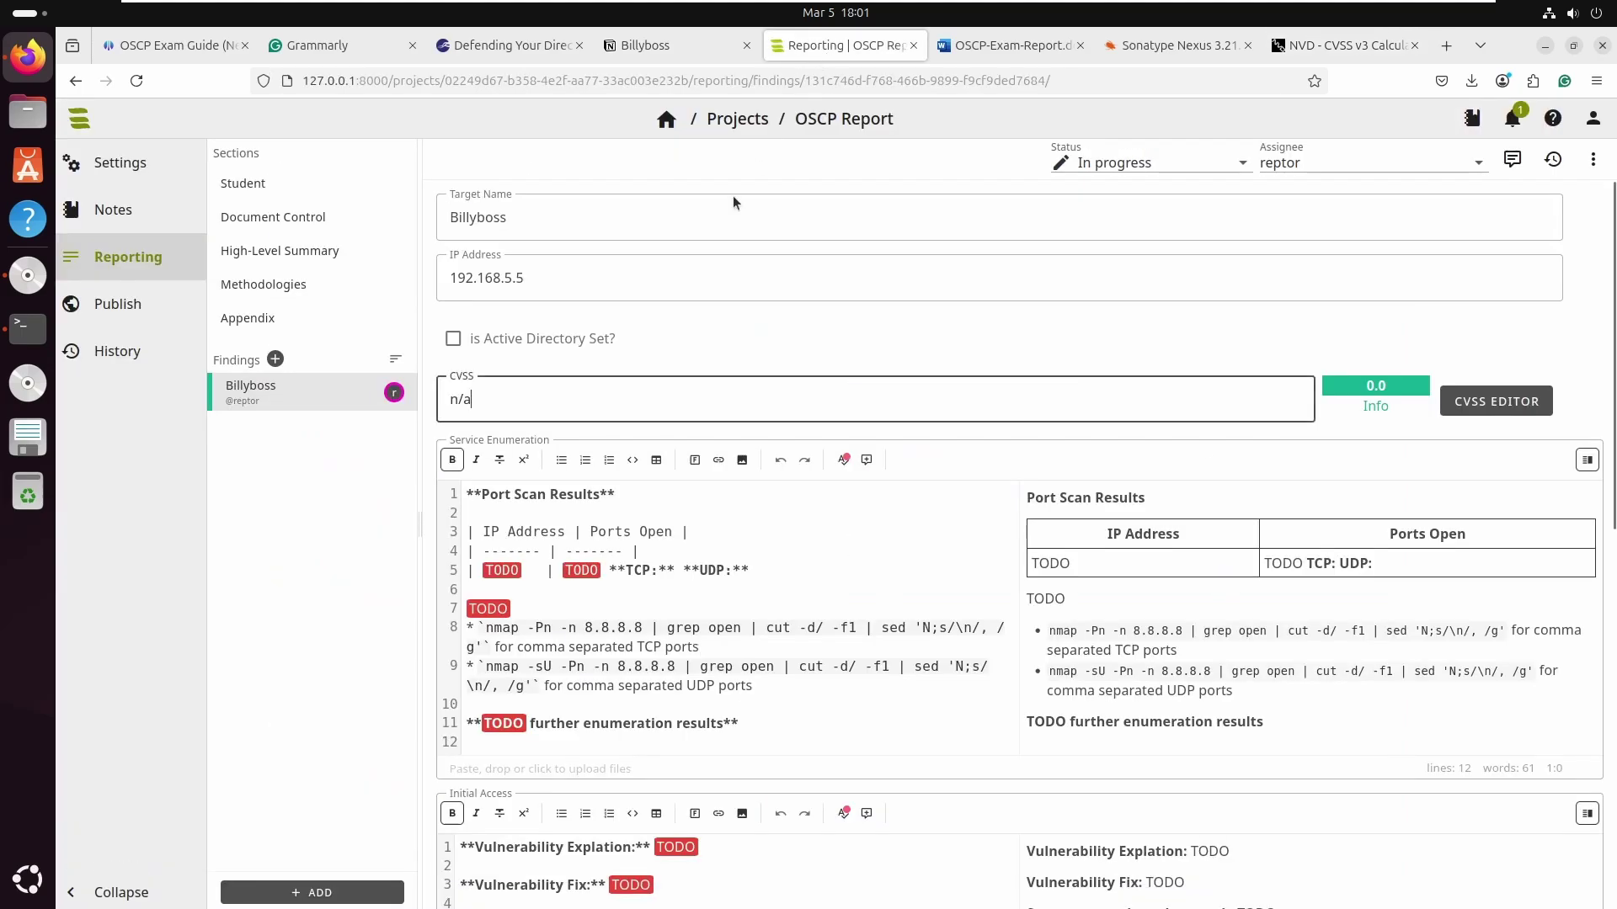
left_click(1496, 404)
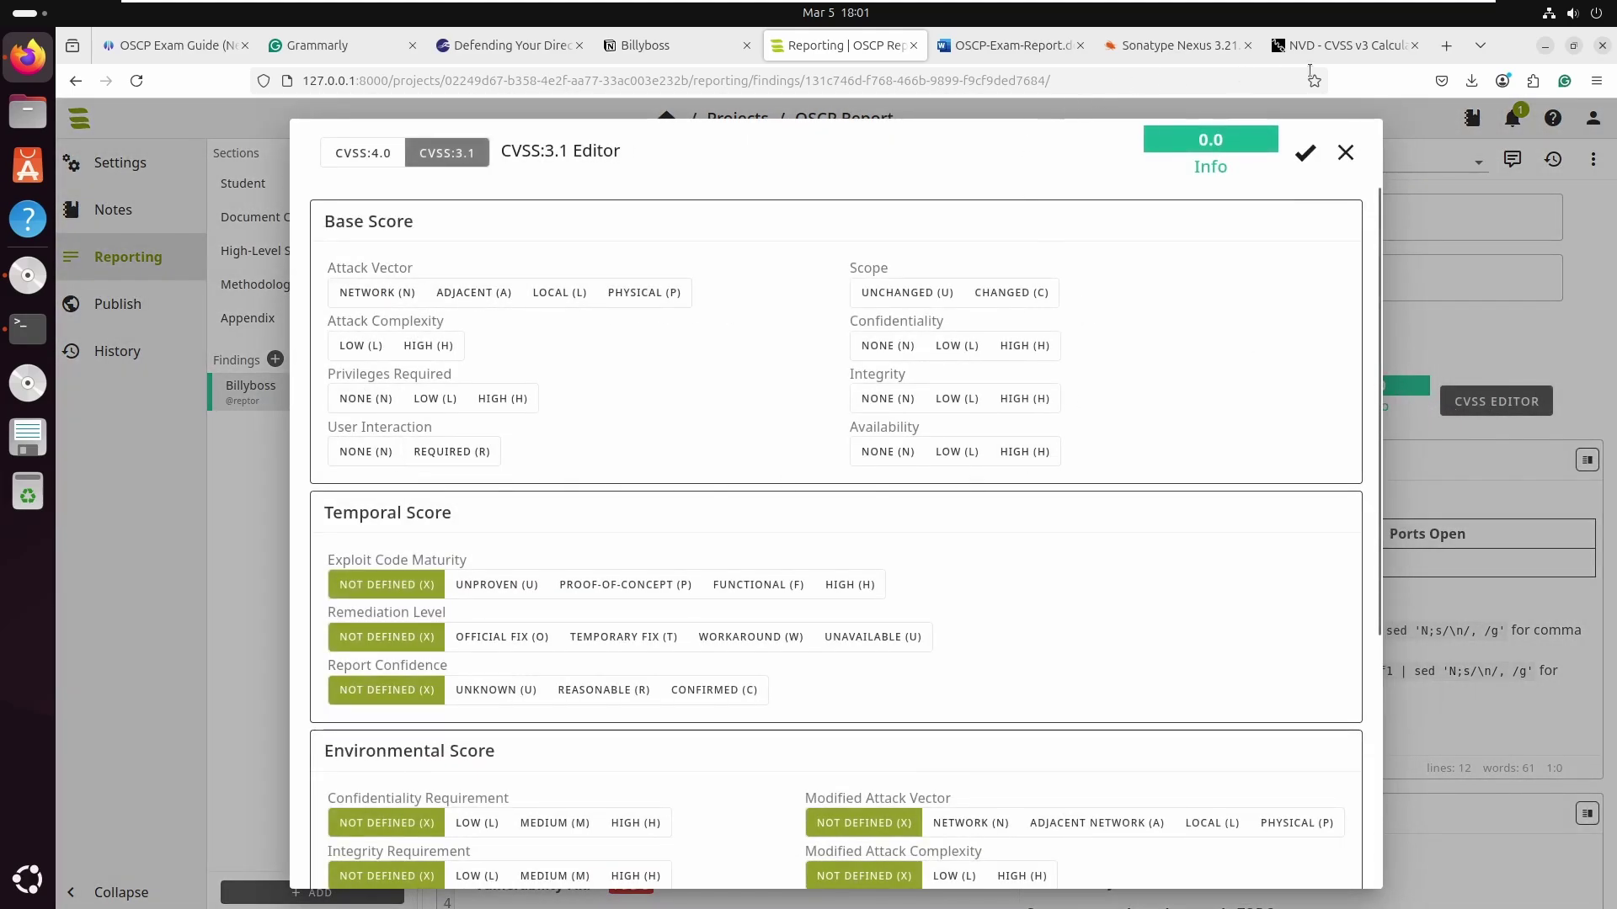
left_click_drag(1348, 47, 1045, 52)
- Select base metrics N, L, L, N, U, H, H, H and apply the 8.8 High vector
left_click(843, 46)
left_click(377, 293)
left_click(360, 345)
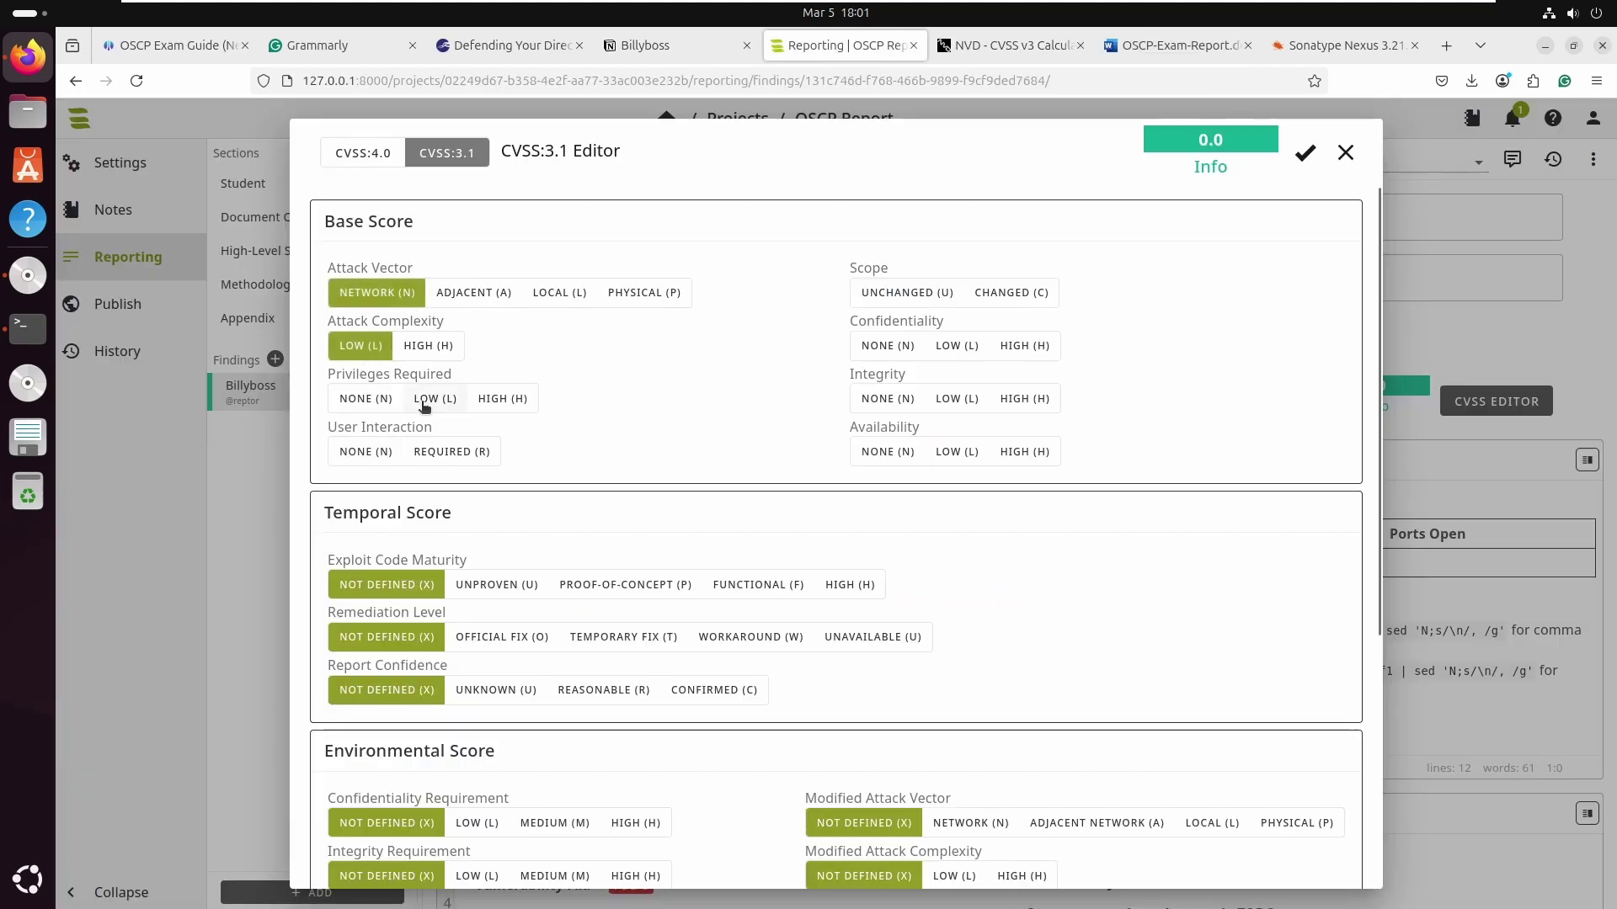
left_click(426, 398)
left_click(363, 452)
left_click(898, 294)
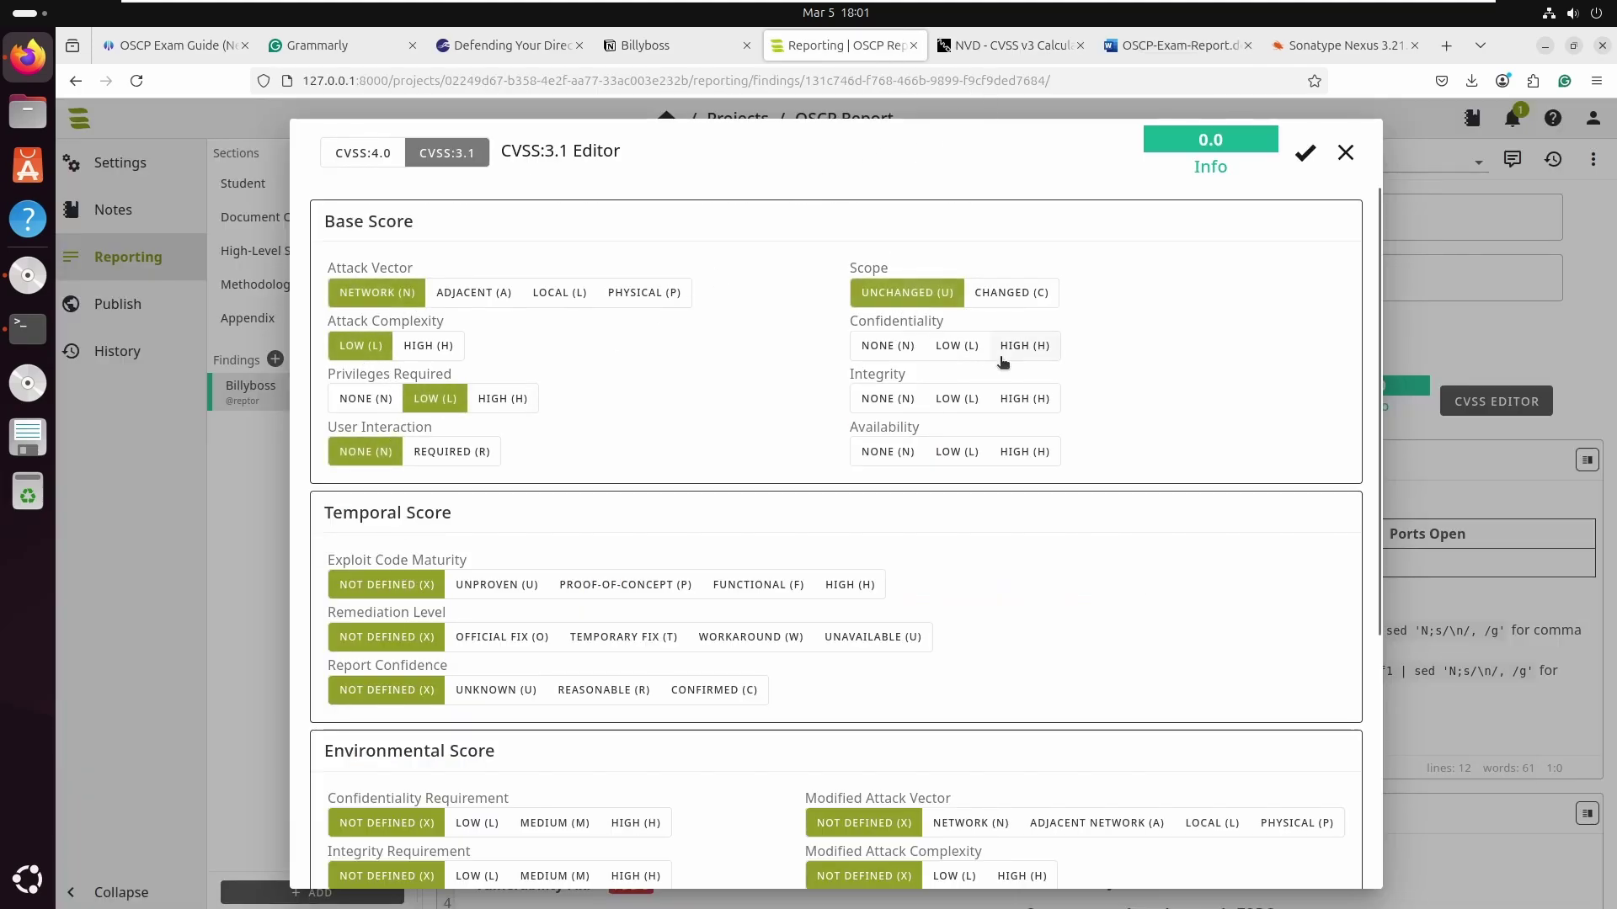
left_click(1011, 348)
left_click(1034, 403)
left_click(1034, 455)
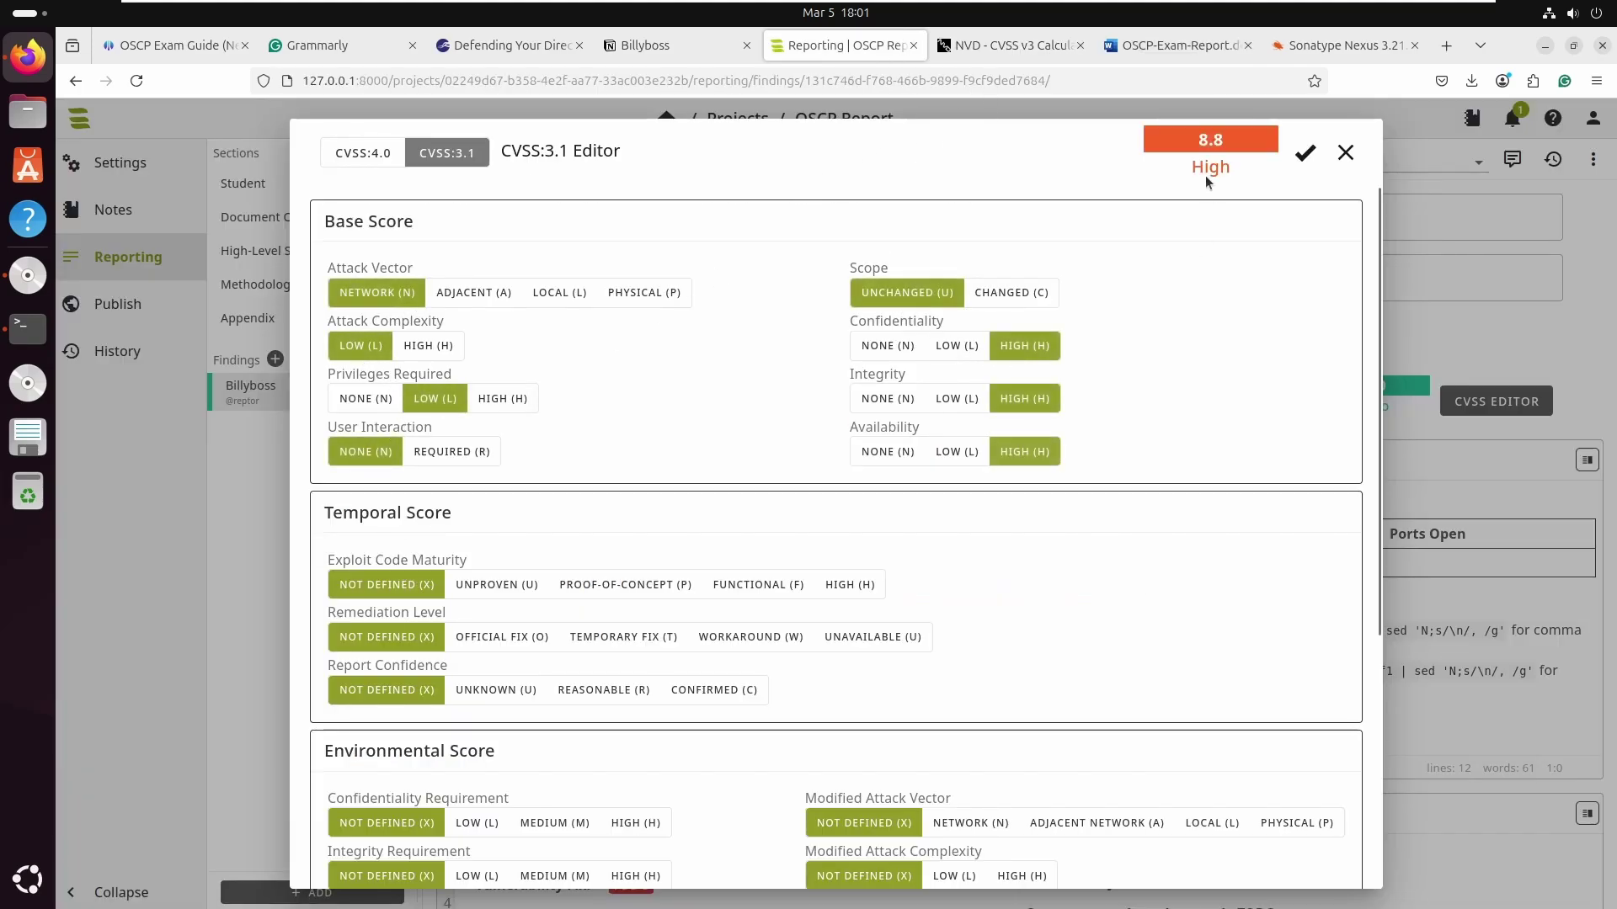
left_click(1306, 152)
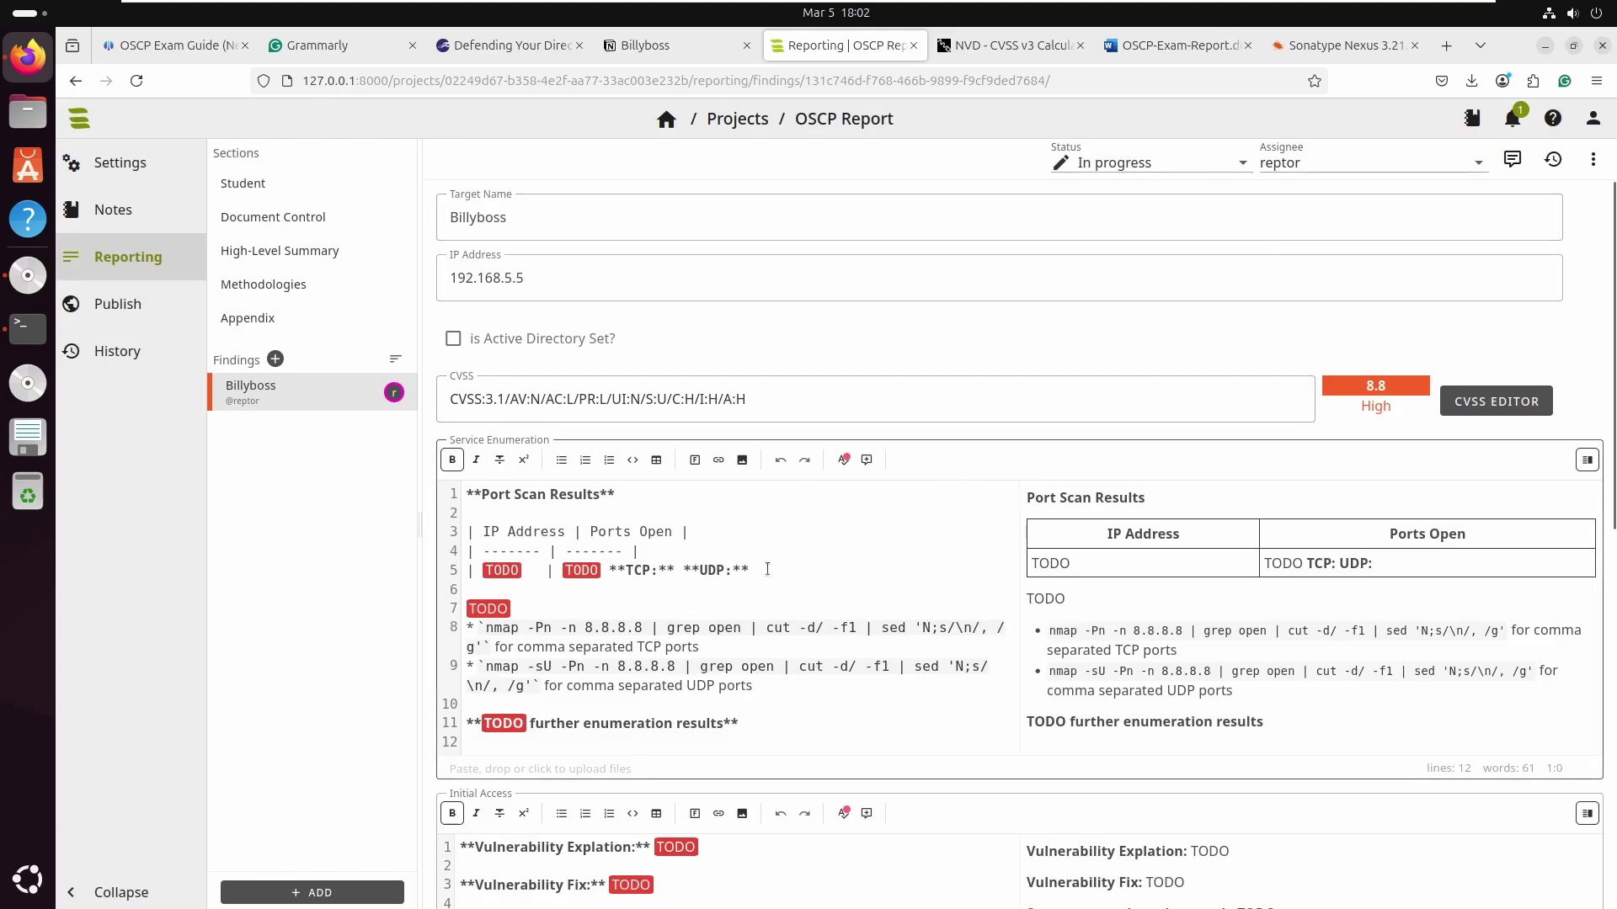
- Replace the UDP label so the port row lists TCP ports 21, 88, 443, 80
left_click_drag(749, 570, 683, 572)
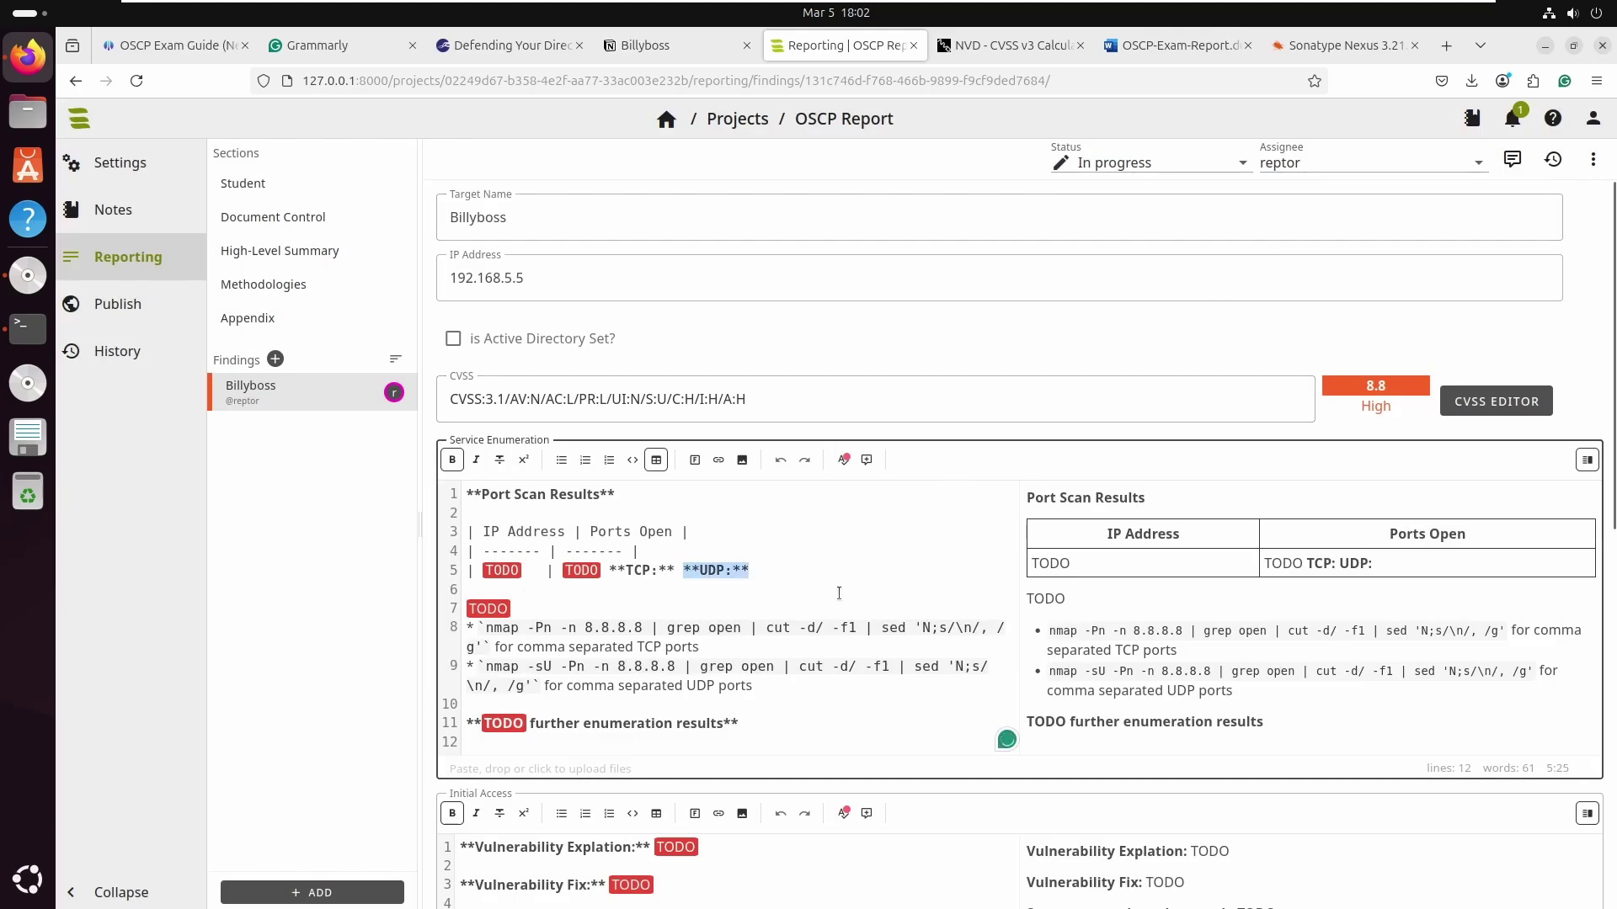
key("BackSpace")
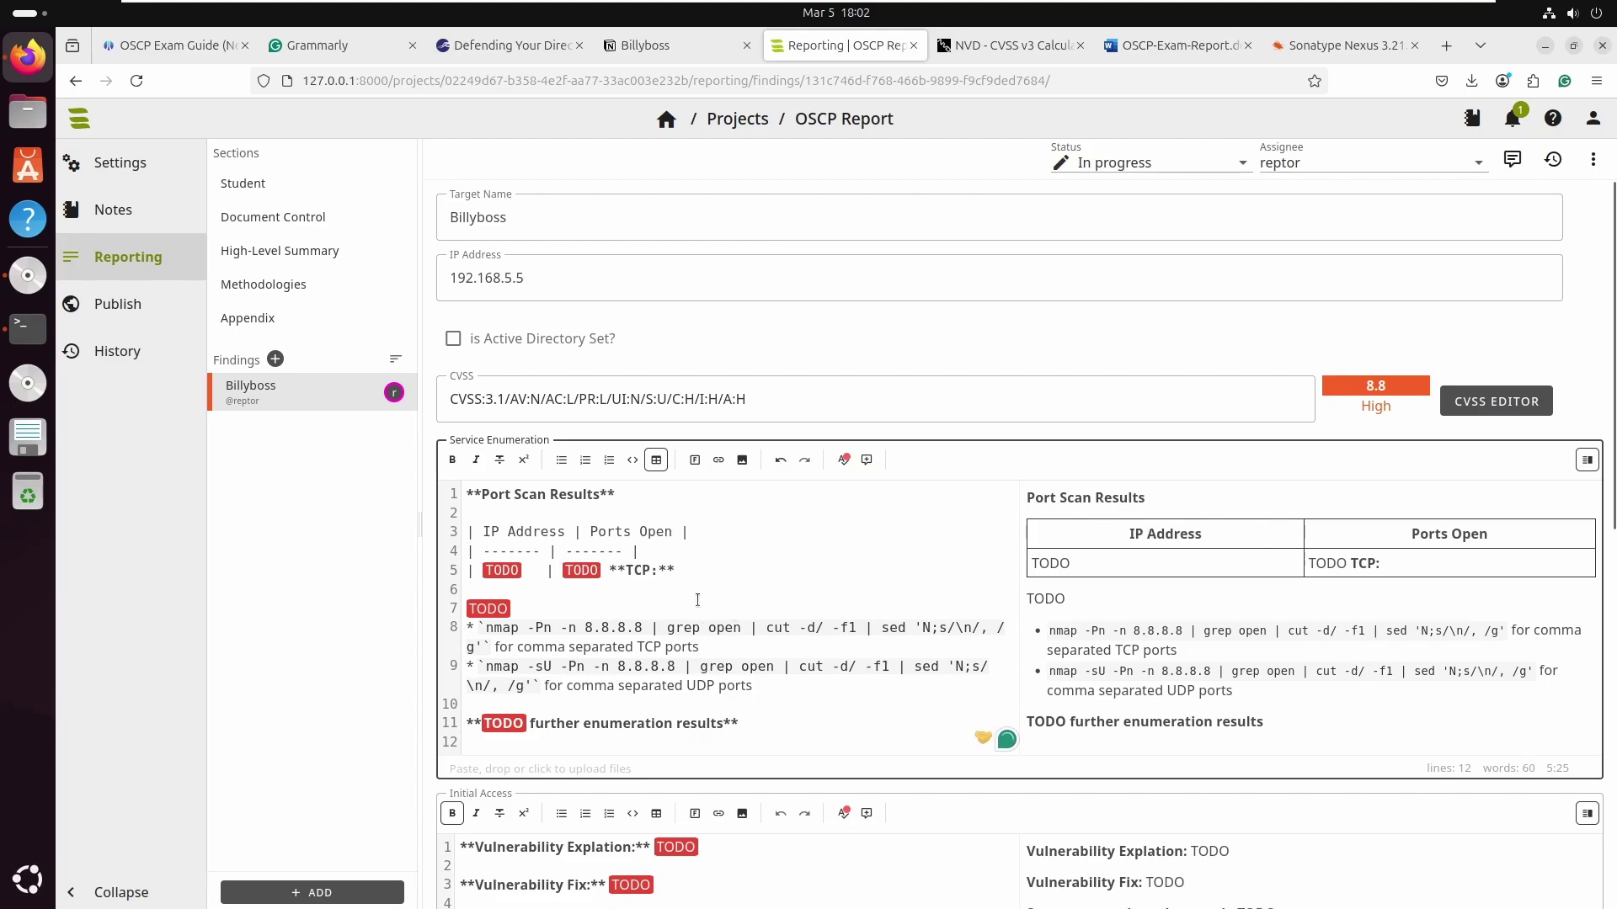
type("192")
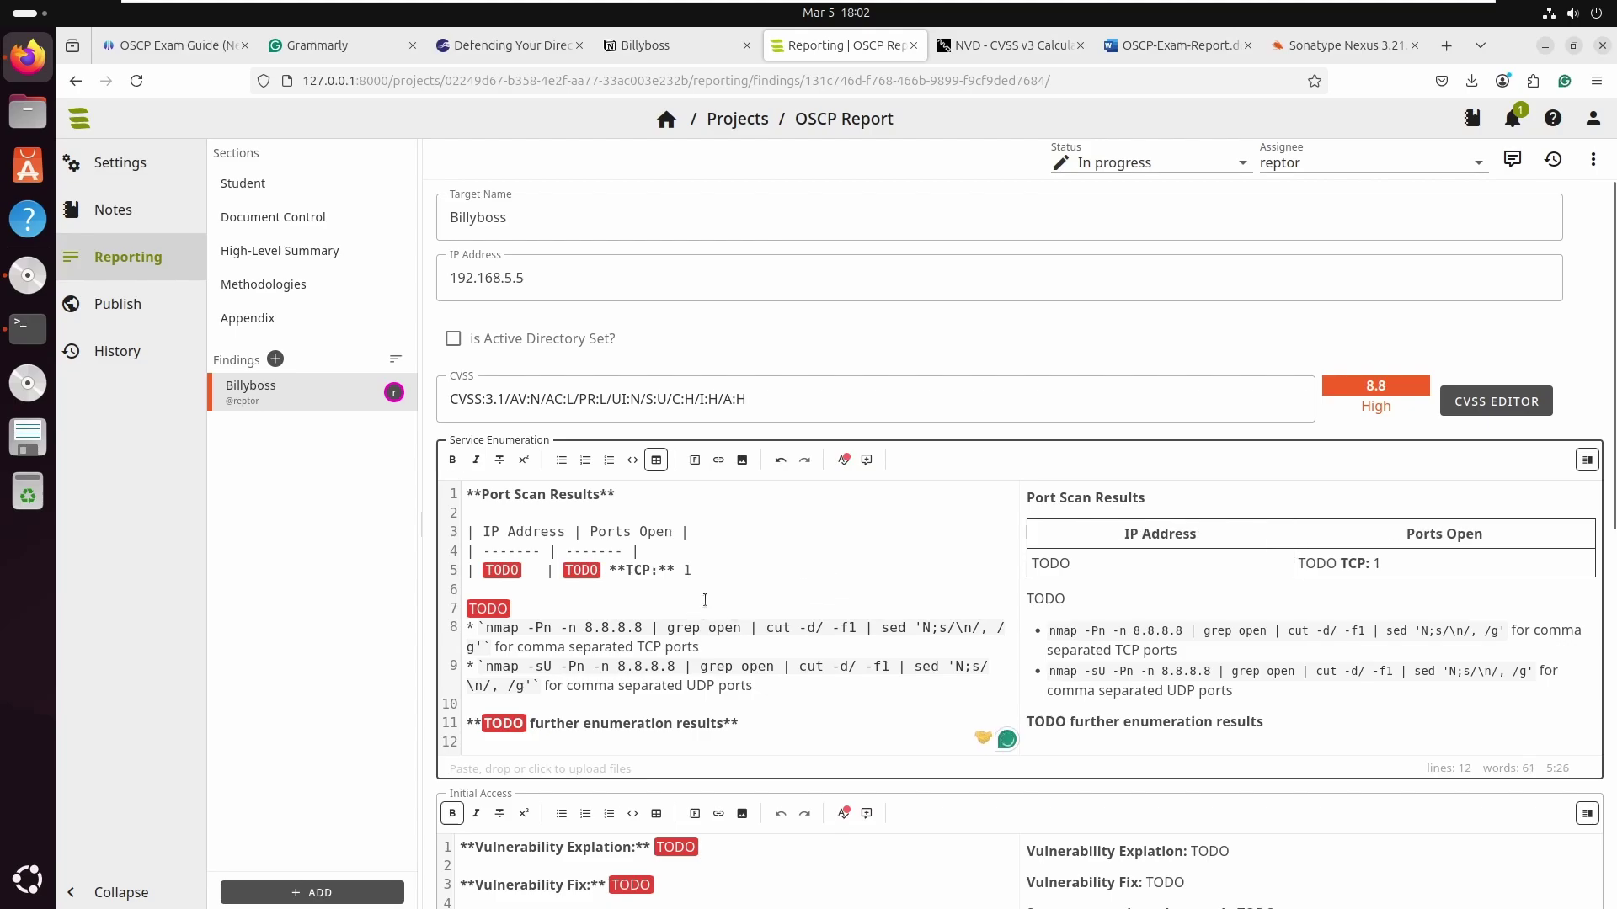
key("BackSpace")
key("BackSpace")
type("21,")
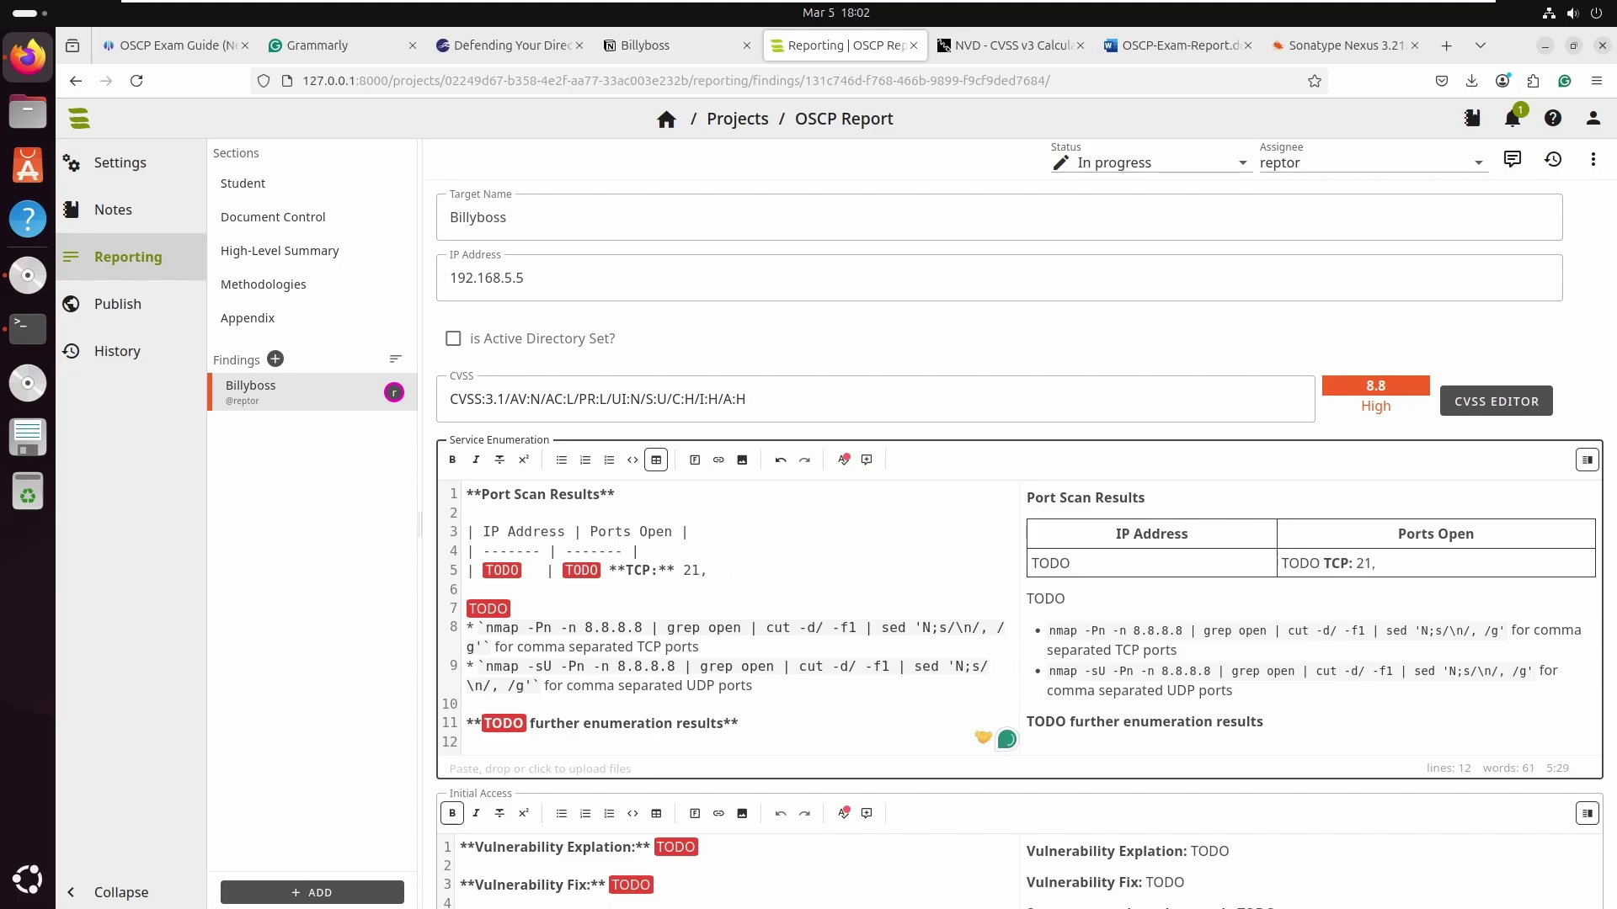
type(" 88, 443")
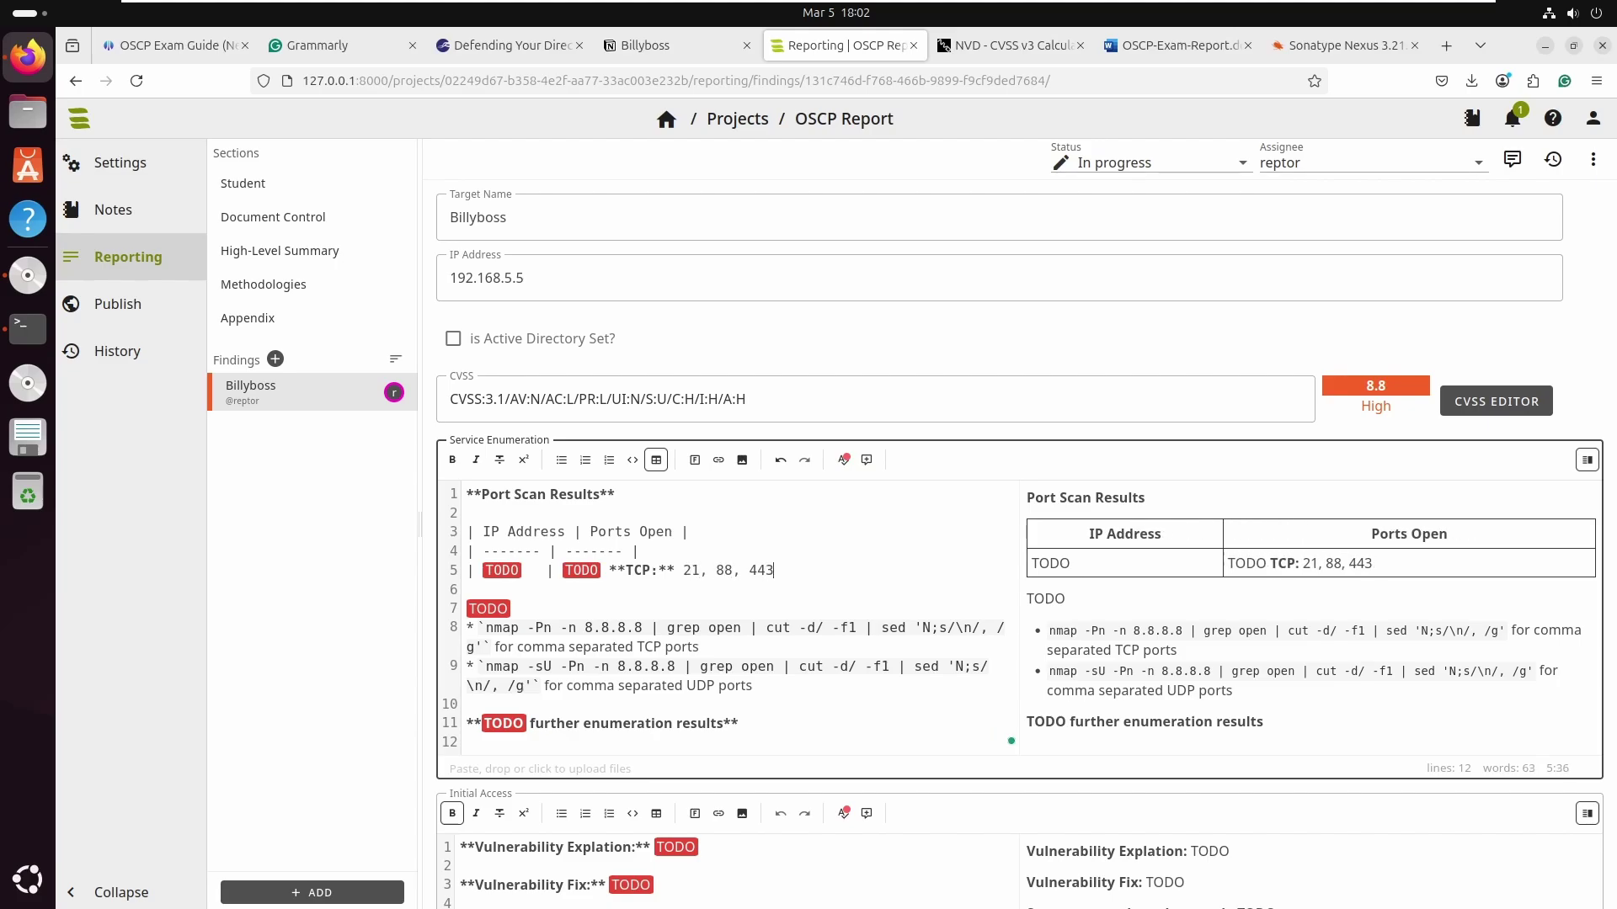
type(", 80")
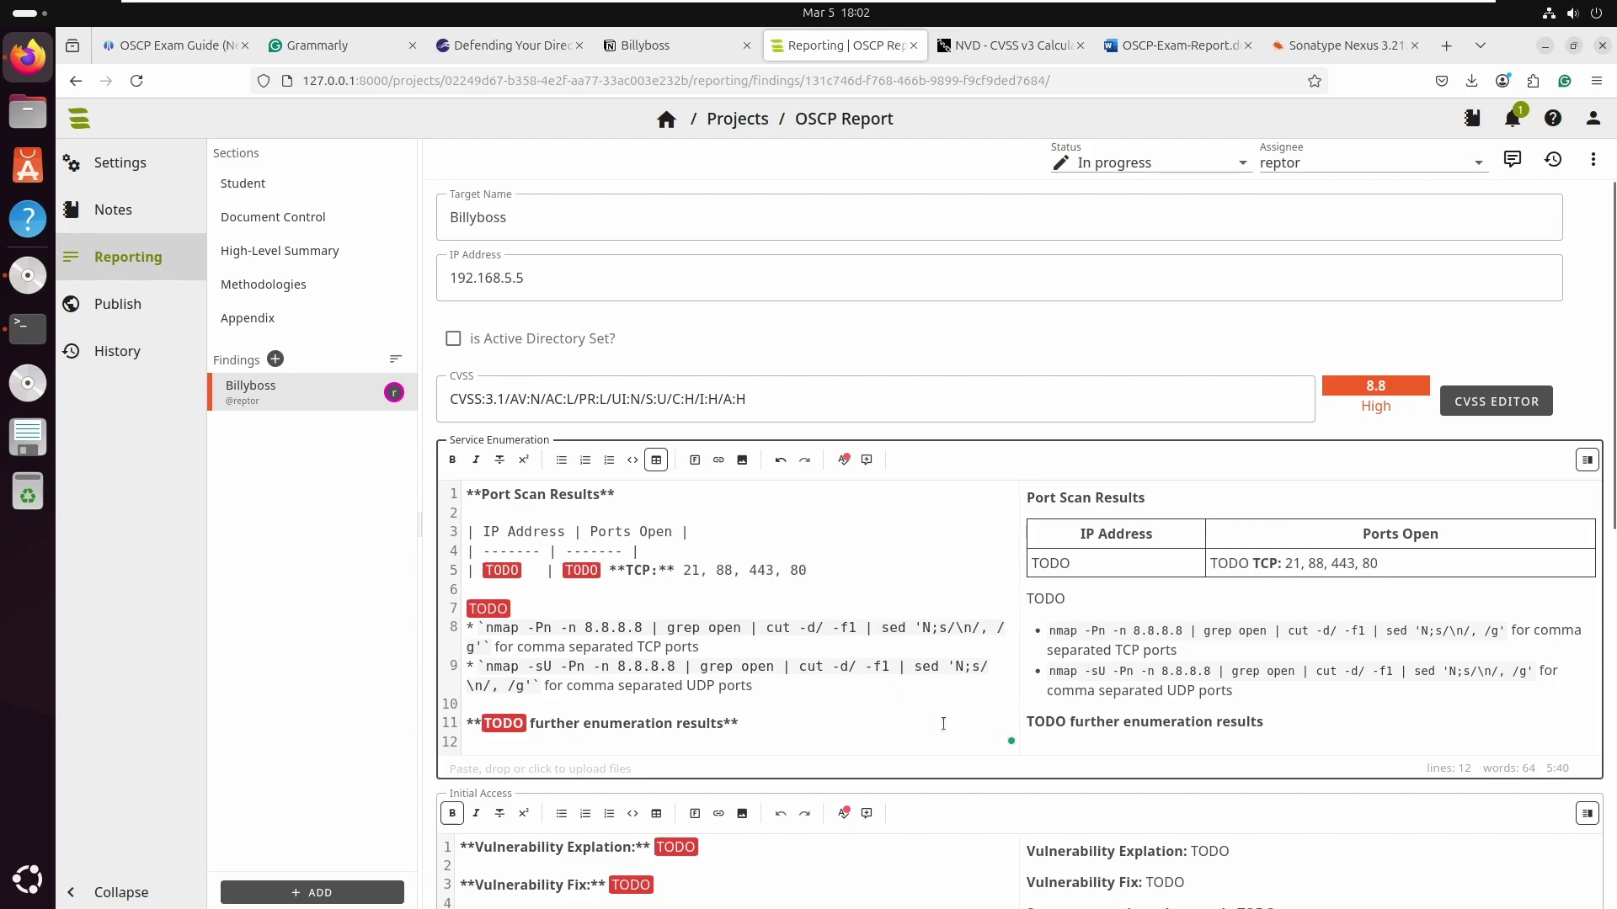
- Delete both TODO placeholders from that port scan table row
left_click_drag(531, 567, 474, 571)
key("BackSpace")
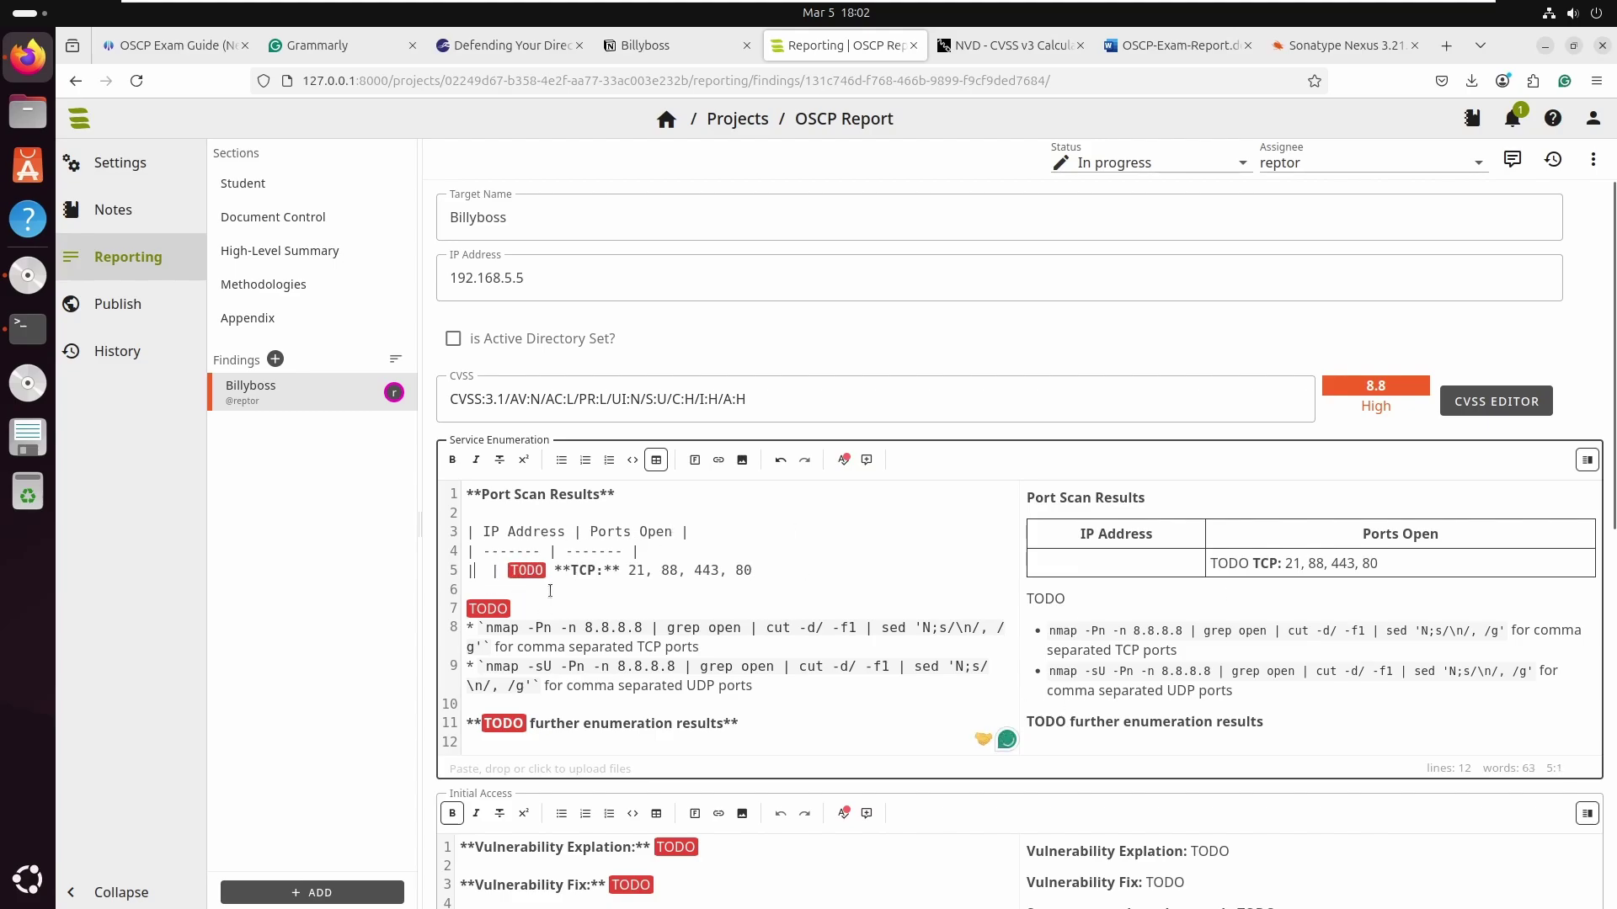
double_click(531, 570)
key("BackSpace")
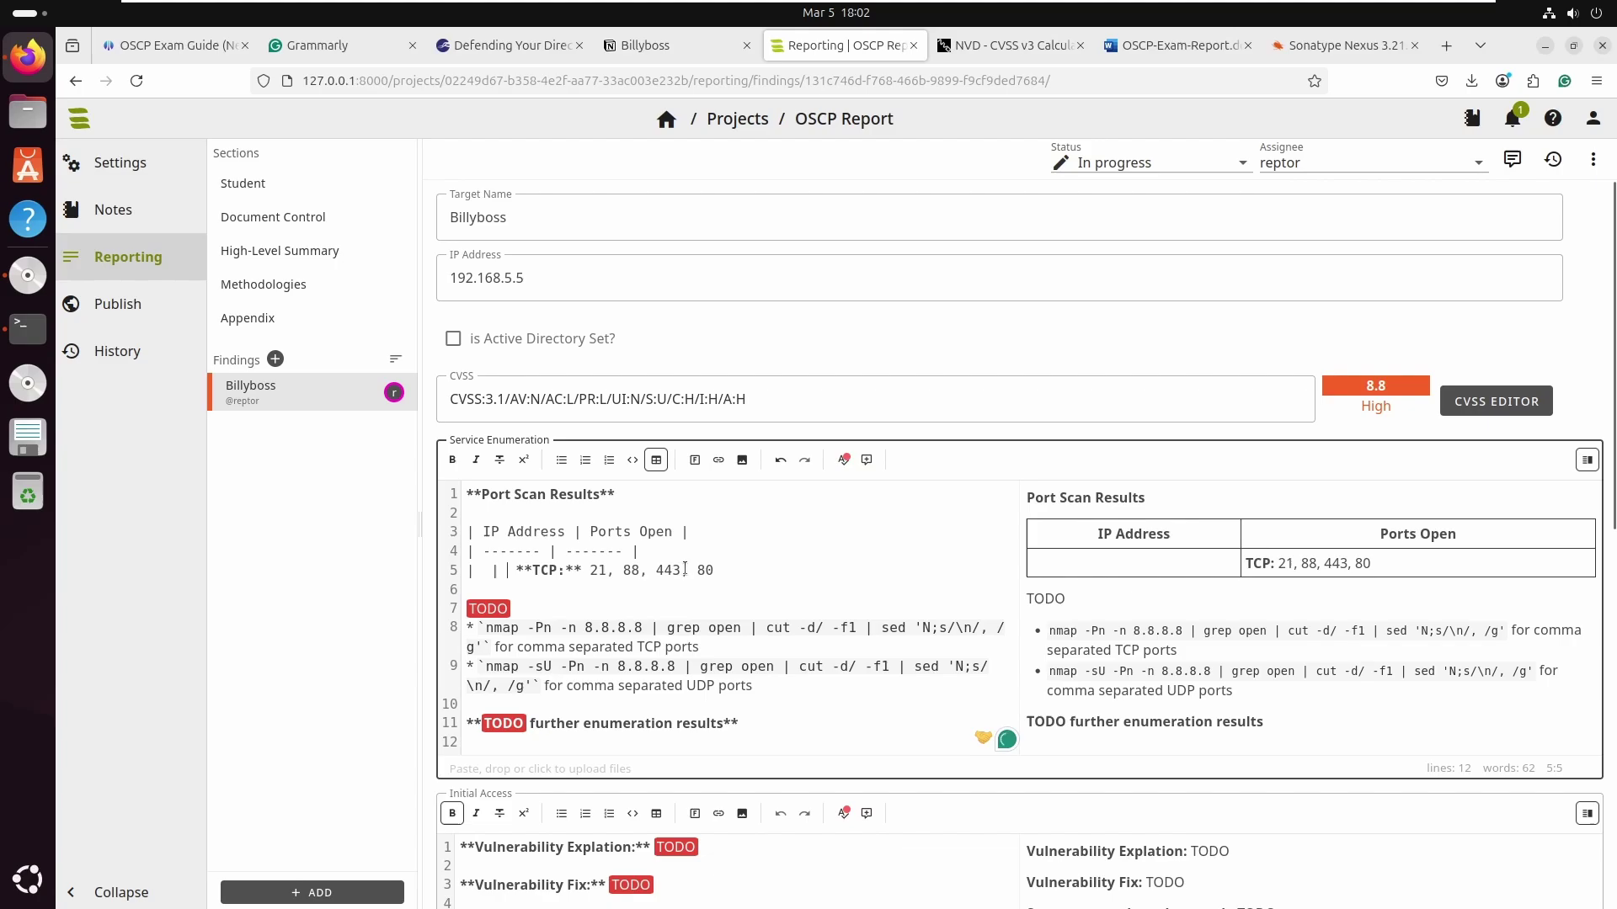
- Replace the UDP scan hint with inline code `sudo rustscan billyboss.pg -- -Pn -sC -sV`
left_click(527, 608)
left_click_drag(755, 687, 998, 628)
key("BackSpace")
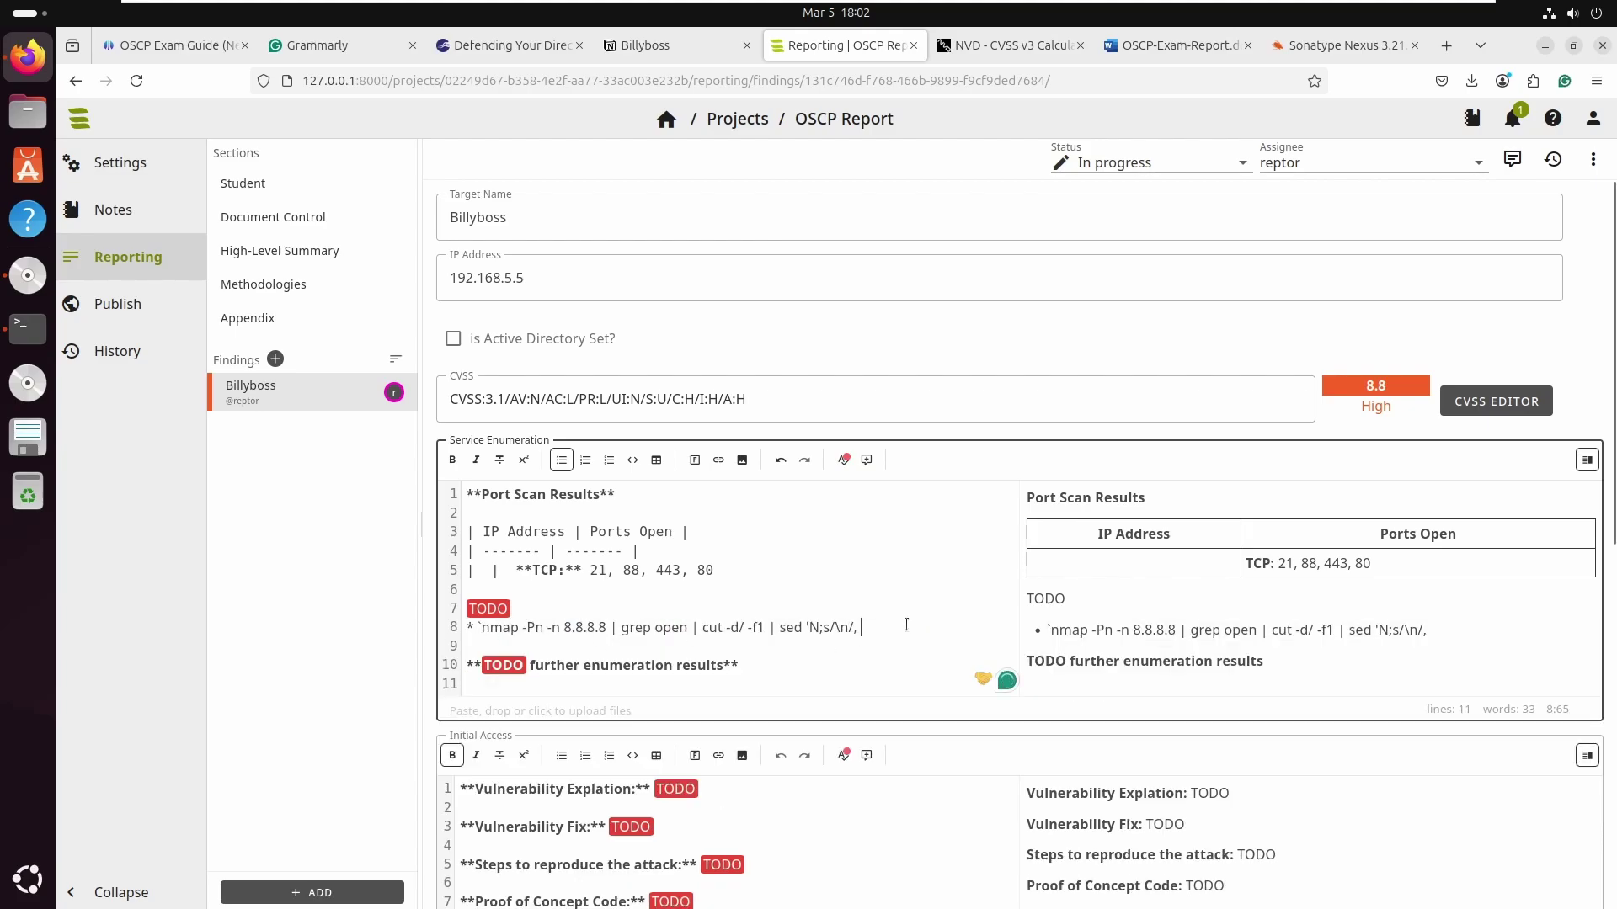
key("Return")
key("Return")
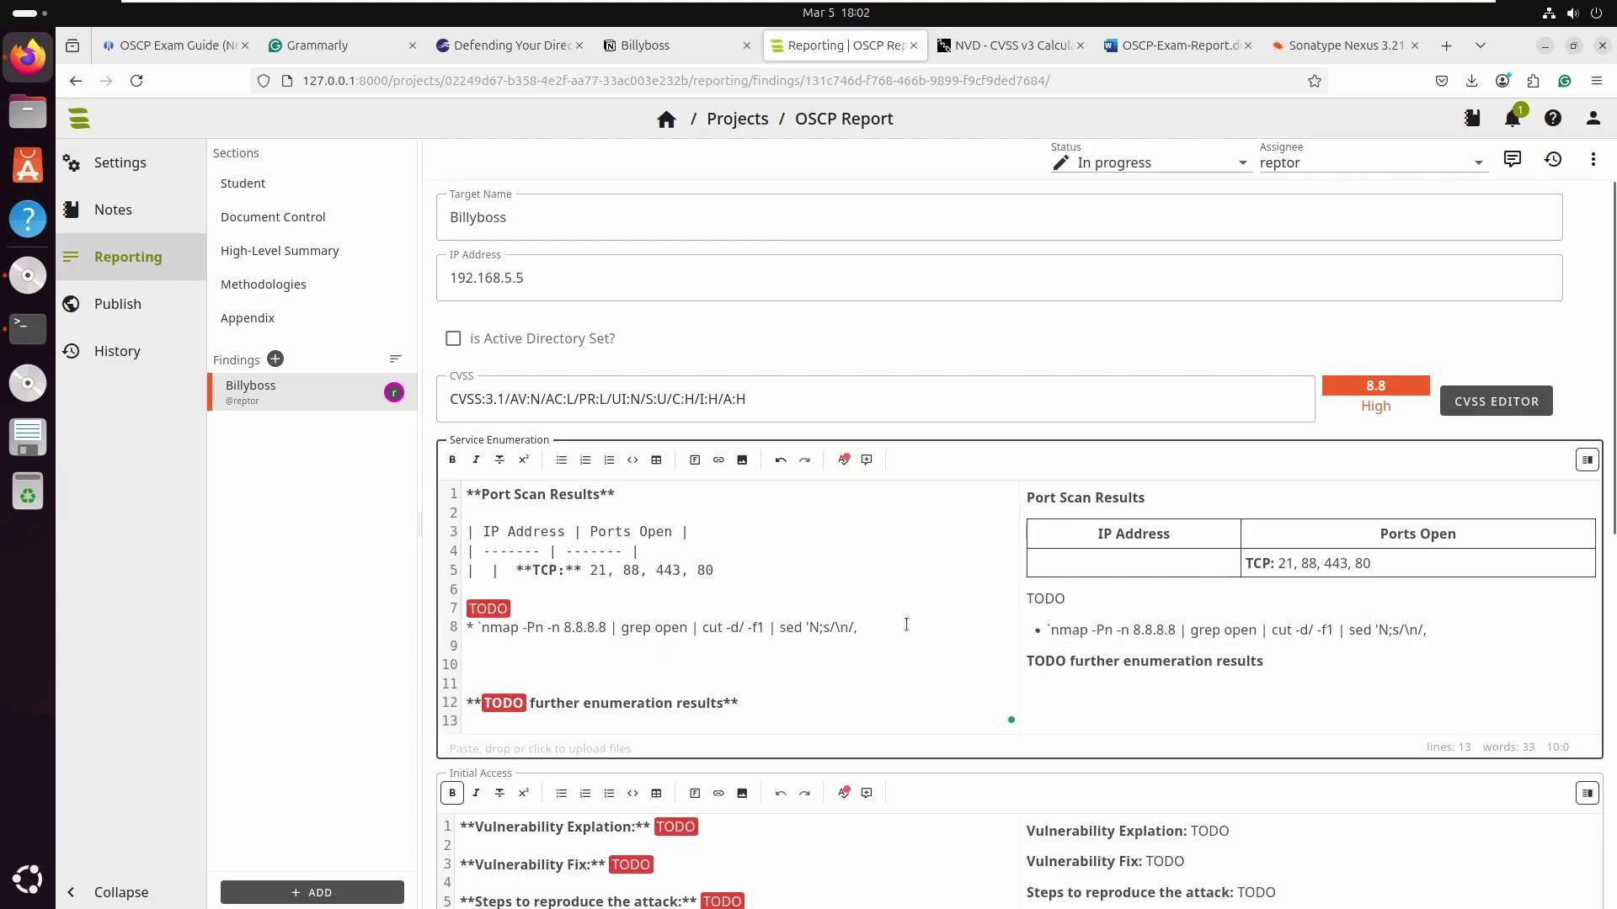
type("`")
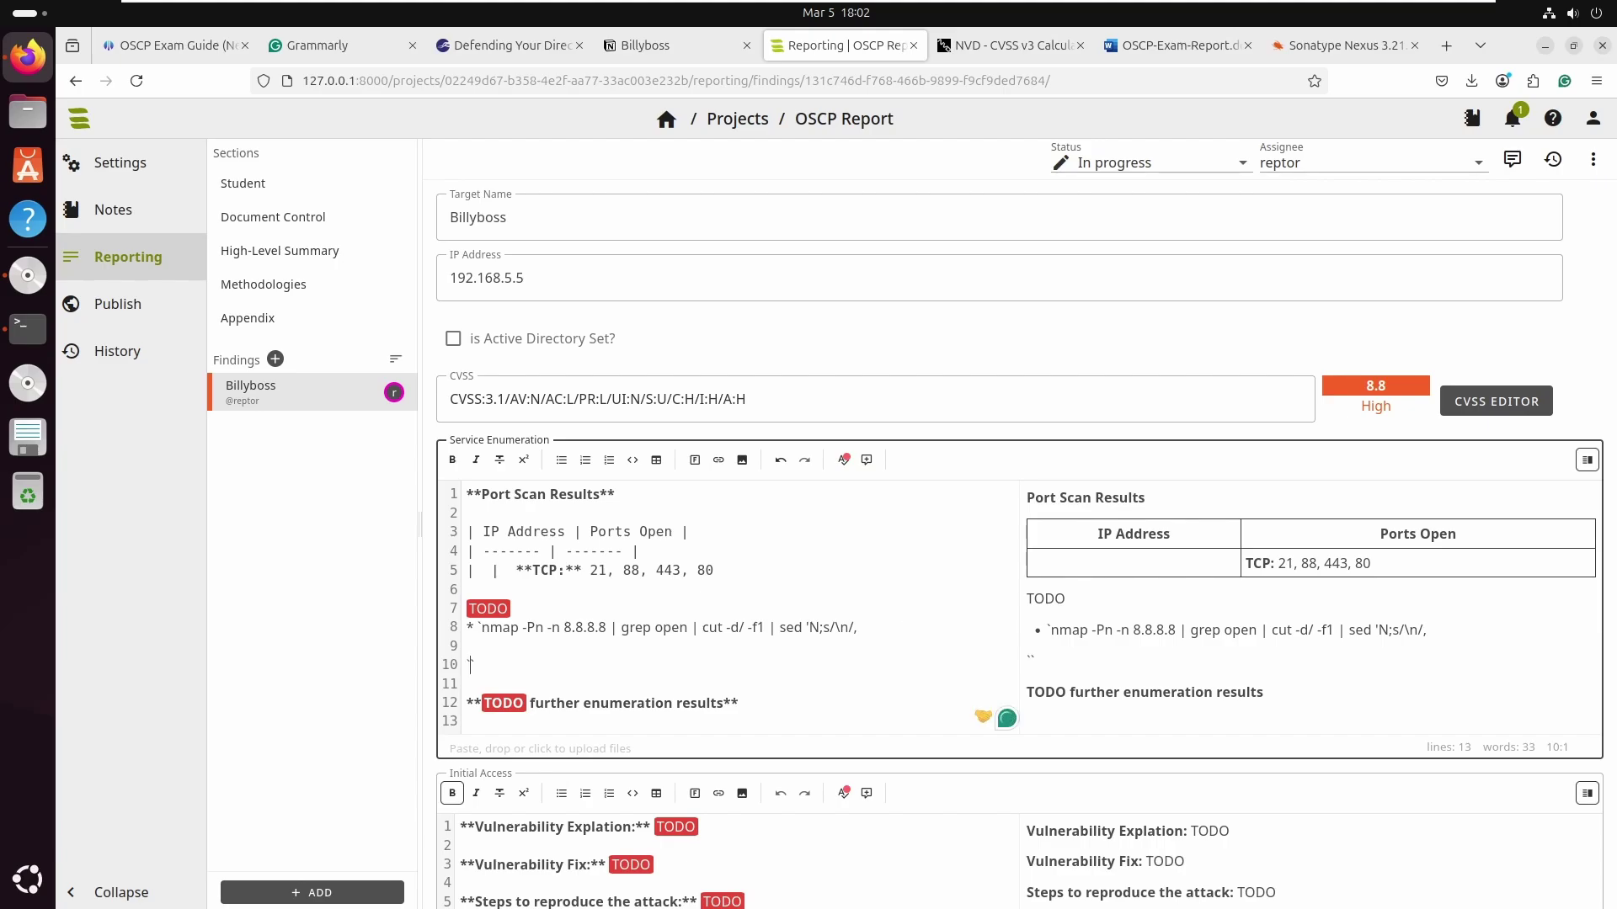
type("sudo rustscan billyboss.pg -- -Pn -sC -sV")
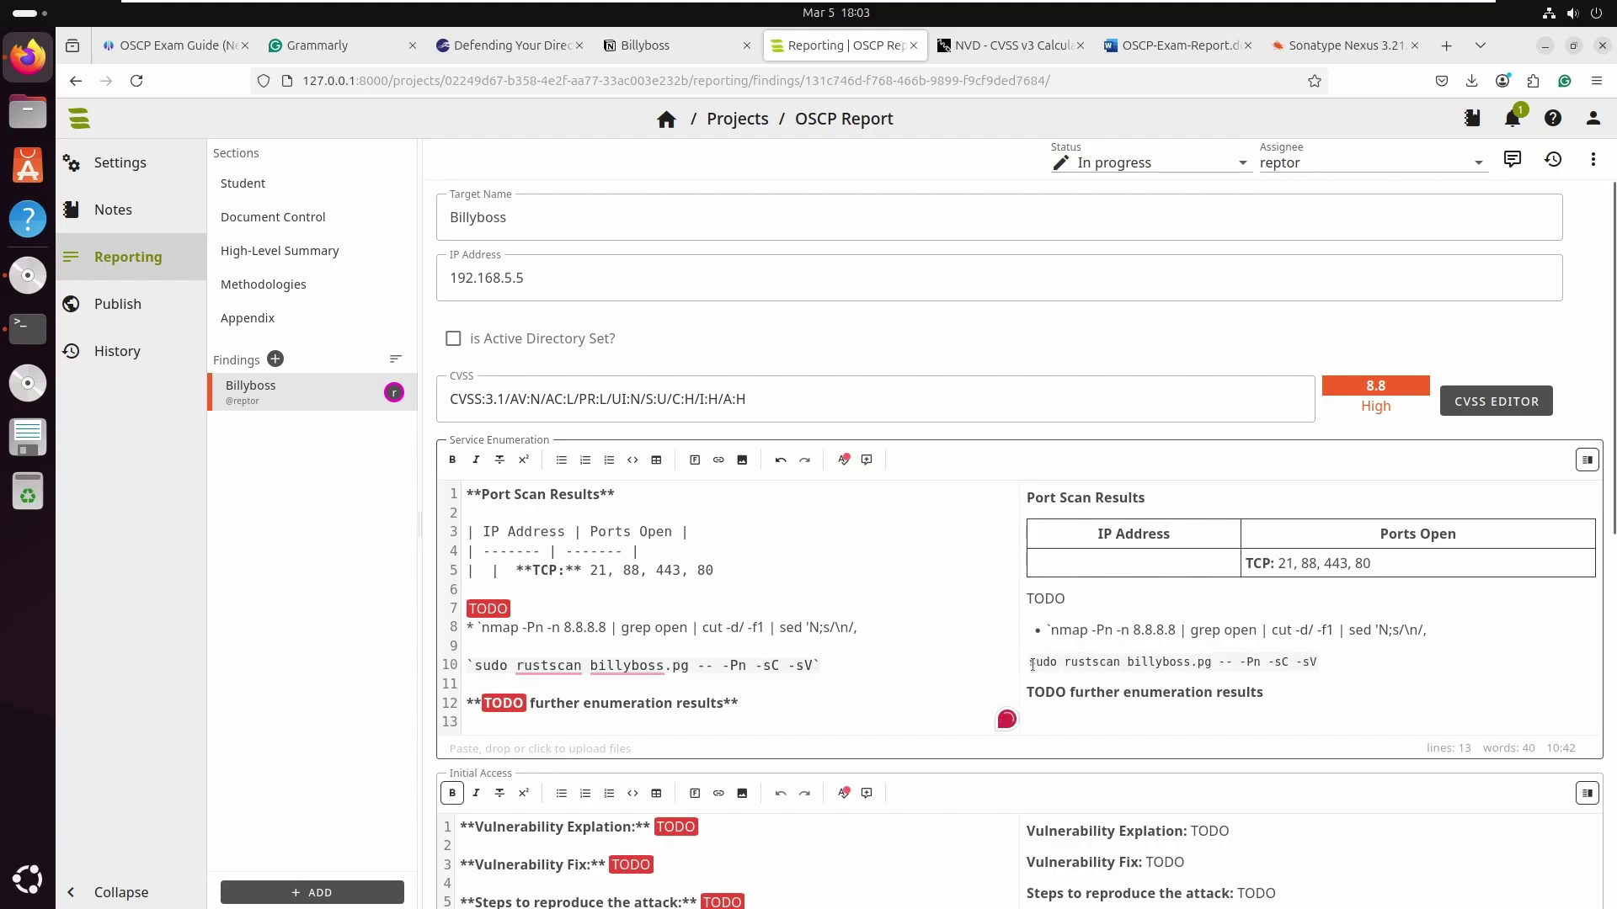
- Check the rendered command in the preview and add a new line below the further enumeration results heading
left_click_drag(1036, 665, 1270, 669)
left_click(1334, 673)
mouse_move(1029, 670)
left_mouse_down()
mouse_move(1332, 664)
mouse_move(1026, 666)
left_mouse_up()
left_click(1332, 664)
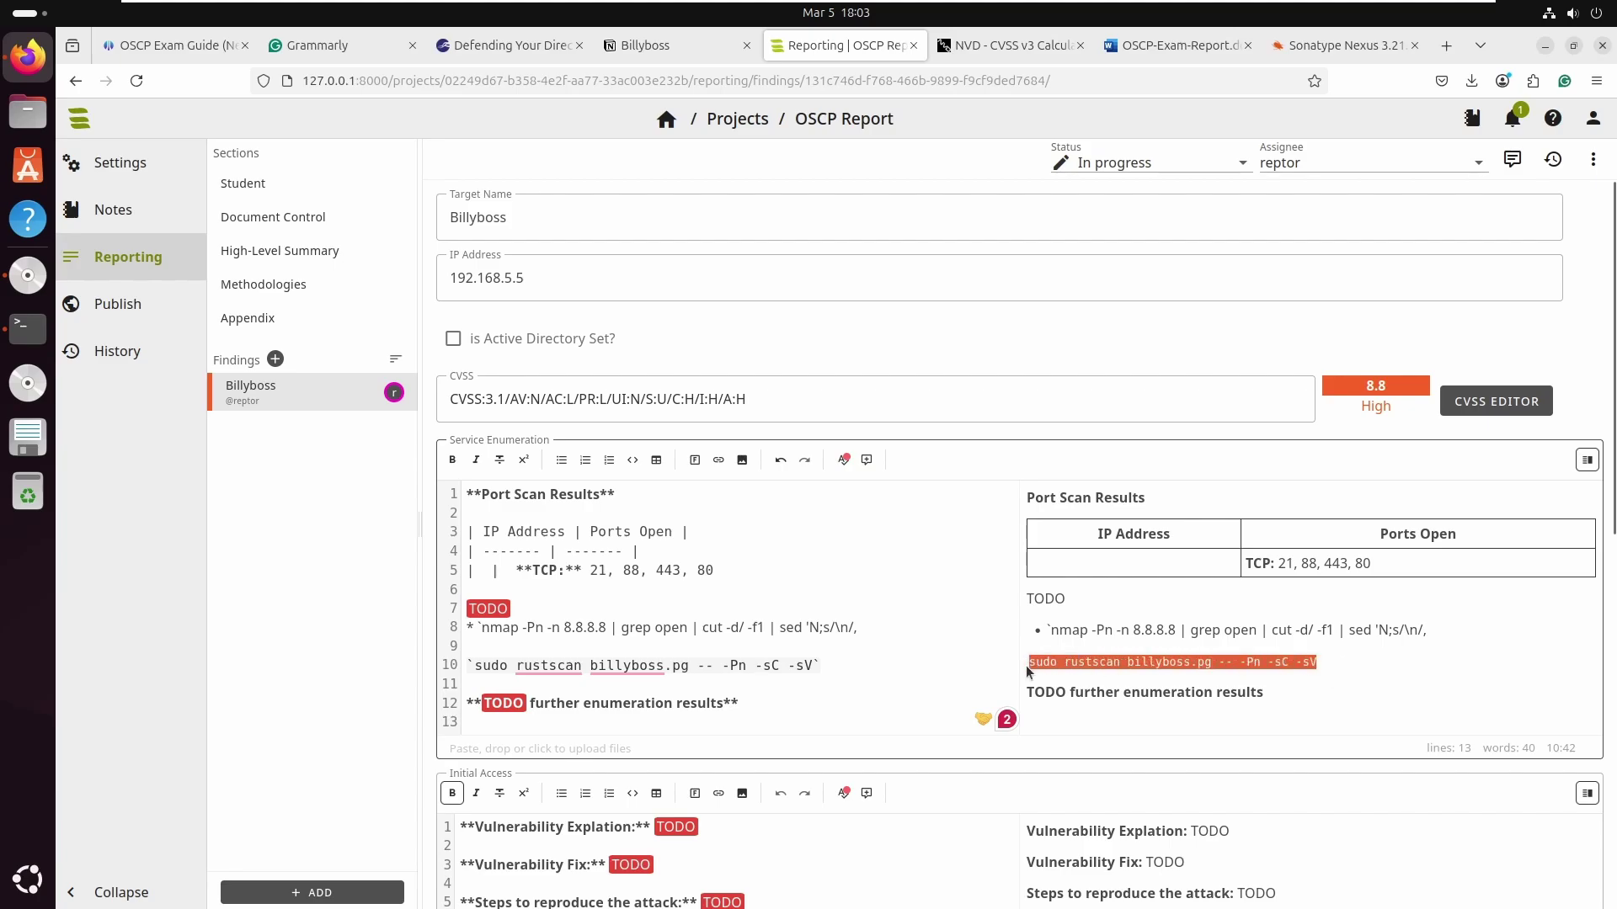
left_click(1026, 665)
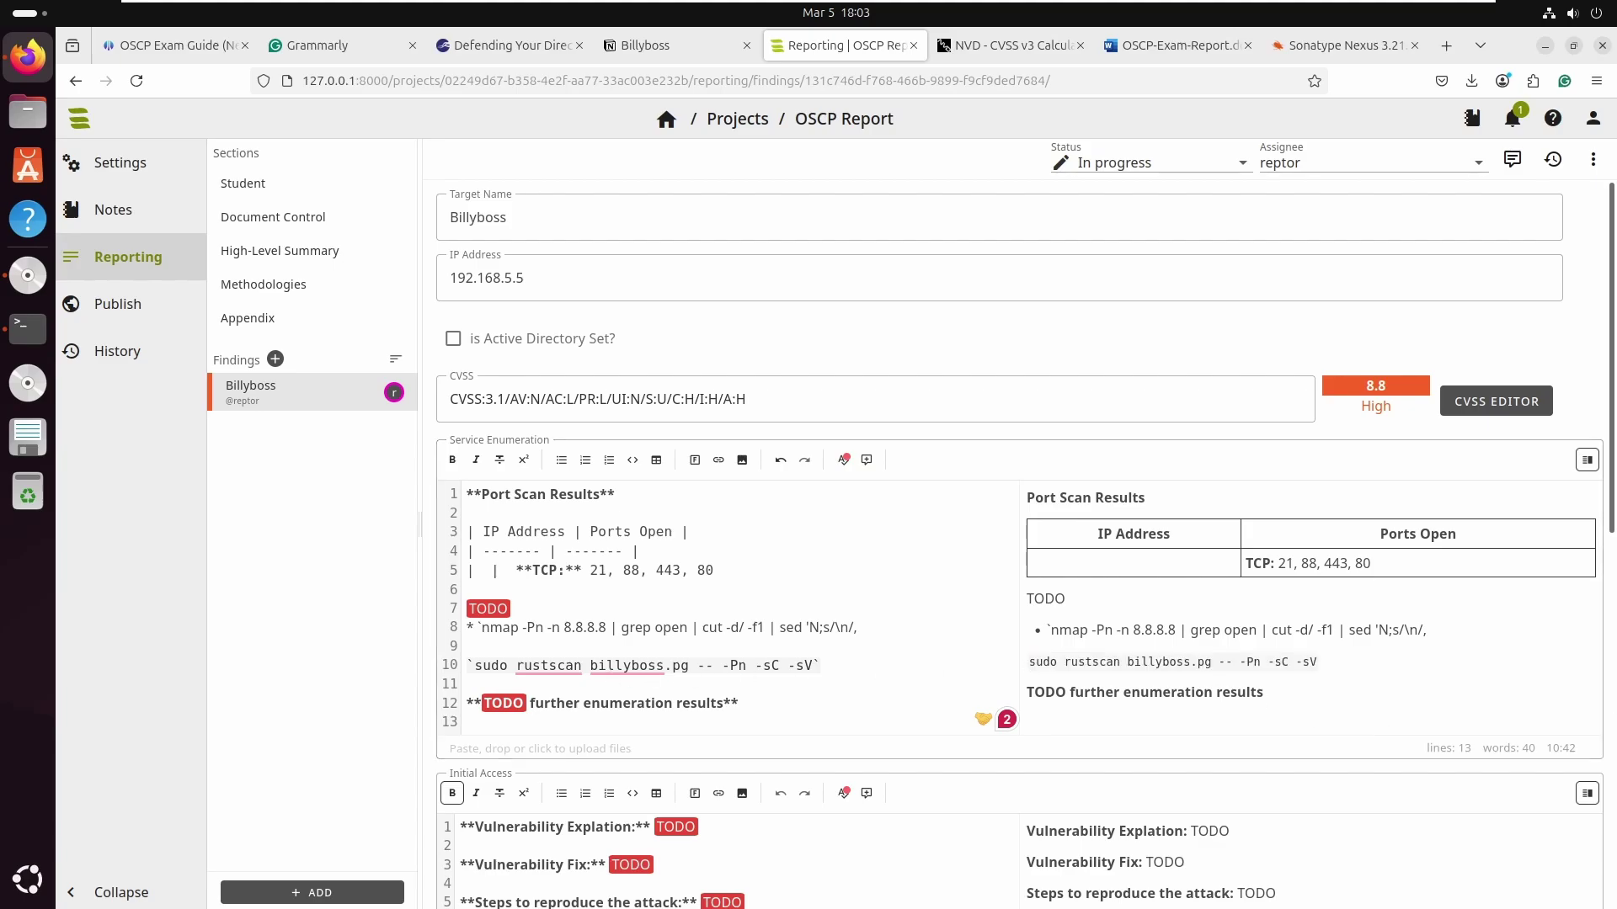
left_click(788, 703)
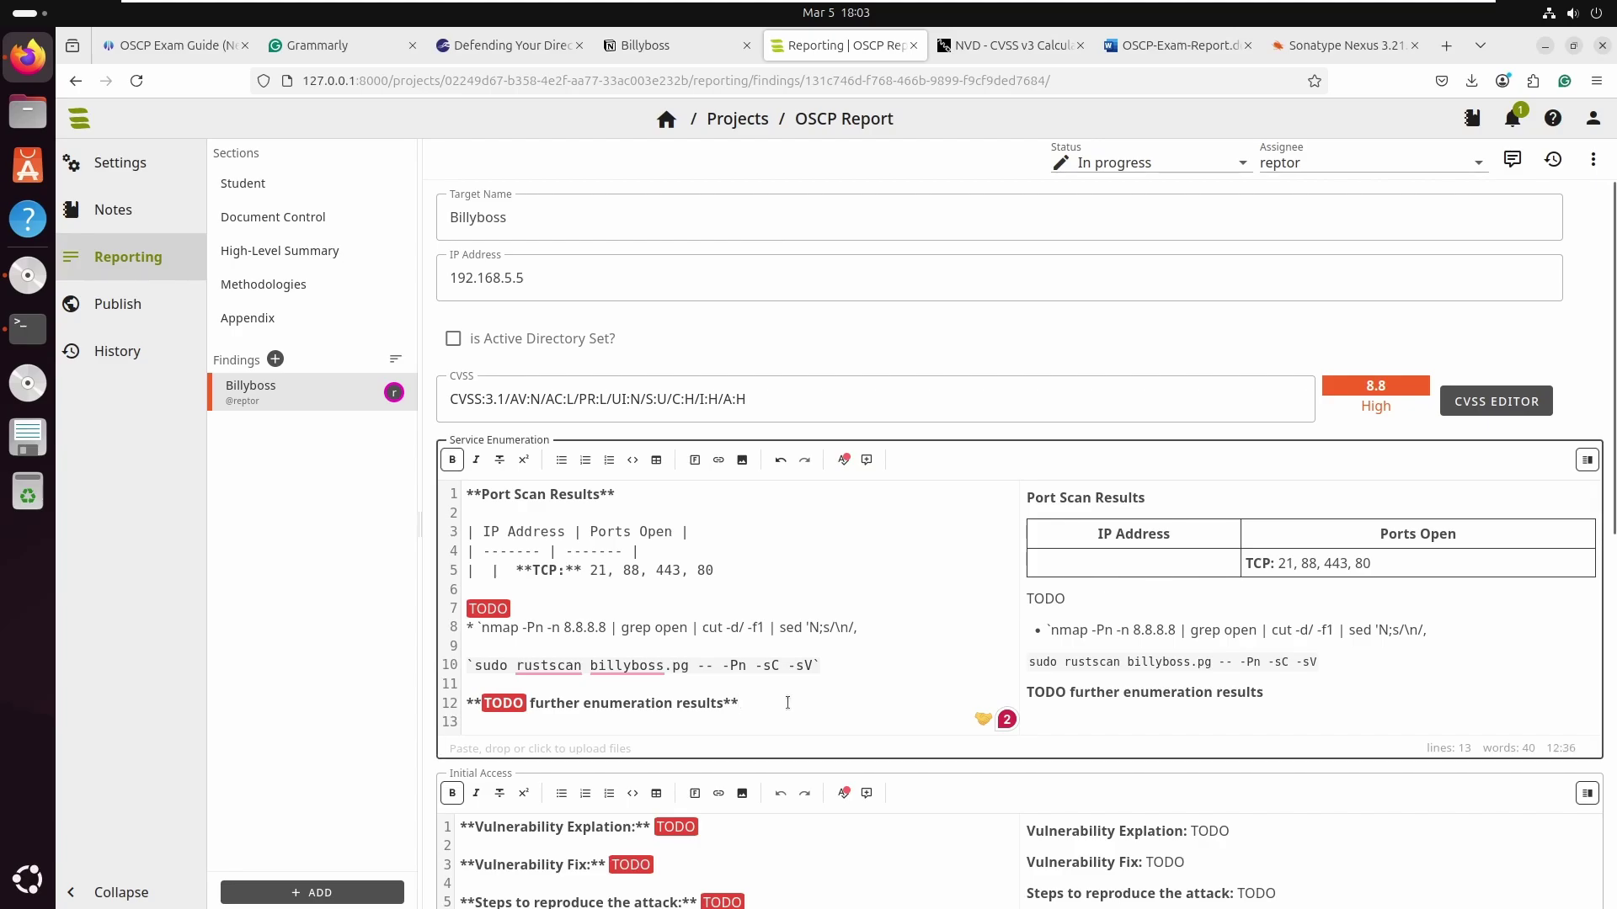
key("Return")
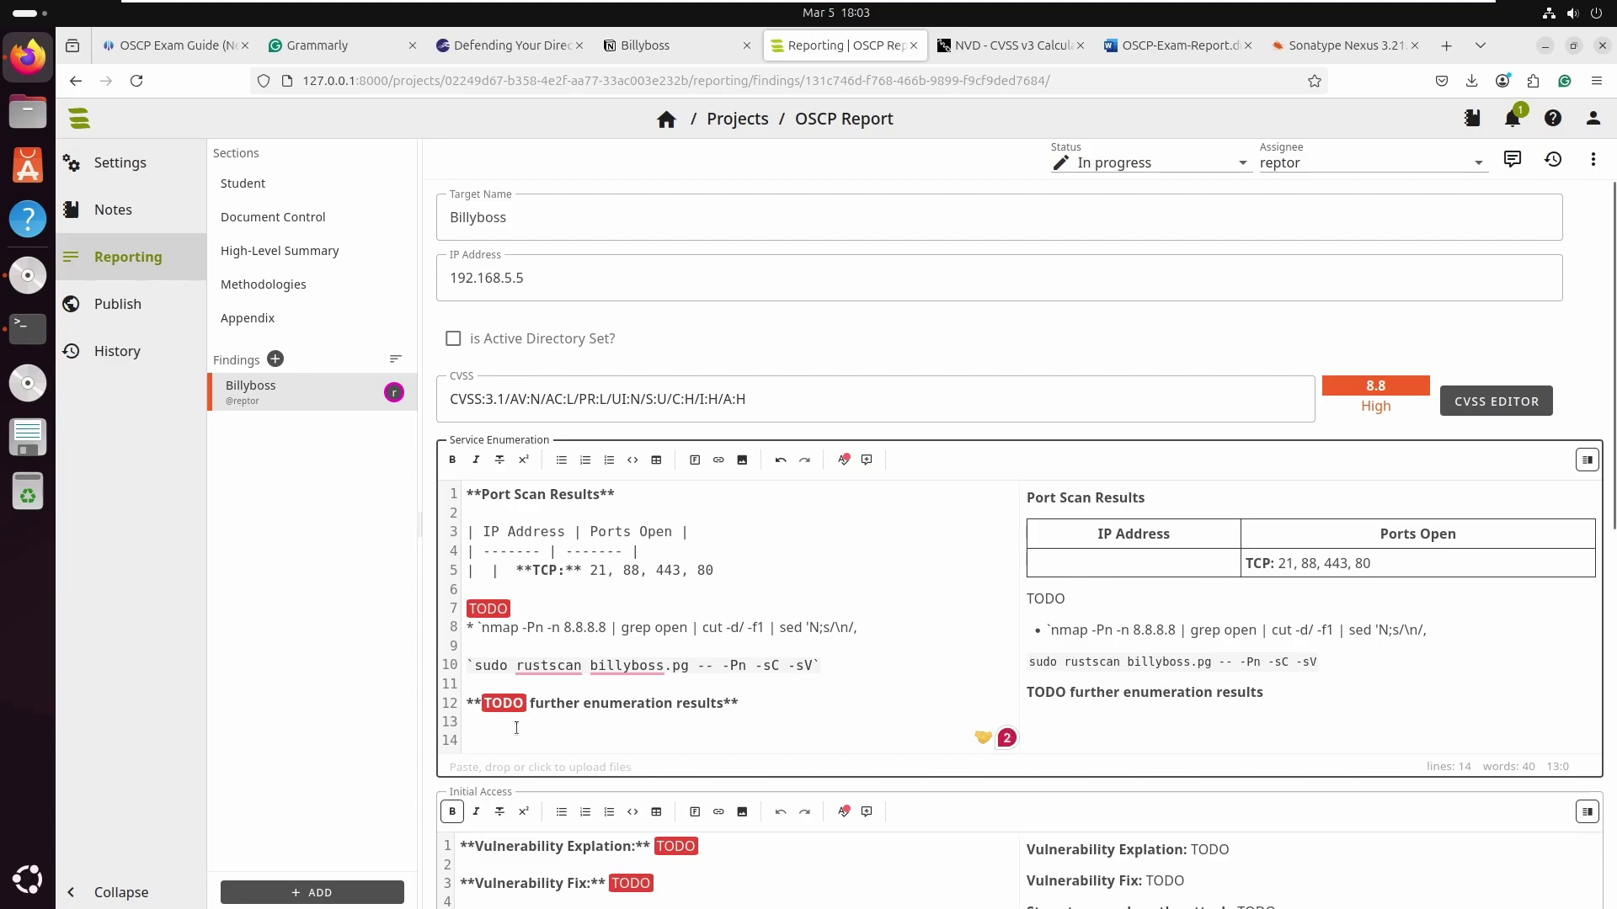
- Insert a ``` fenced code block and paste the full nmap scan output inside it
type("```")
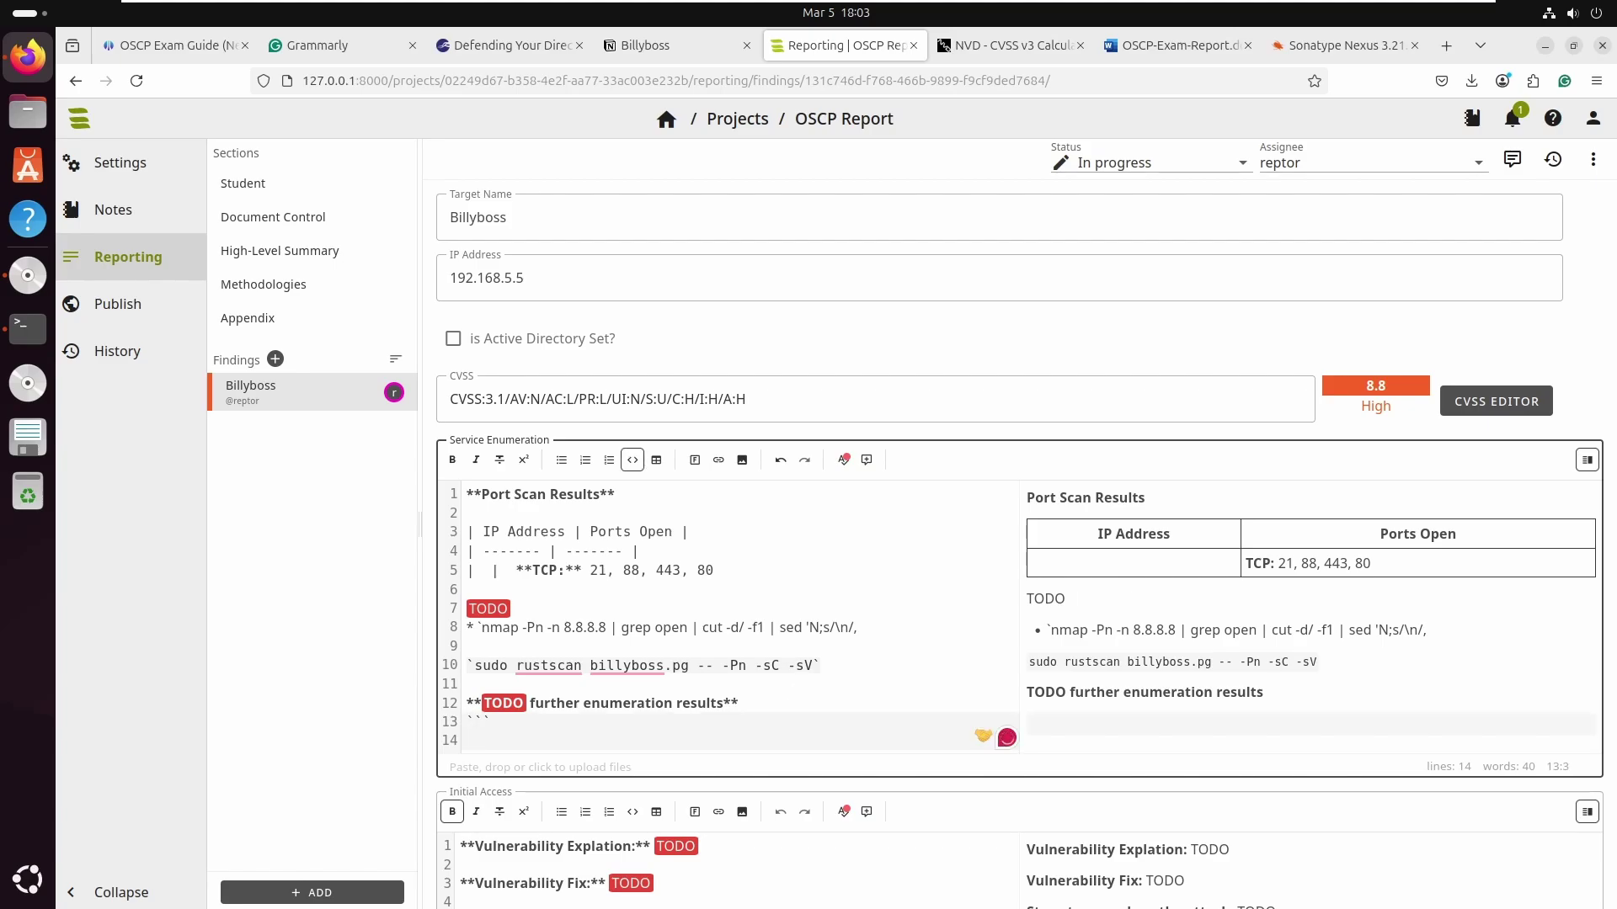
key("Return")
key("Return")
type("```")
left_click(502, 737)
key("ctrl+v")
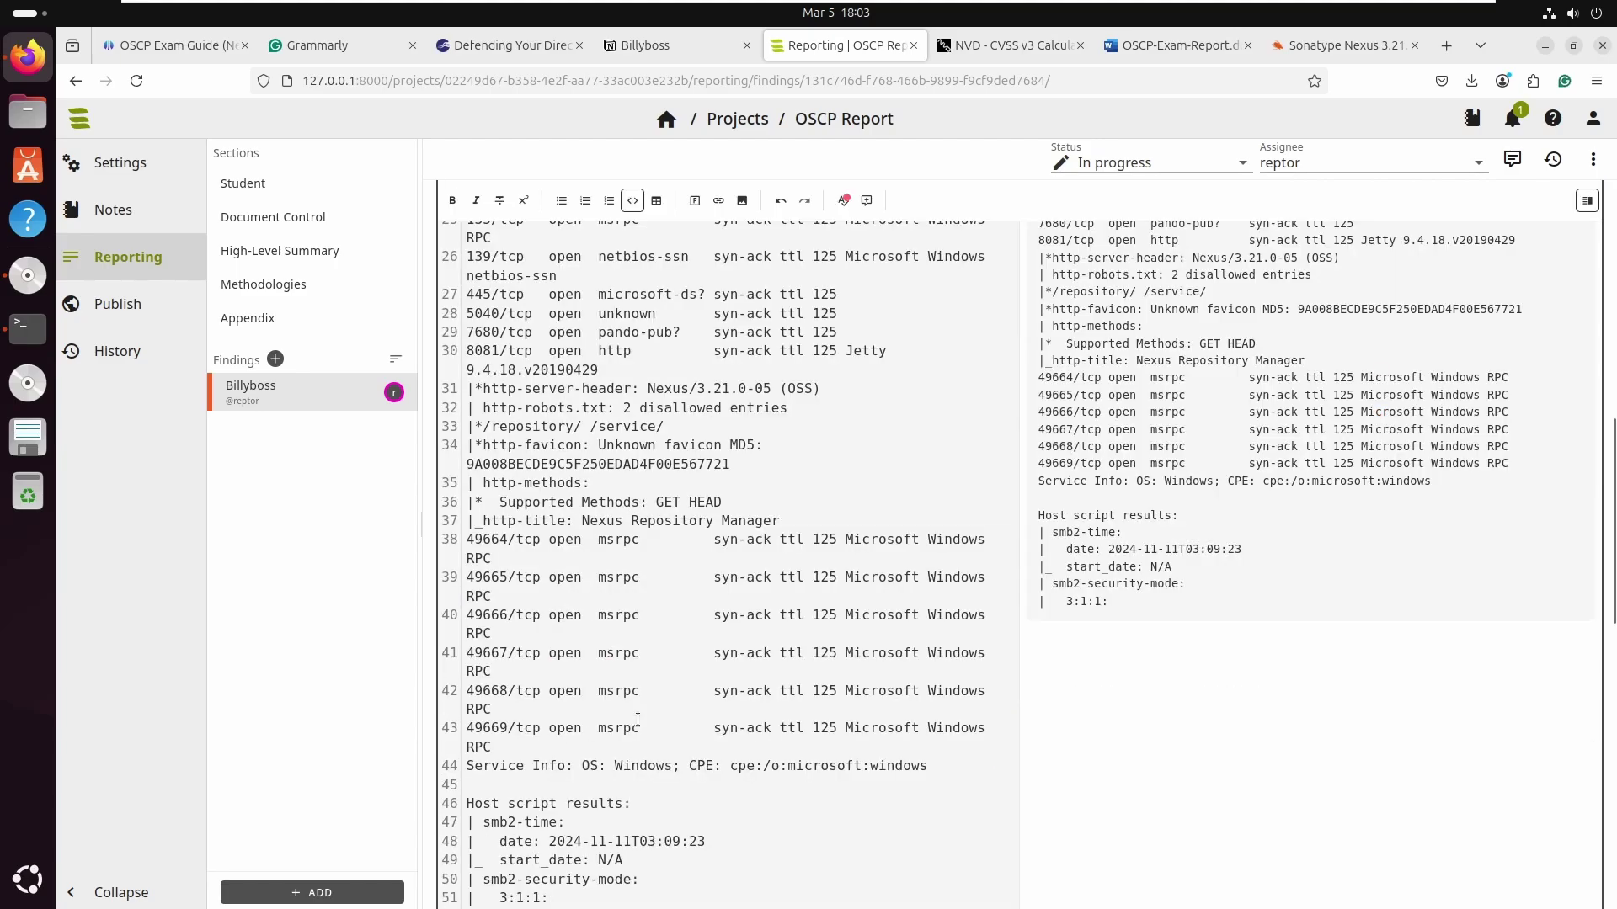
scroll(717, 652, "up", 10)
scroll(717, 652, "down", 2)
scroll(717, 653, "down", 6)
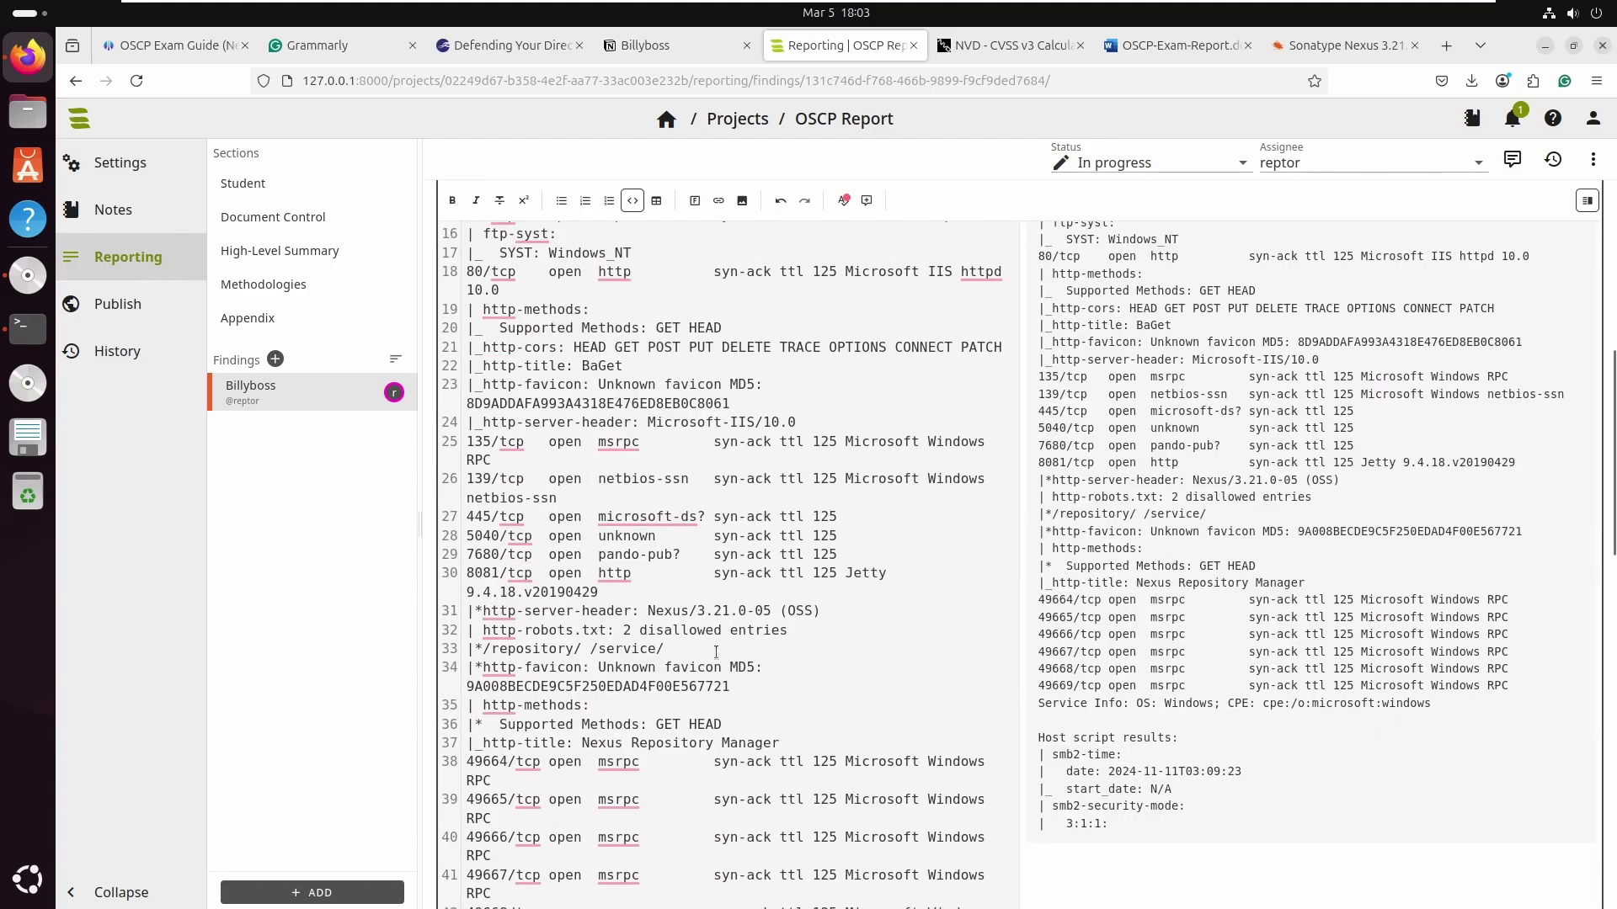
scroll(1467, 581, "up", 7)
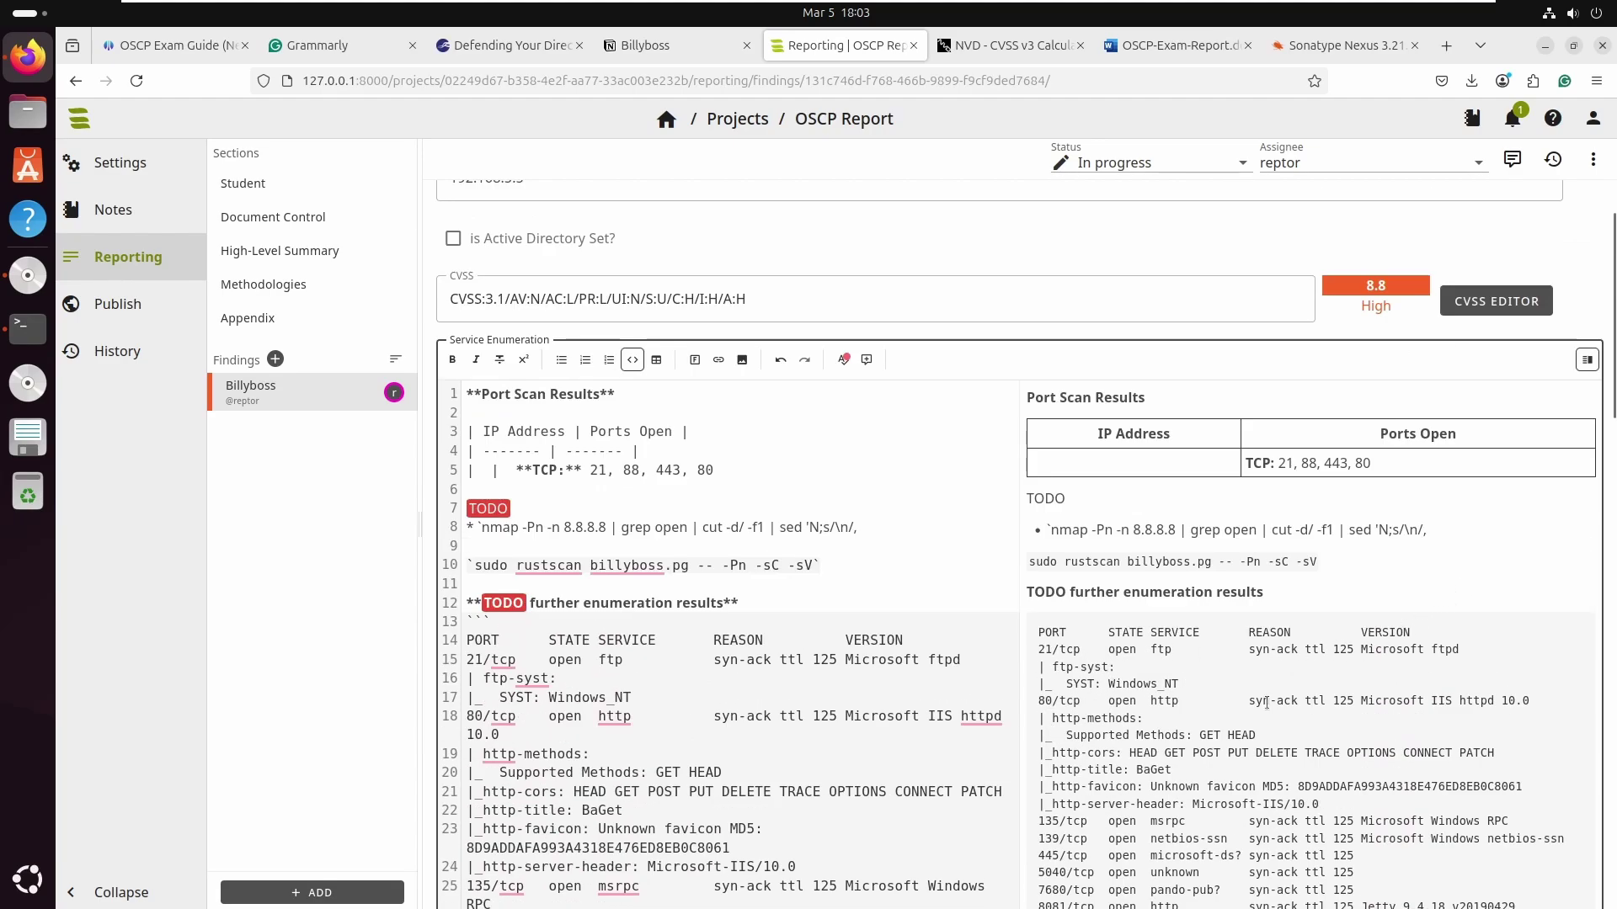
left_click(630, 363)
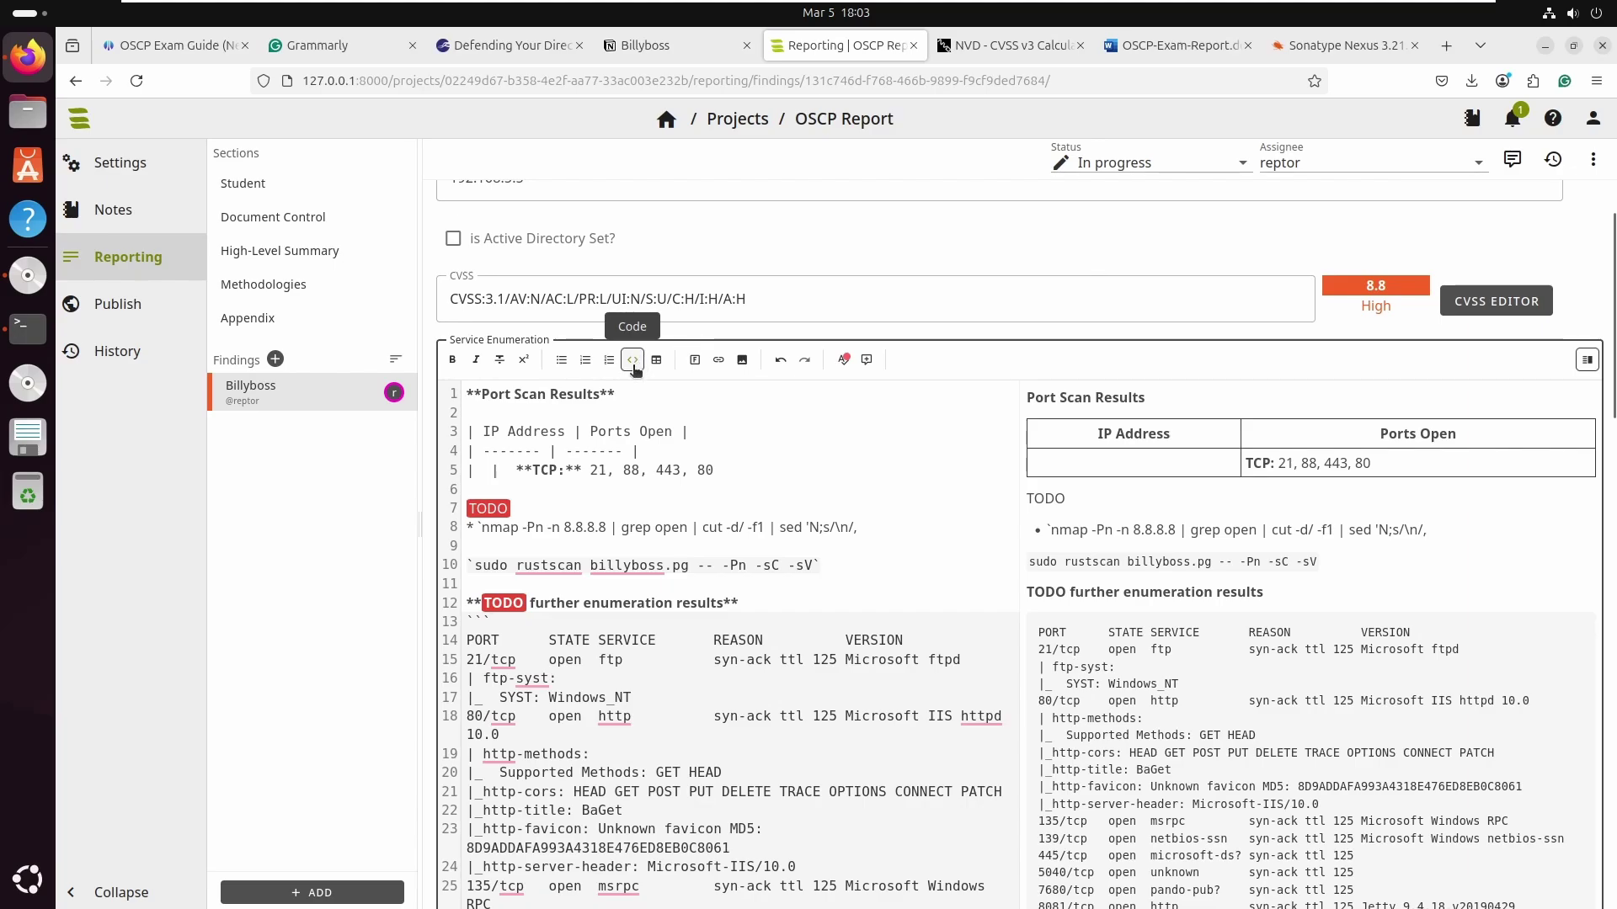
scroll(748, 620, "down", 10)
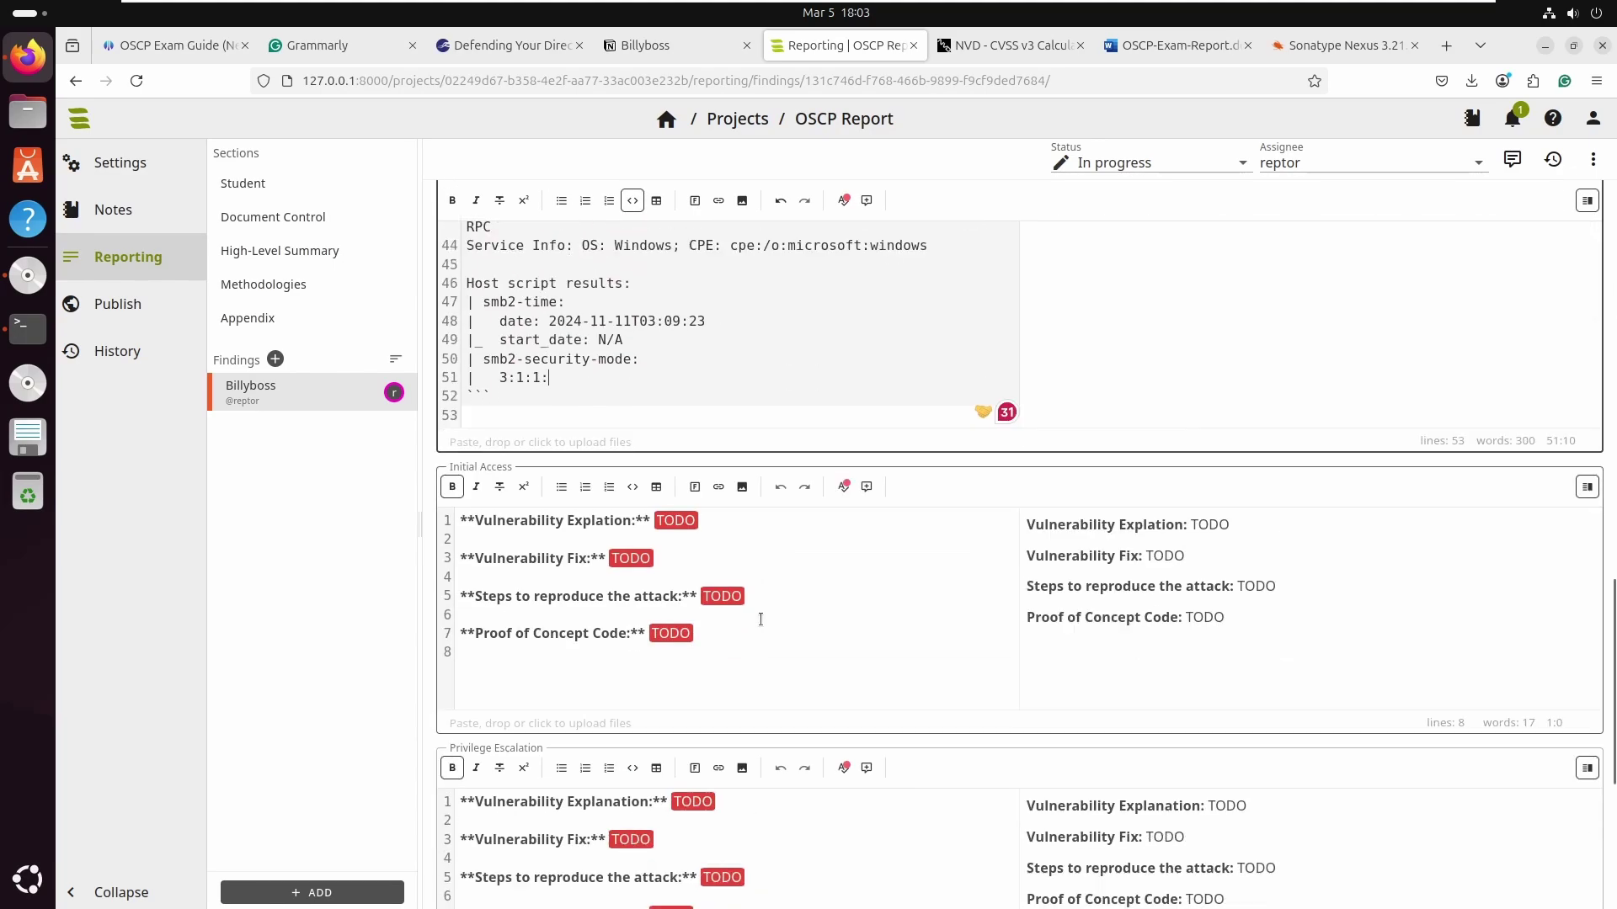
scroll(769, 599, "up", 2)
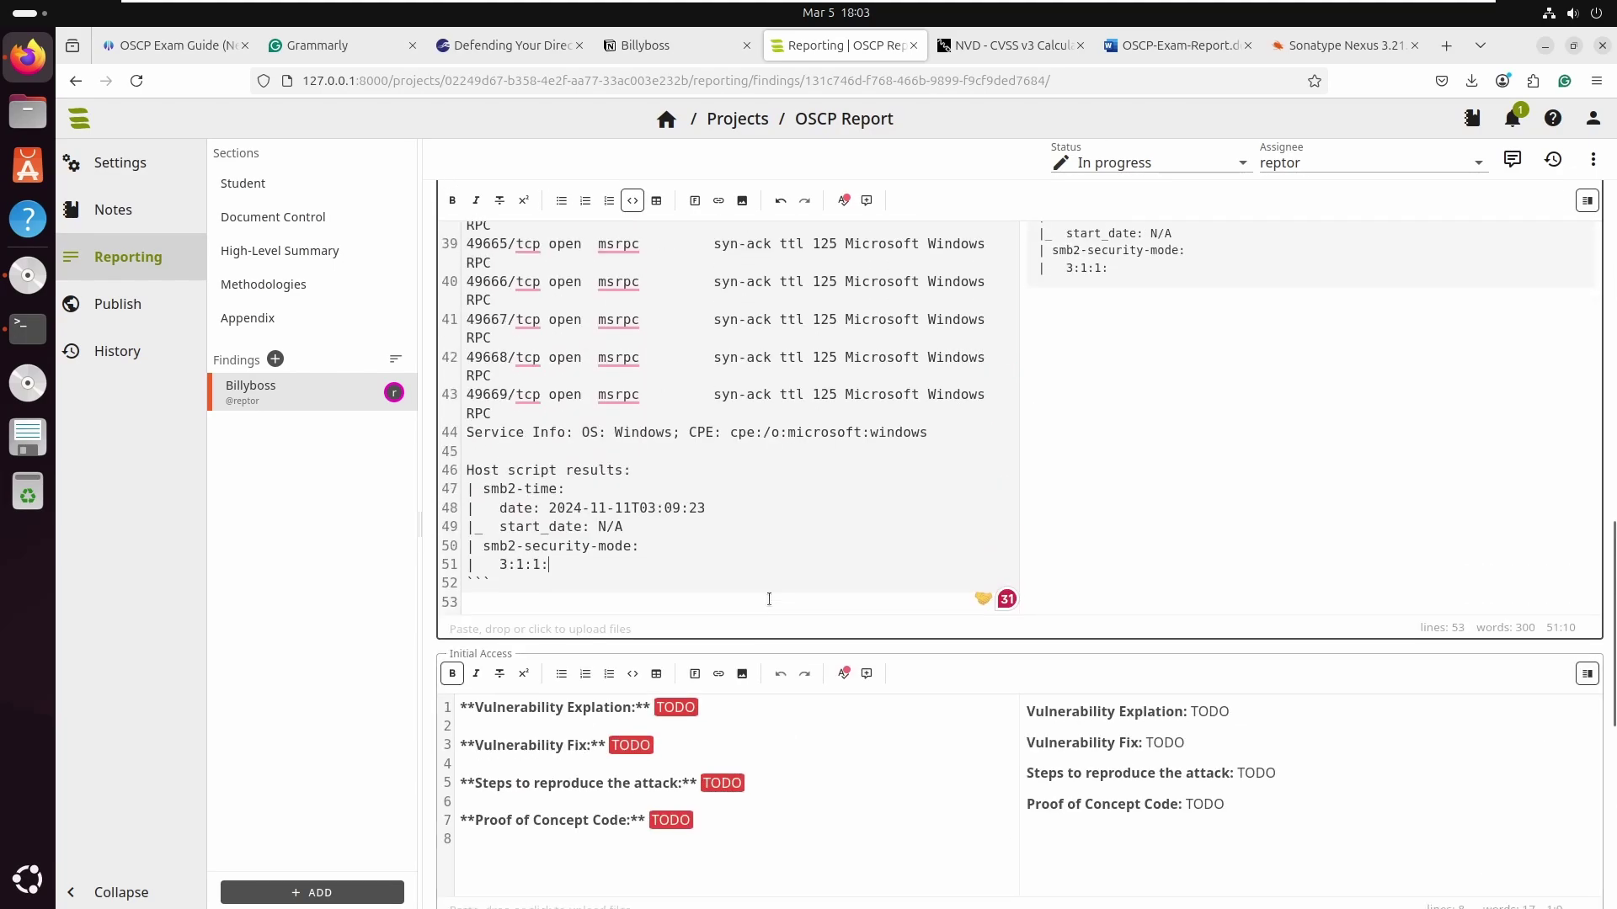
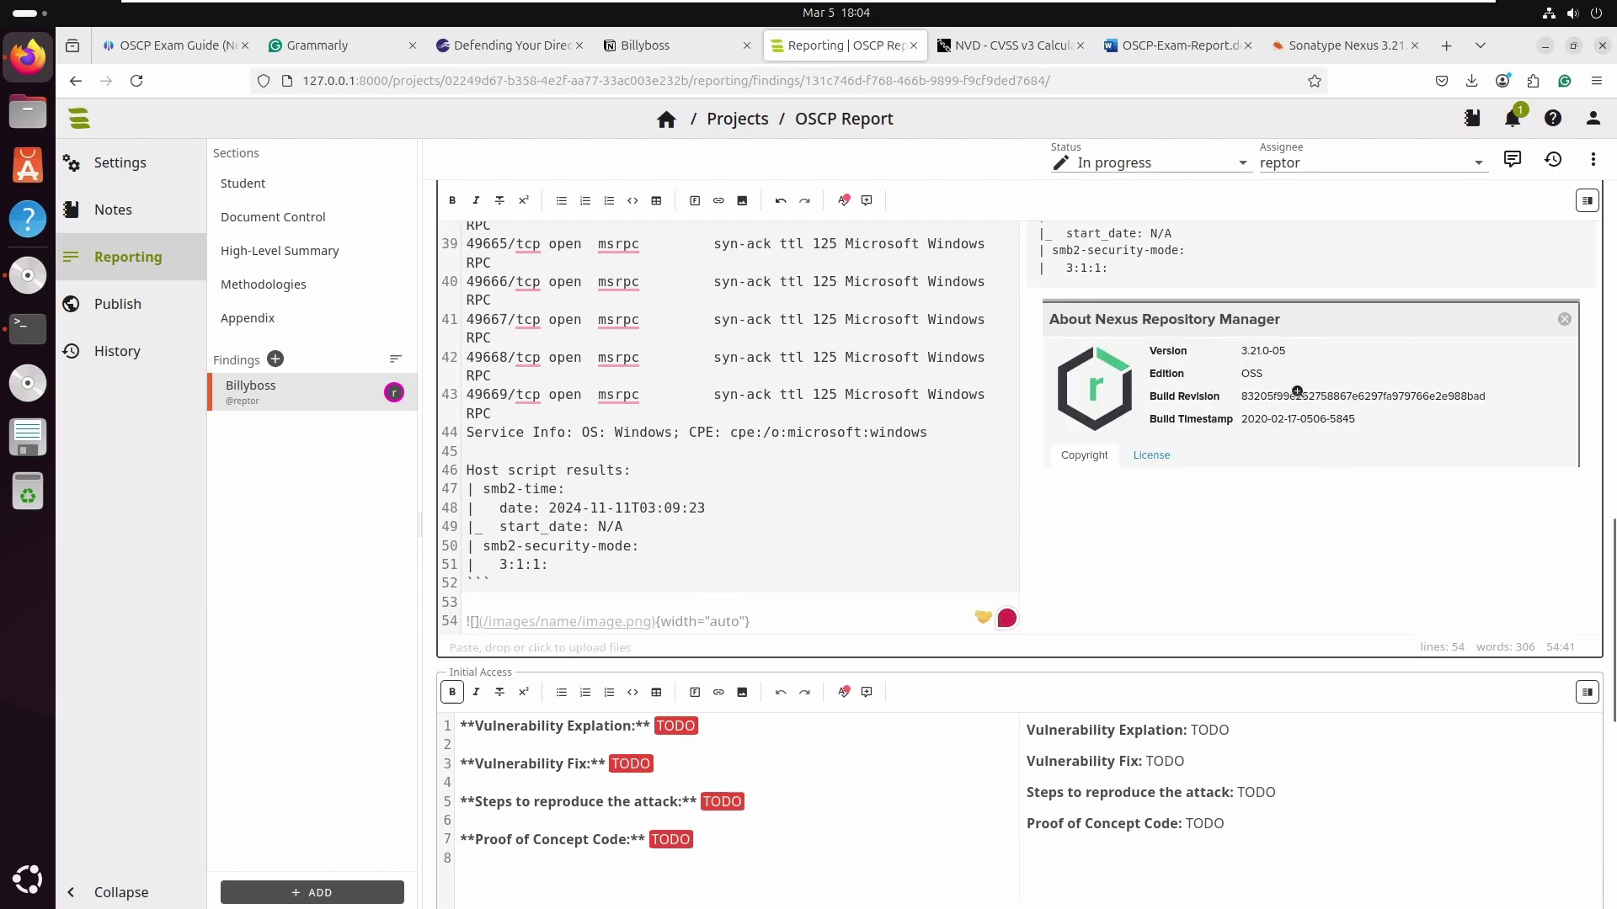
scroll(1327, 408, "up", 2)
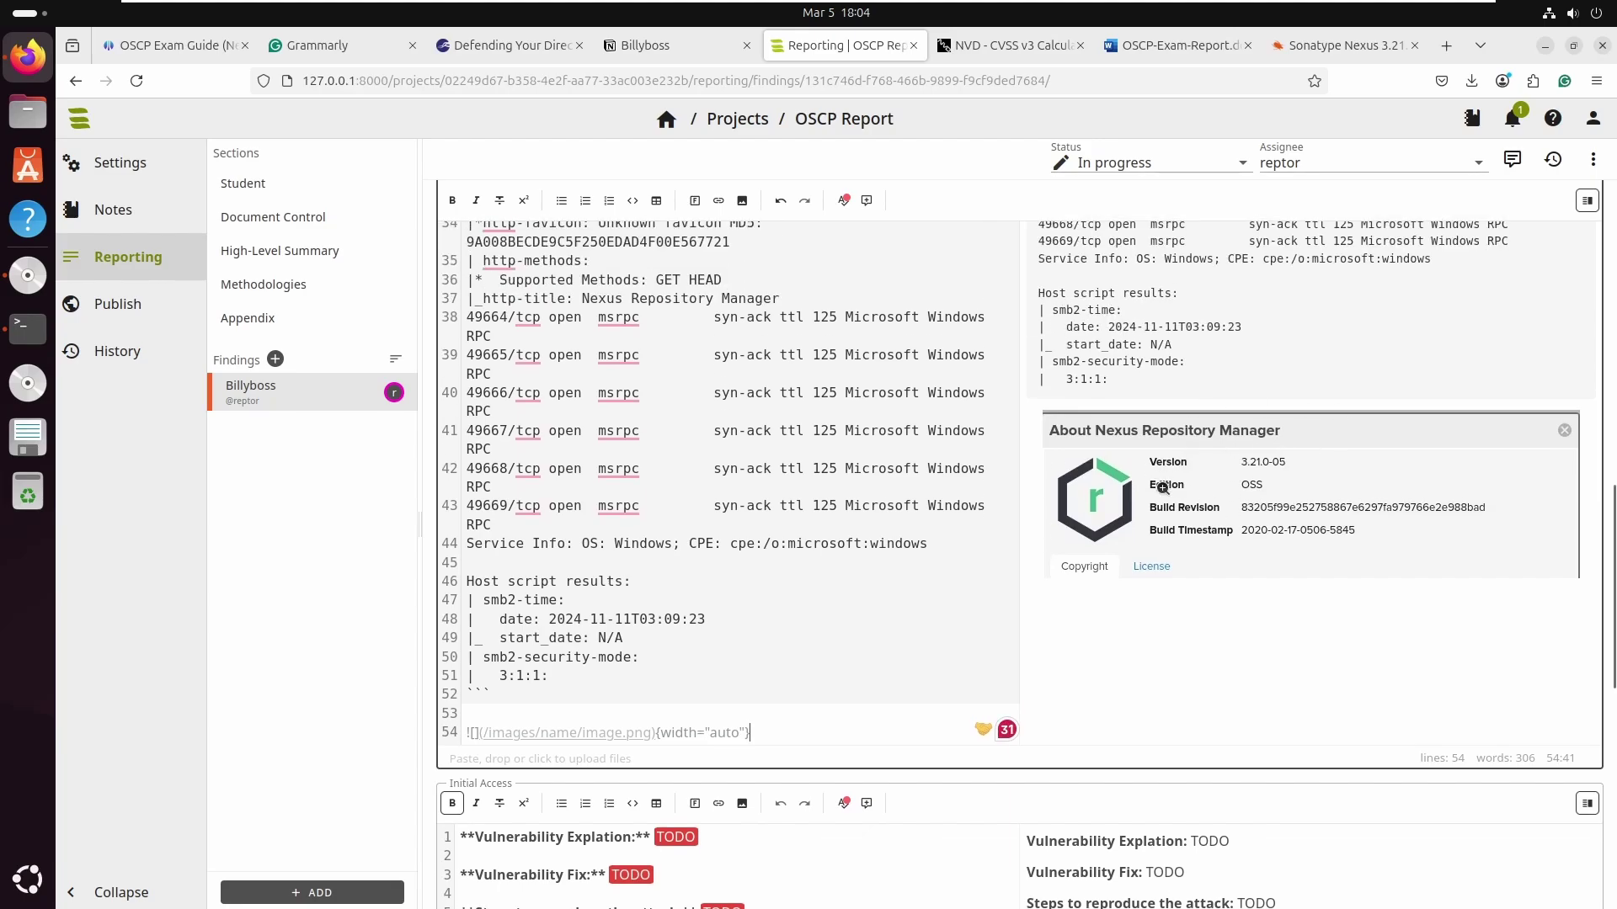
left_click_drag(745, 742, 471, 739)
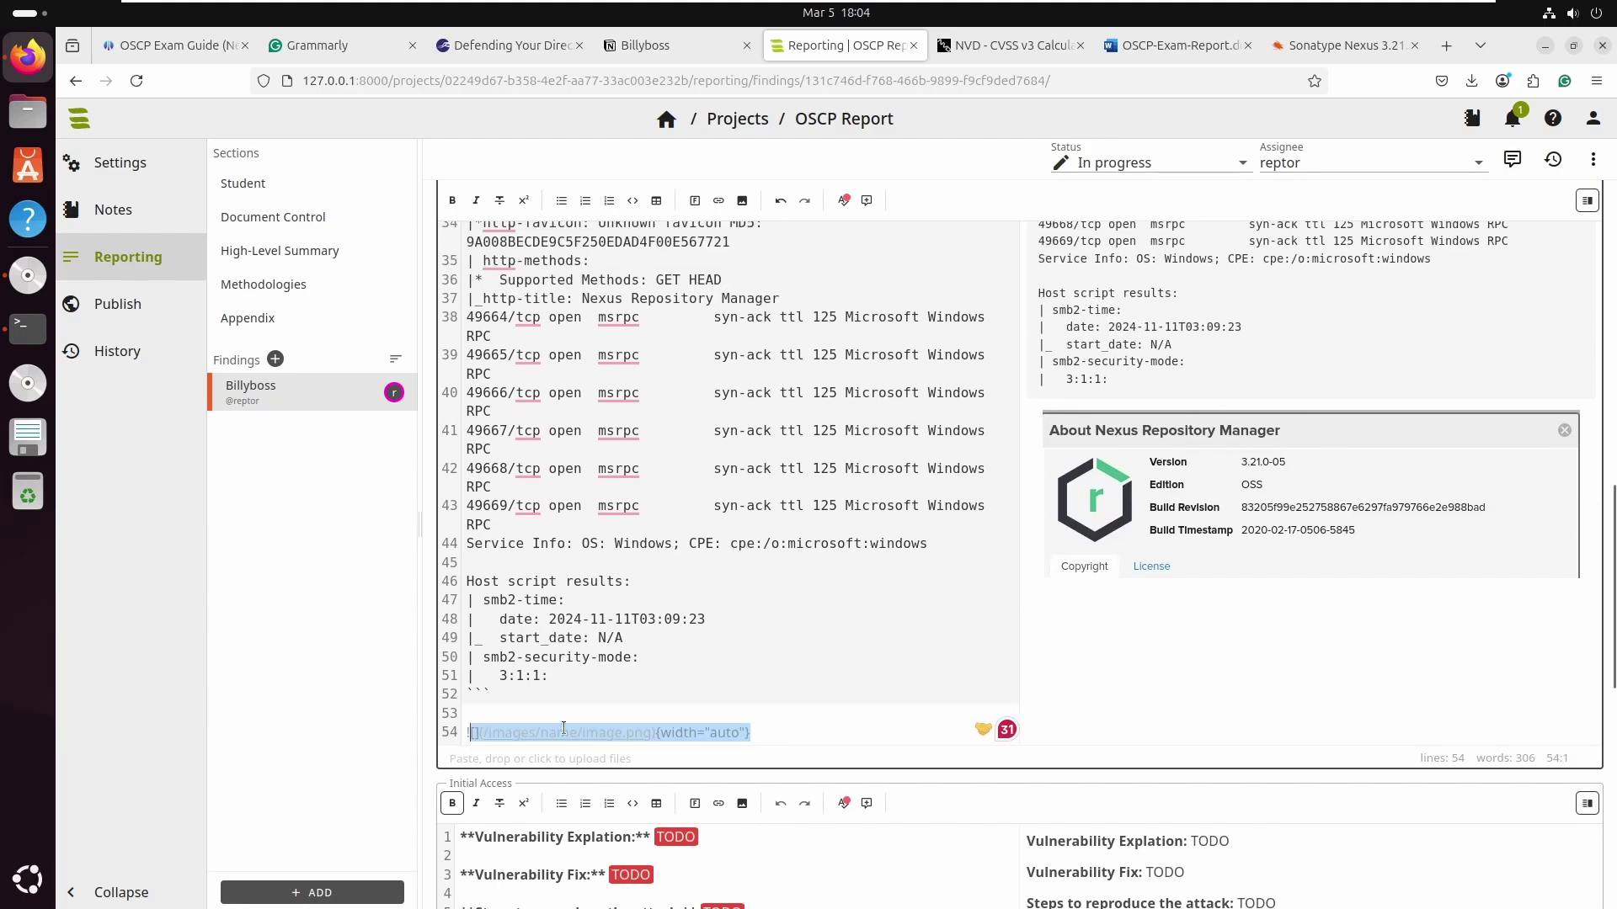
left_click(796, 735)
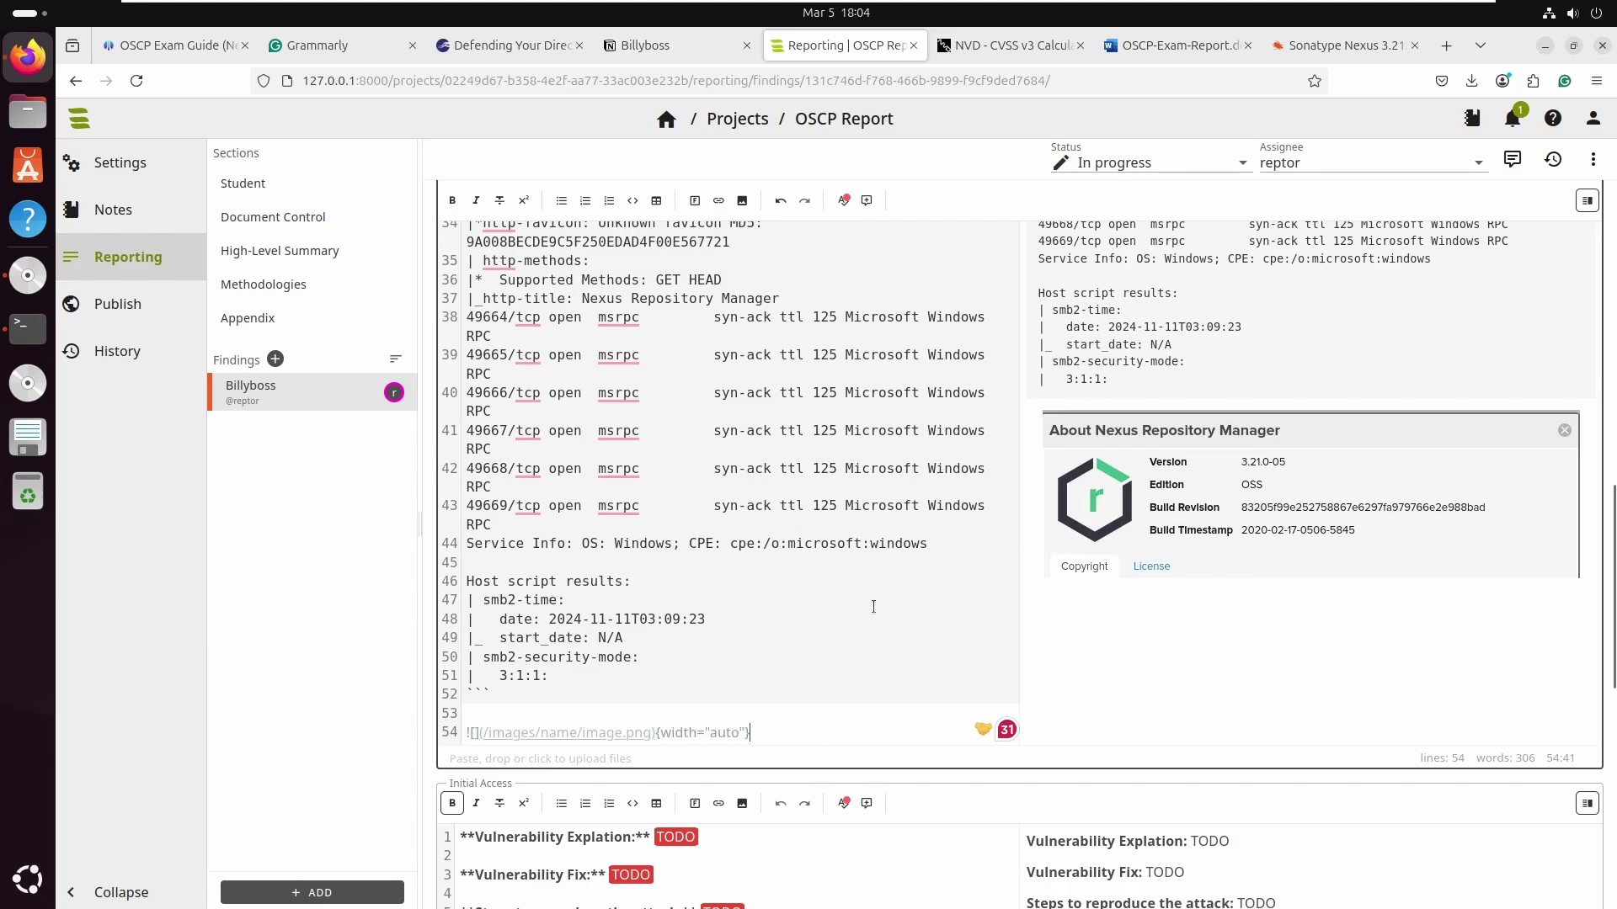
scroll(853, 619, "down", 8)
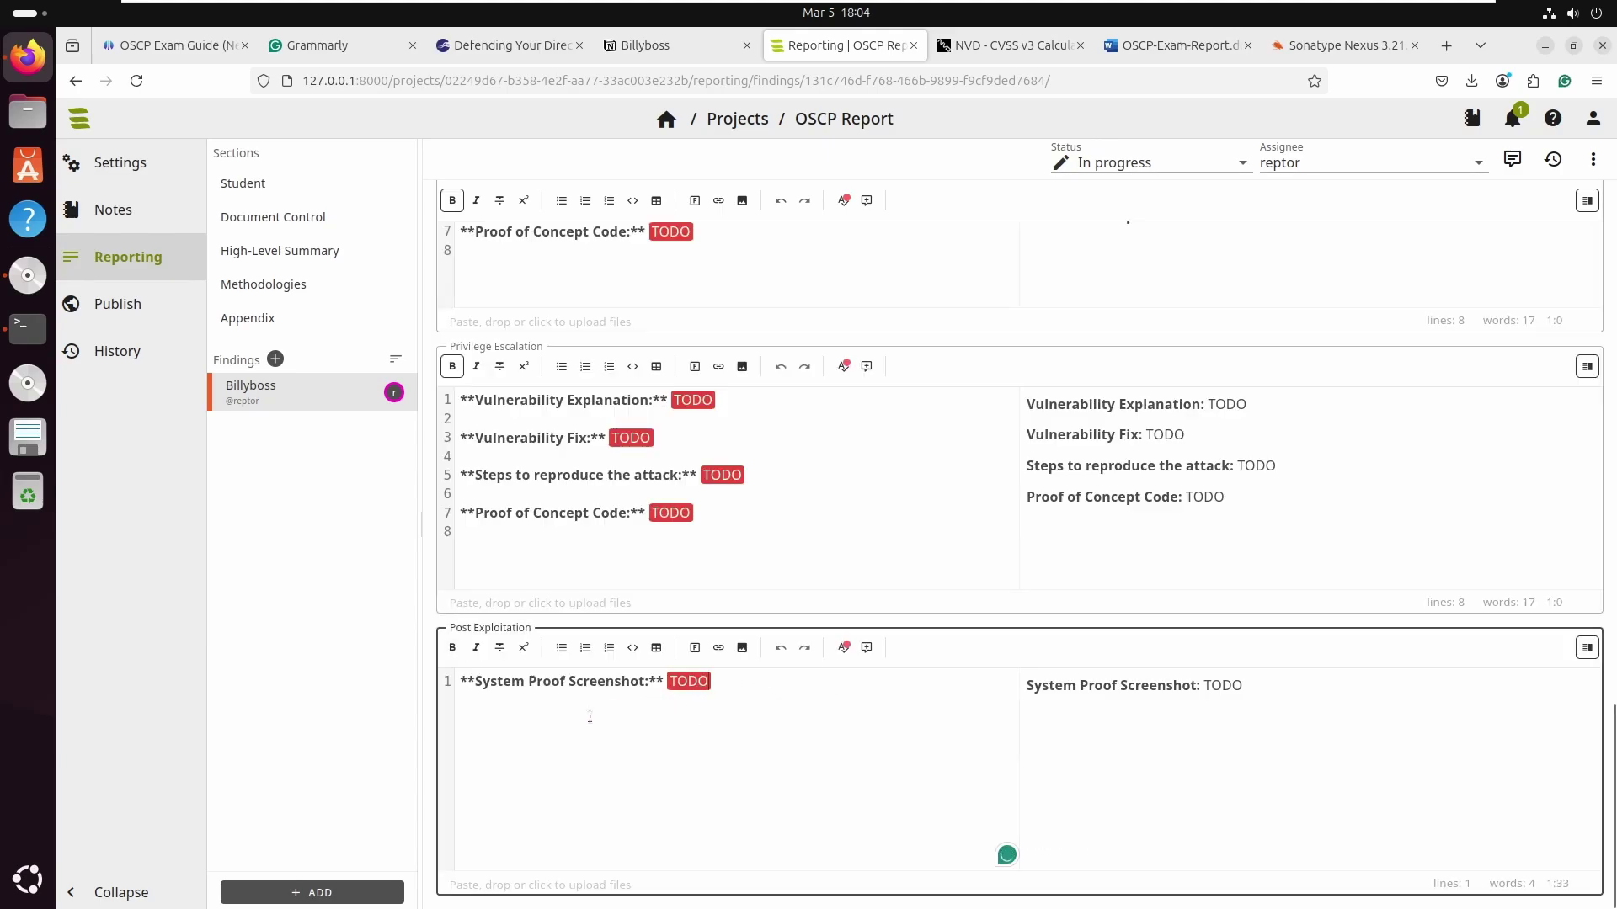
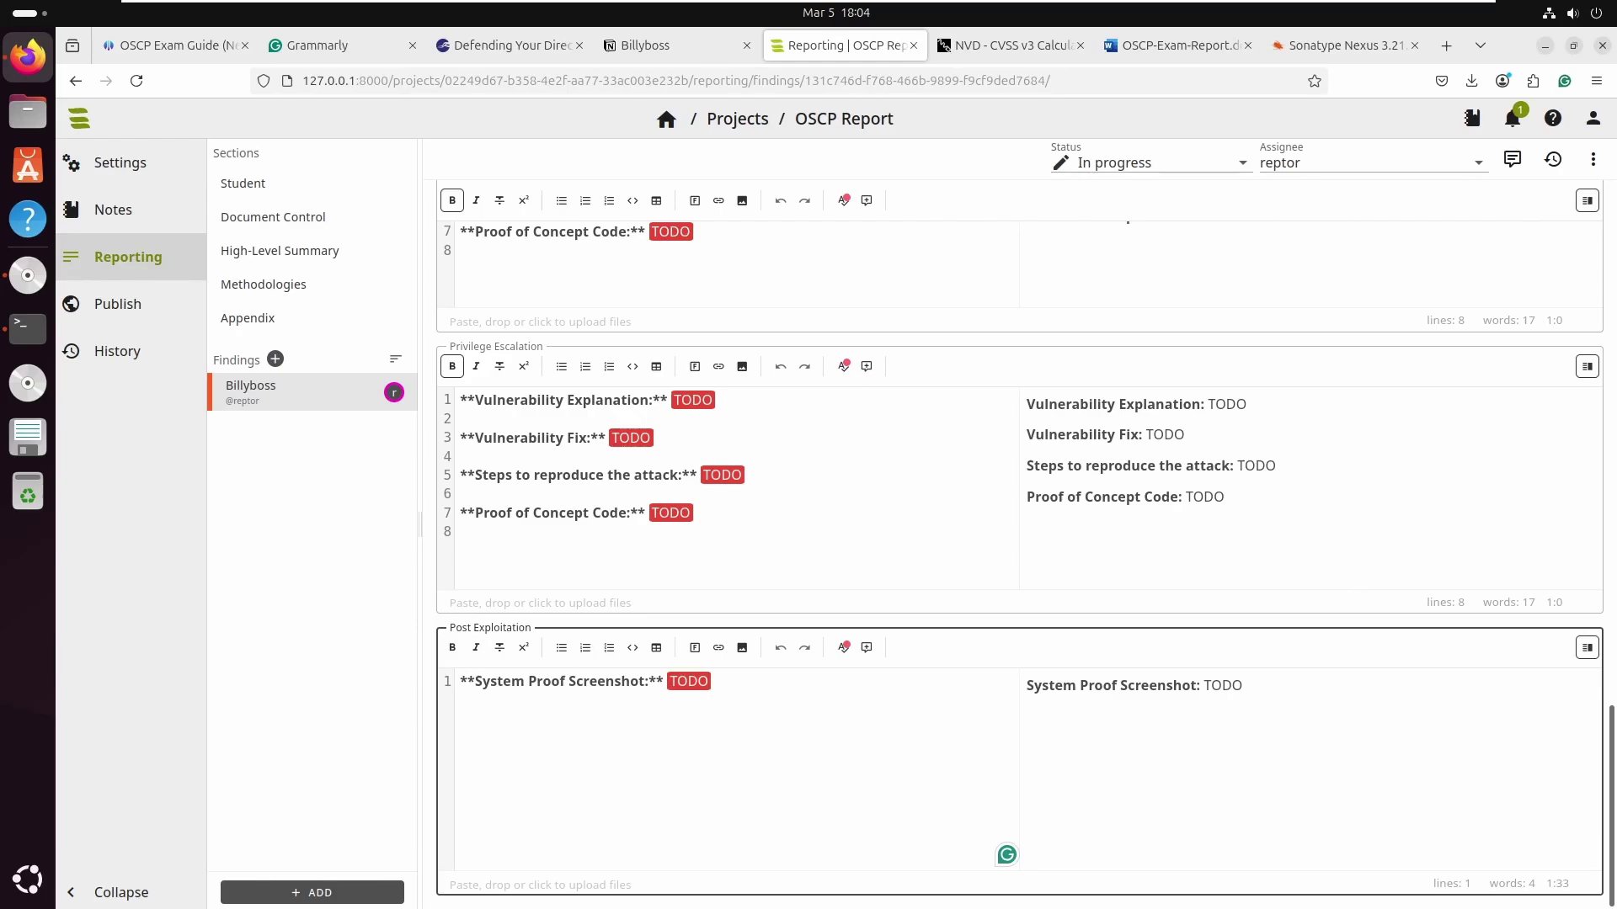
- Check SysReptor's Initial Access section, then view the sample report's 5.1.2 Sudo group write-up on page 22
key("ctrl+Tab")
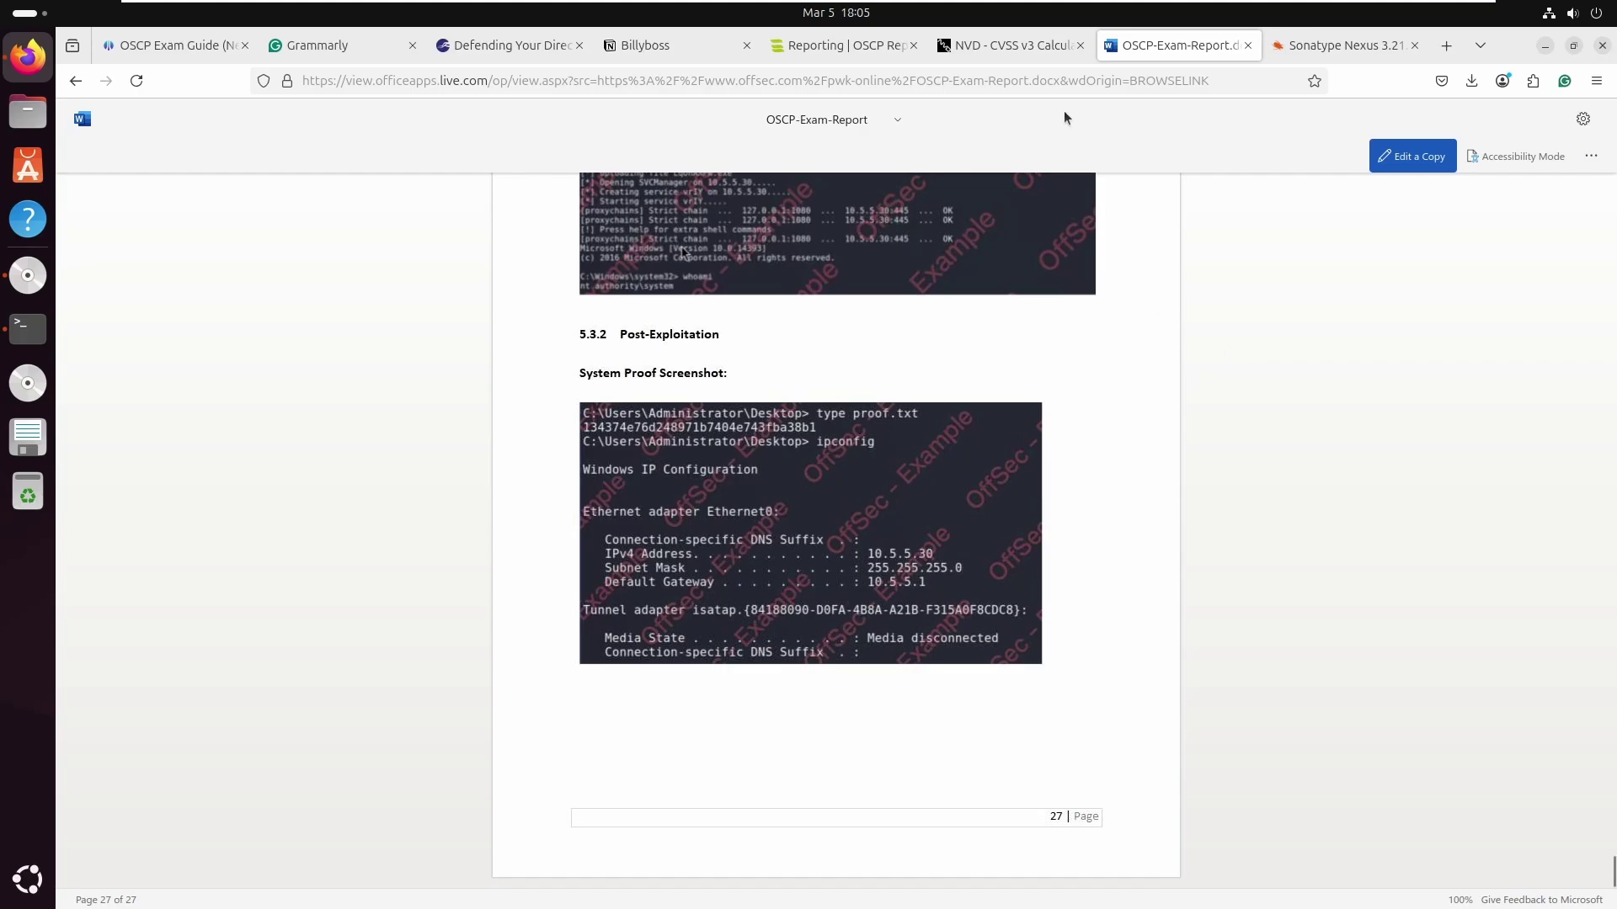
left_click(822, 52)
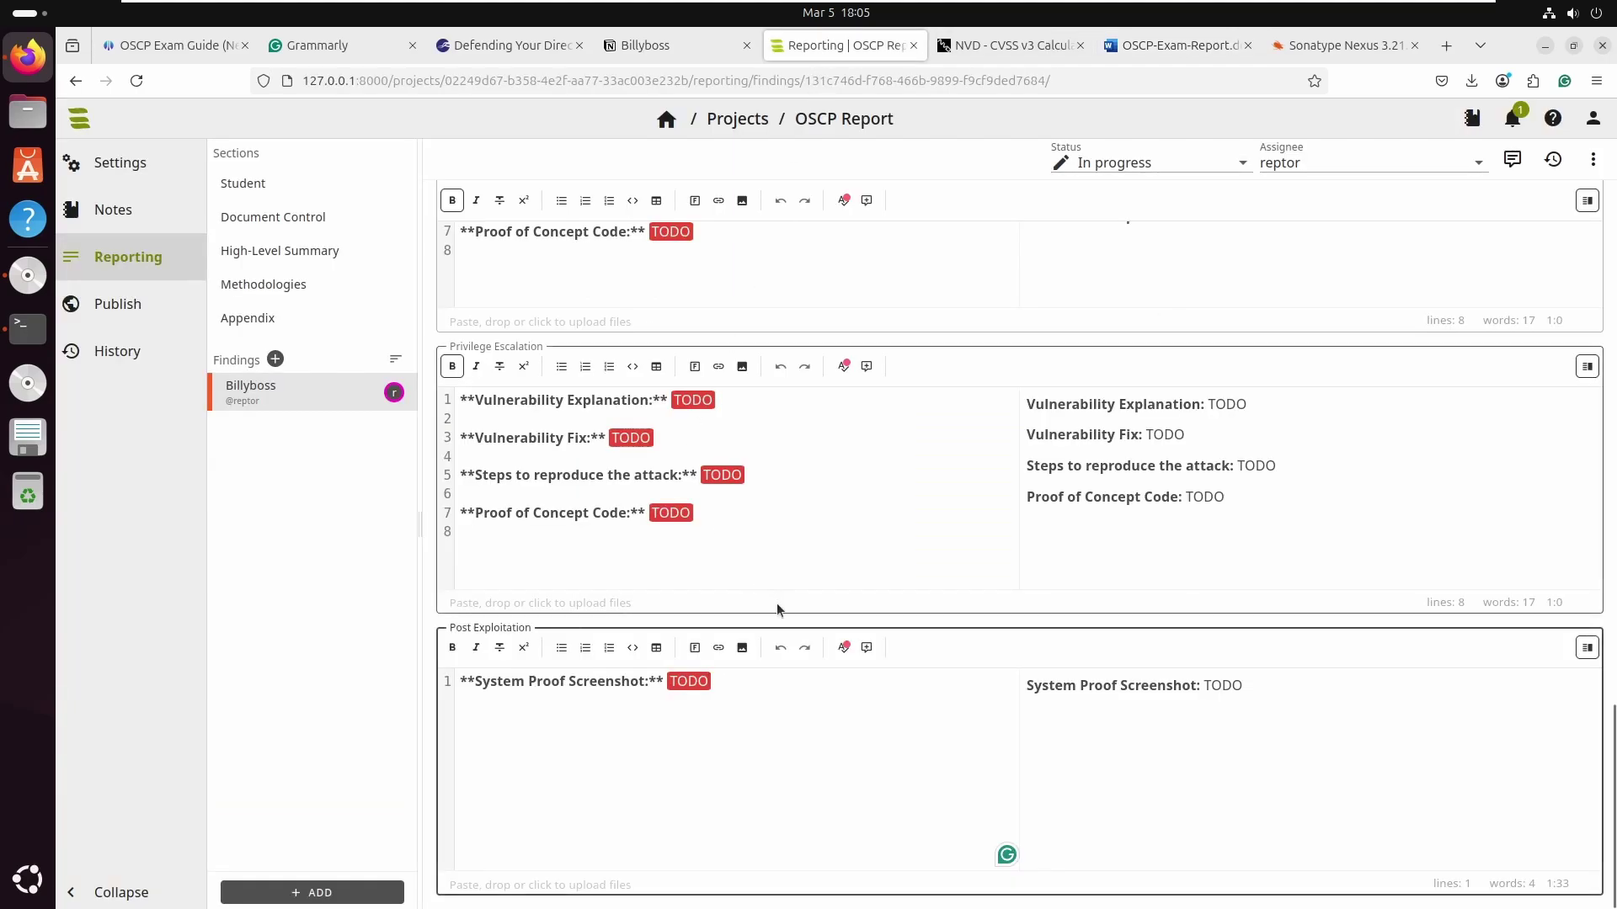
scroll(710, 452, "up", 4)
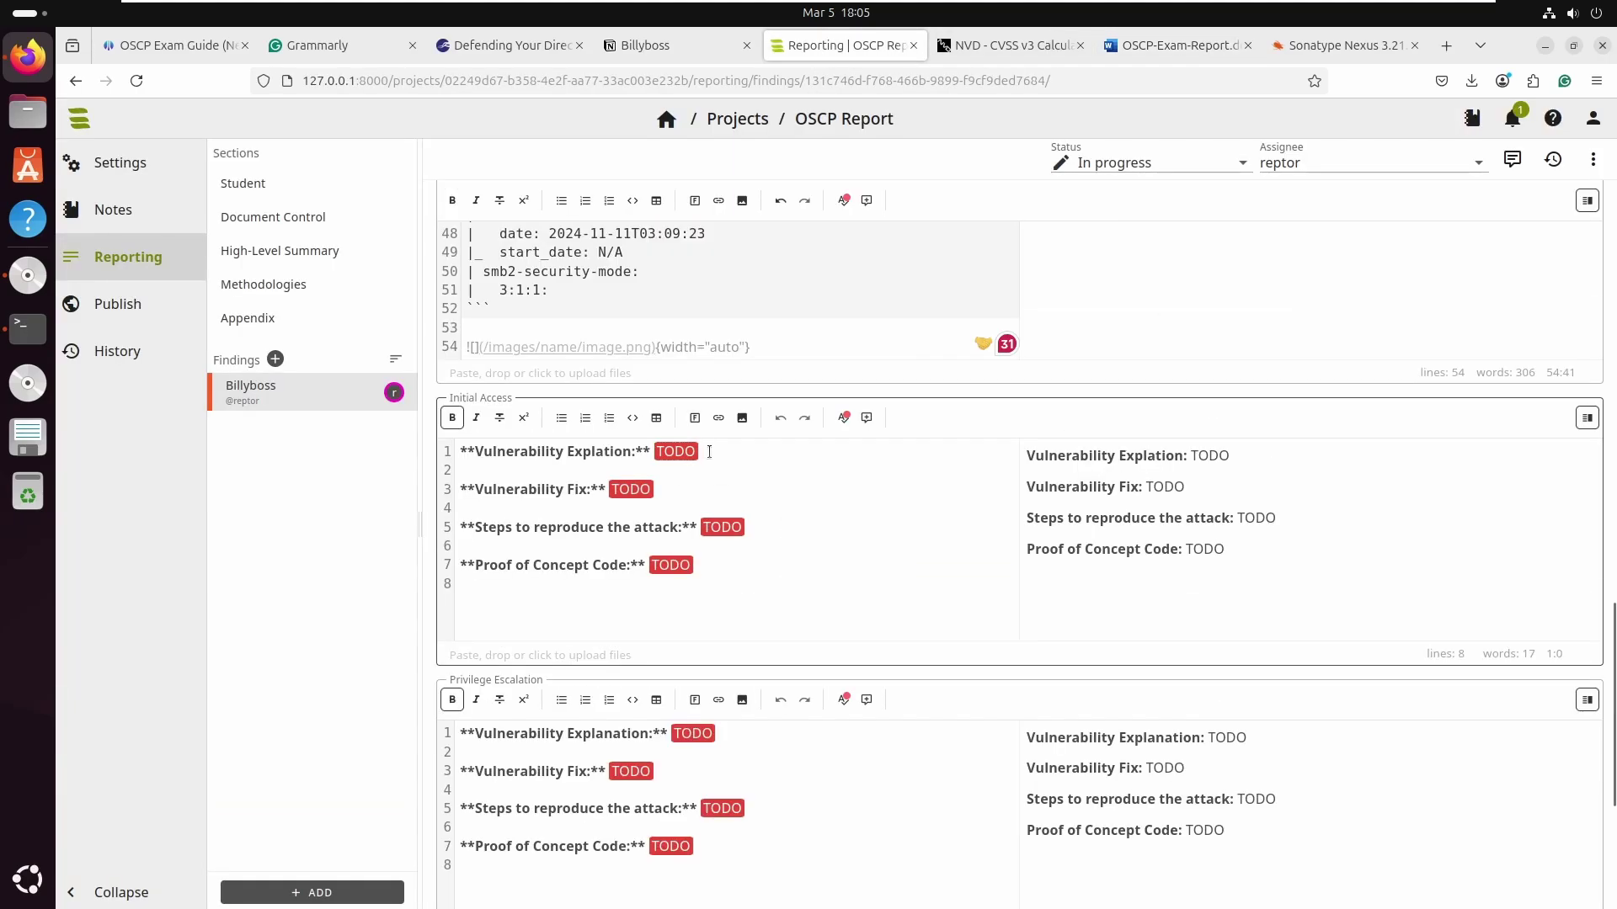
key("ctrl+Tab")
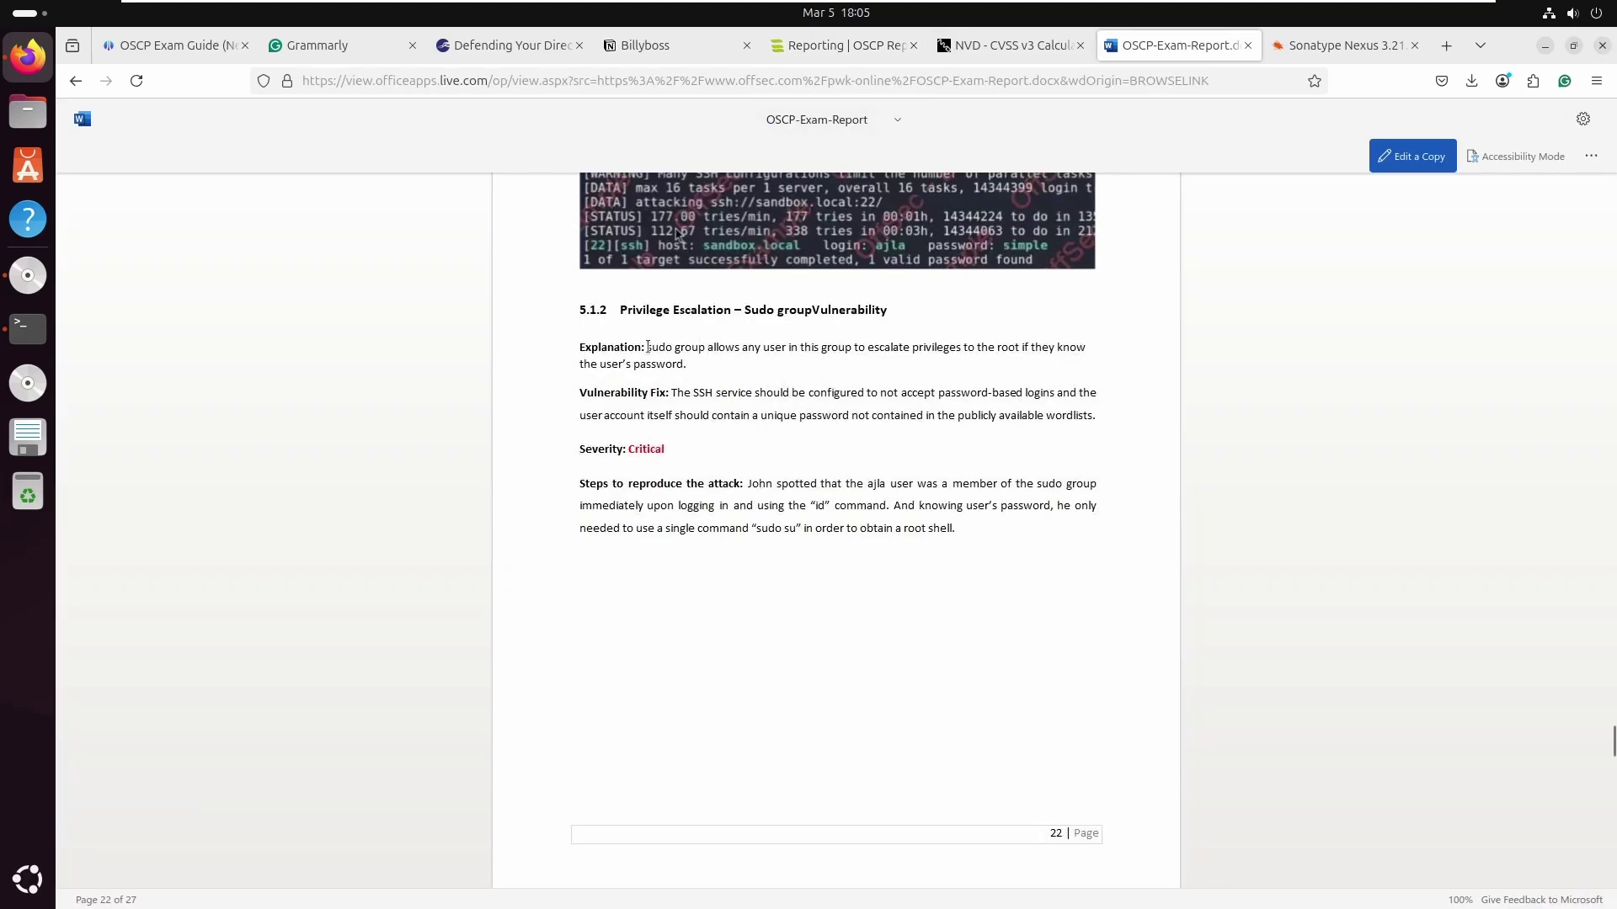
left_click_drag(648, 347, 696, 368)
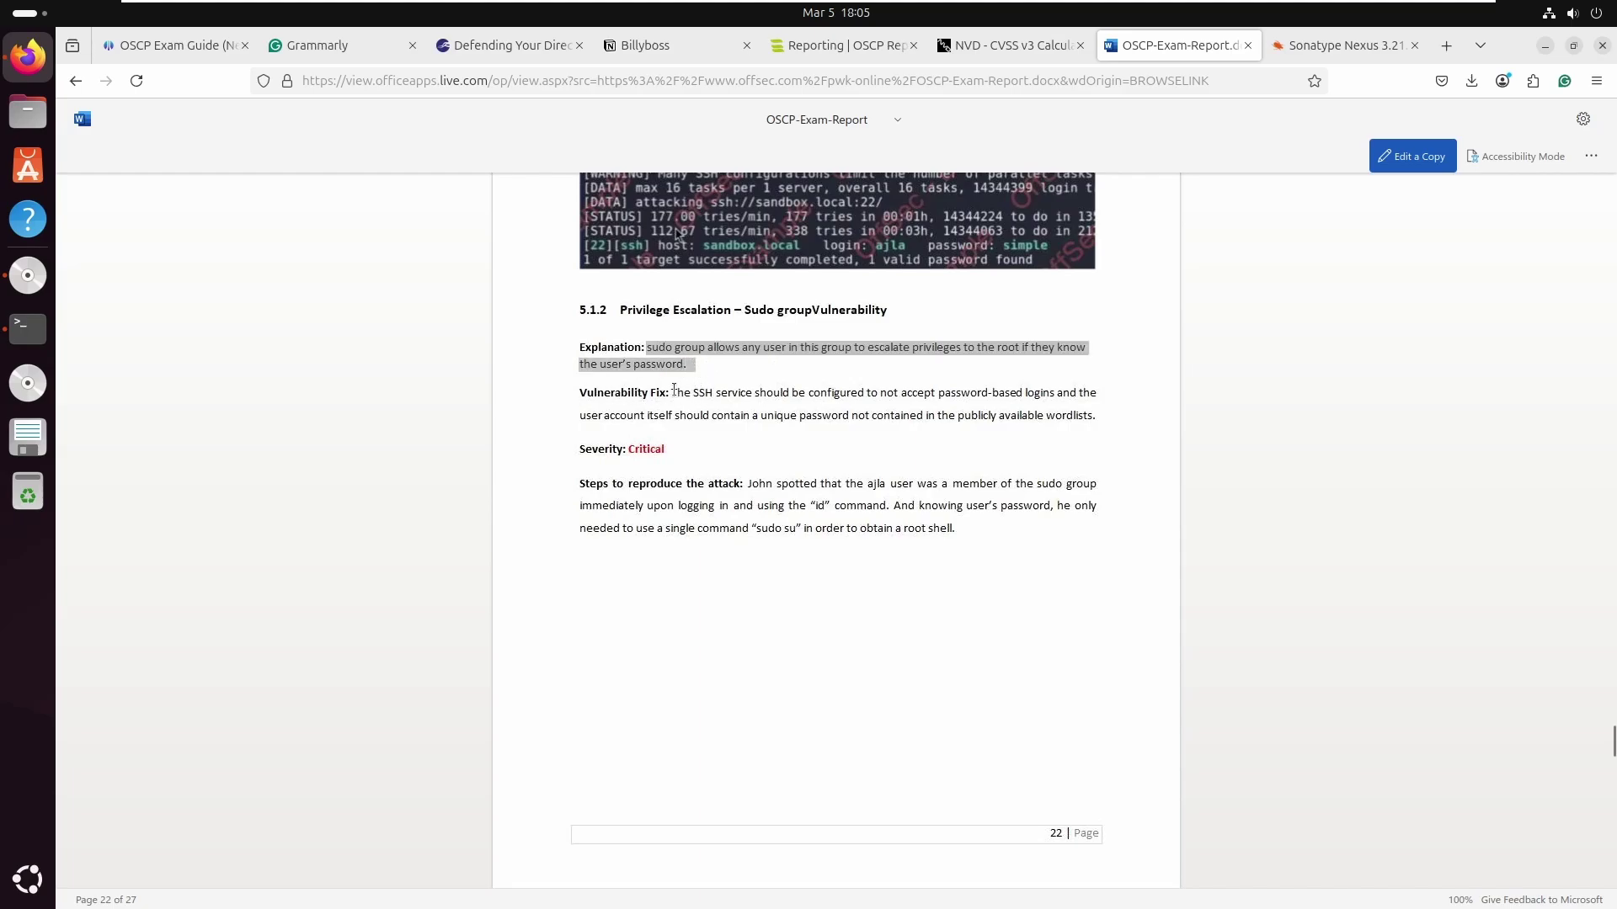
left_click_drag(672, 392, 1112, 427)
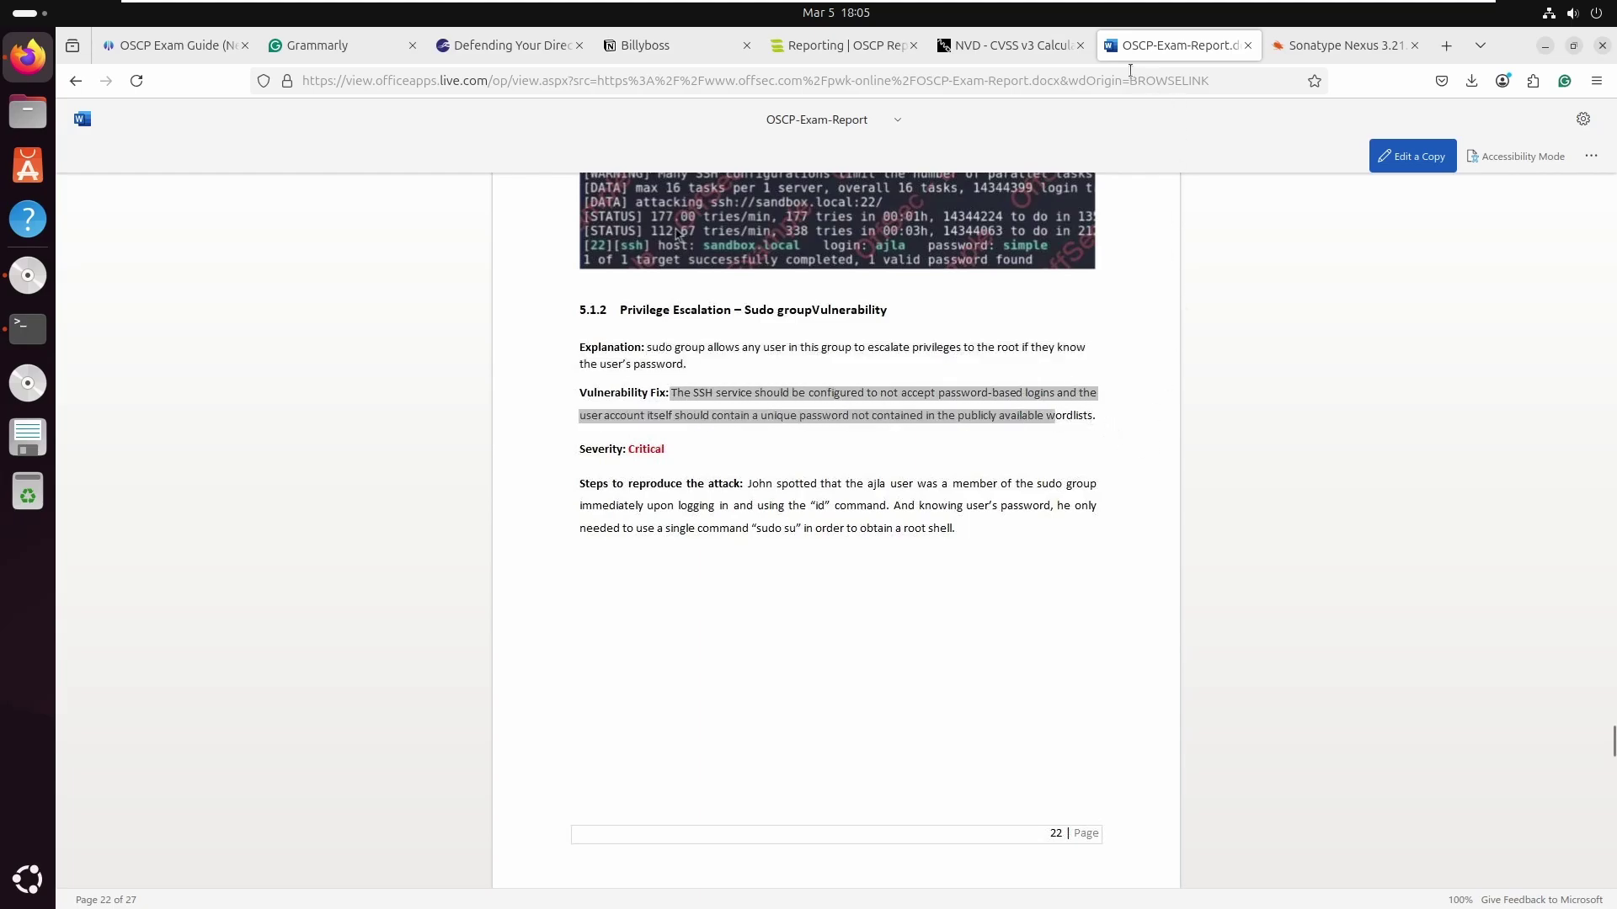
- Replace the TODO under Steps to reproduce with blank lines and copy the Billyboss FTP/SMB notes
left_click(1031, 47)
left_click(865, 48)
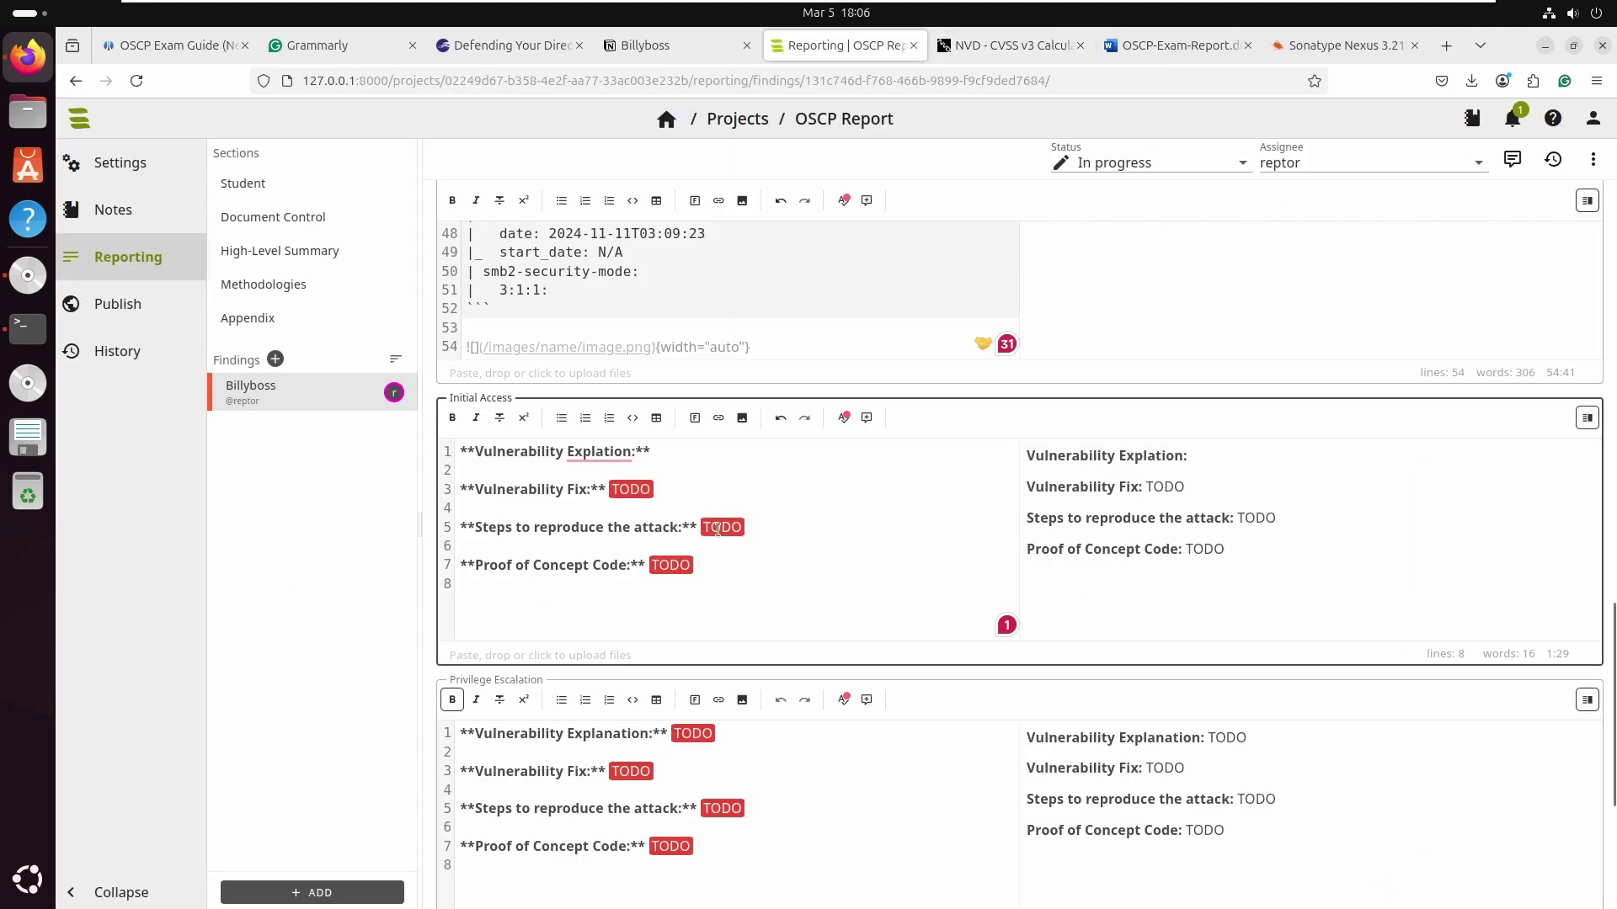
double_click(701, 536)
key("BackSpace")
key("BackSpace")
key("Return")
key("Return")
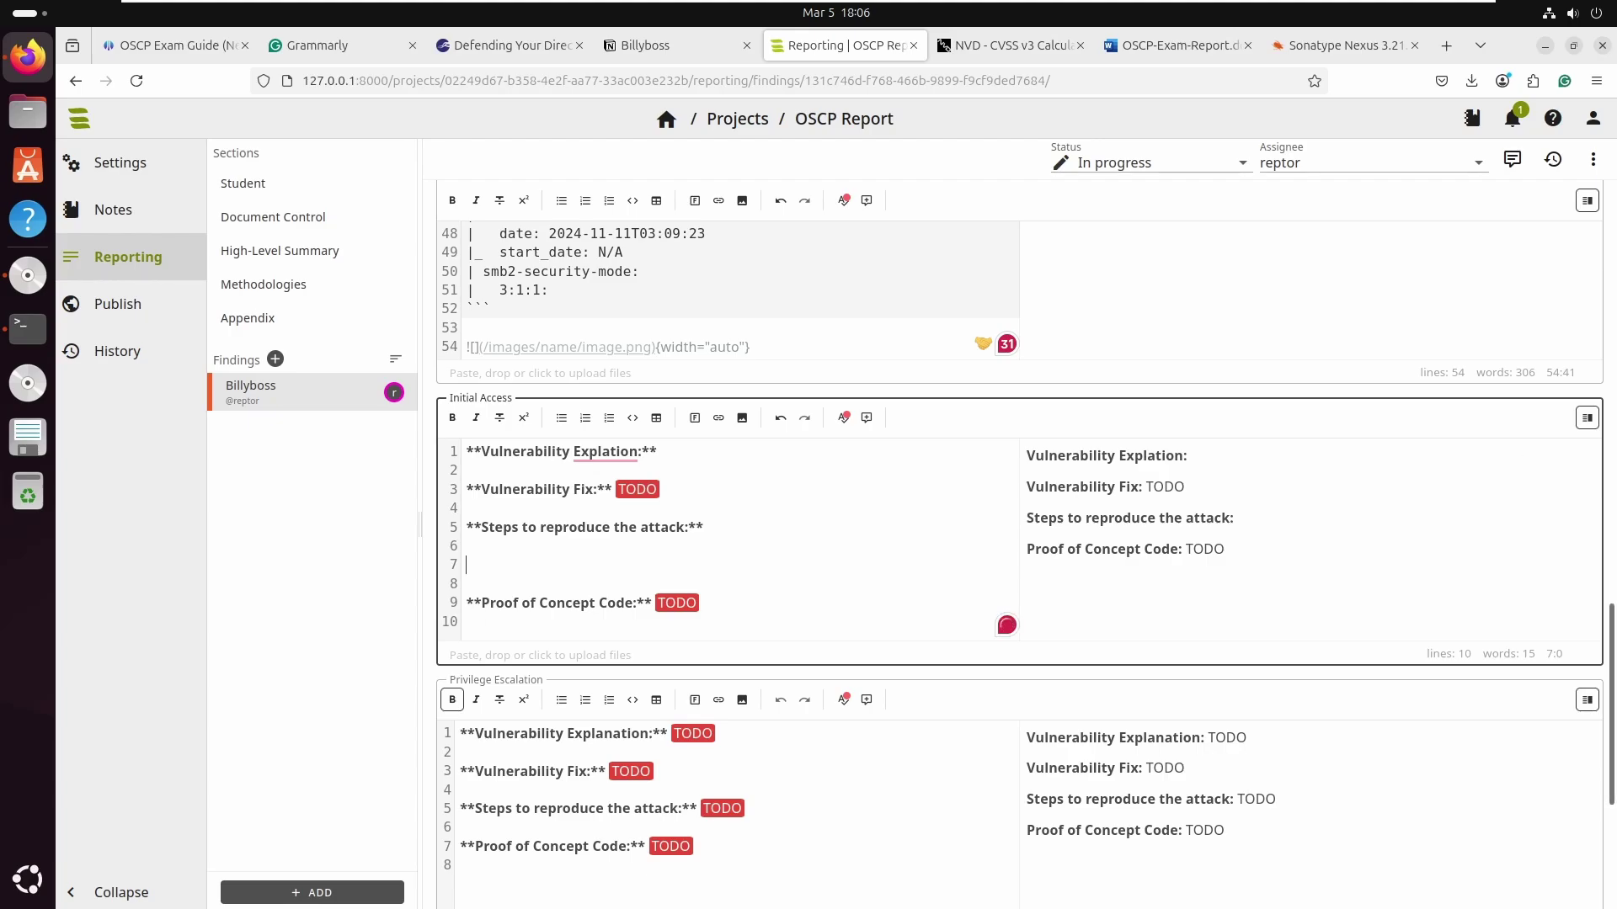
left_click(645, 44)
left_click_drag(639, 277, 902, 303)
key("ctrl+c")
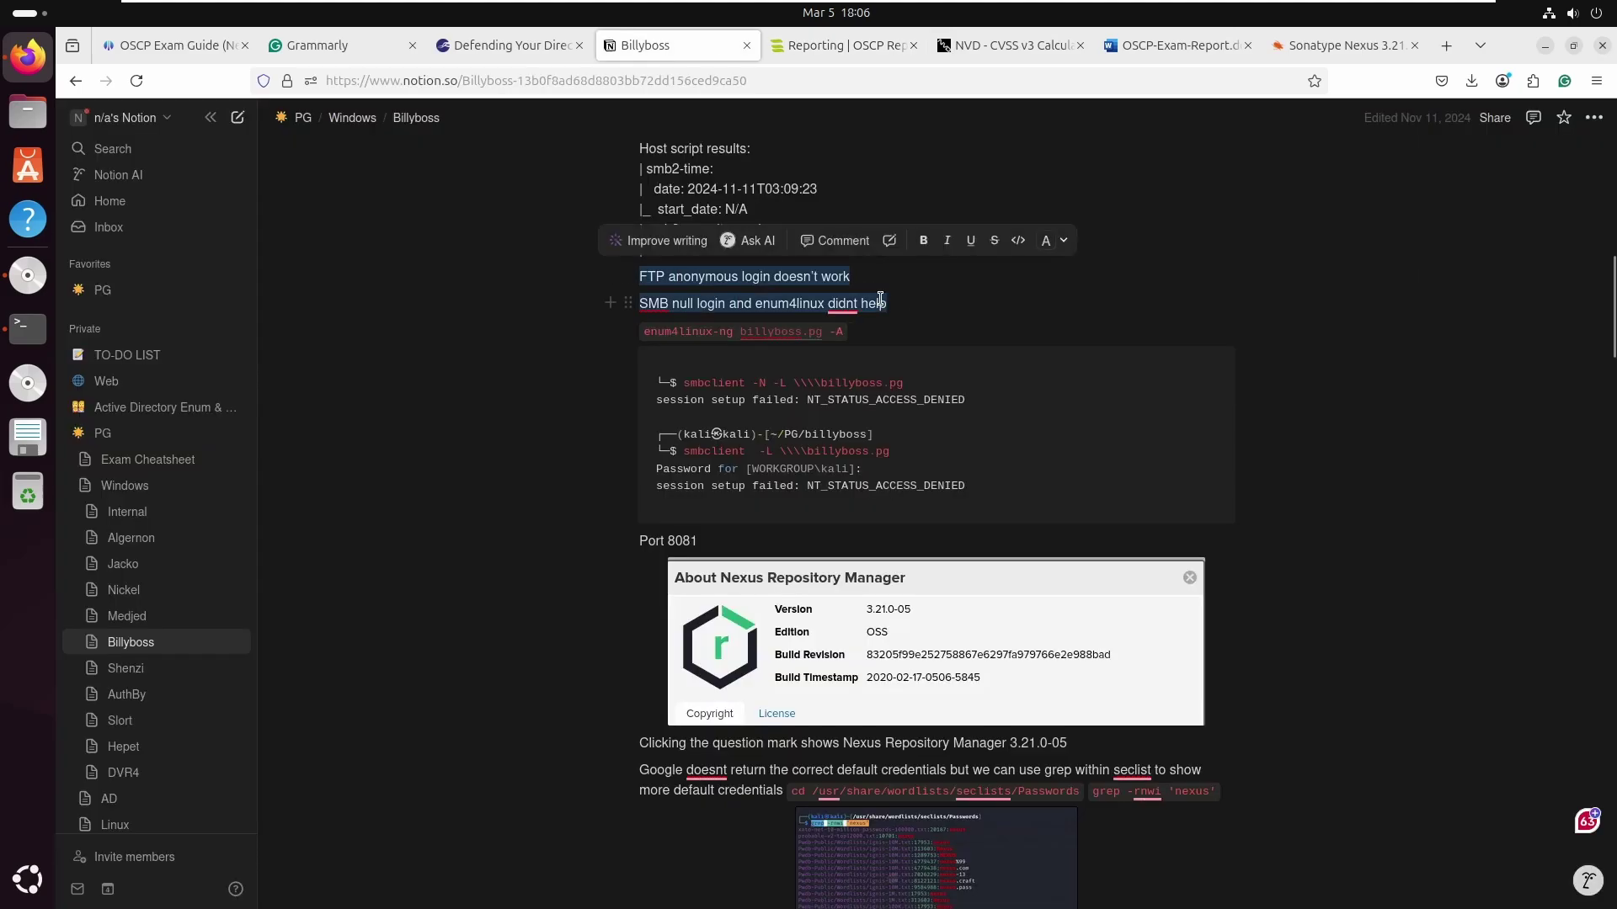
- Paste the FTP and SMB notes under the heading and join them with 'and'
left_click(845, 44)
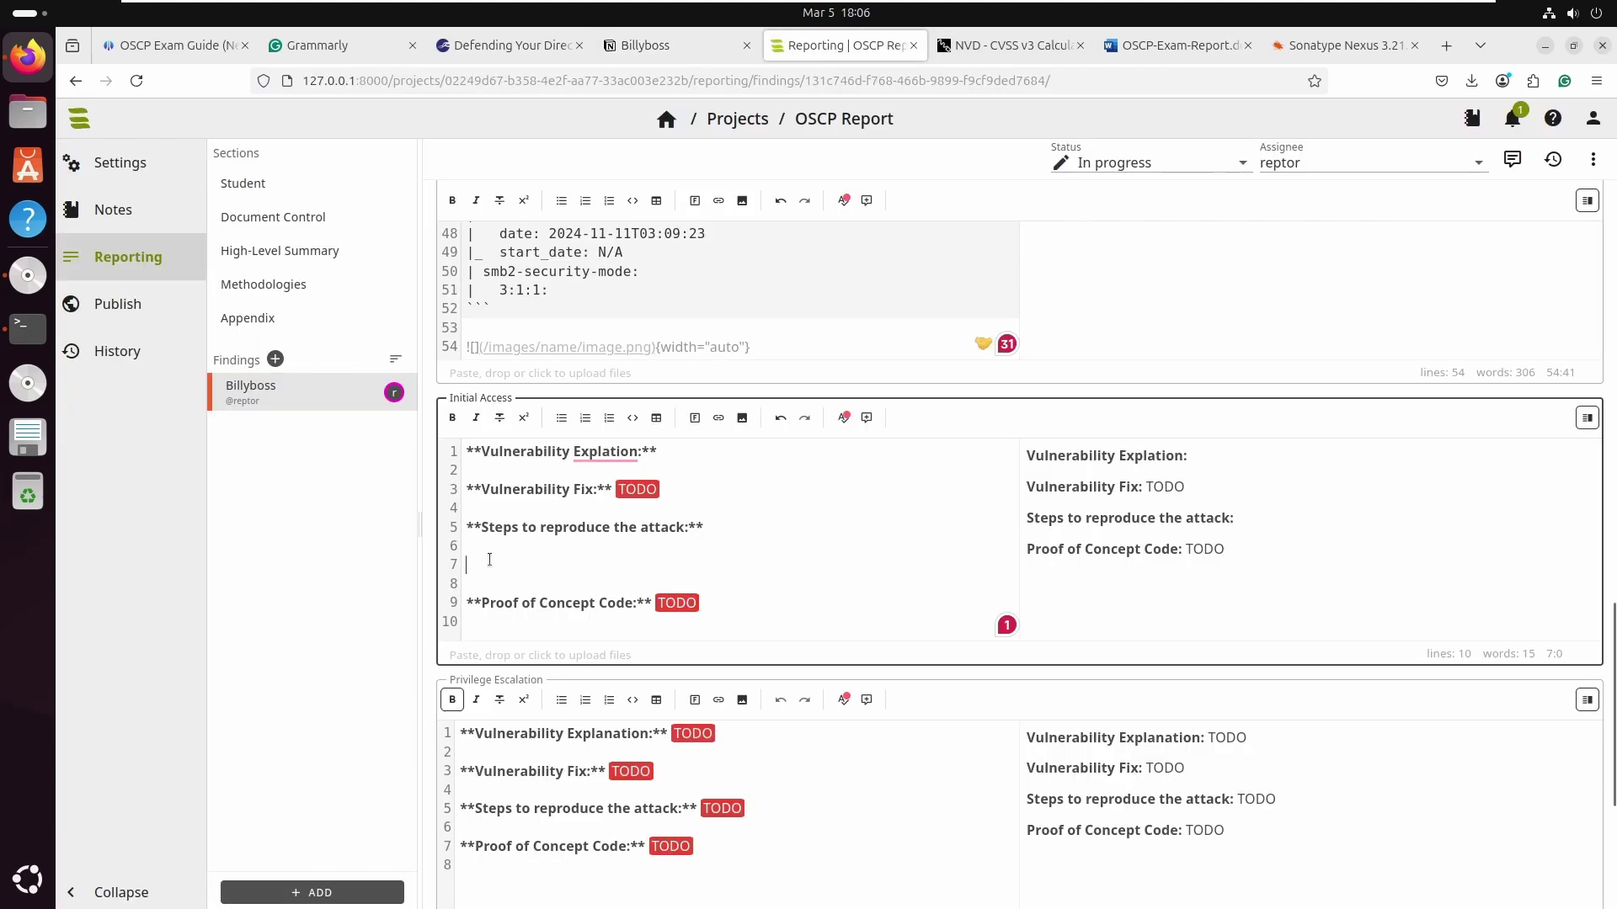
key("ctrl+v")
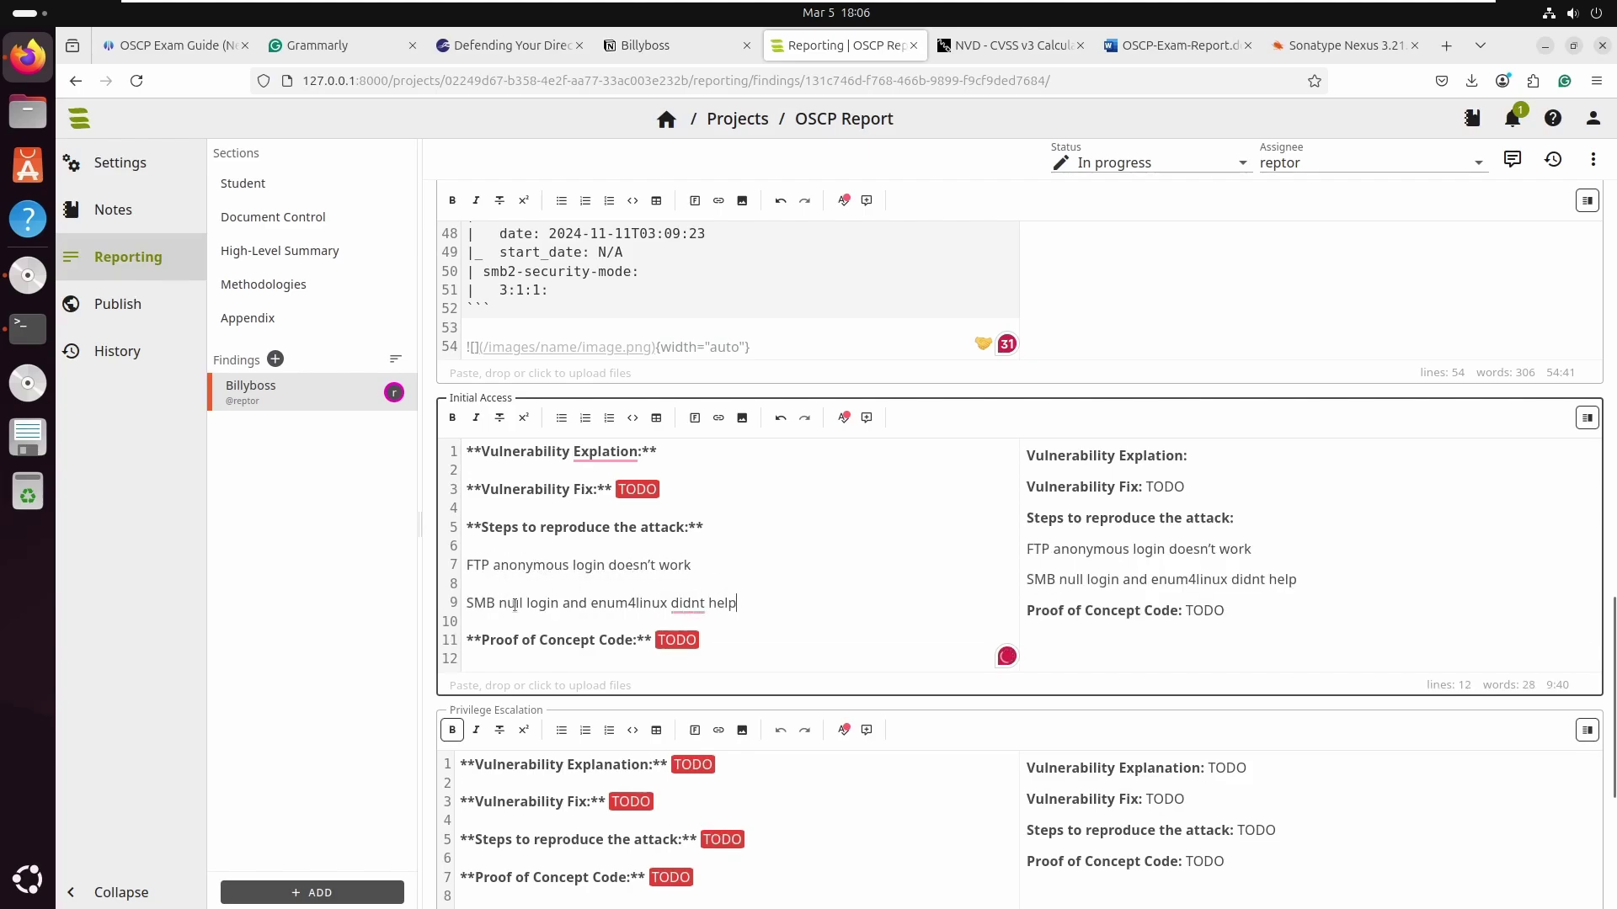
left_click(467, 605)
key("BackSpace")
key("BackSpace")
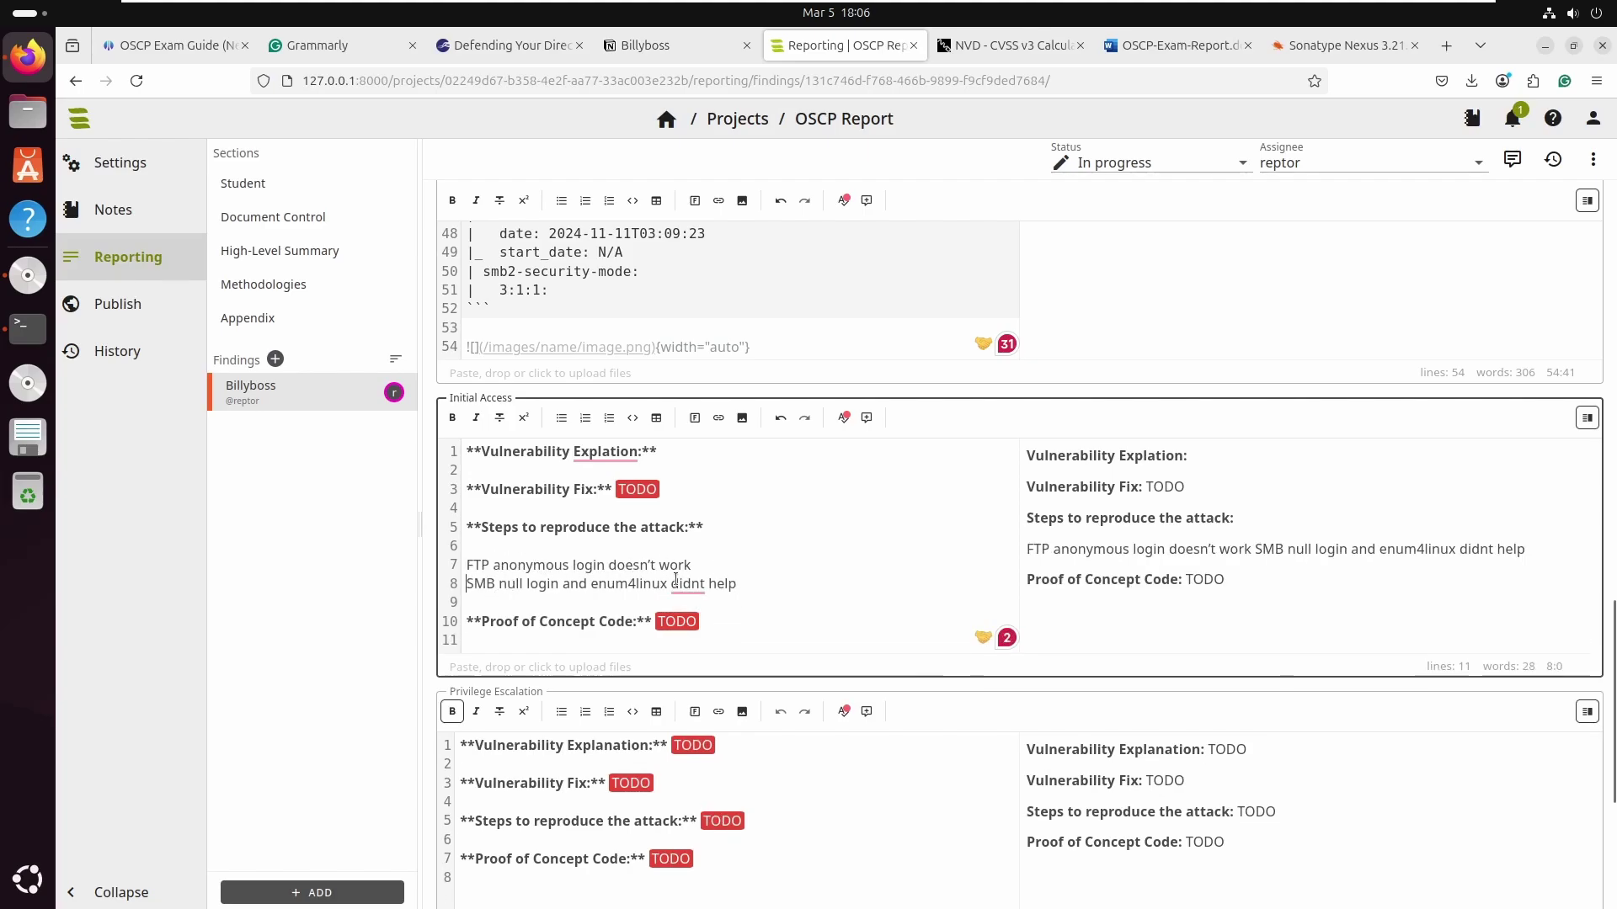
type("and")
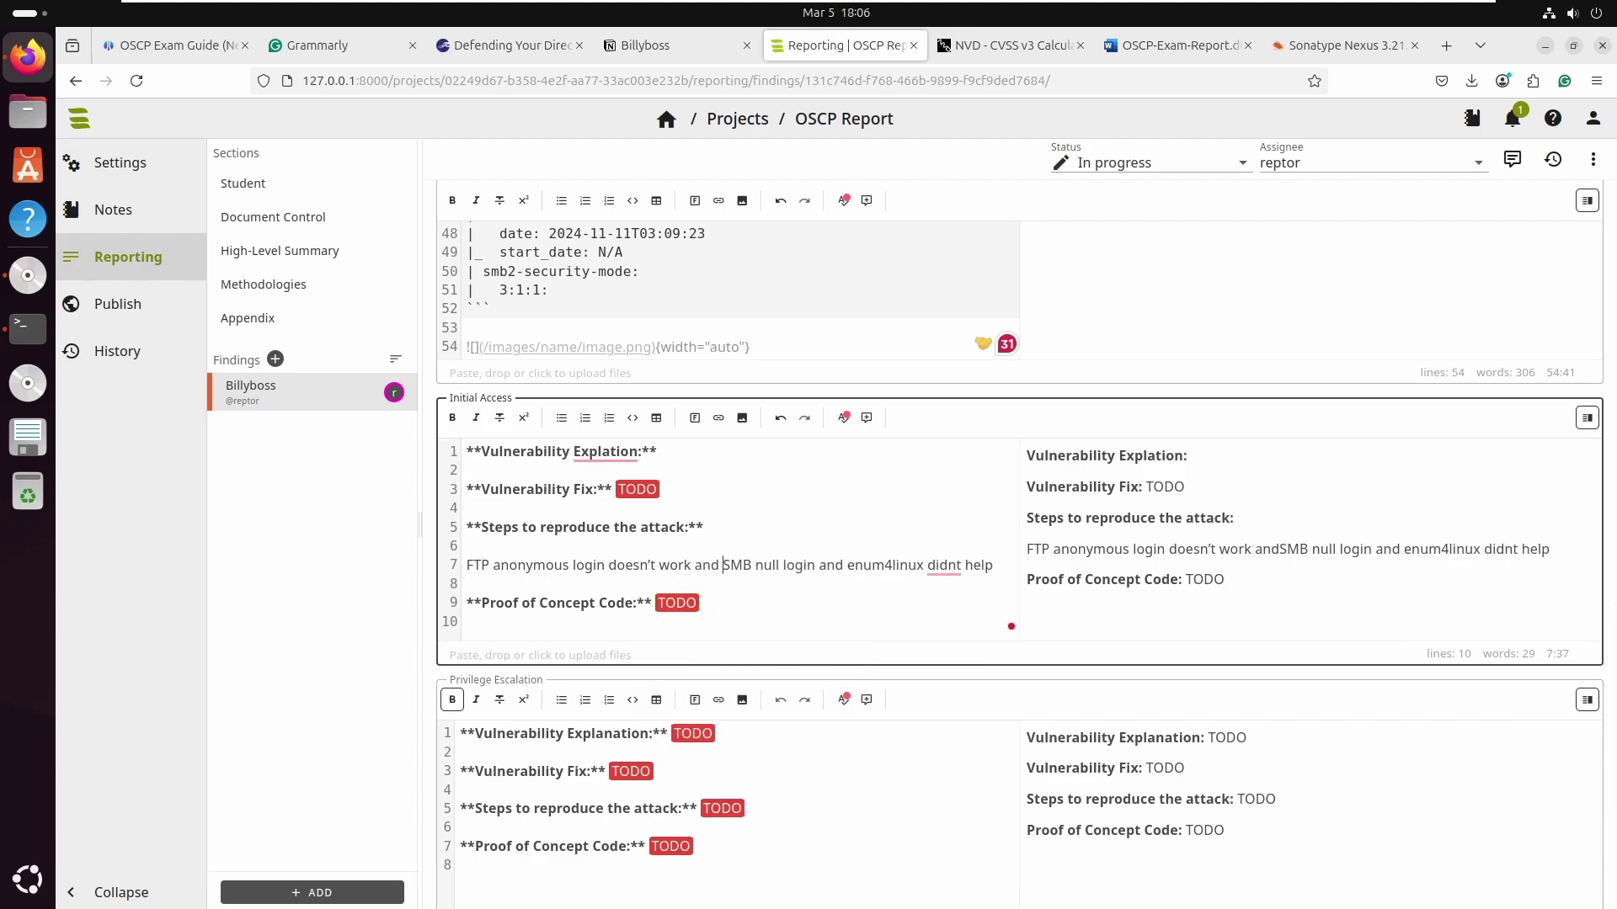
key("Right")
key("Right")
key("Right")
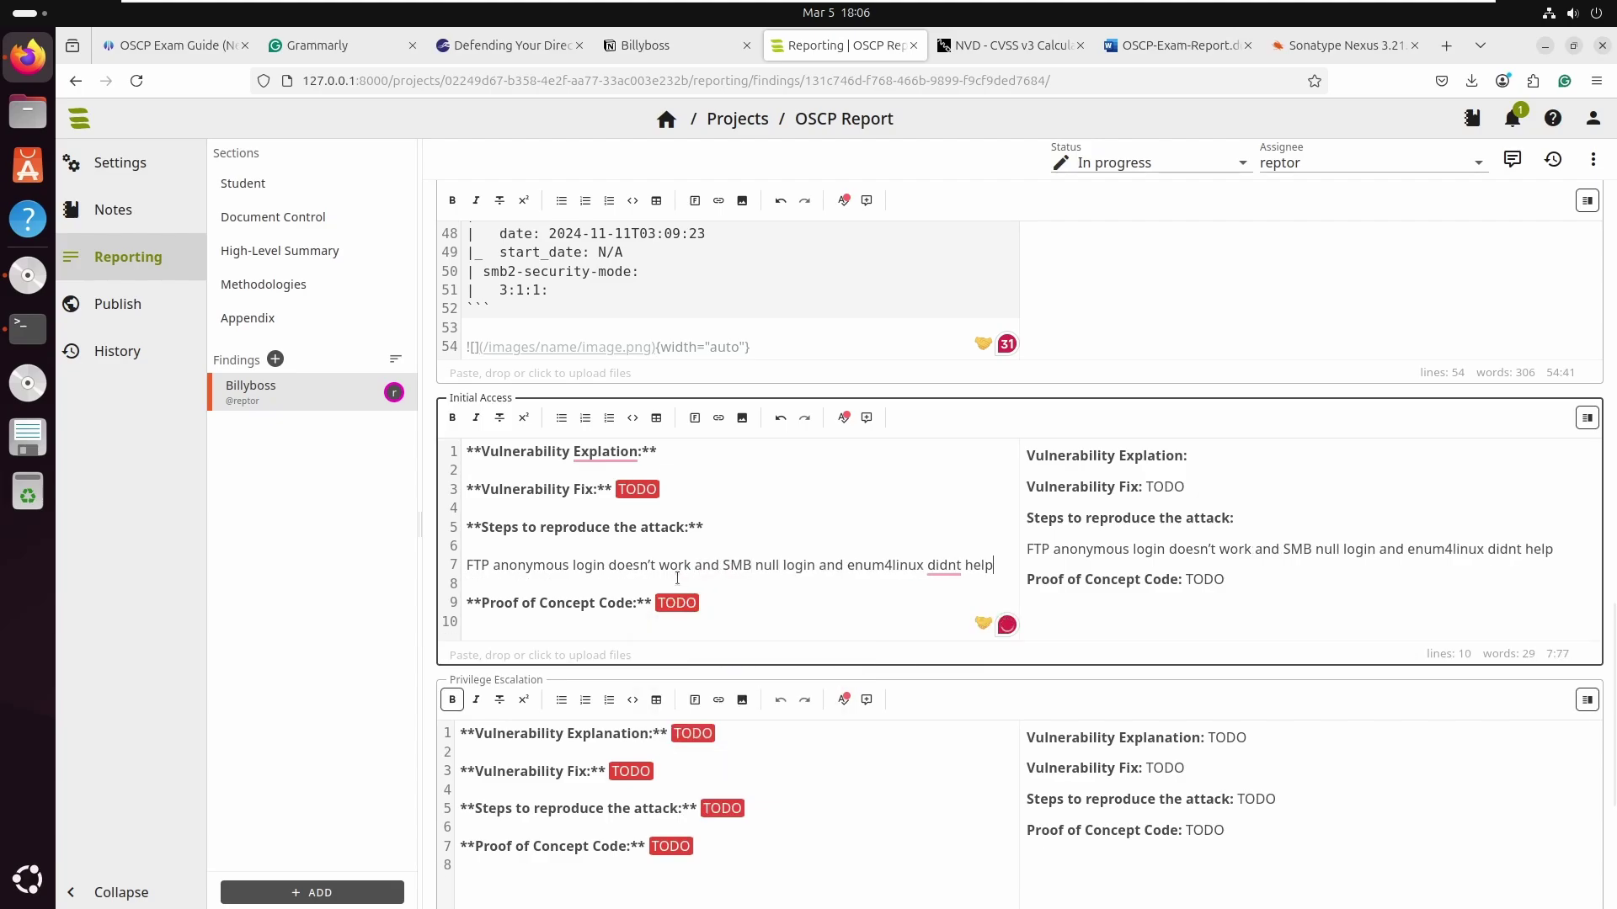
- End the sentence with a full stop after 'help' and add blank lines below it
key("Down")
key("Down")
key("Home")
key("Right")
key("Right")
key("Up")
key("Up")
key("End")
key("Left")
key("Left")
key("Left")
key("Left")
key("End")
type(".")
key("Return")
key("Return")
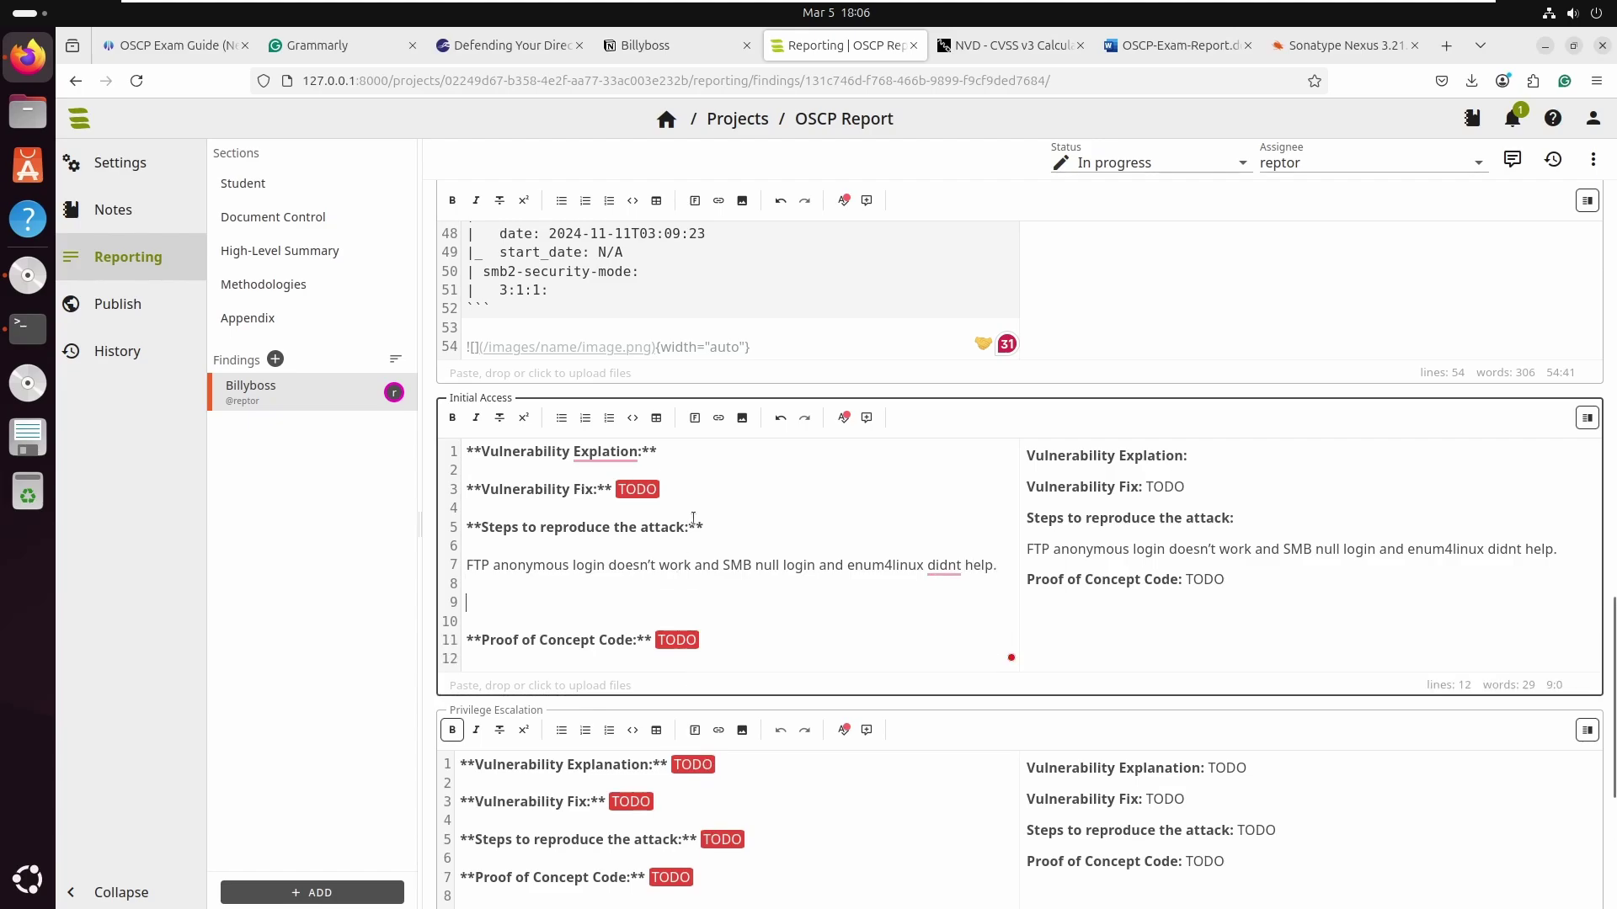
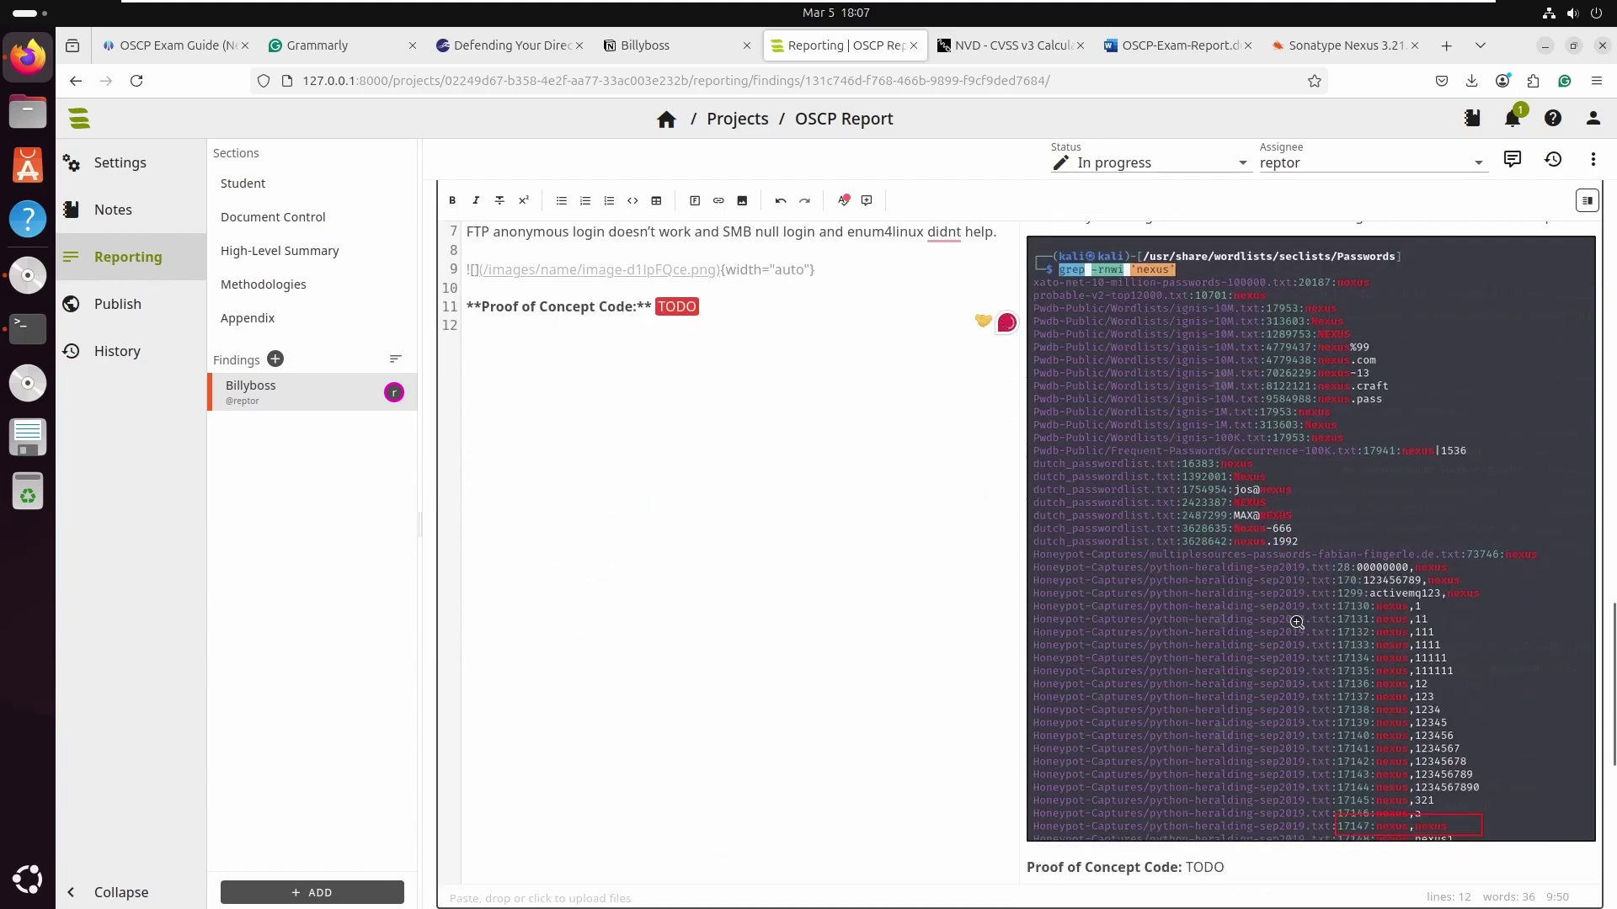
scroll(1296, 623, "down", 3)
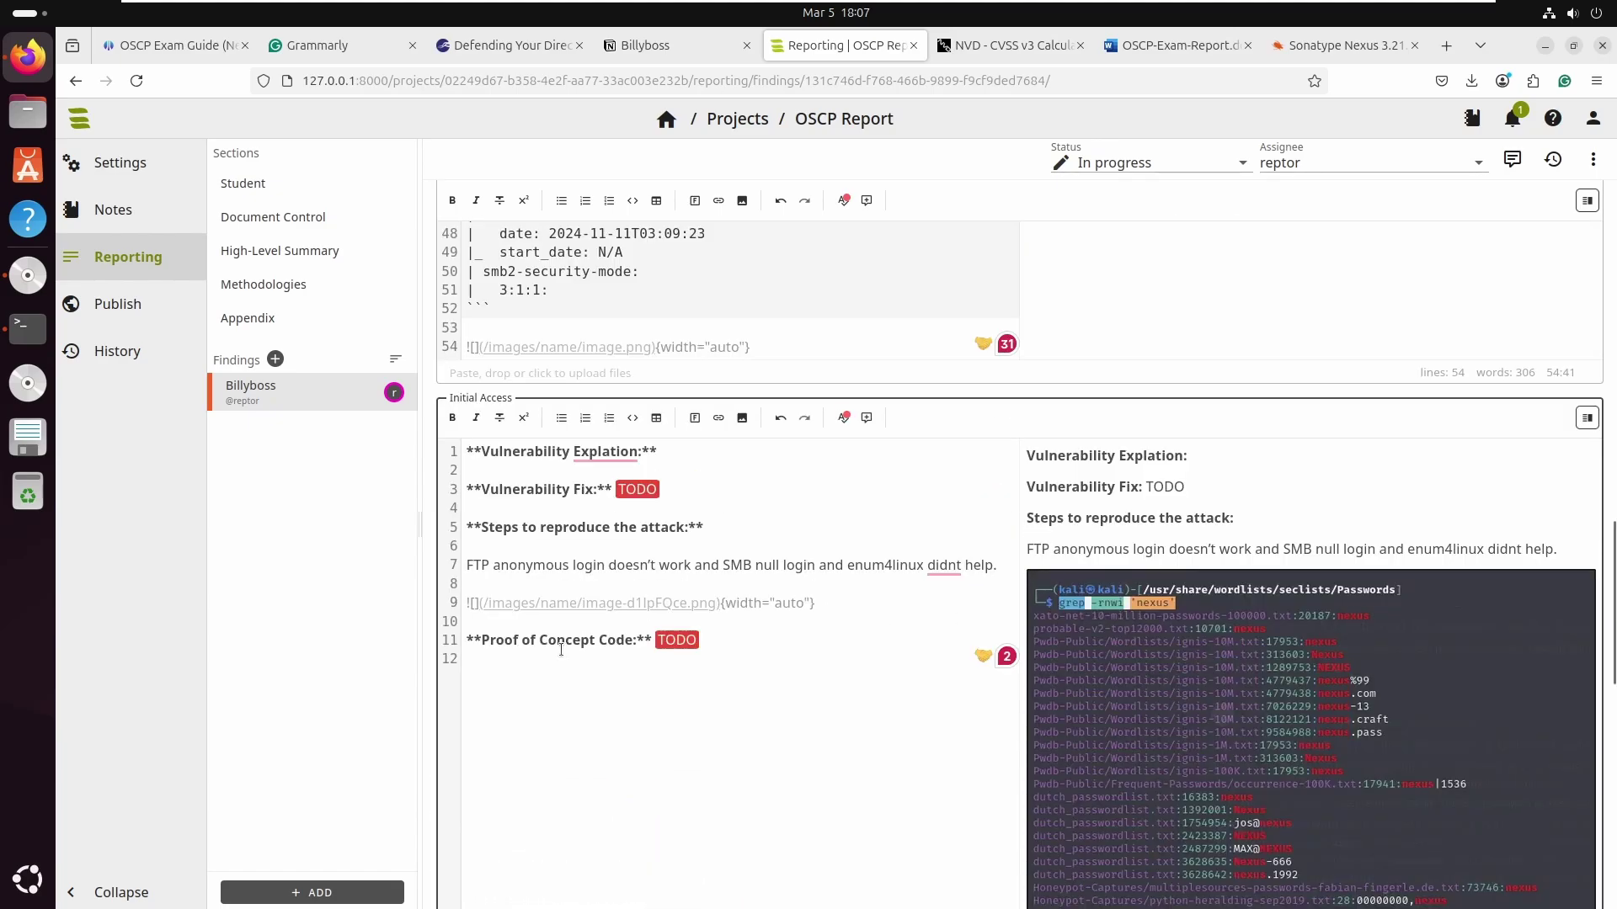
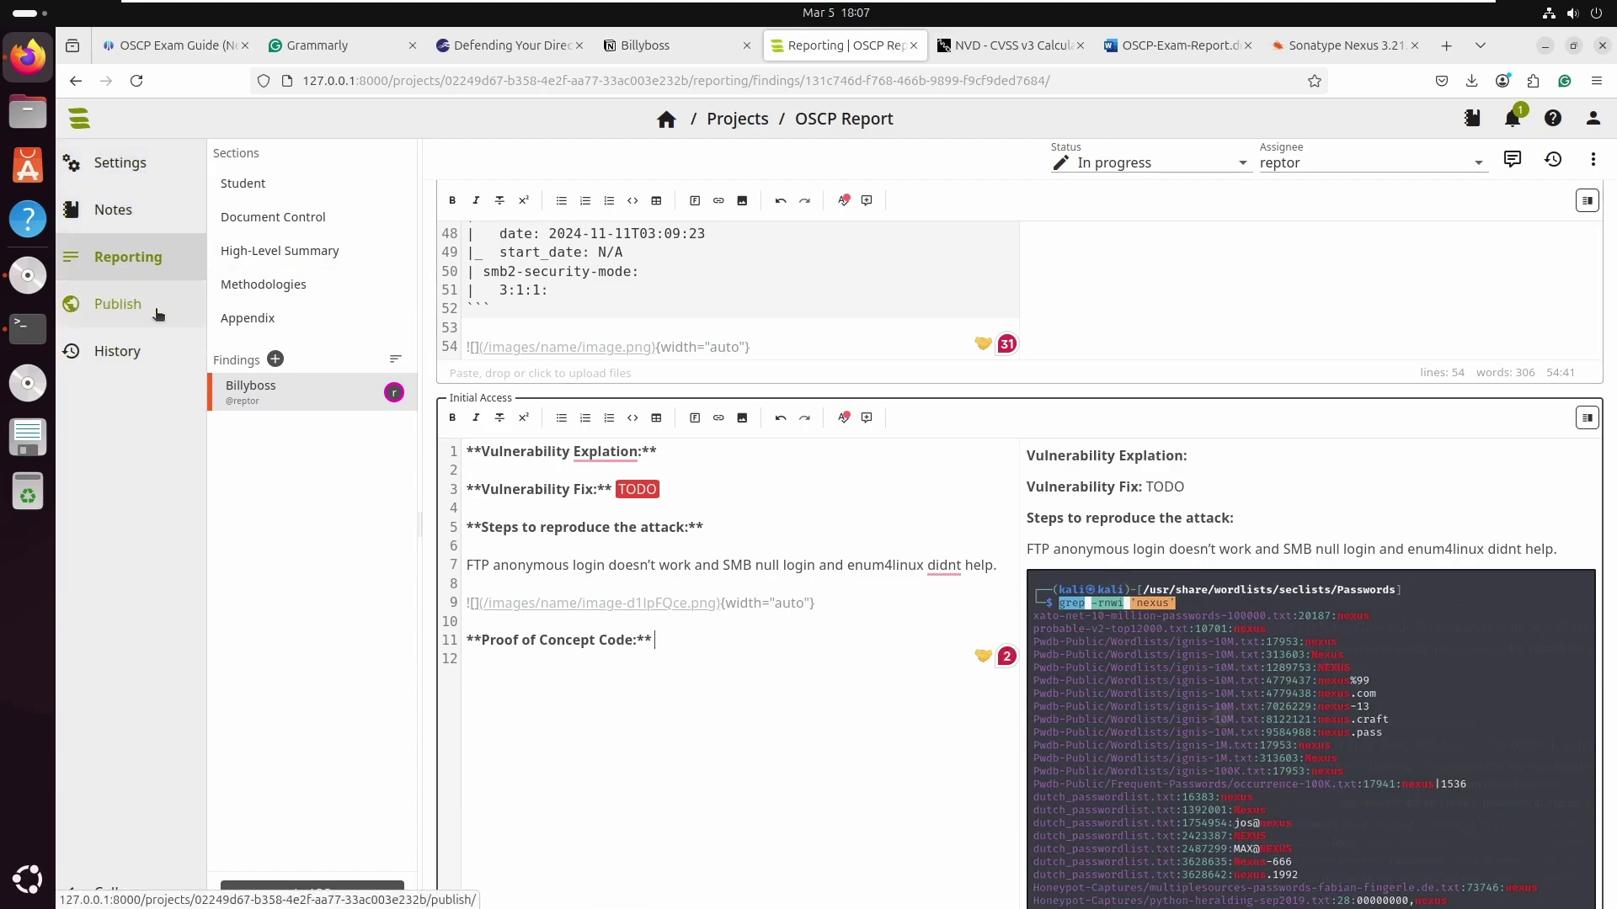
- Create an empty finding in the OSCP Report, leaving the 'TODO Target Name' placeholder title
left_click(275, 359)
left_click(1227, 576)
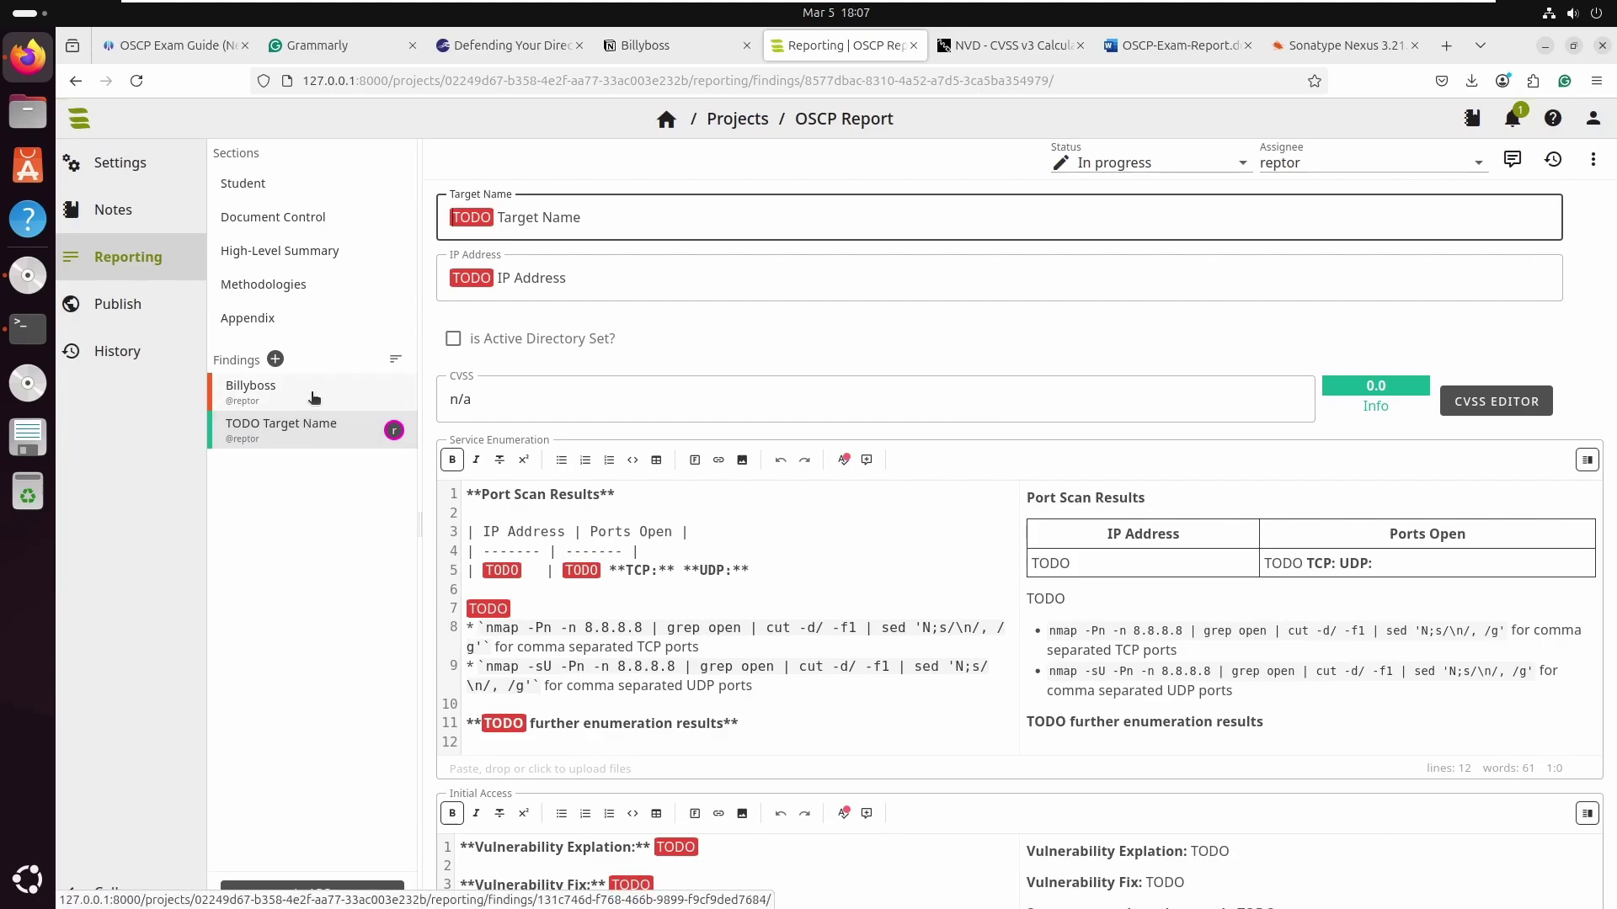
key("shift+Tab")
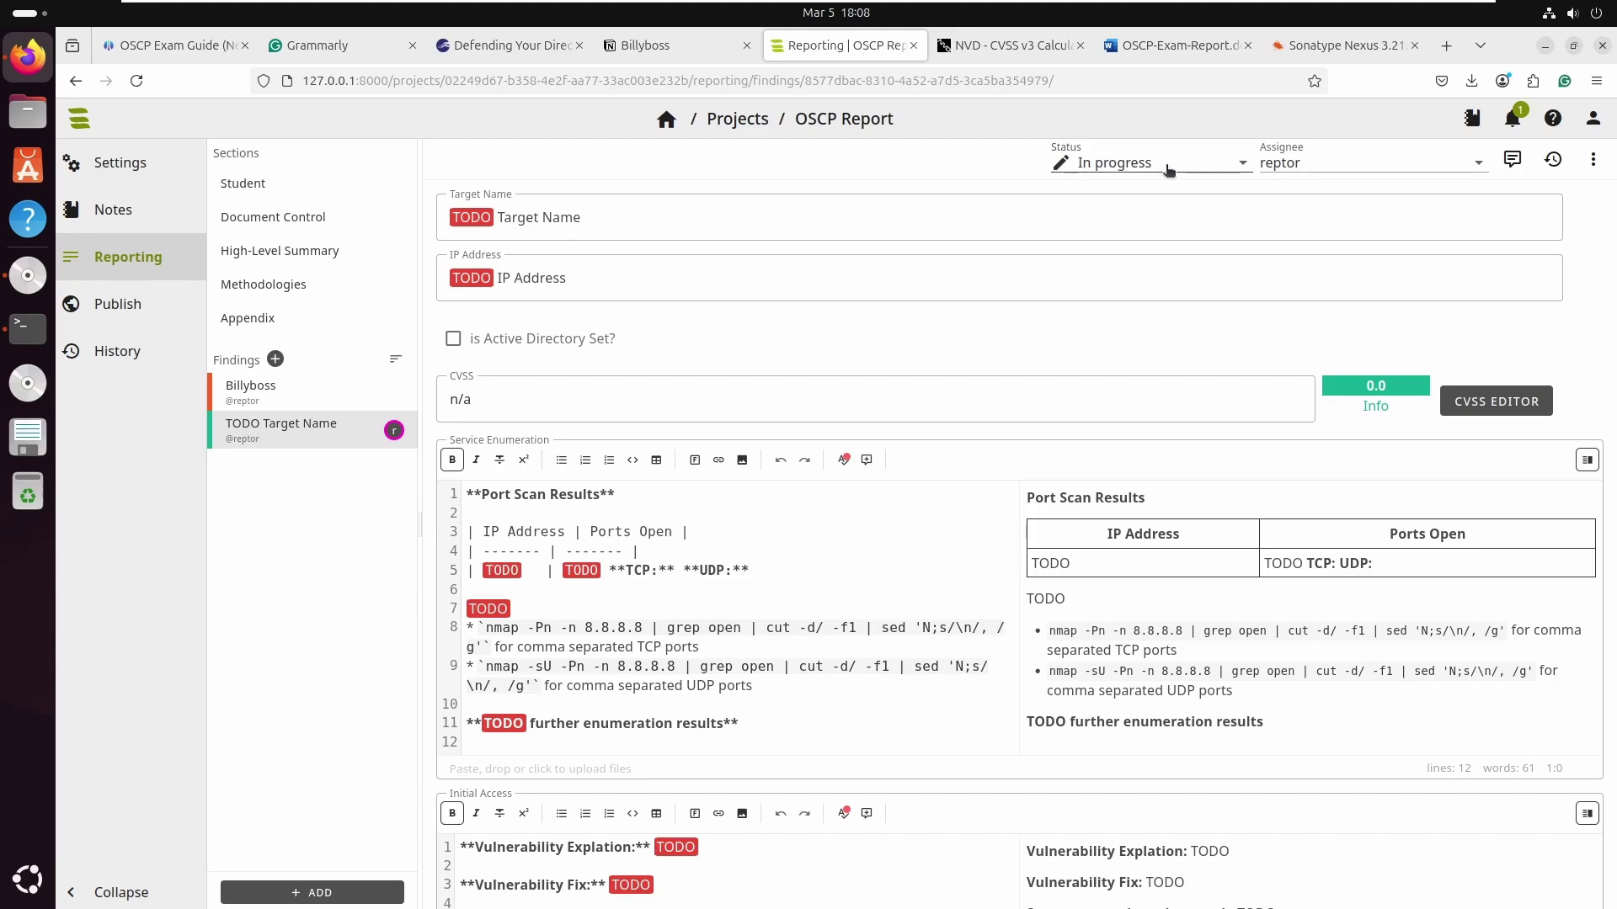
- Set the new TODO Target Name finding's status to Finished
left_click(1197, 167)
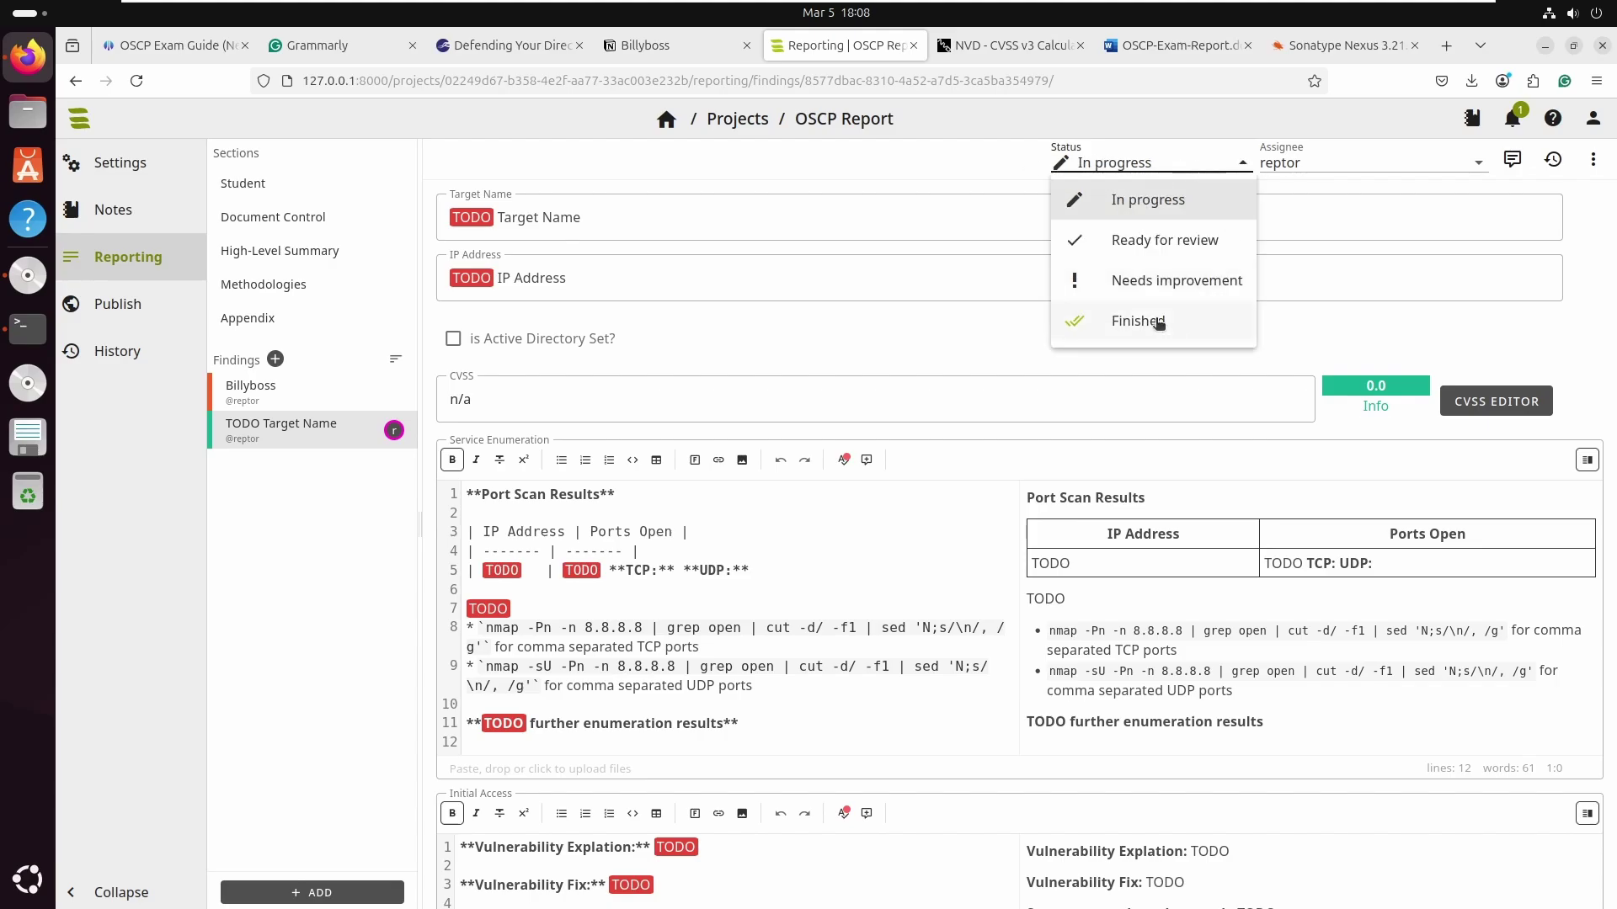
left_click(1197, 323)
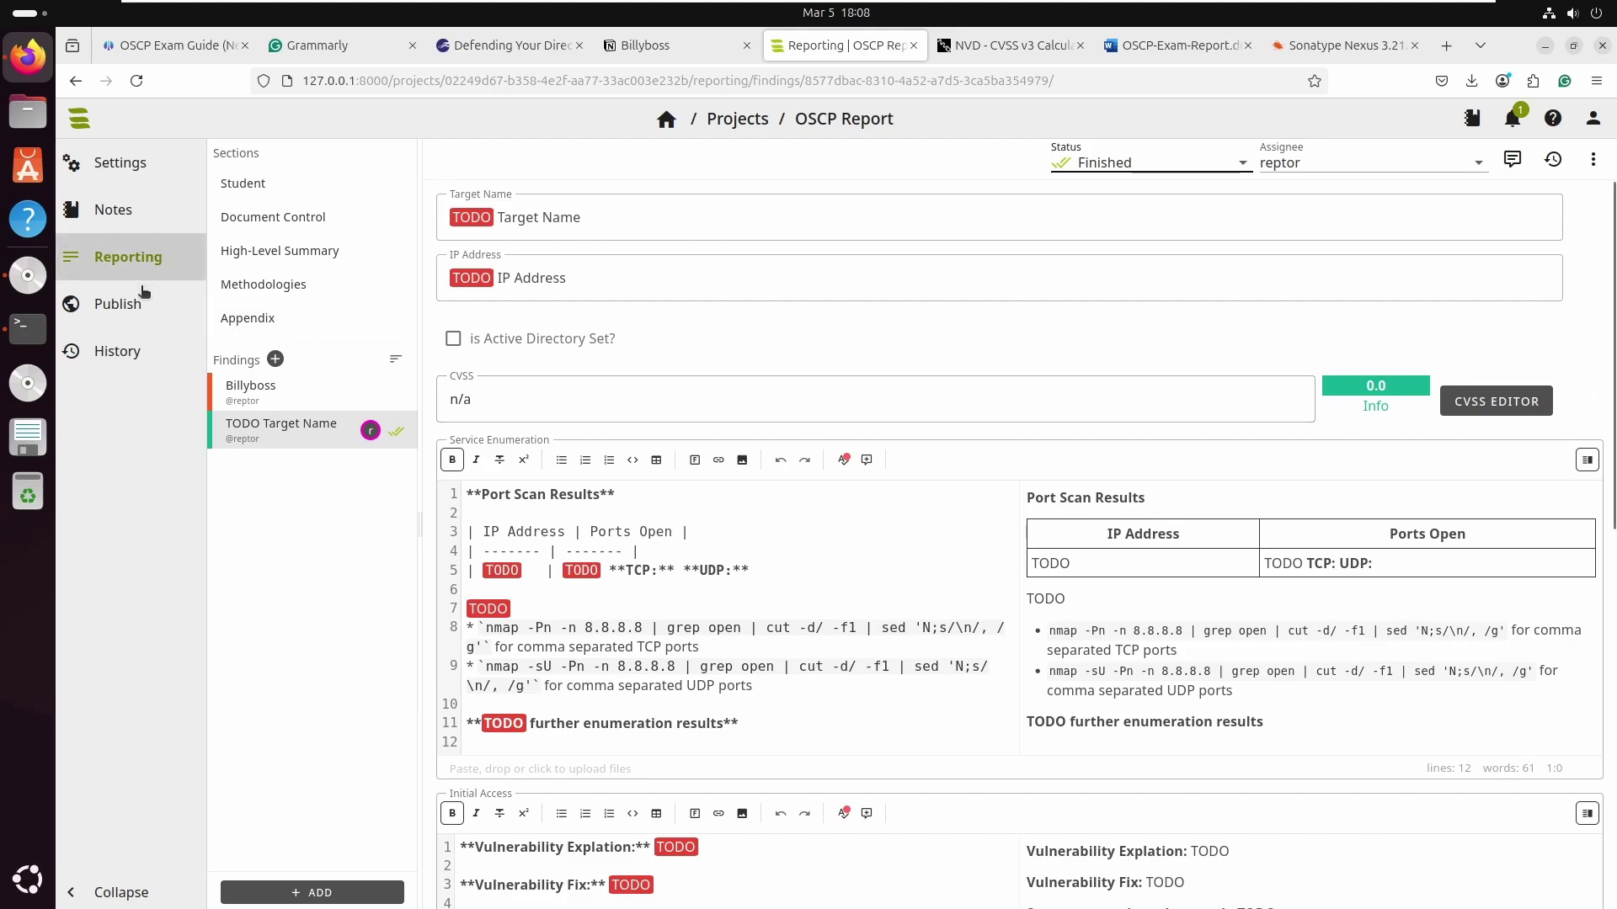
- Go to the report's Publish page and select the current PDF filename
left_click(137, 310)
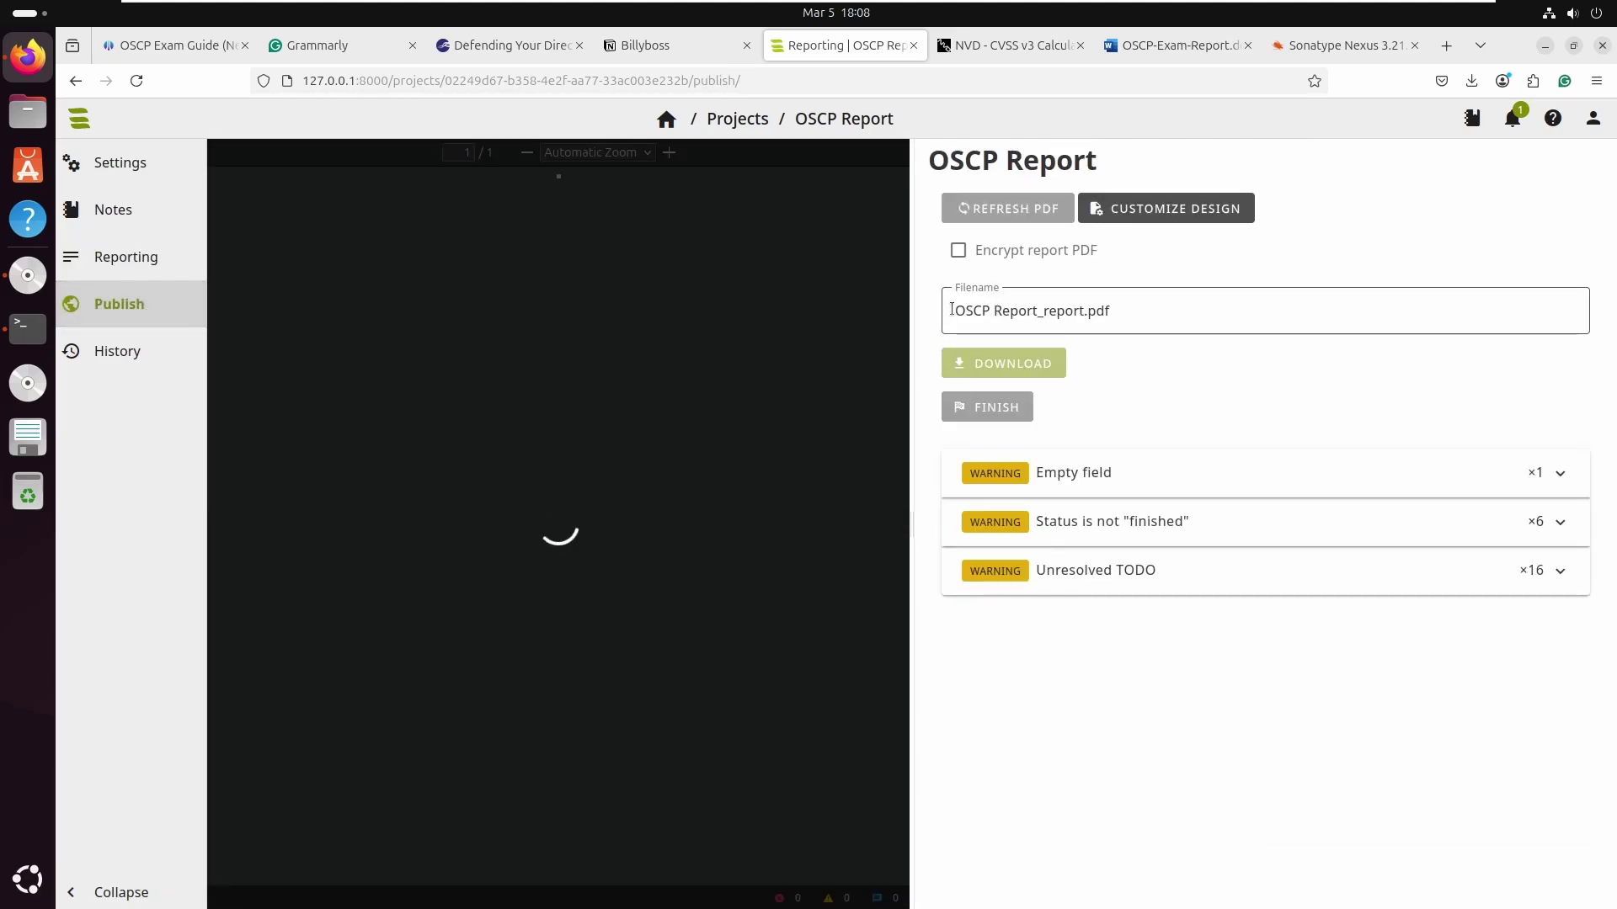
left_click_drag(952, 309, 1082, 307)
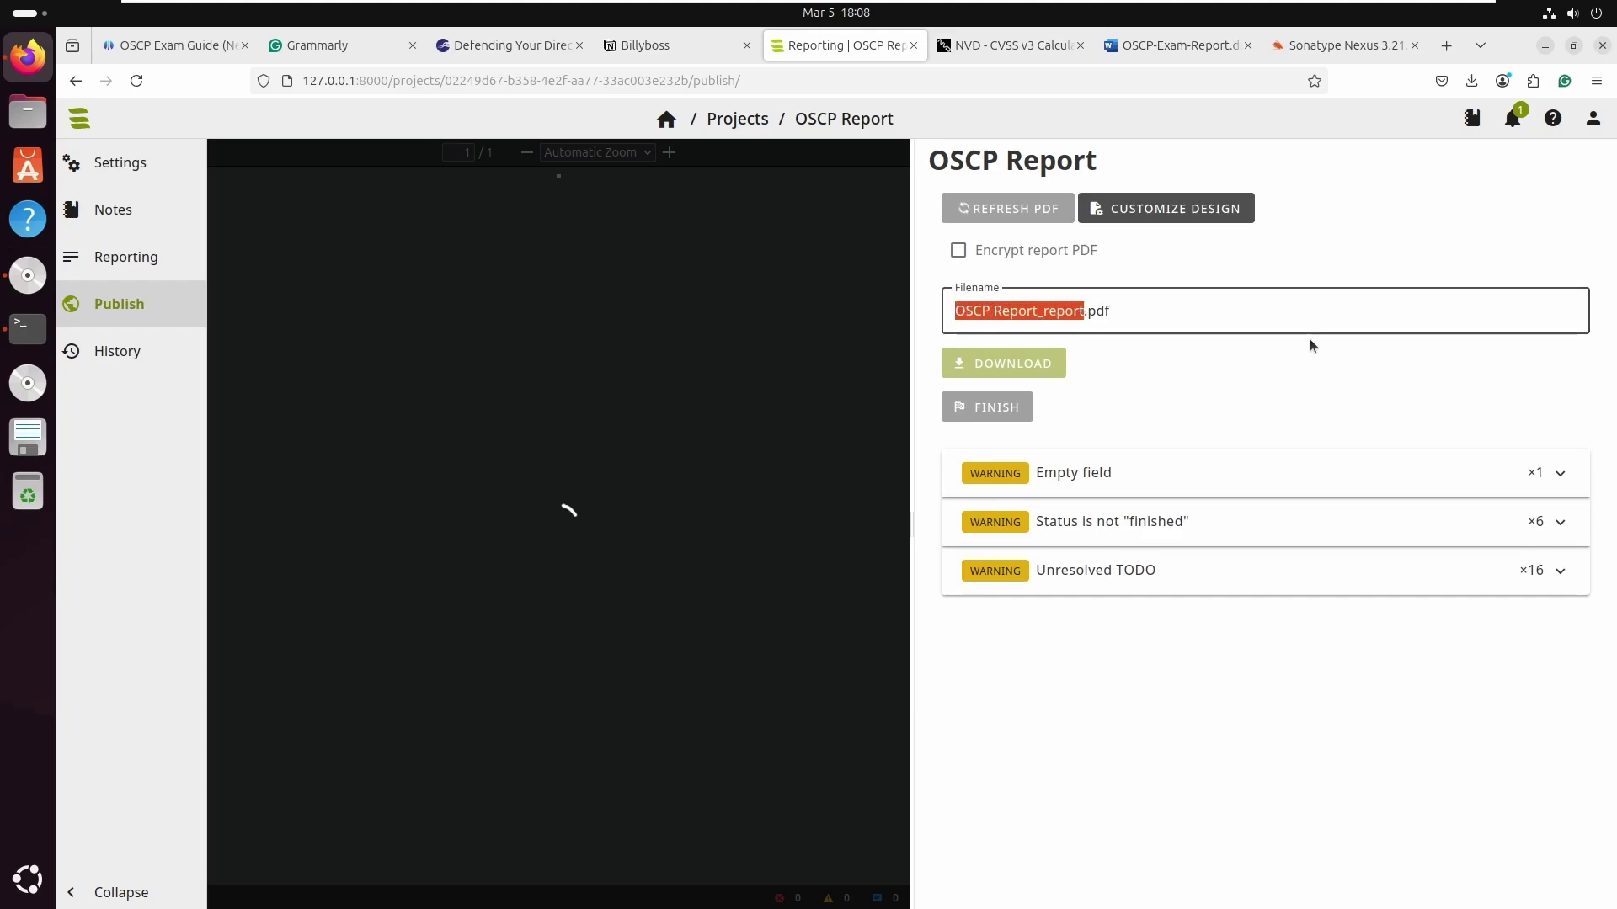
- Set the filename to the exam guide's OSCP-OS-XXXXX-Exam-Report.pdf format, replacing XXXXX with the candidate's OSID
key("alt+1")
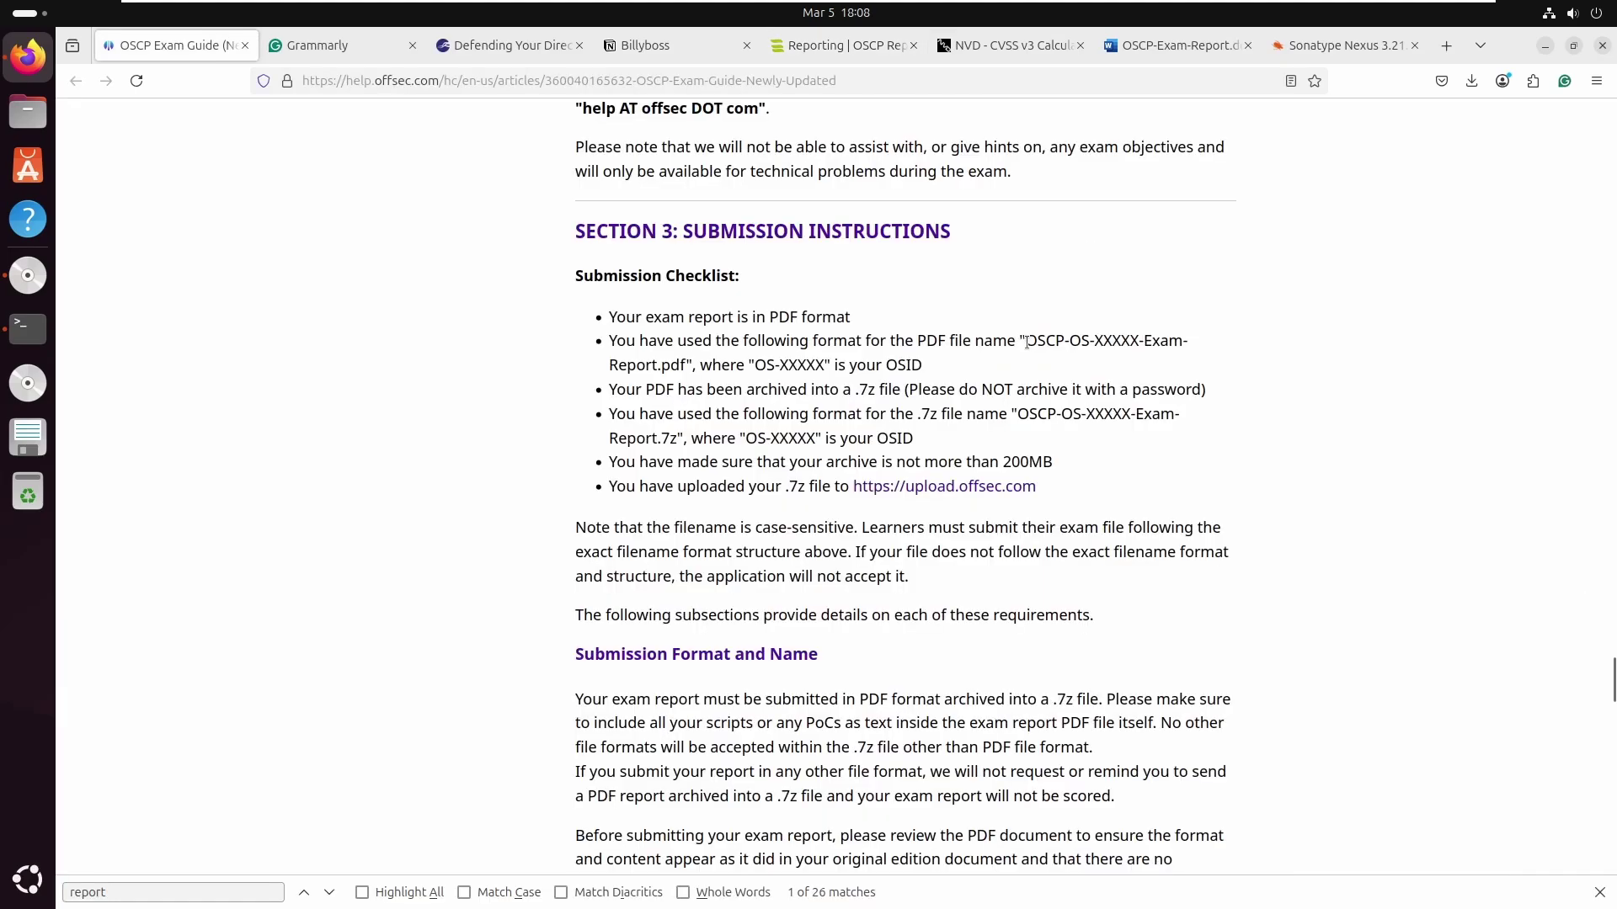
left_click_drag(1025, 340, 658, 360)
key("ctrl+c")
key("alt+5")
right_click(1034, 311)
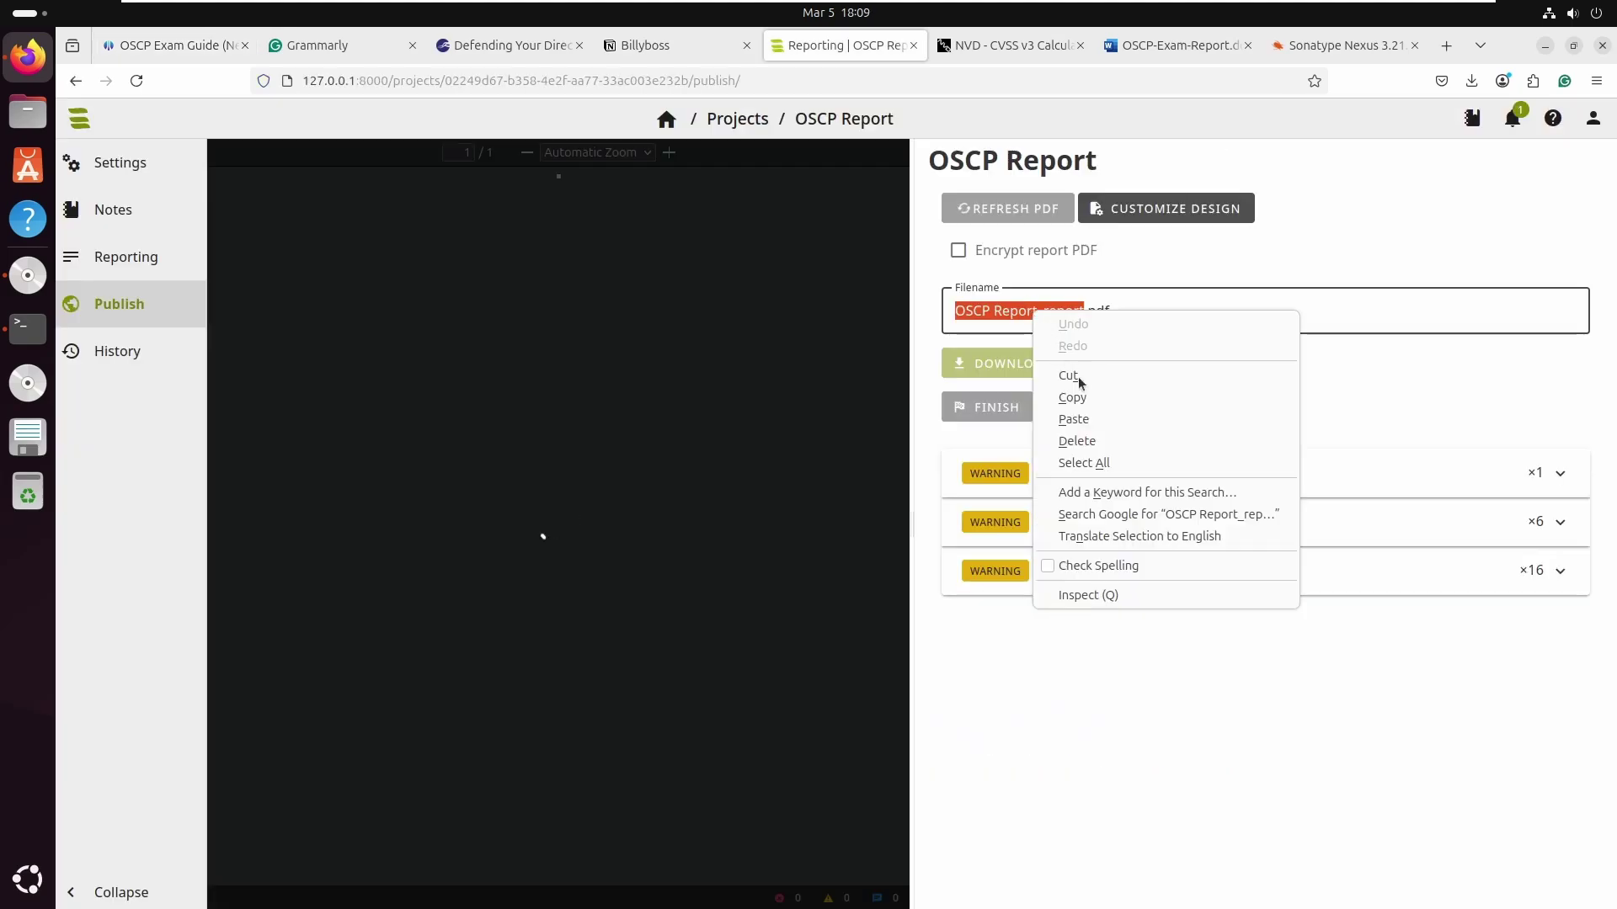
left_click(1082, 419)
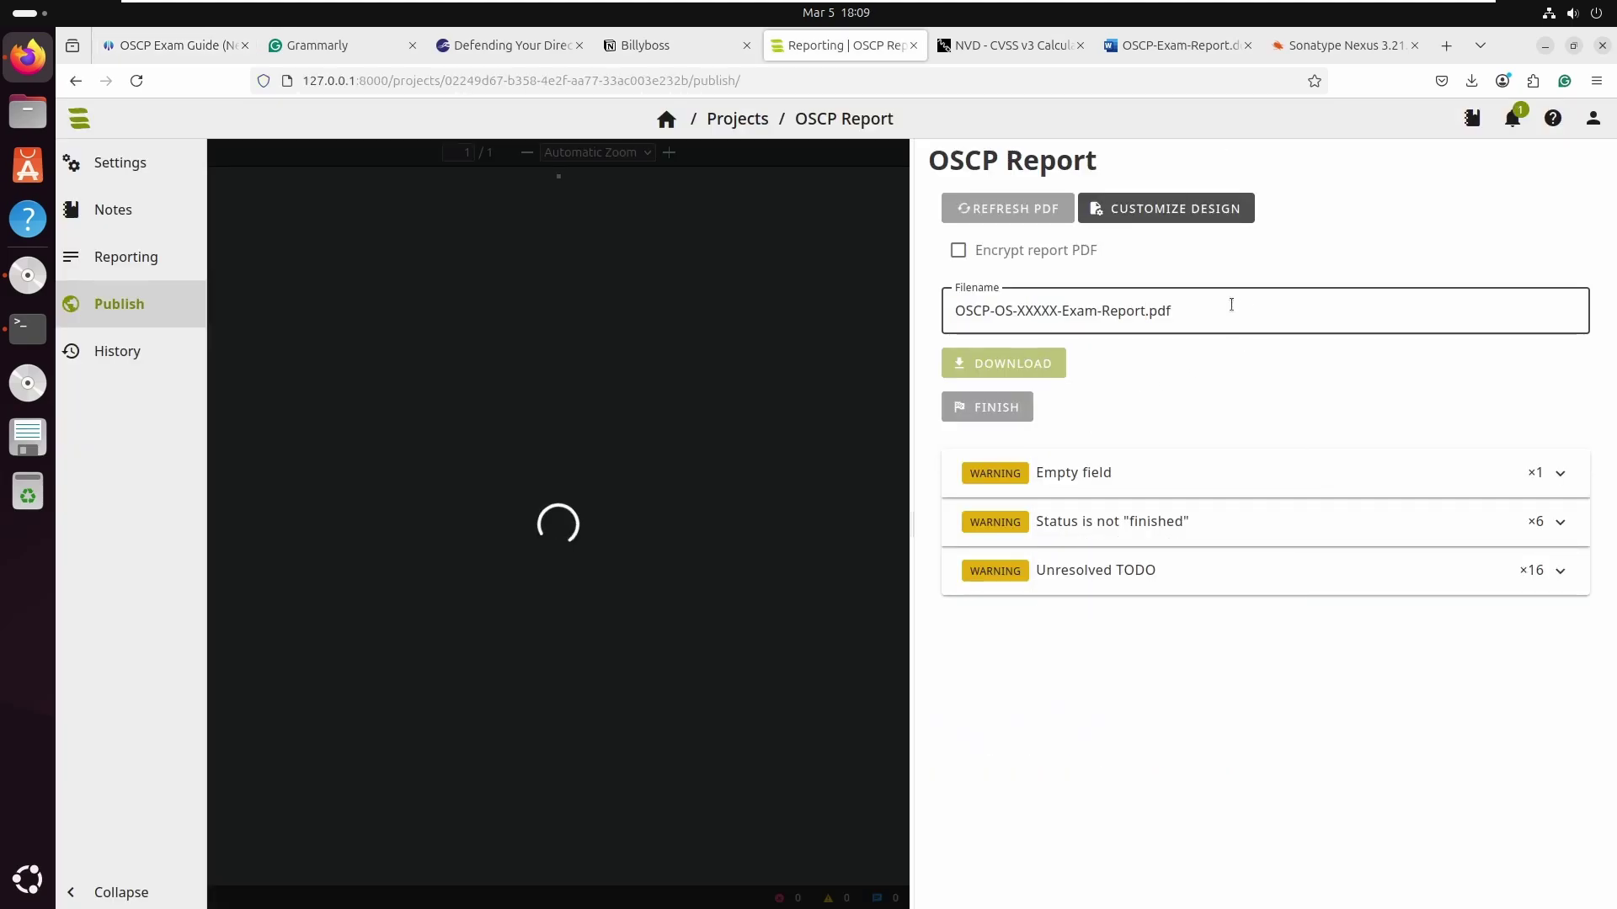
double_click(1057, 310)
type("55222")
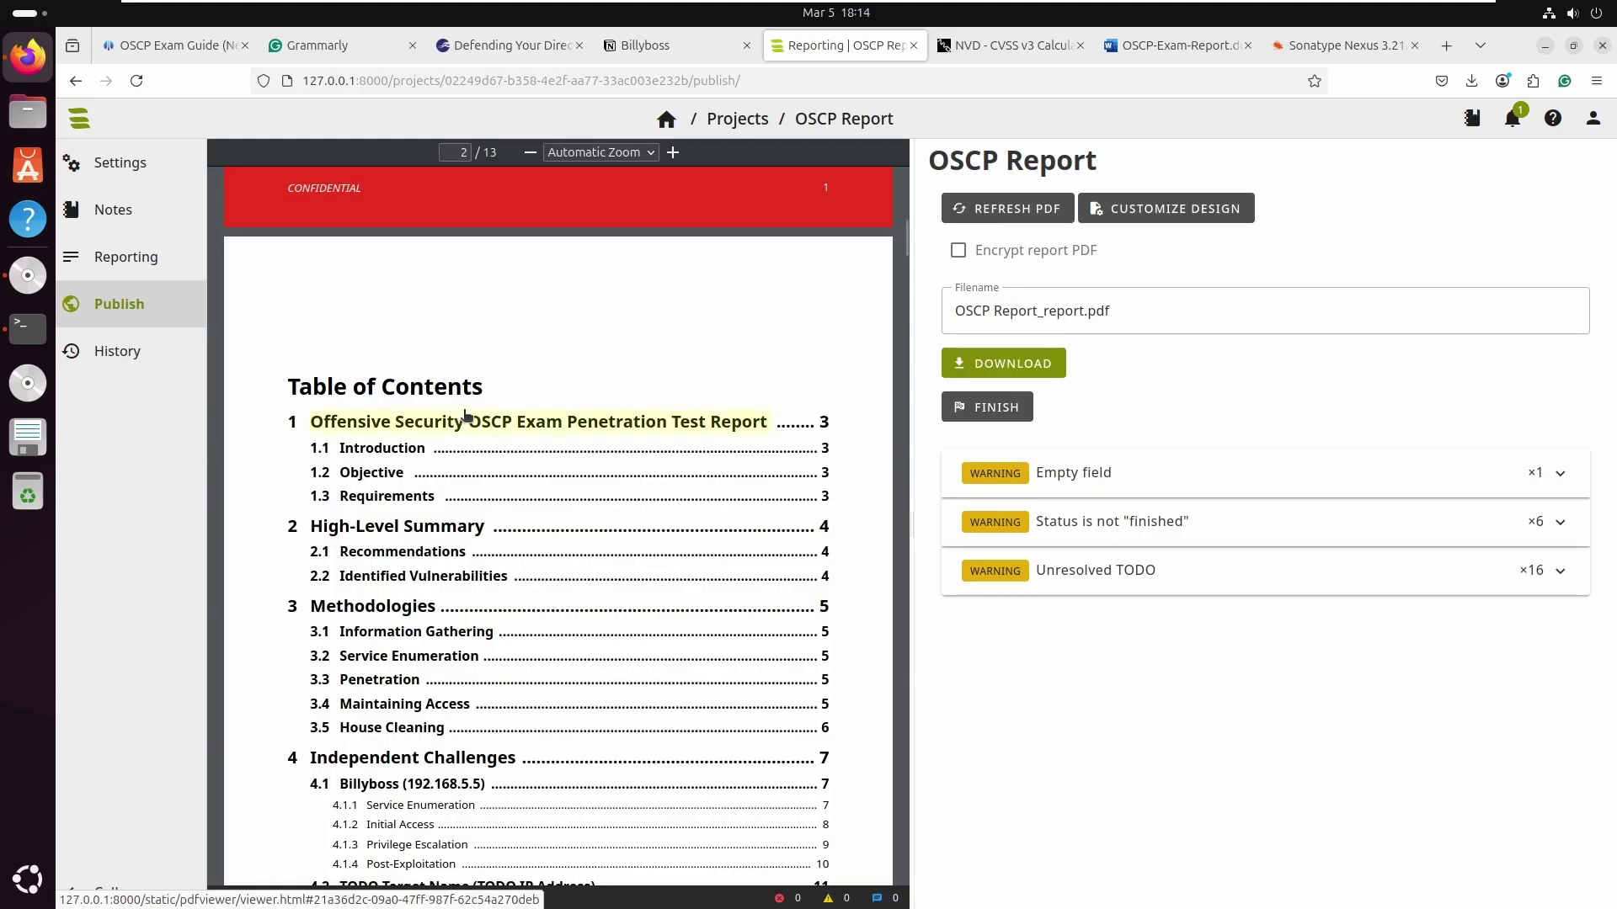
- Proofread the 13-page PDF preview, noting the leftover TODO under House Cleaning
scroll(474, 425, "down", 15)
scroll(474, 425, "down", 5)
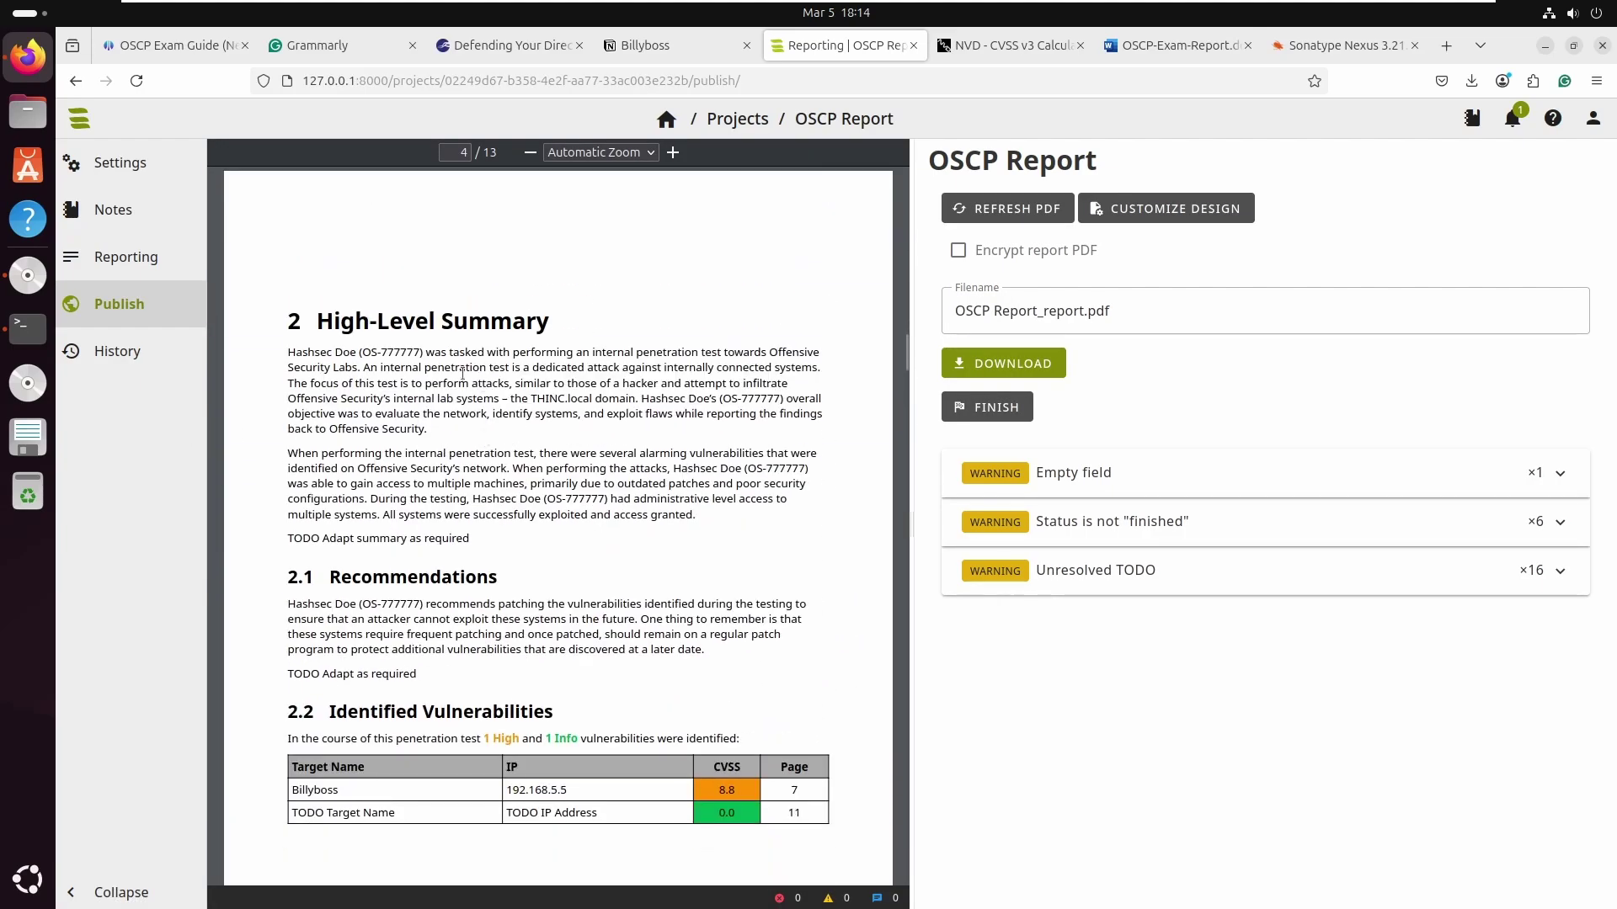
scroll(585, 406, "down", 9)
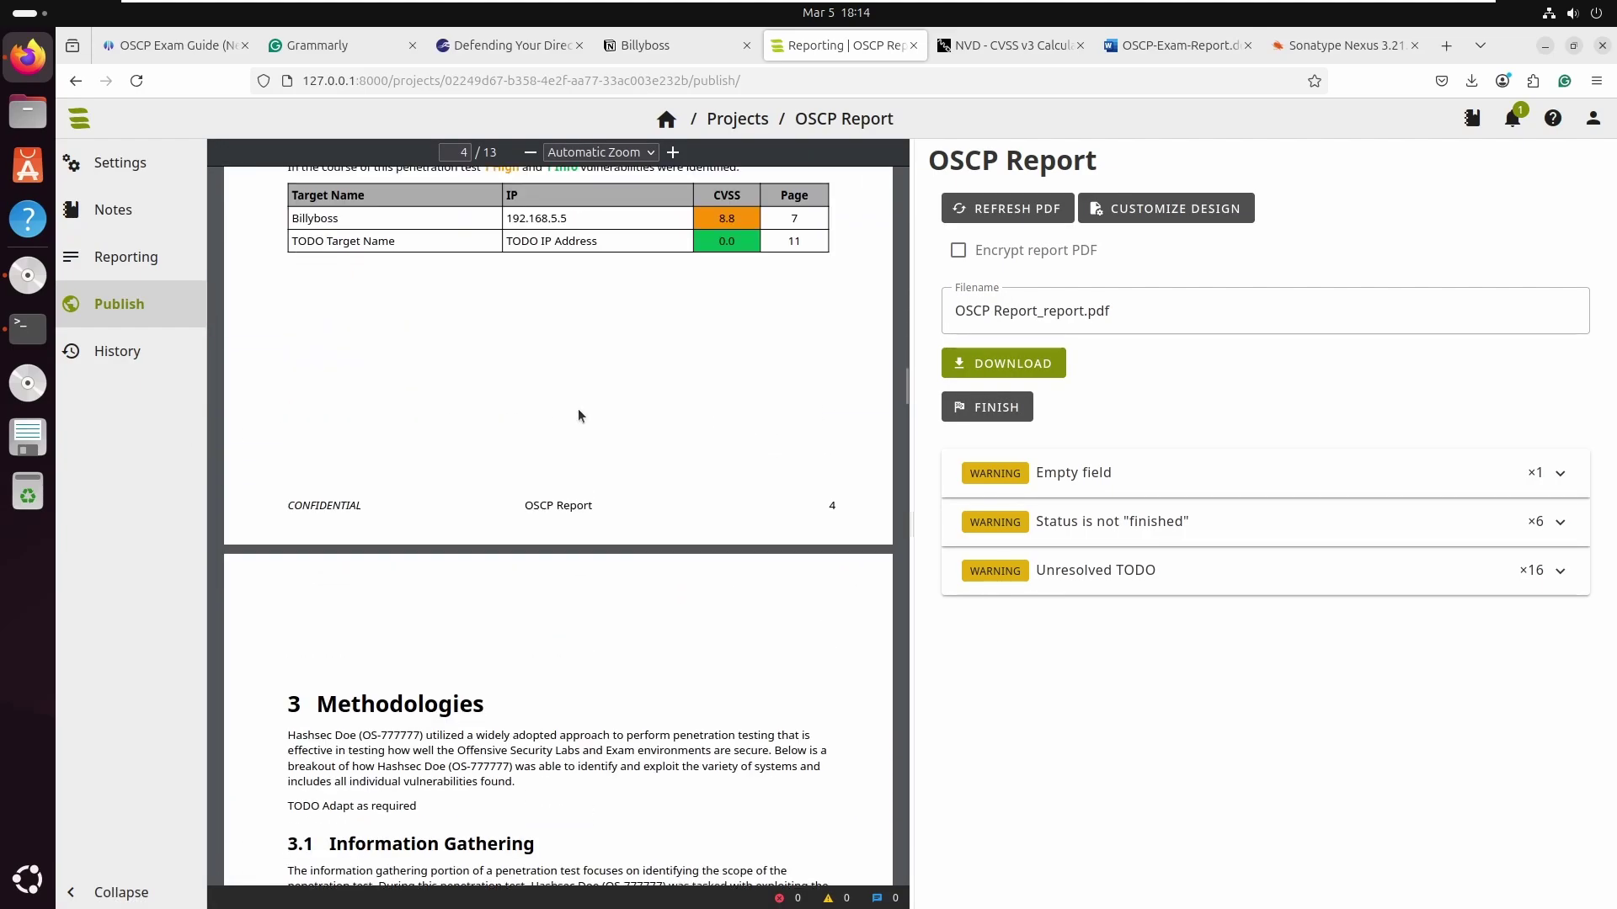
scroll(581, 330, "up", 3)
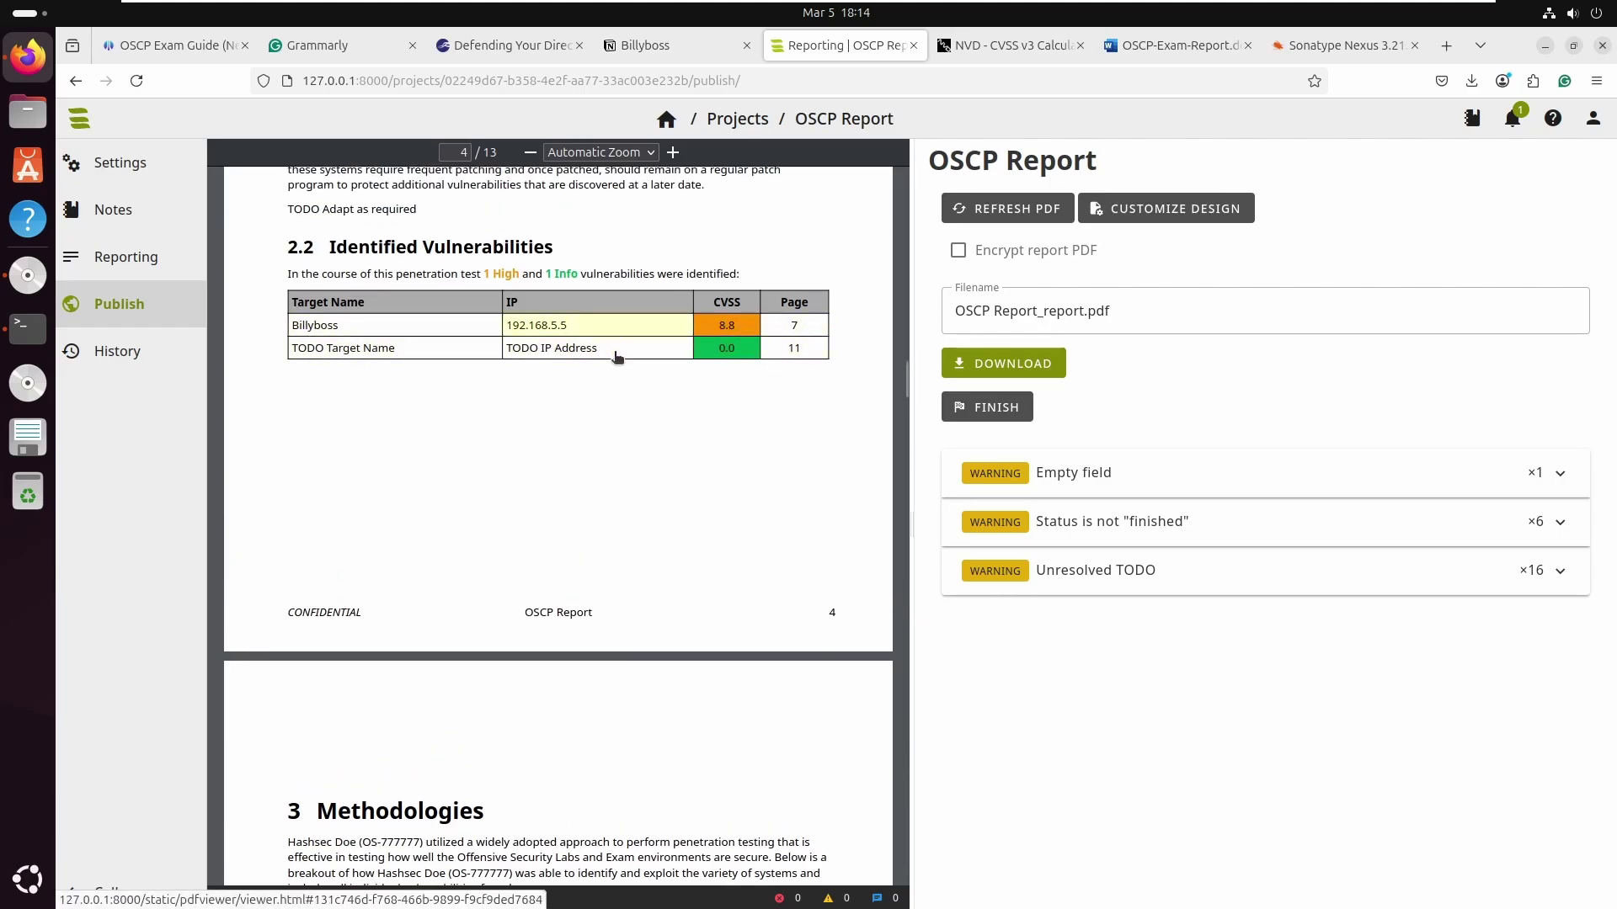
scroll(619, 369, "down", 20)
scroll(618, 394, "down", 3)
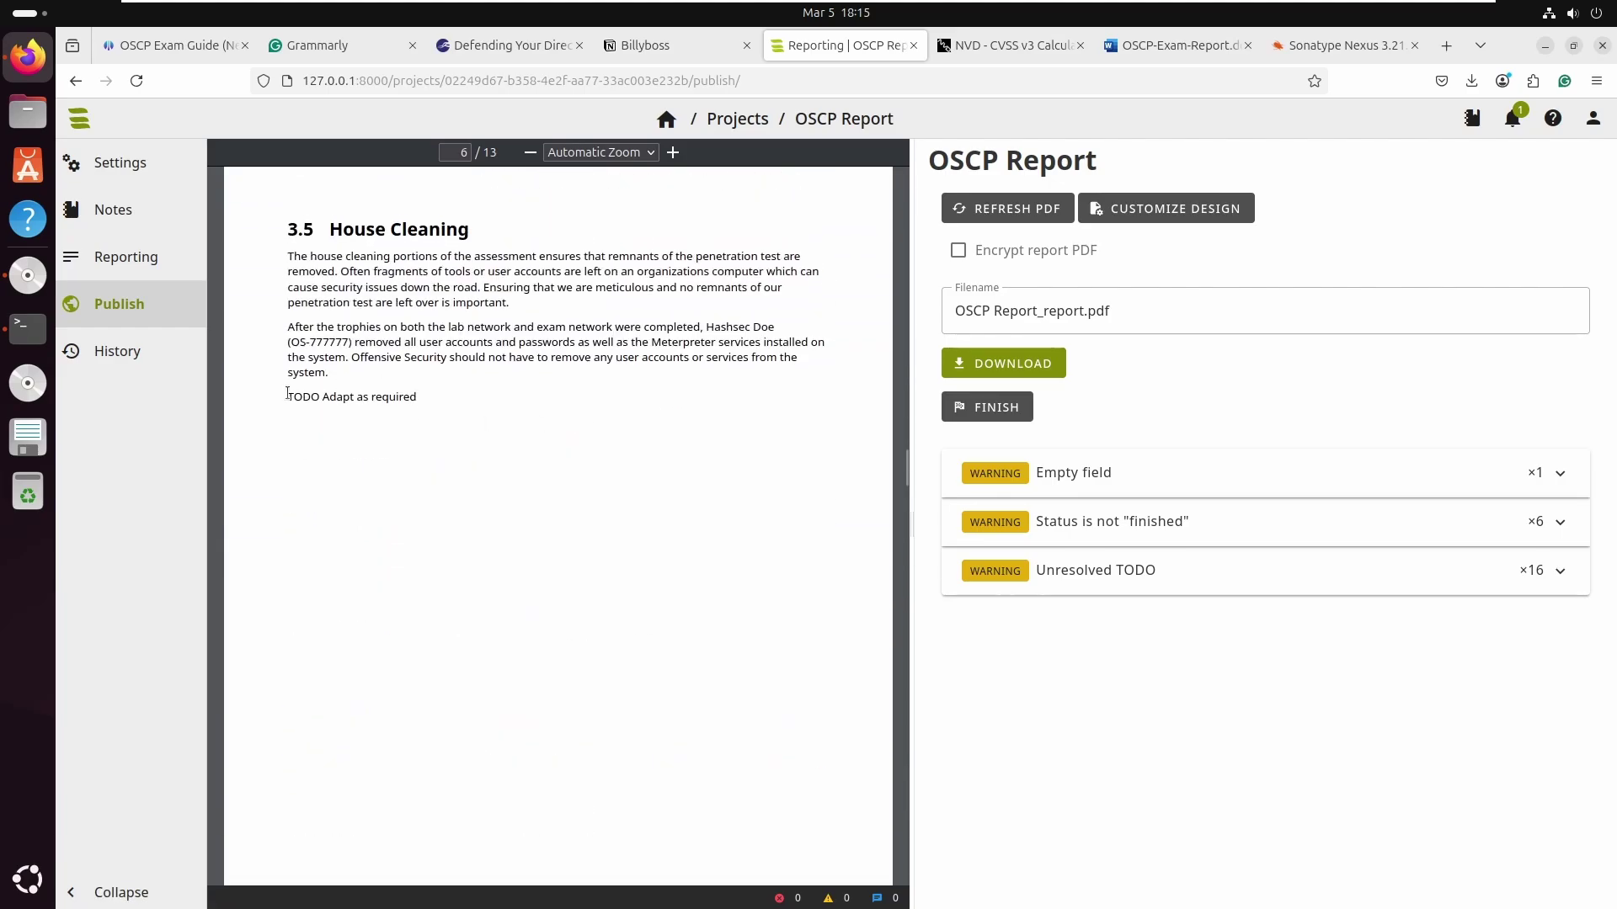
left_click_drag(287, 394, 428, 410)
scroll(443, 436, "down", 10)
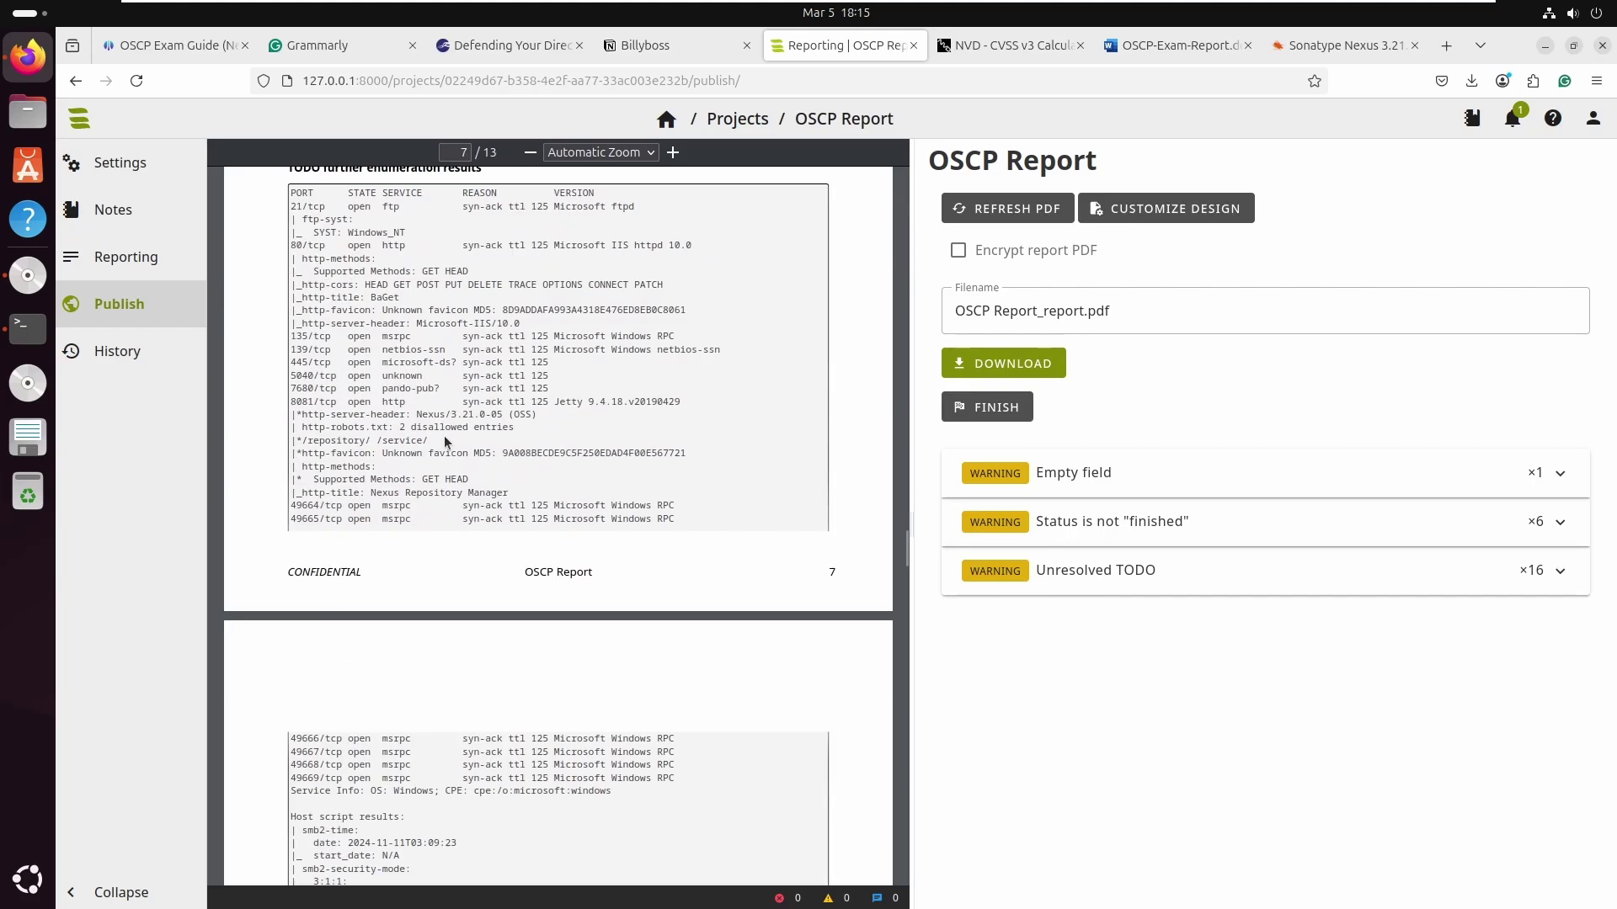
scroll(443, 436, "up", 2)
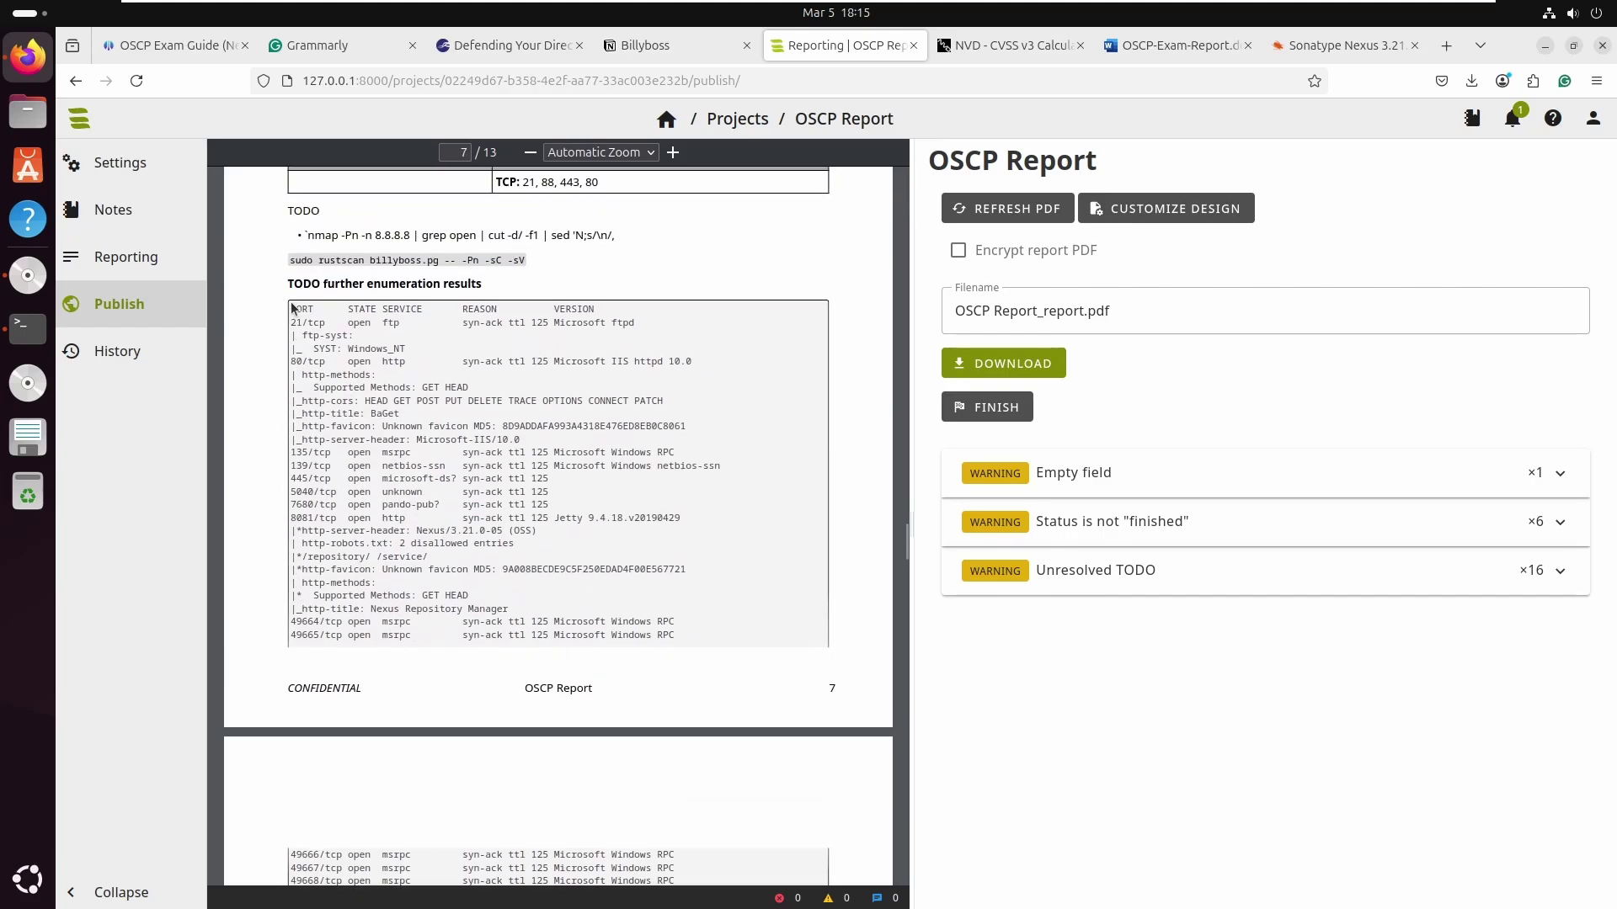
scroll(546, 421, "down", 6)
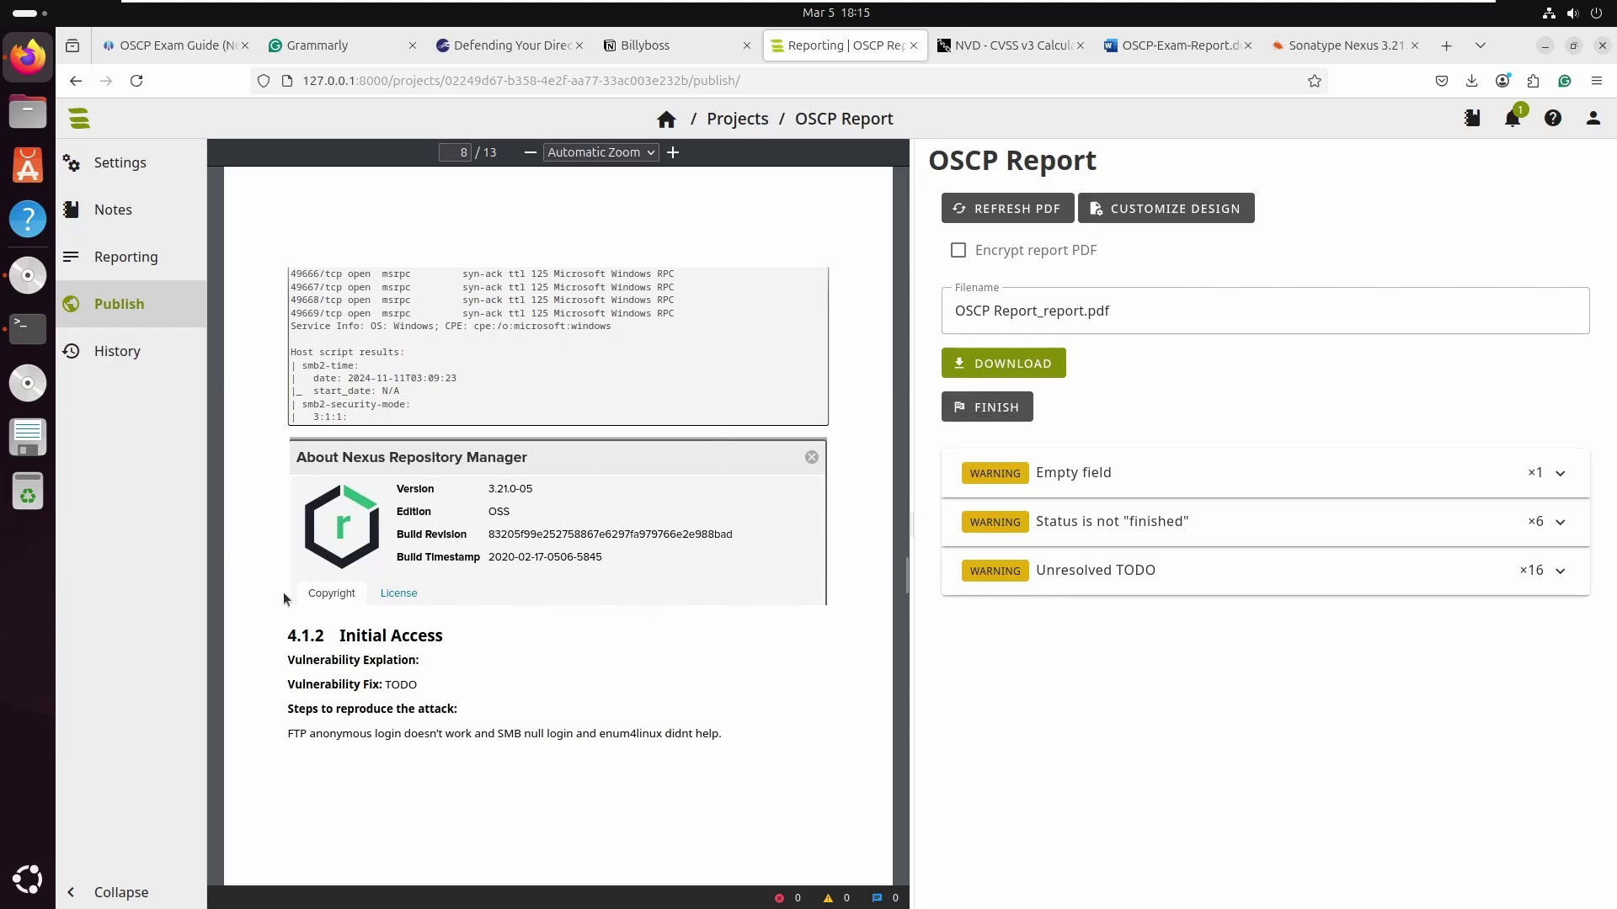
scroll(480, 511, "down", 8)
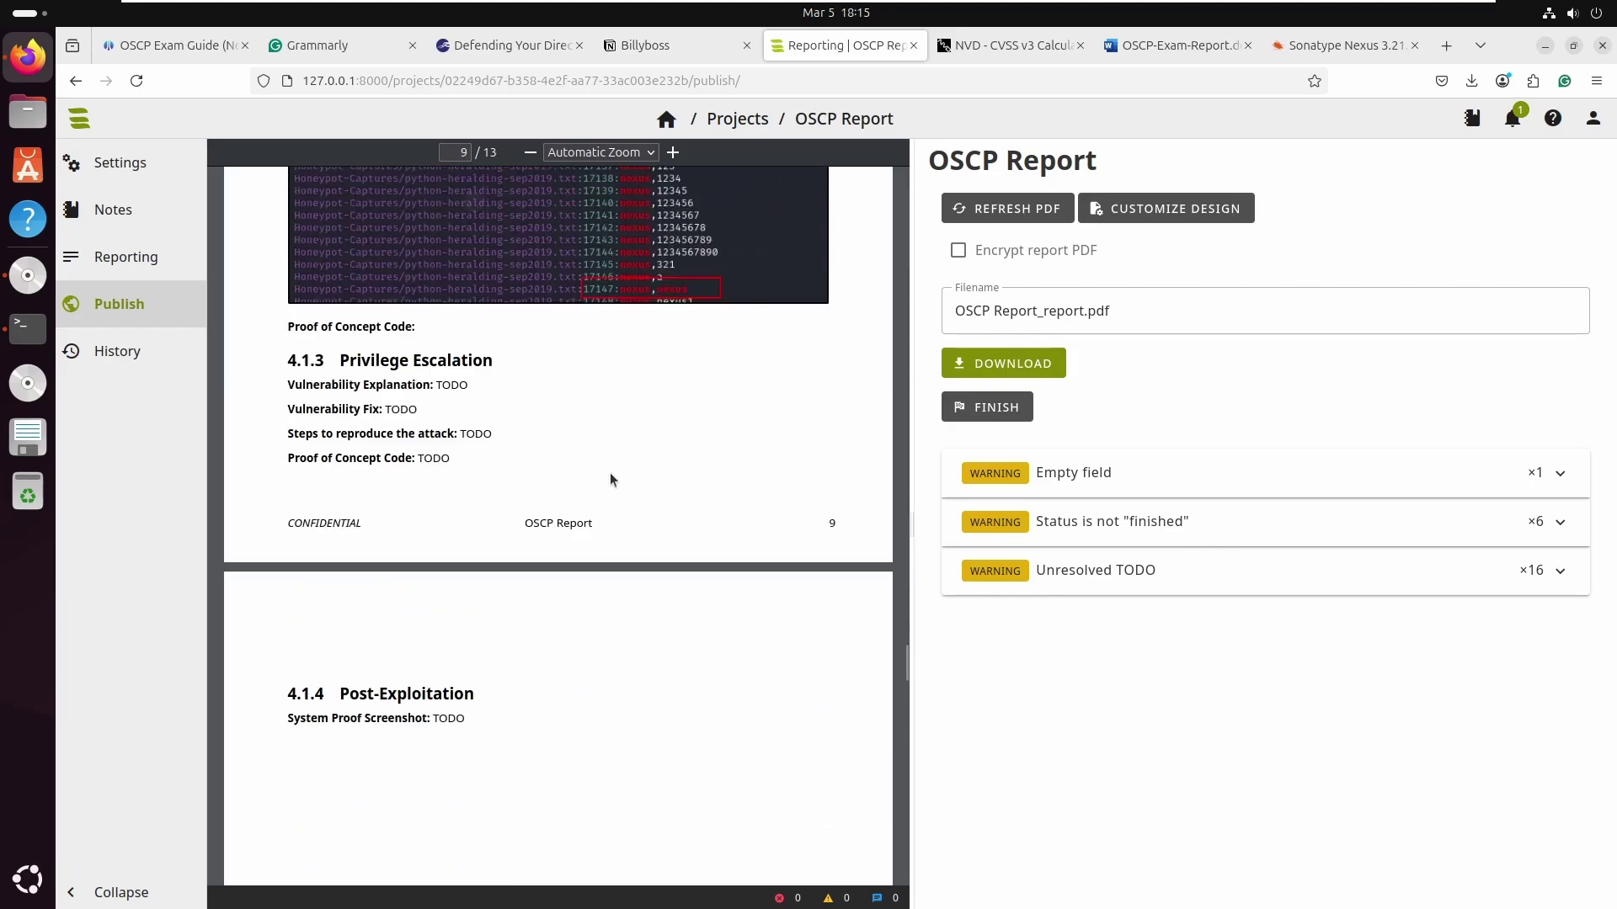
scroll(610, 474, "down", 12)
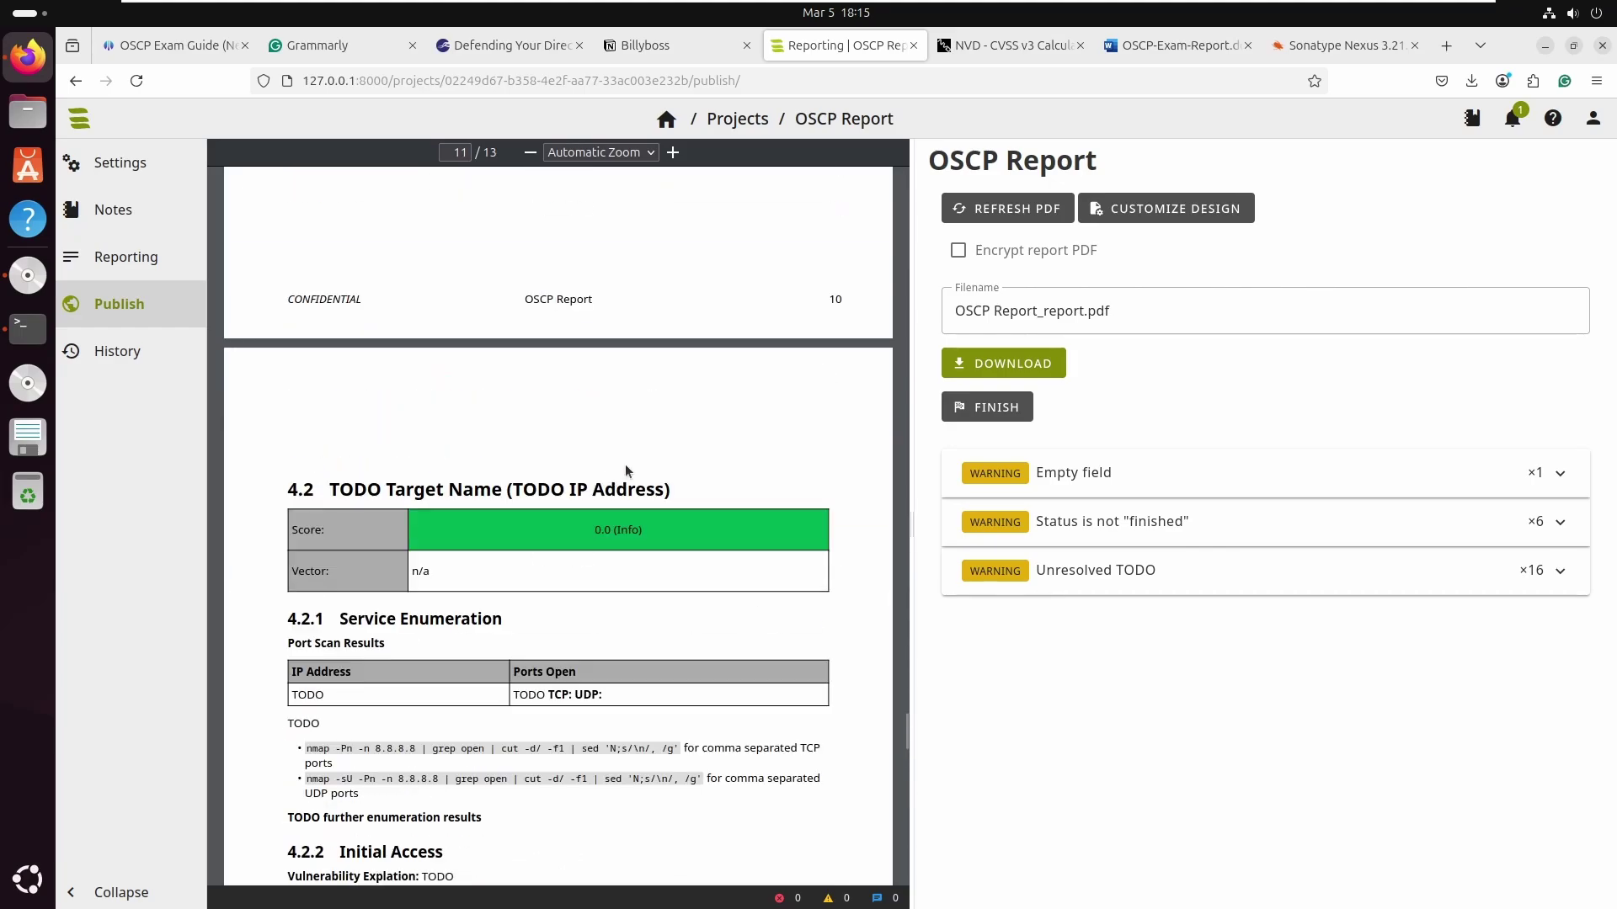
- Download the report PDF, open it, then return to the exam guide's submission instructions
left_click(1015, 366)
left_click(168, 44)
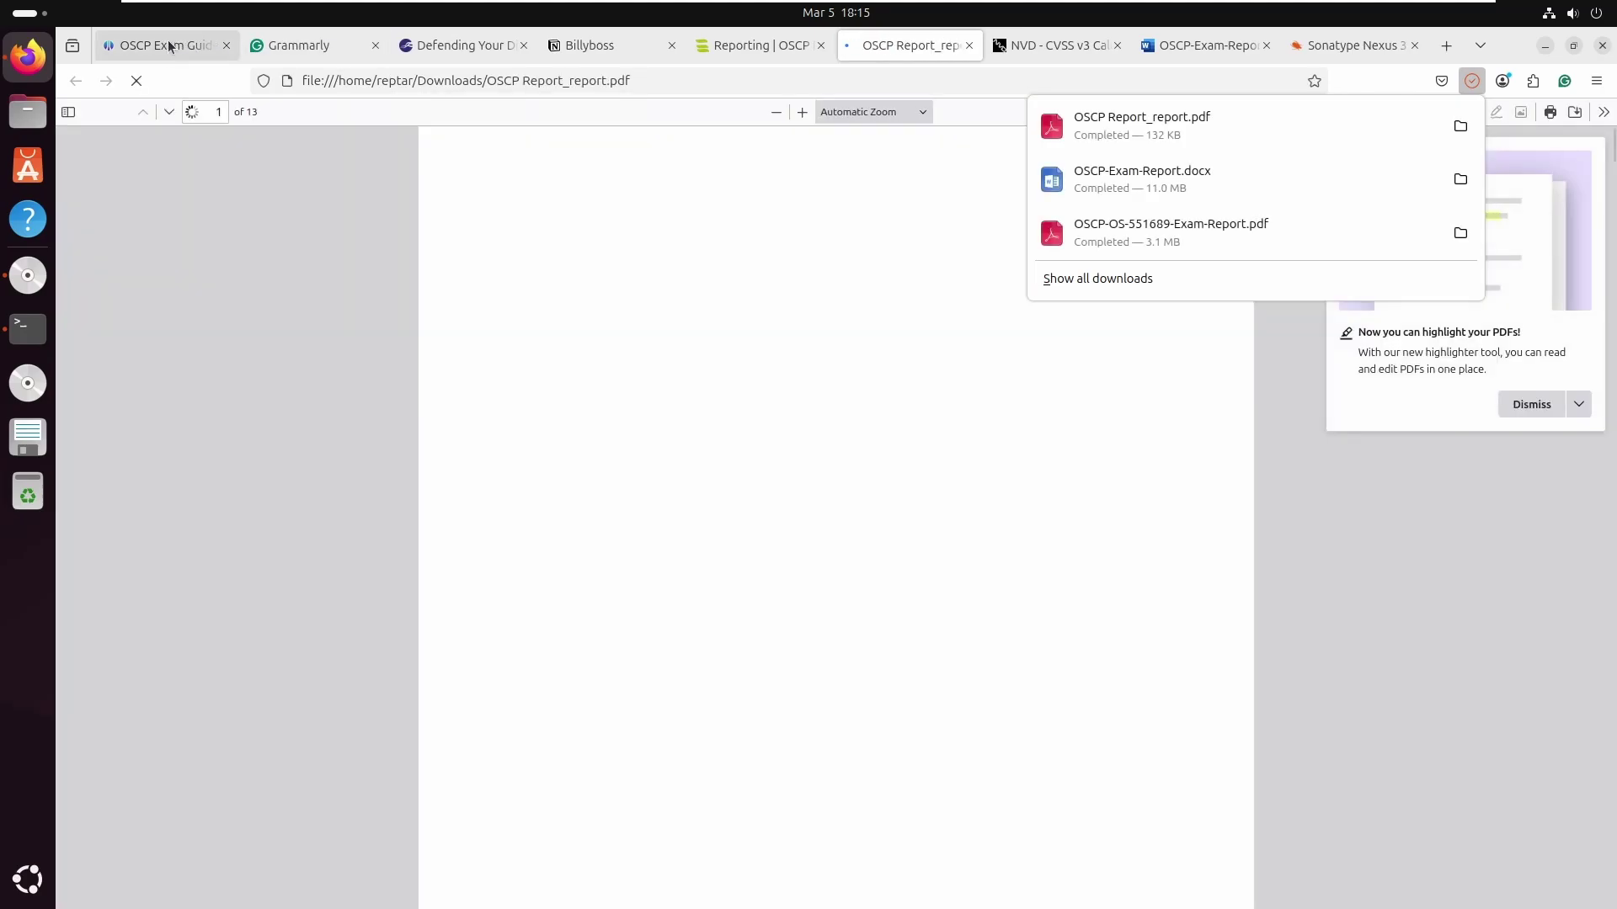
left_click(169, 44)
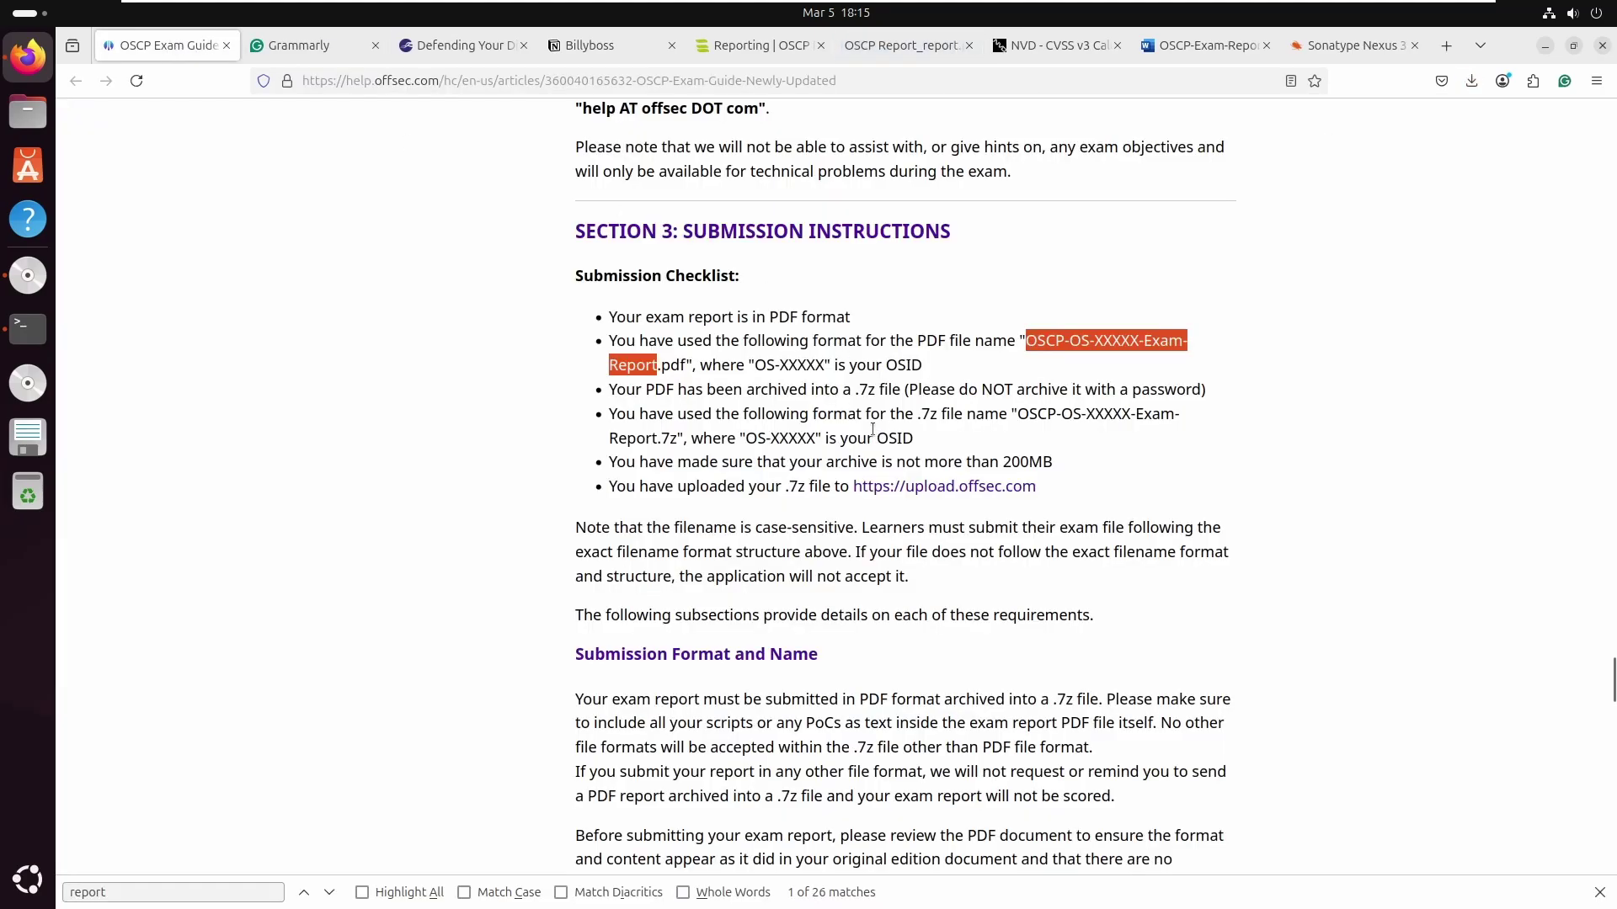
scroll(872, 431, "down", 5)
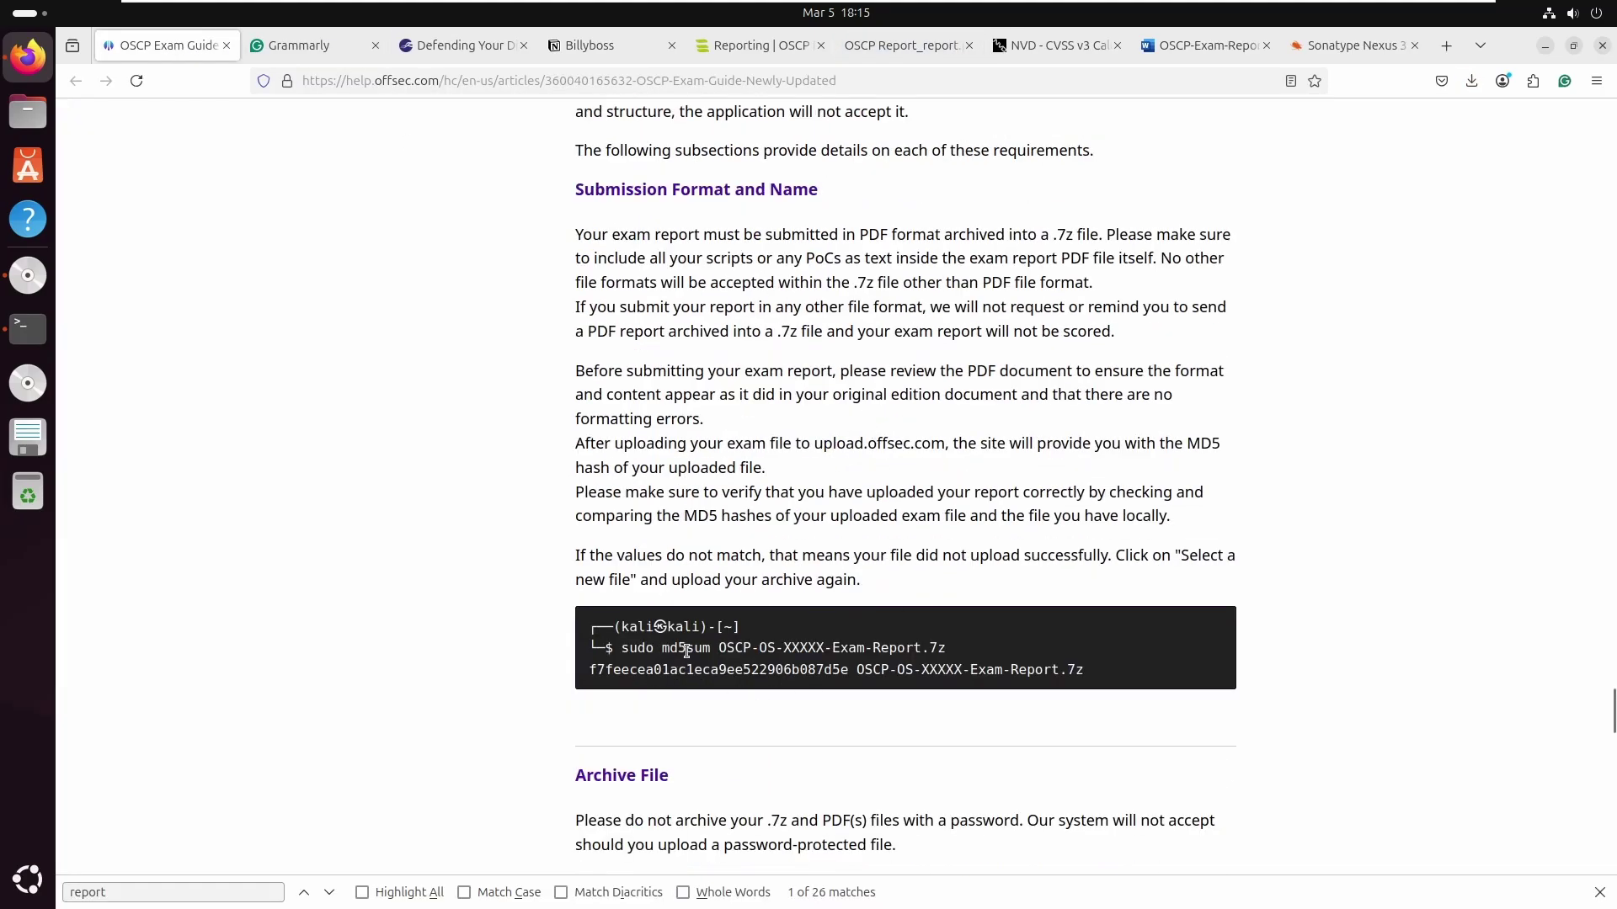